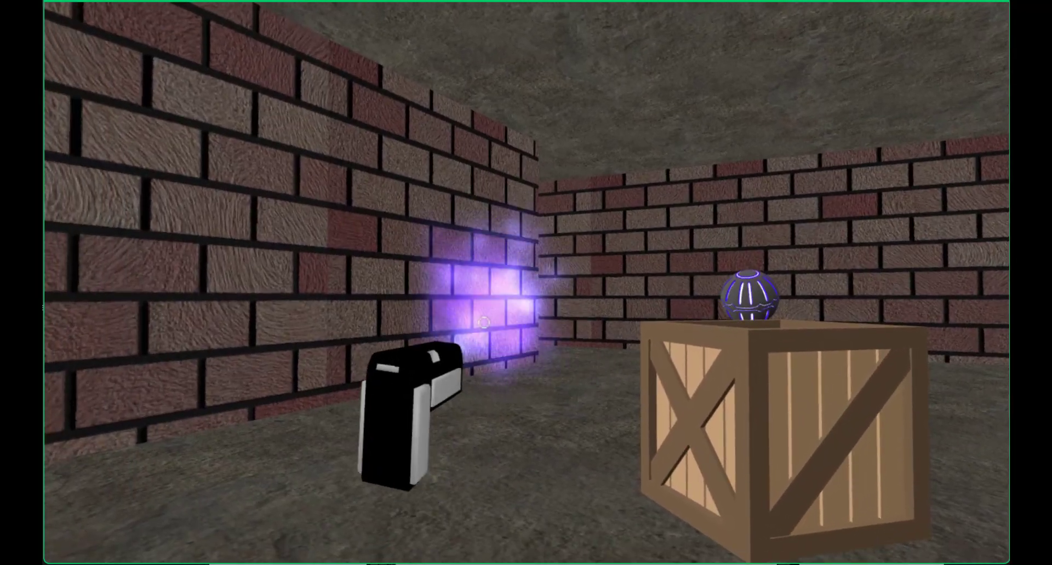
Play-test the first-person shooter, moving through the brick-walled rooms and firing the blaster at the floating droids.
key("a")
key("s")
key("w")
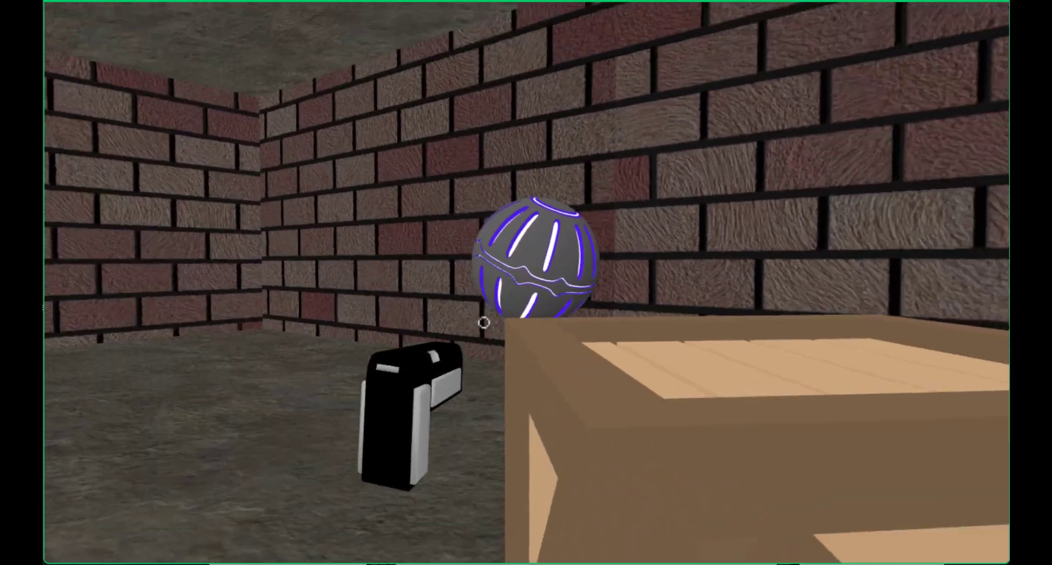
left_click(484, 323)
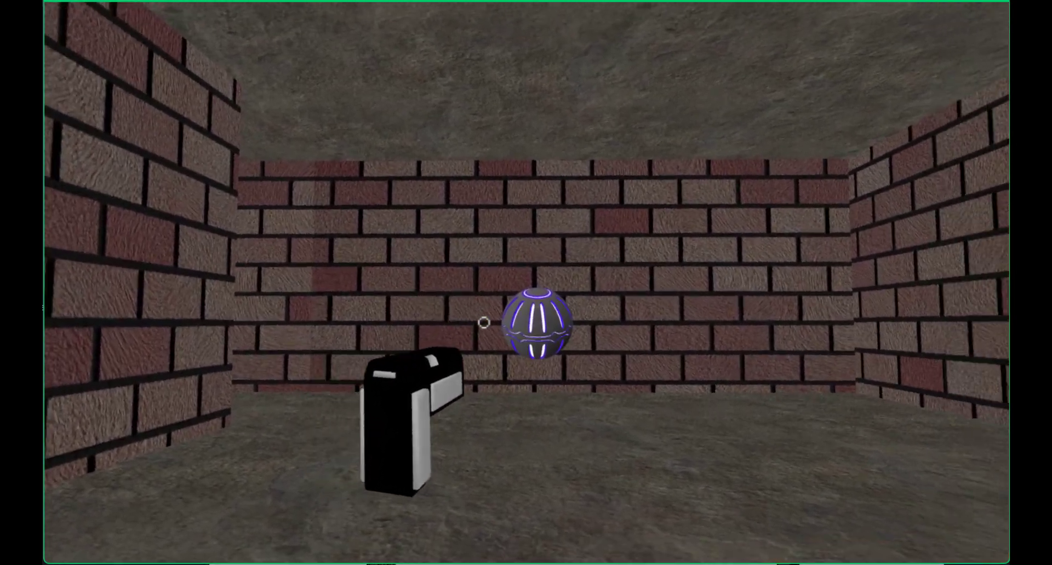
left_click(483, 323)
key("w")
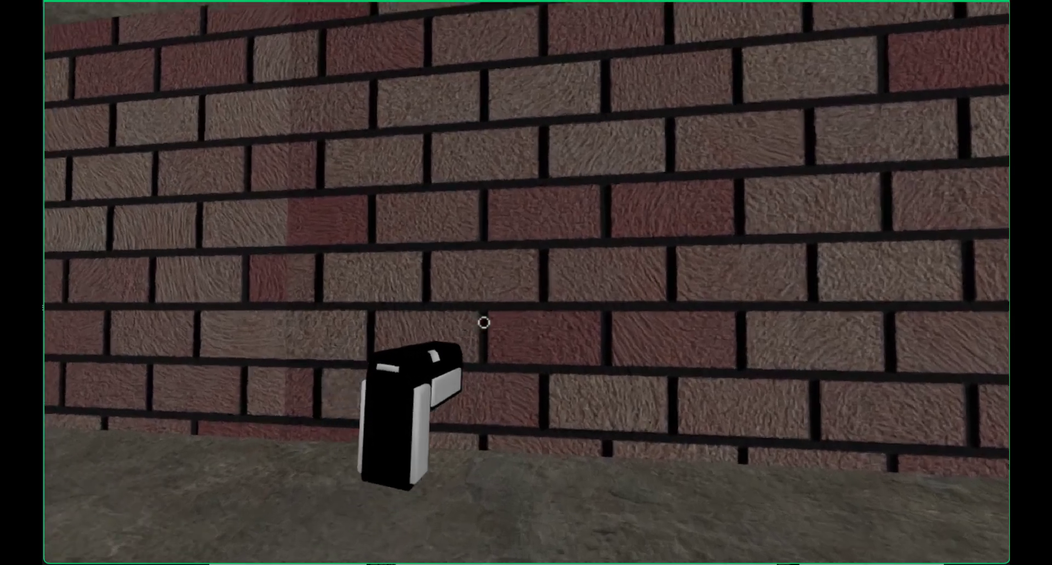
key("s")
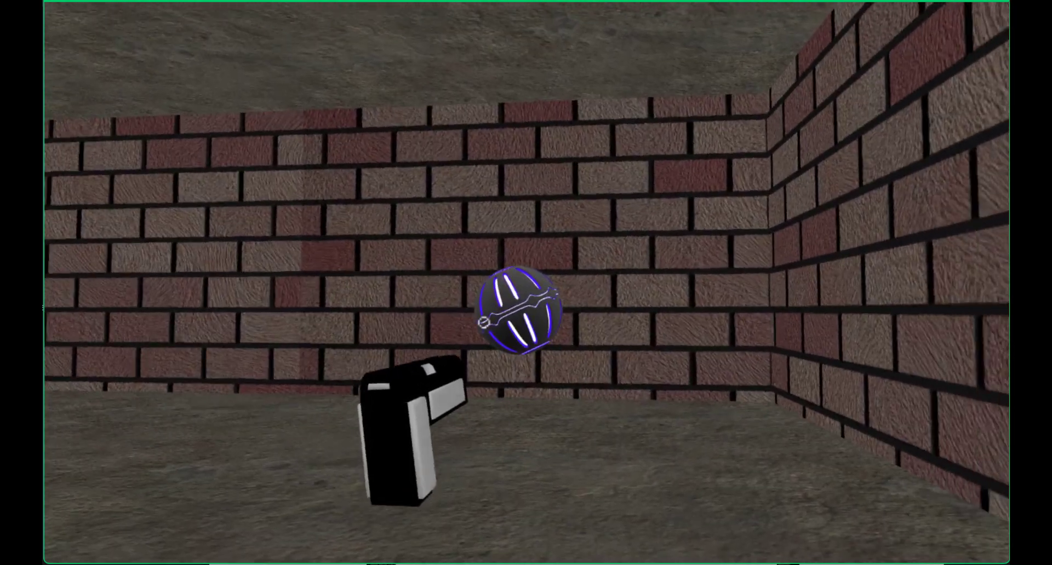
left_click(483, 323)
key("w")
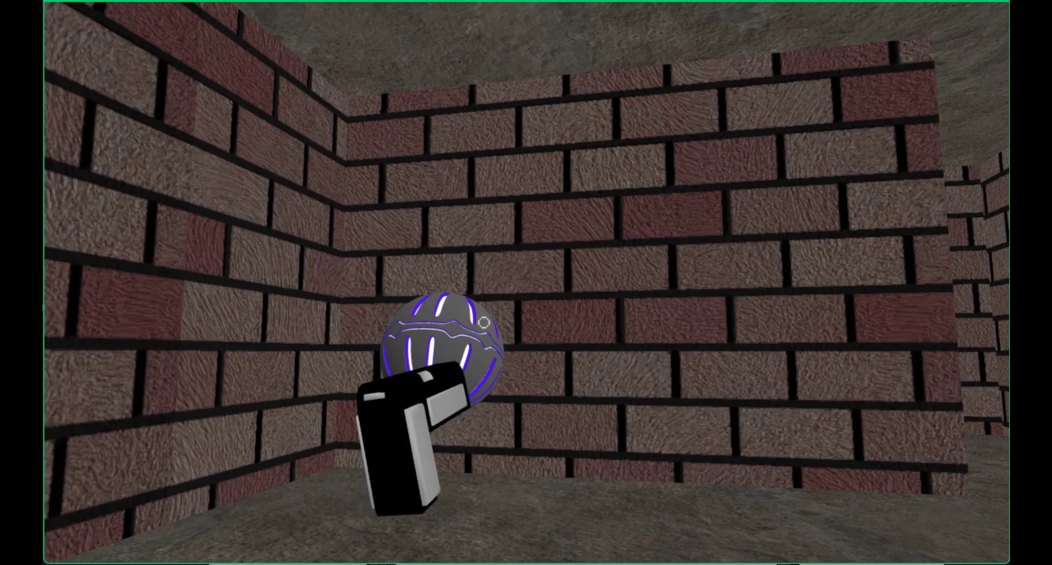
left_click(484, 323)
key("w")
key("w")
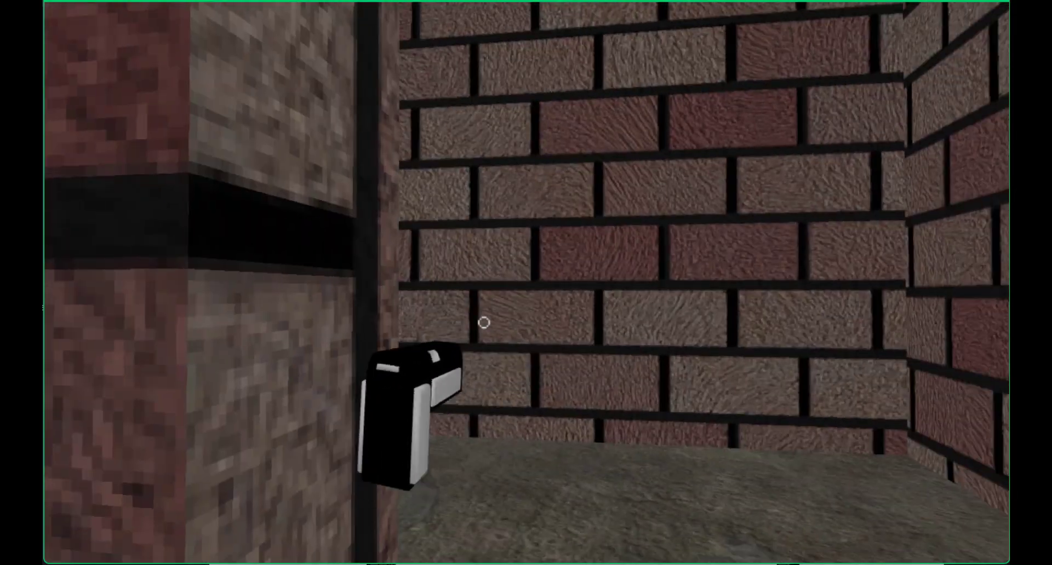
key("w")
left_click(484, 322)
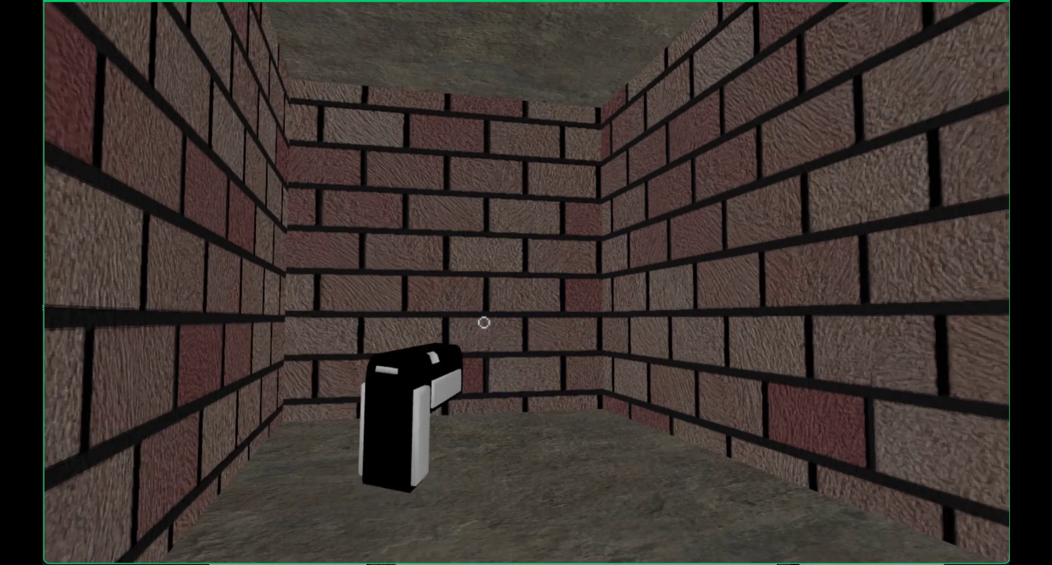
key("r")
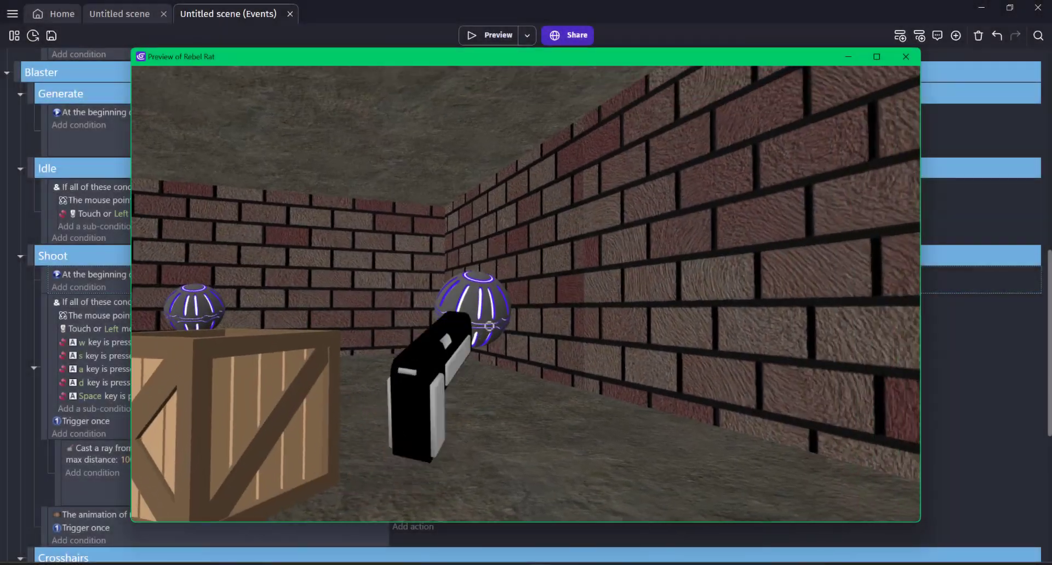
Test the blaster in the game preview by shooting the droids near the wooden crate while moving around.
left_click(489, 326)
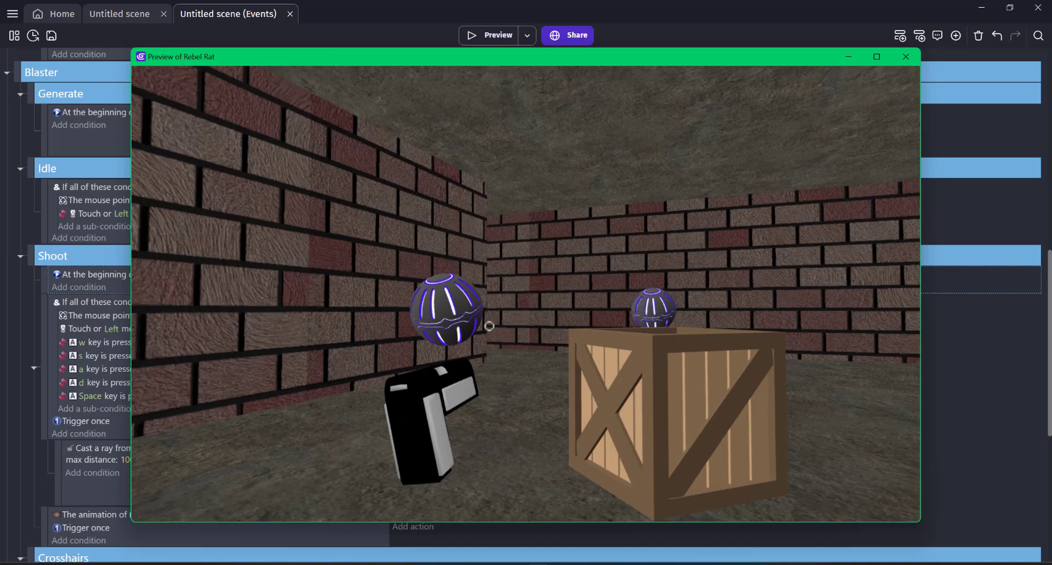
left_click(489, 326)
key("a")
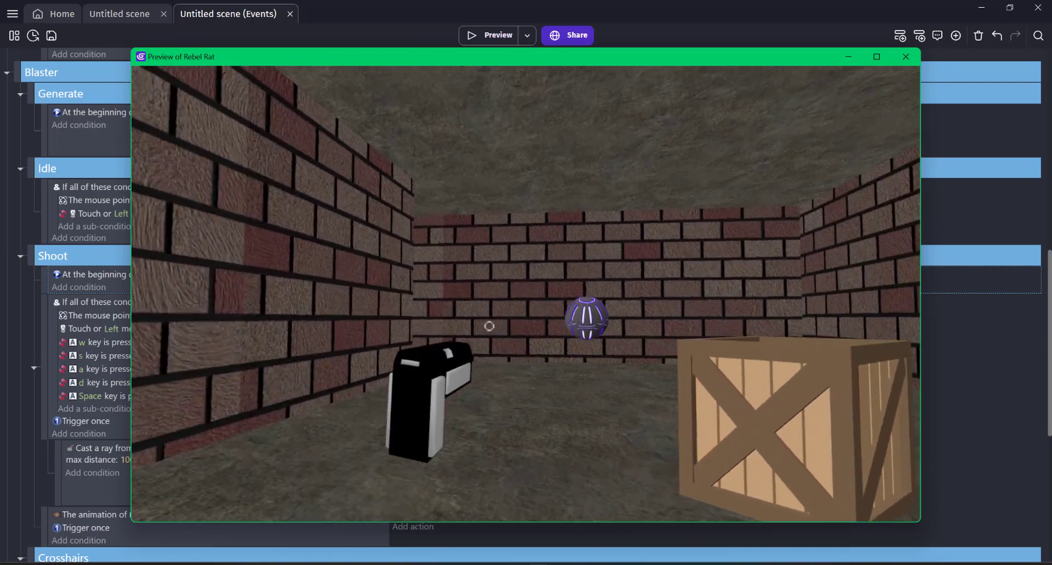
key("w")
left_click(489, 326)
key("w")
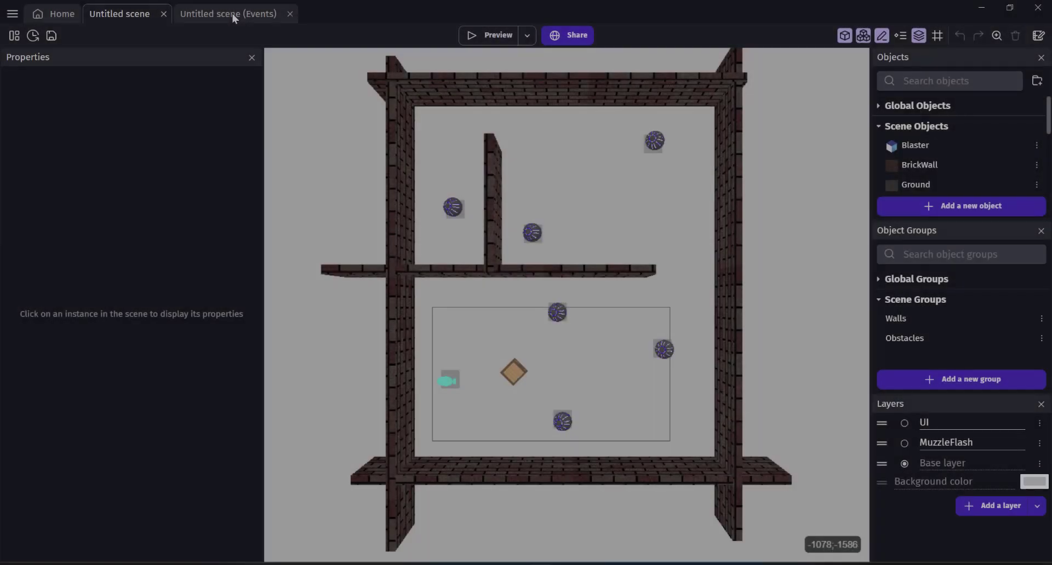
Add a new first event to the Shoot group and copy Generate's "At the beginning of the scene" condition into it.
left_click(232, 17)
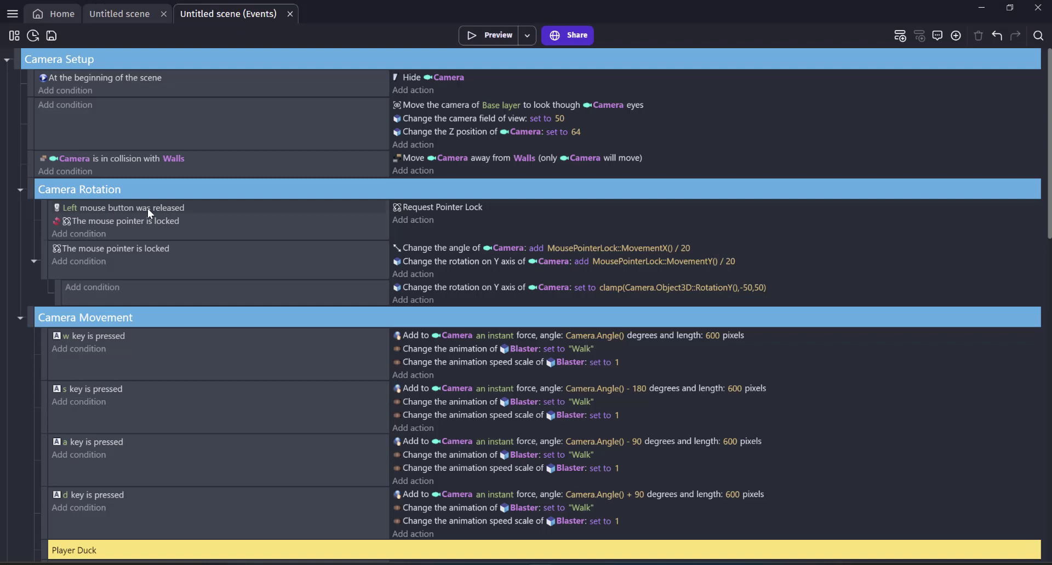
scroll(148, 211, "down", 7)
scroll(150, 216, "down", 3)
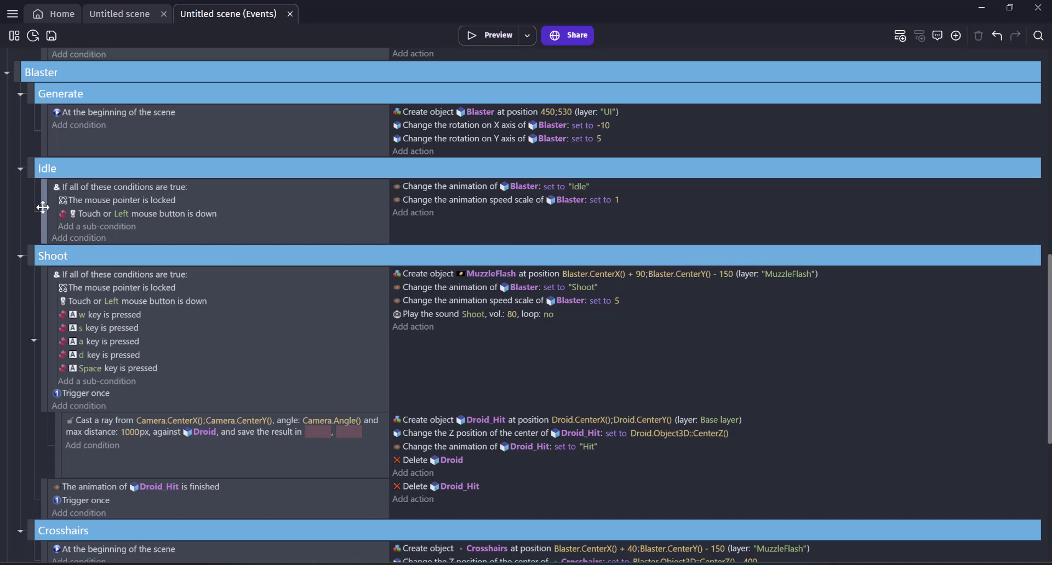
left_click(44, 211)
left_click(900, 36)
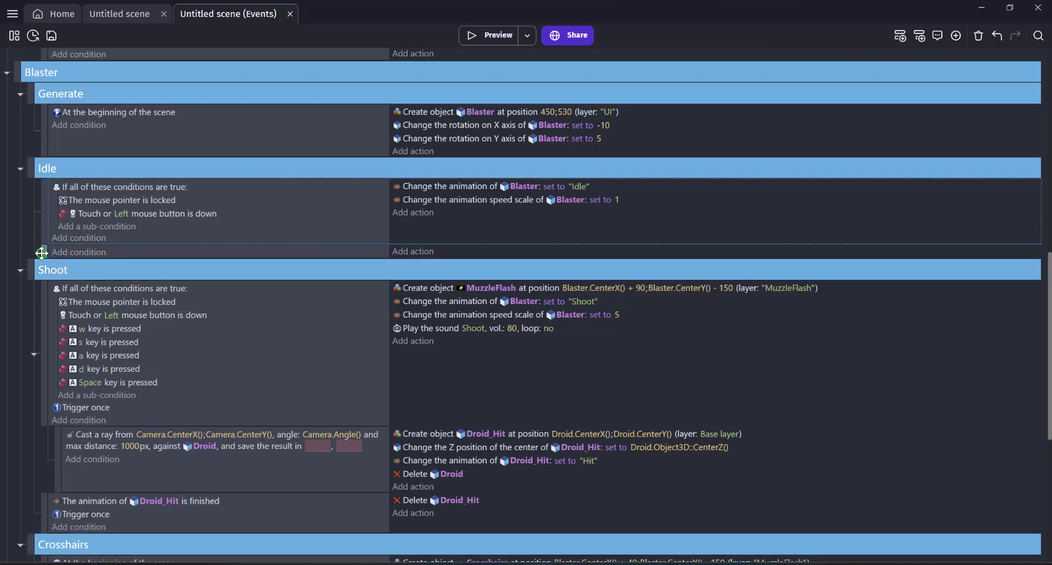
left_click_drag(42, 253, 55, 281)
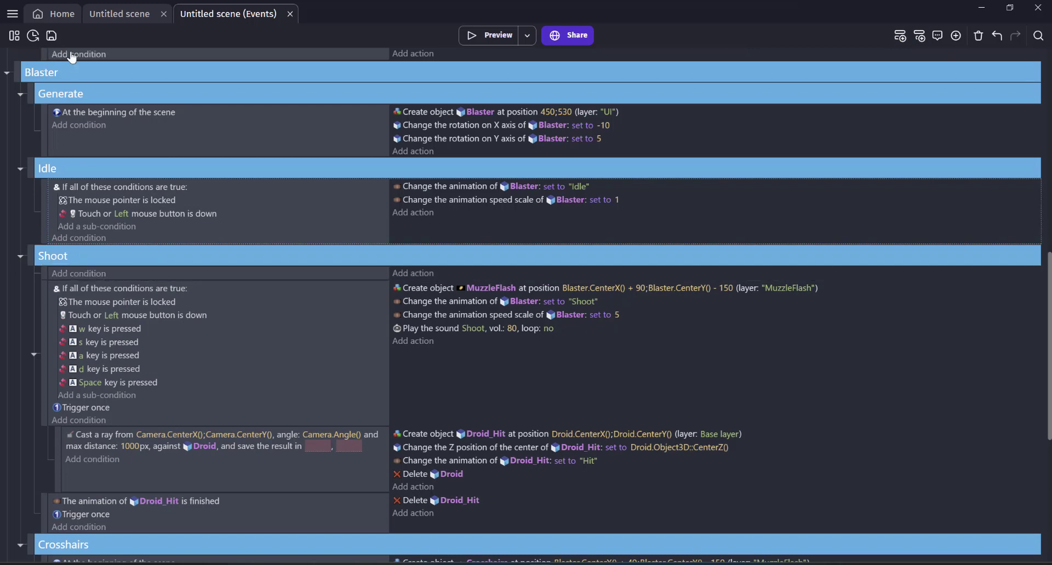
left_click(112, 119)
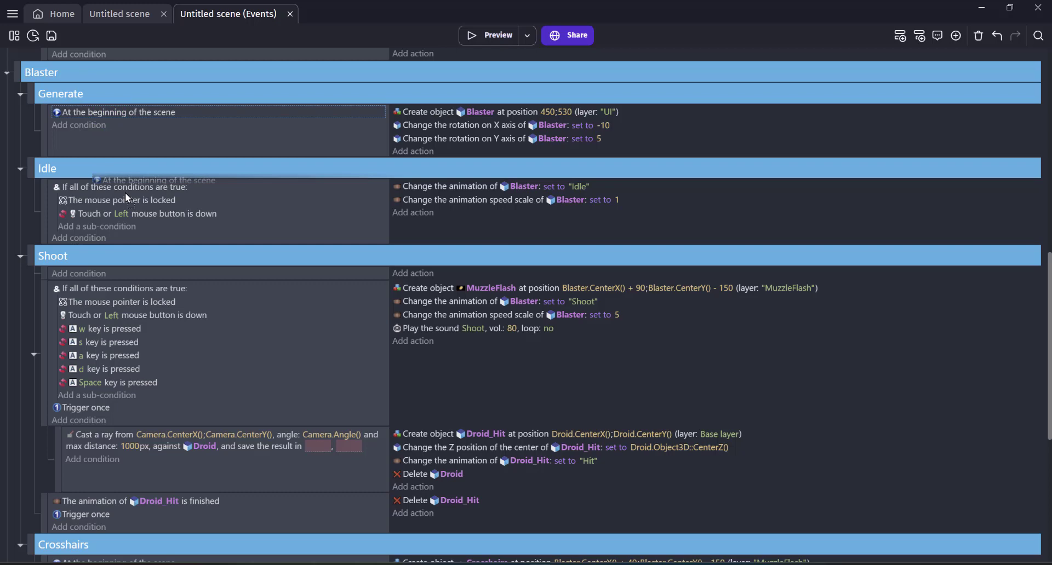
left_click_drag(127, 198, 172, 274)
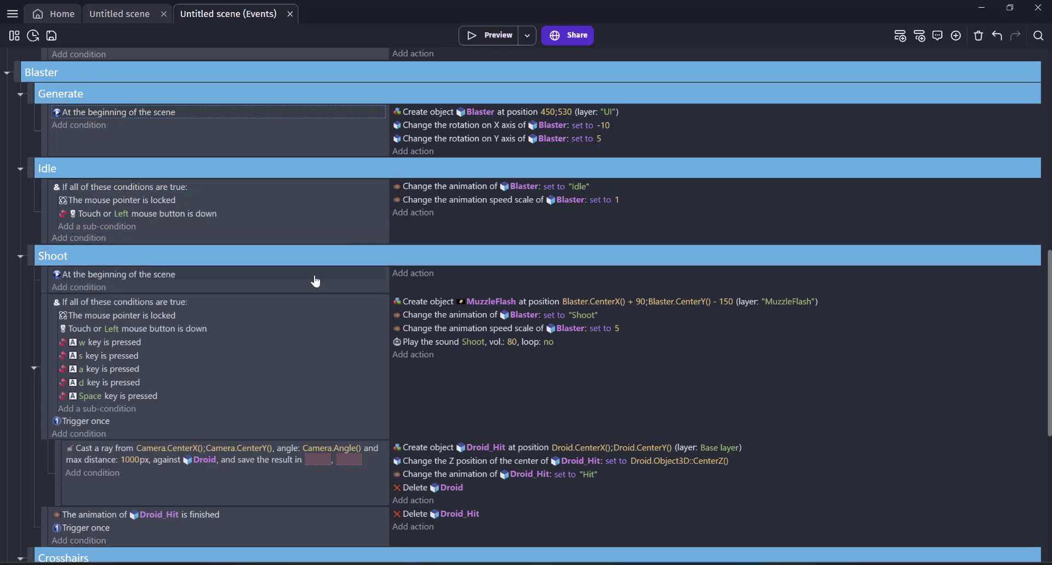
Add a "Preload a sound file" action using the Shoot audio to the new scene-start event in the Shoot group.
left_click(413, 273)
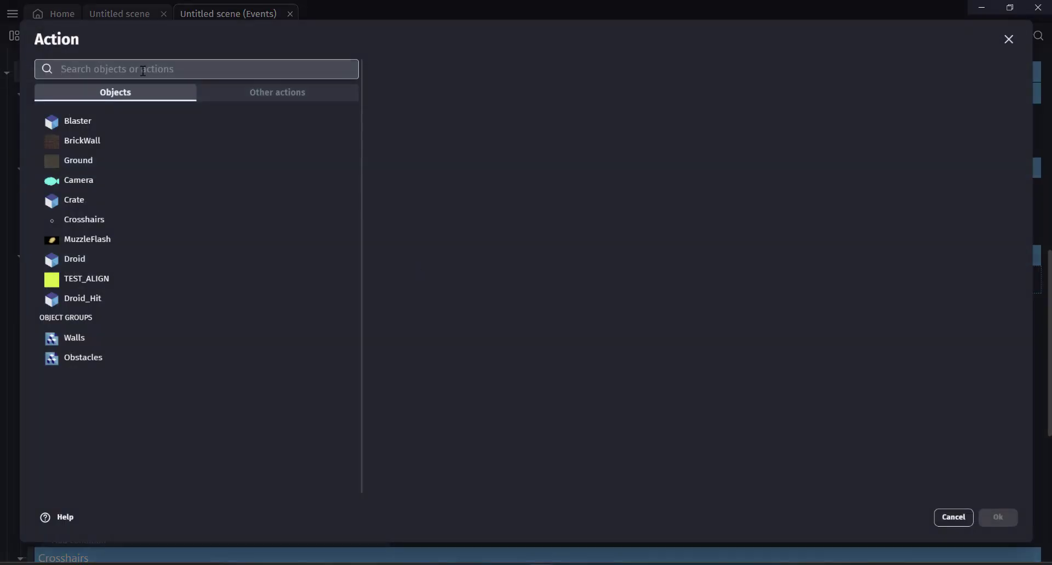
type("prle")
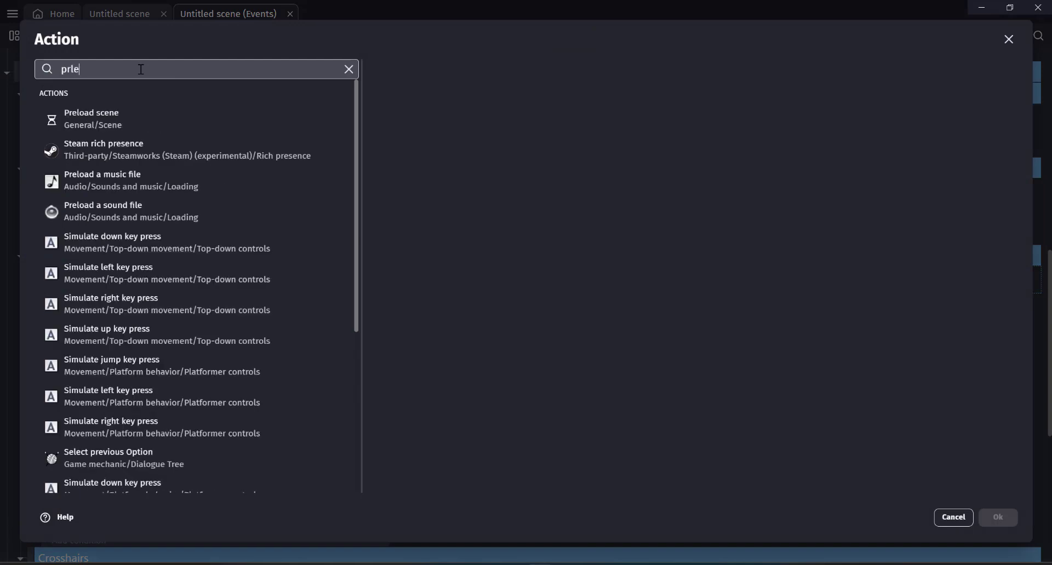
type("oad sound")
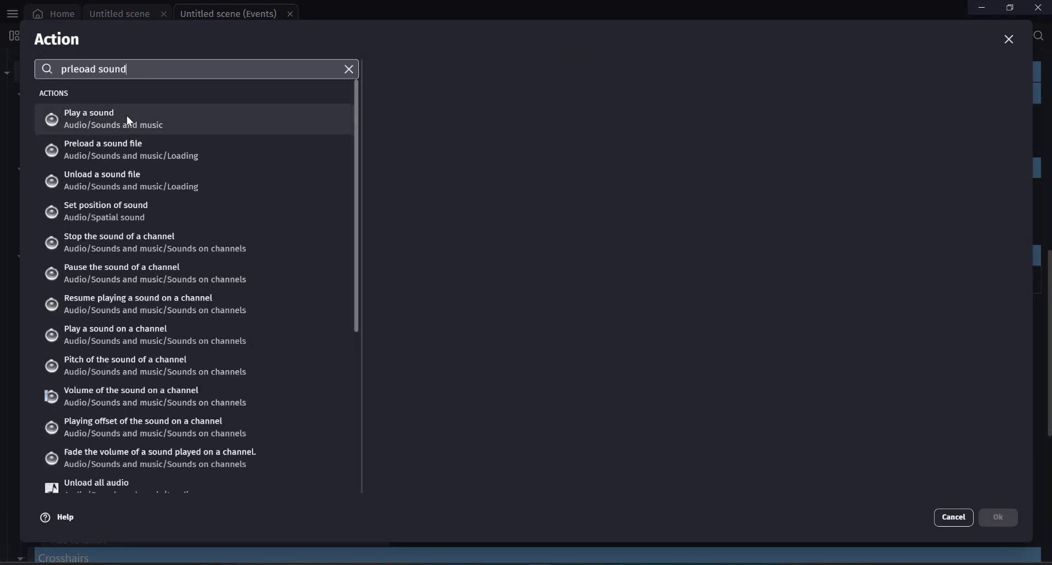
left_click(119, 152)
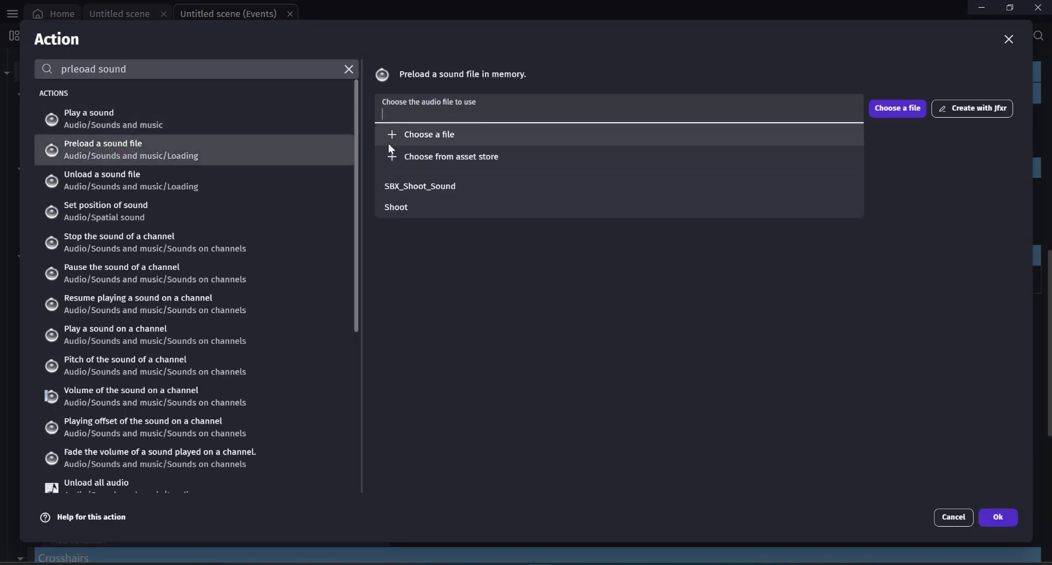
left_click(407, 208)
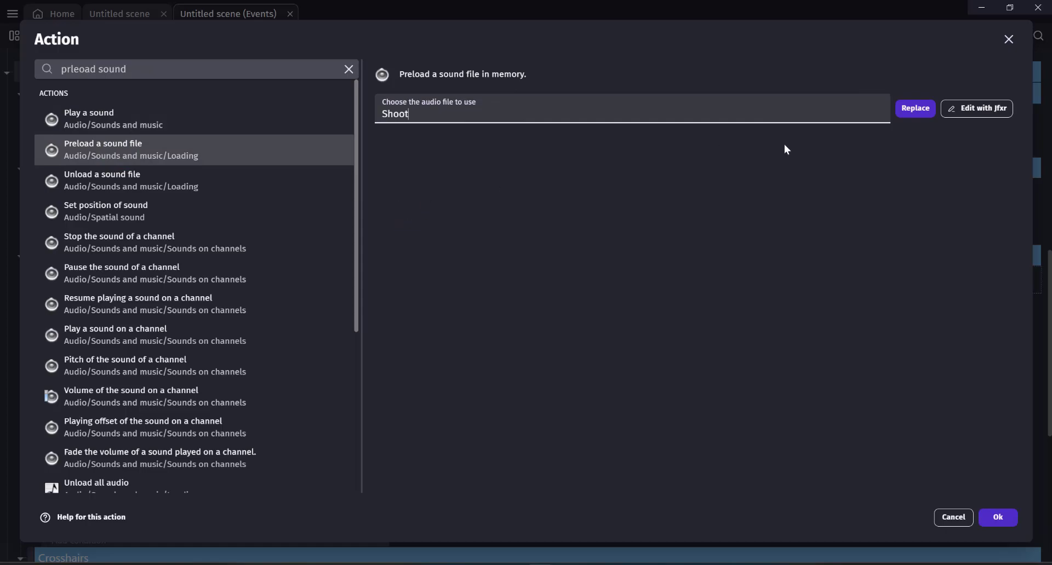
left_click(989, 516)
Preview the game, shoot the droids to test the blaster with its preloaded sound, and close the preview.
left_click(482, 34)
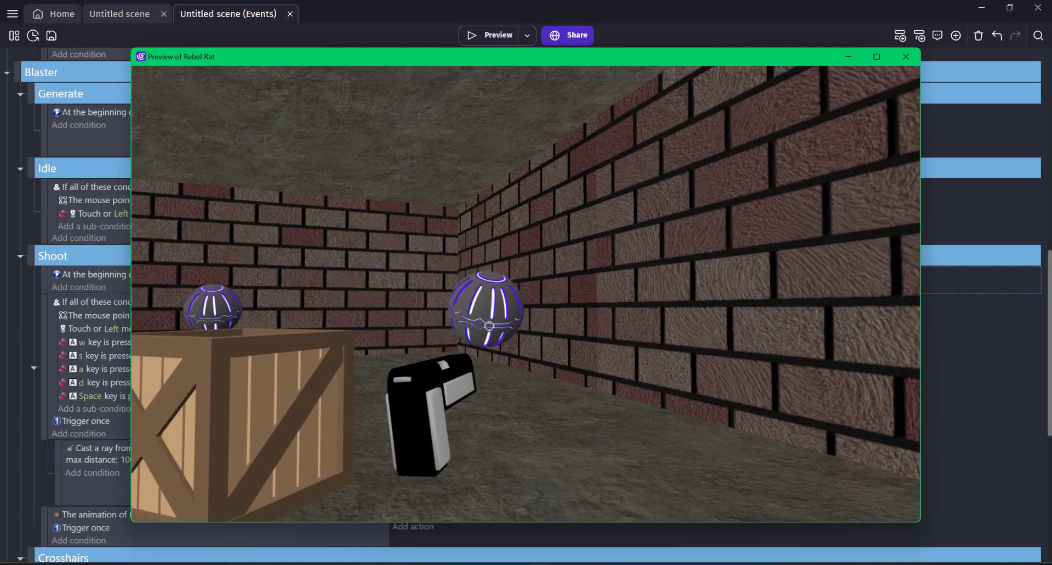
left_click(489, 326)
left_click(489, 326)
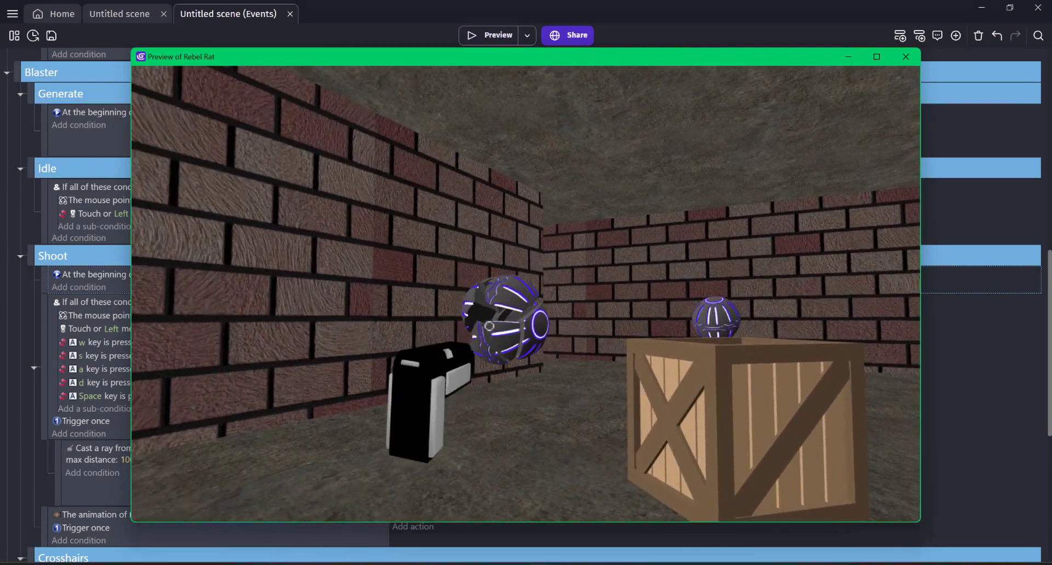
key("w")
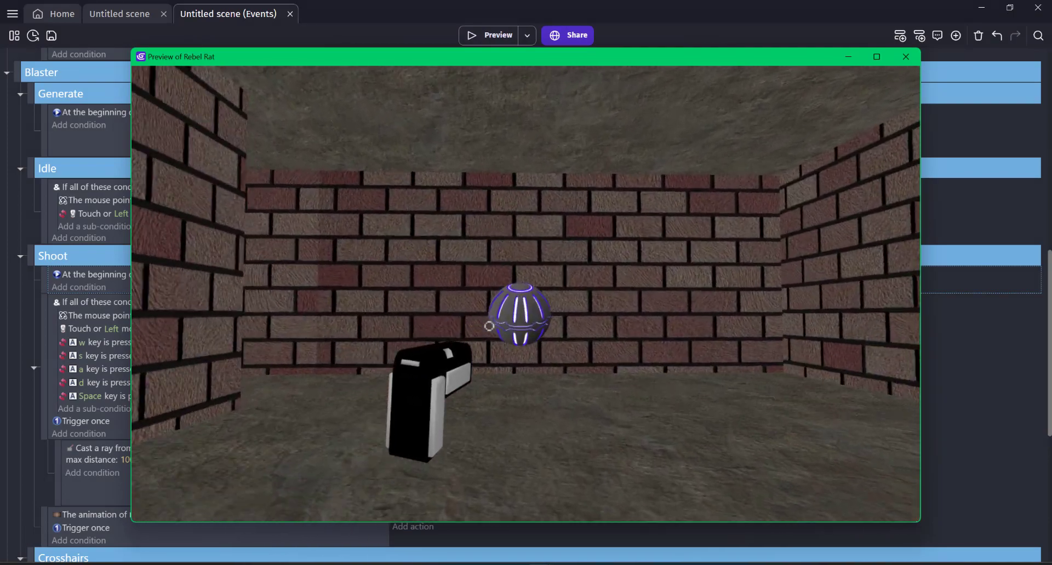
left_click(489, 326)
key("s")
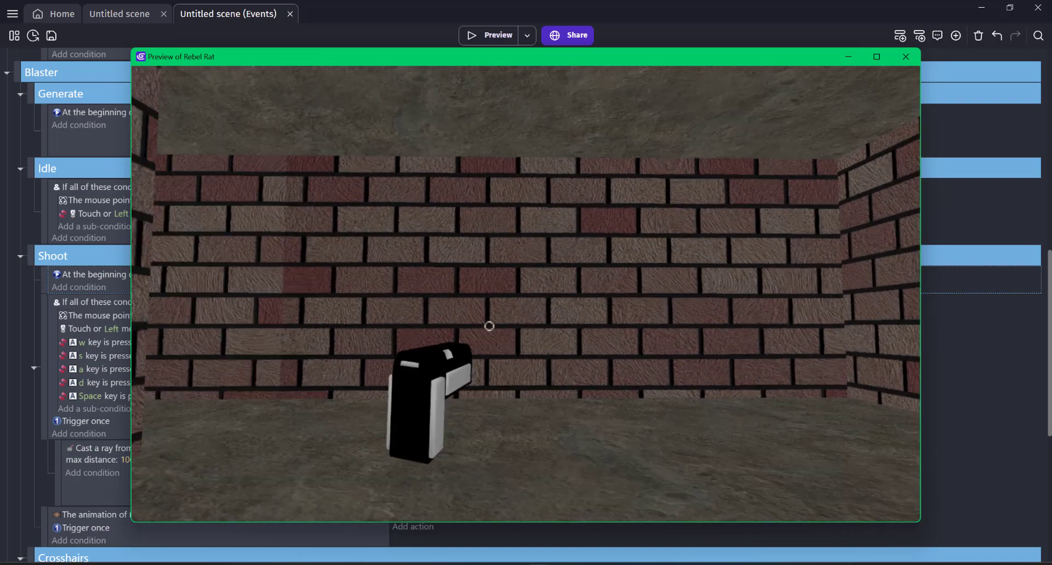
left_click(905, 57)
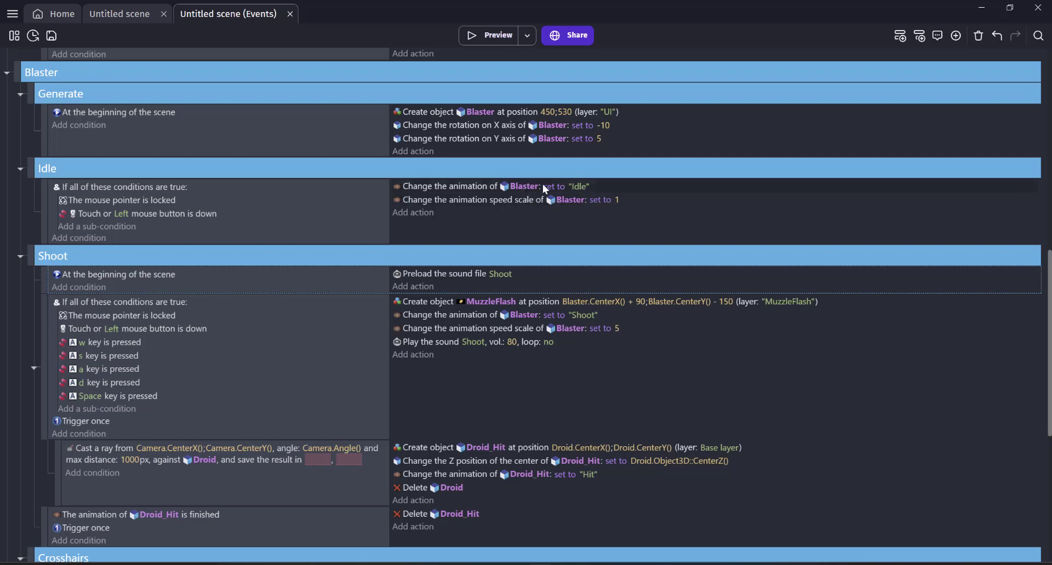
Add an action setting Droid_Hit's rotation on X axis to 90 in the ray cast event, placed right after Droid_Hit's creation.
scroll(340, 263, "down", 3)
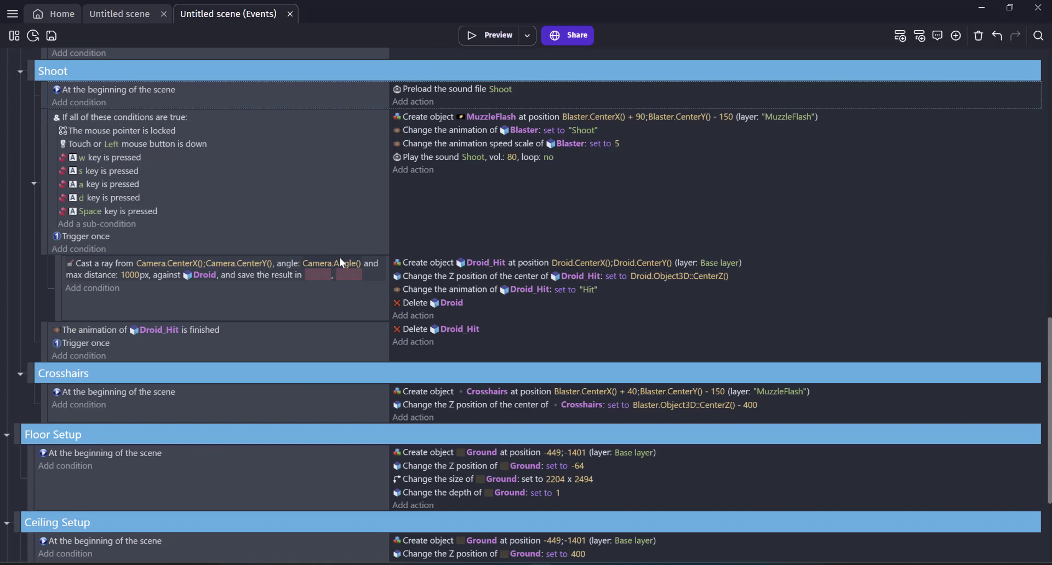
left_click(426, 267)
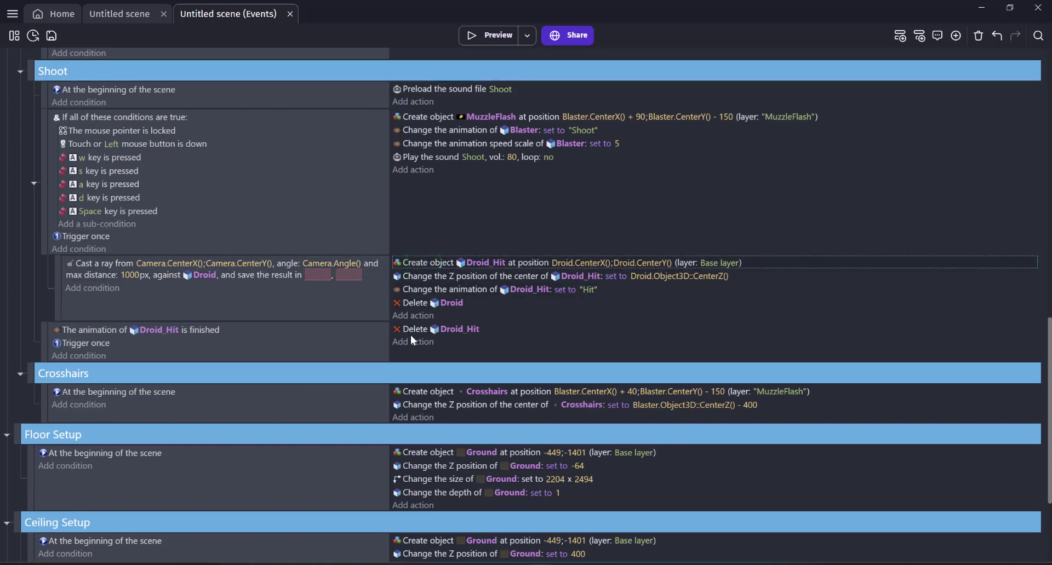
left_click(429, 316)
left_click(91, 298)
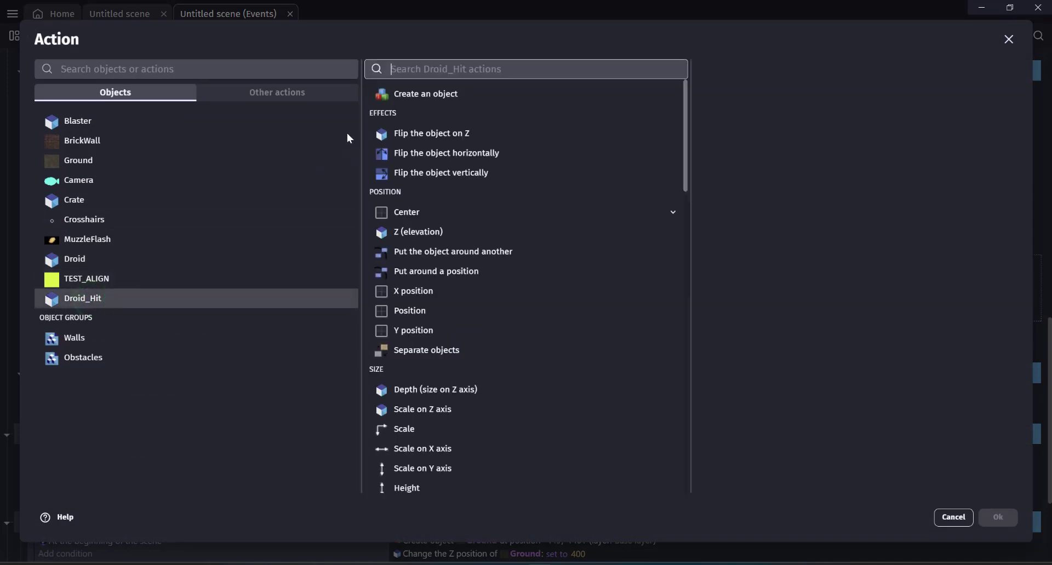
left_click(434, 70)
type("rotation x")
key("Return")
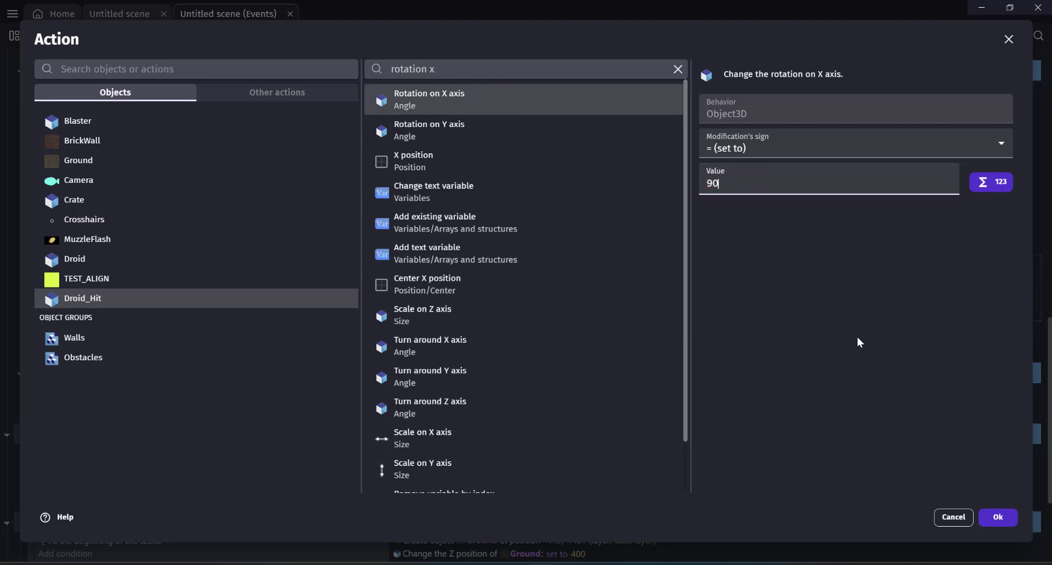
left_click(998, 517)
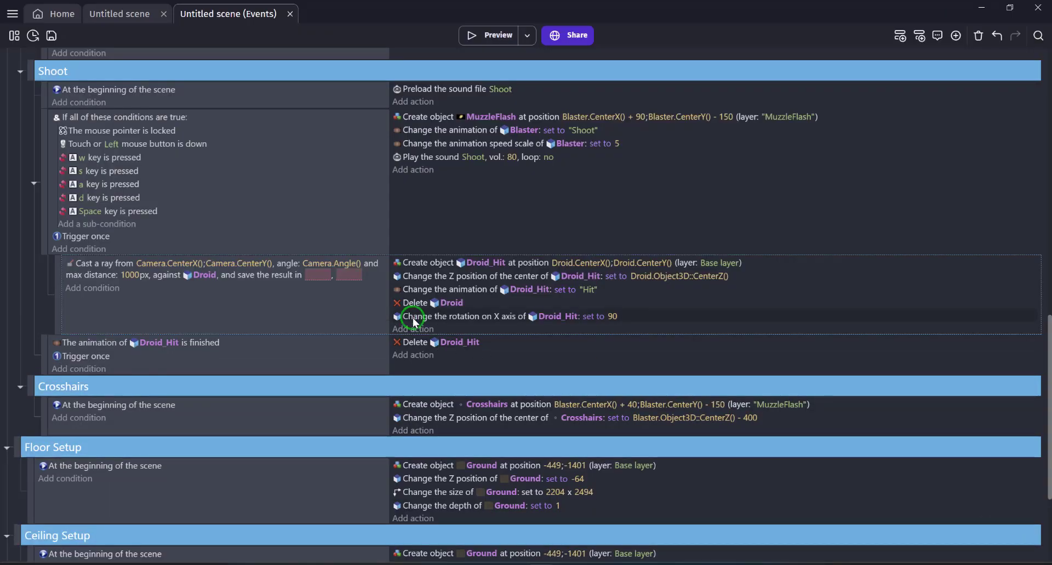
left_click_drag(414, 318, 417, 276)
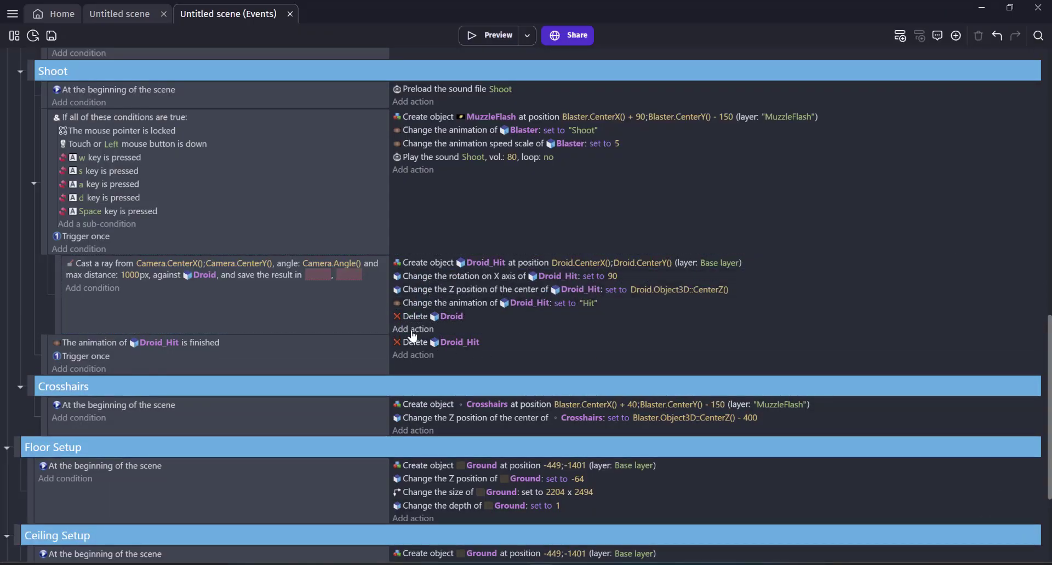
Add an action setting Droid_Hit's rotation on Y axis to -25 in the ray cast event, placed right after its X axis rotation.
left_click(412, 330)
left_click(82, 298)
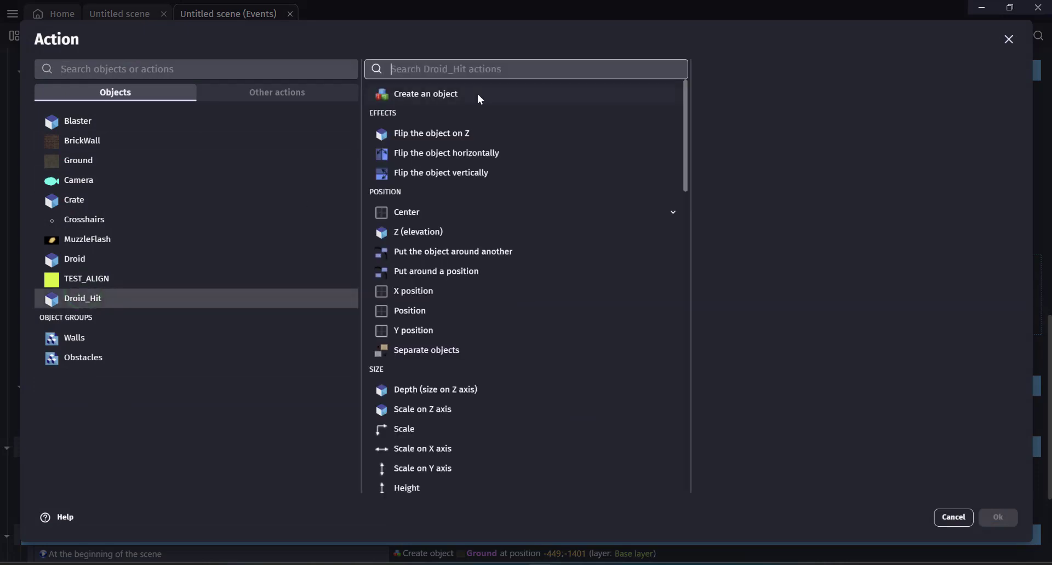
type("rotatin")
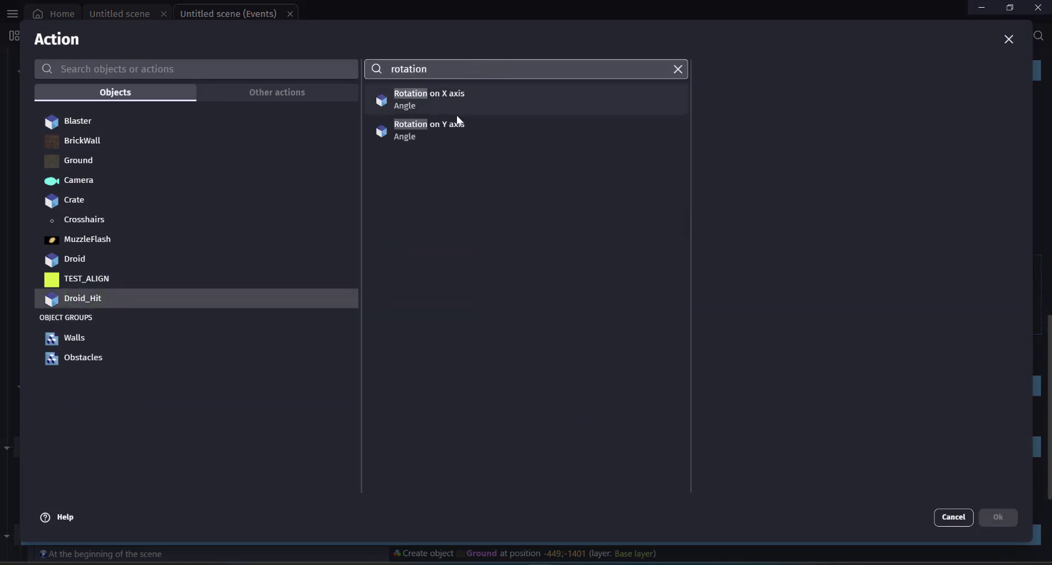
left_click(463, 125)
type("-25")
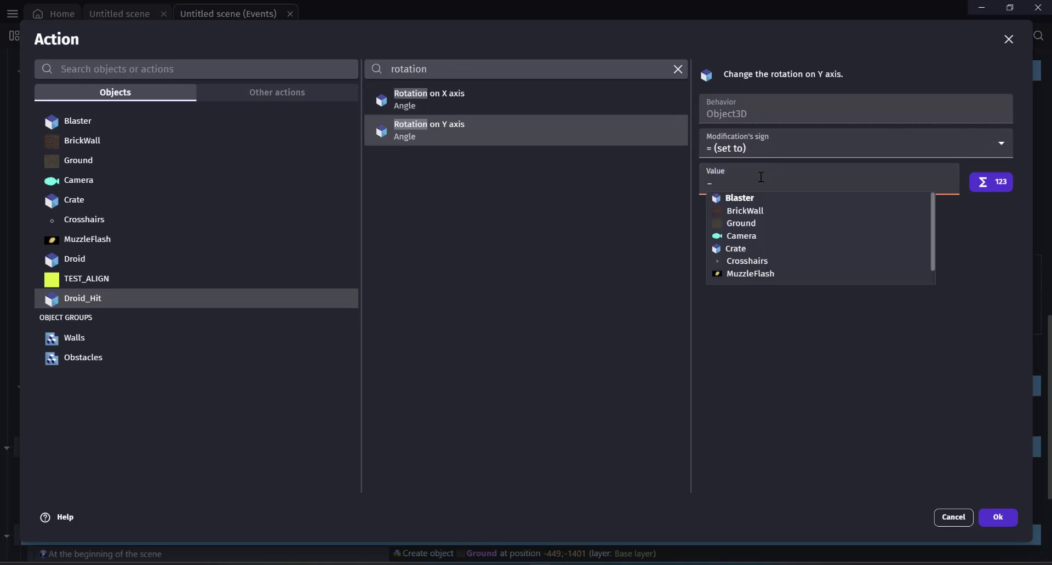
left_click(997, 518)
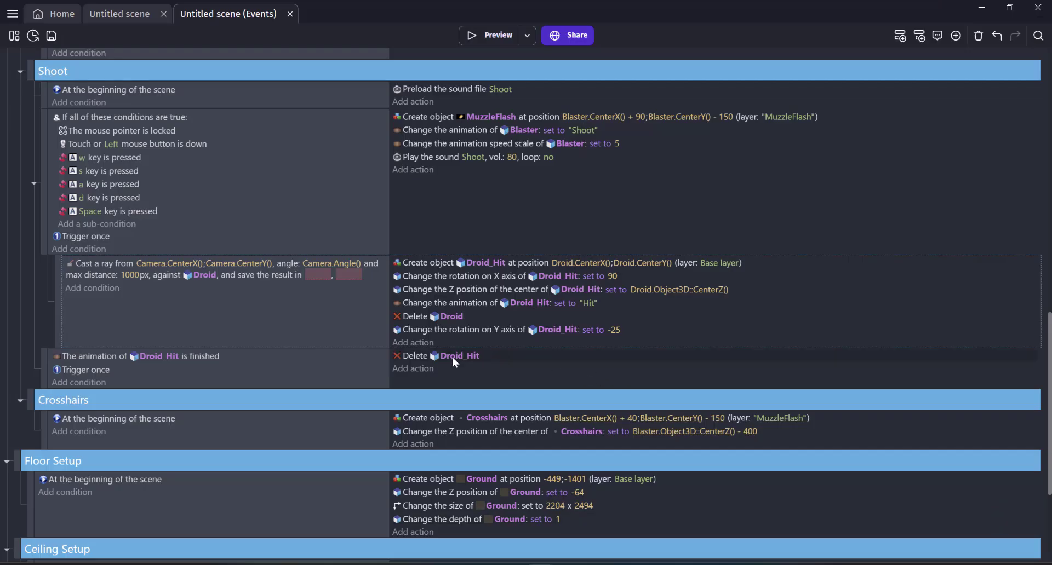
left_click_drag(441, 333, 438, 283)
Preview the game and shoot several droids around the level to check the orientation of the Droid_Hit explosion.
left_click(484, 36)
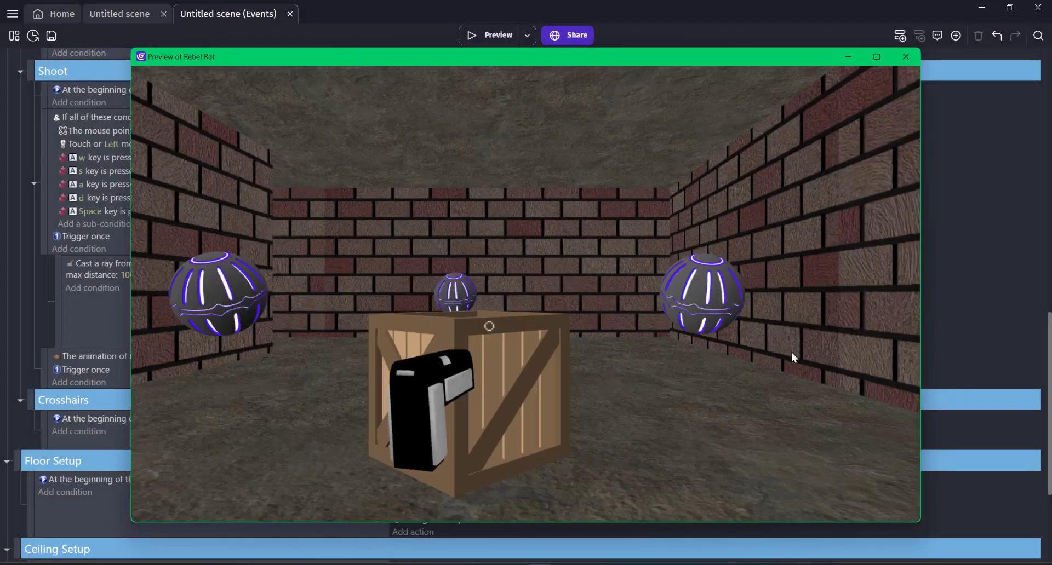
left_click(791, 352)
left_click(490, 326)
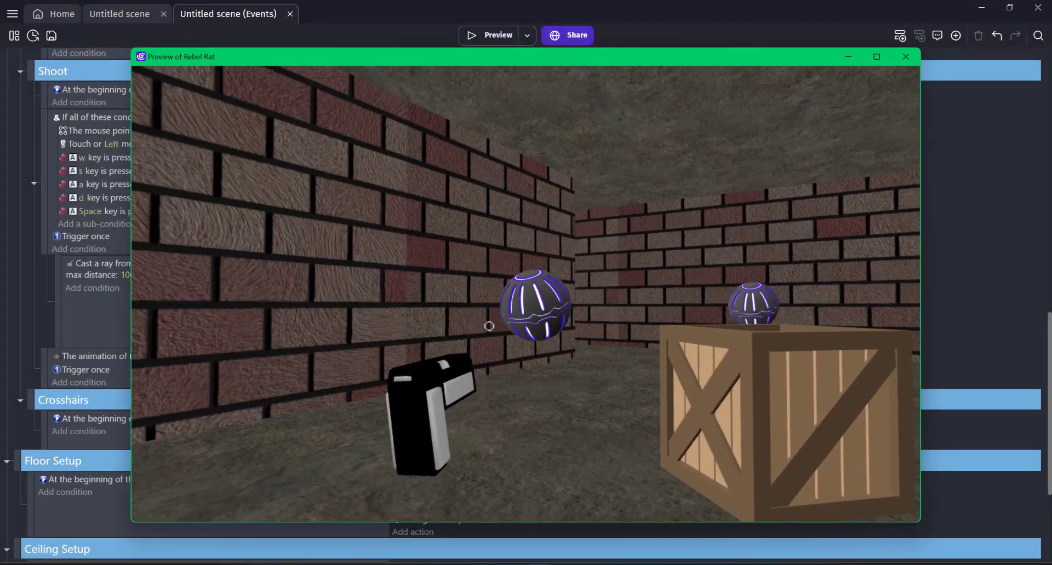
left_click(489, 326)
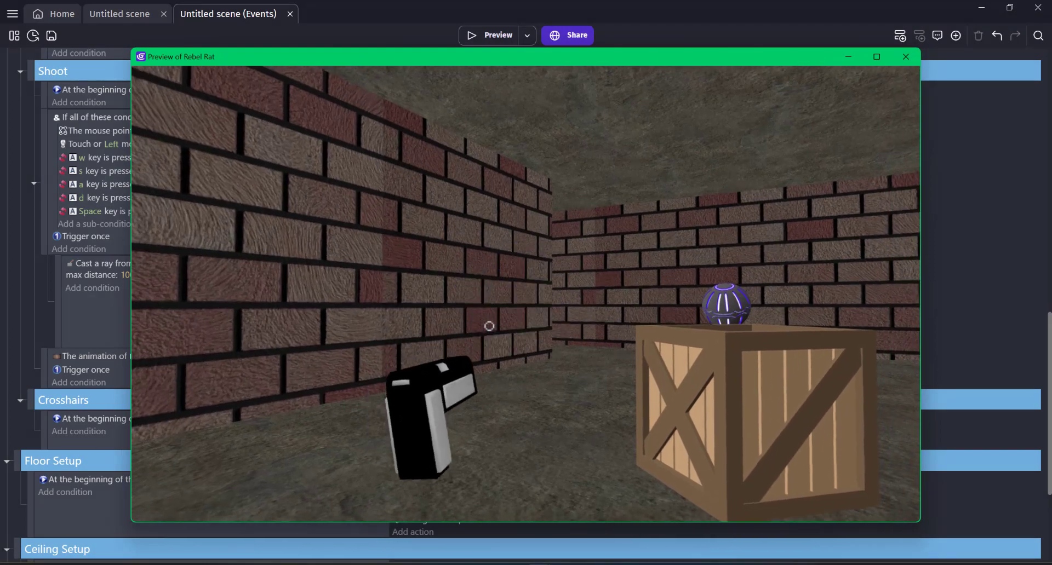
key("a")
key("w")
left_click(489, 326)
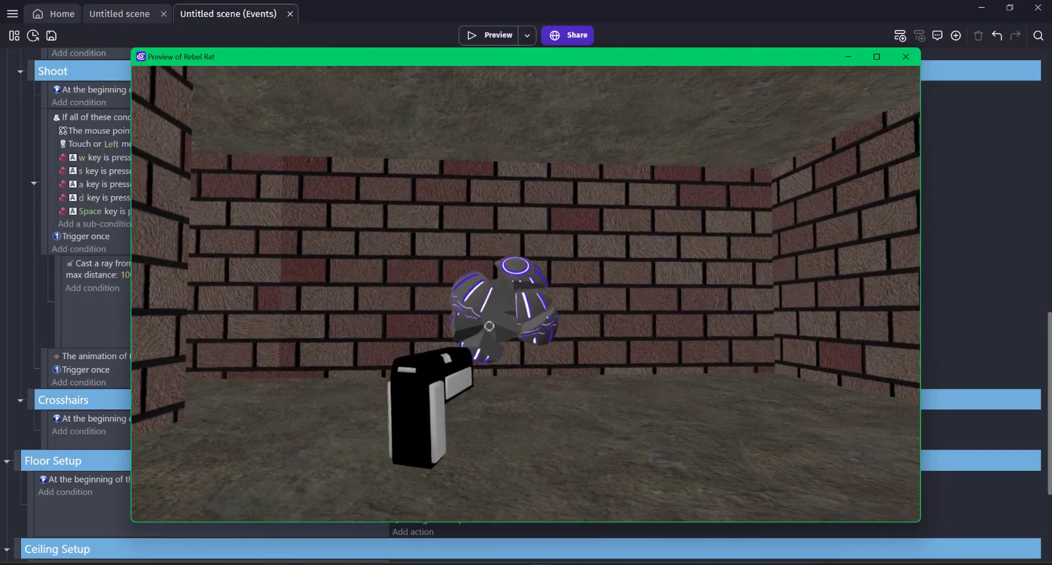
key("w")
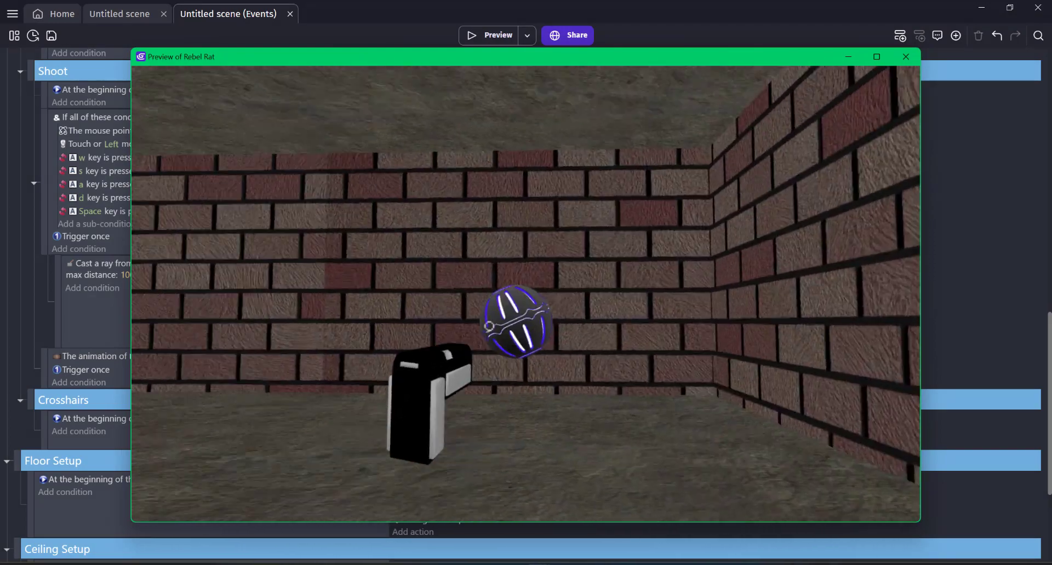
left_click(489, 326)
left_click(488, 326)
key("w")
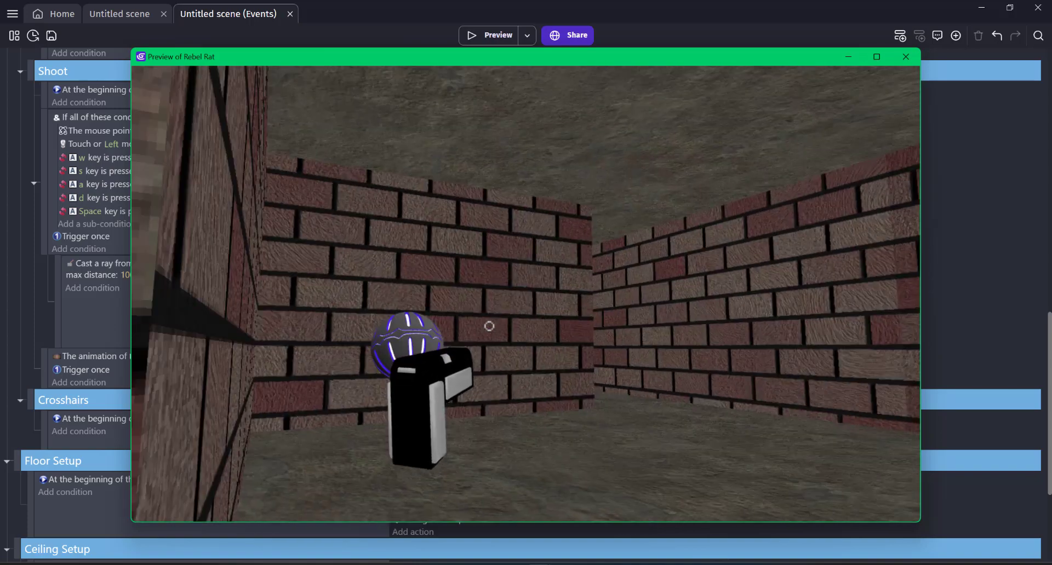
left_click(489, 326)
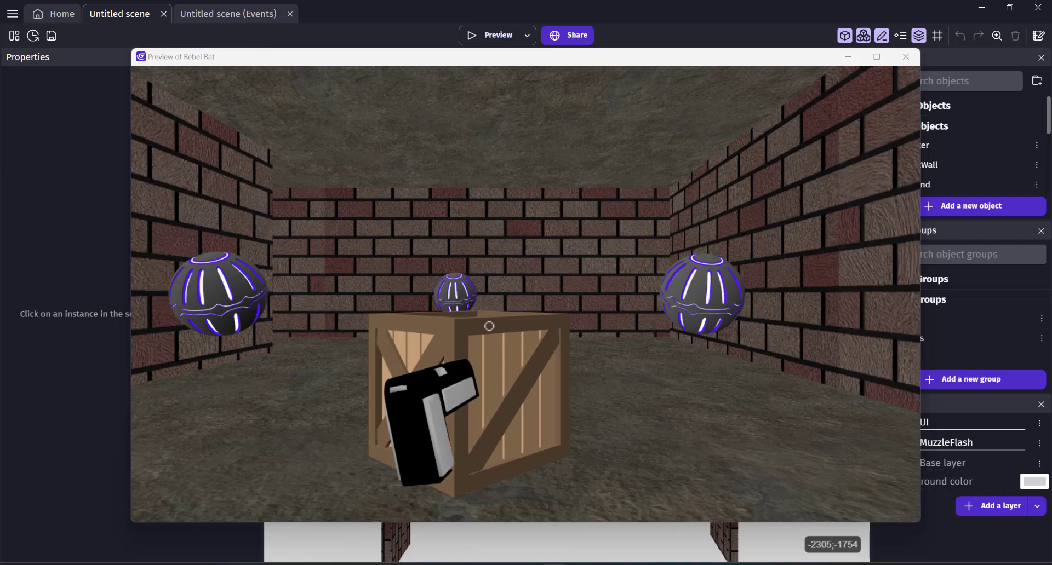
In a new preview, fire the blaster while aiming below the droids to test the ray's vertical accuracy, and close the preview.
left_click(491, 387)
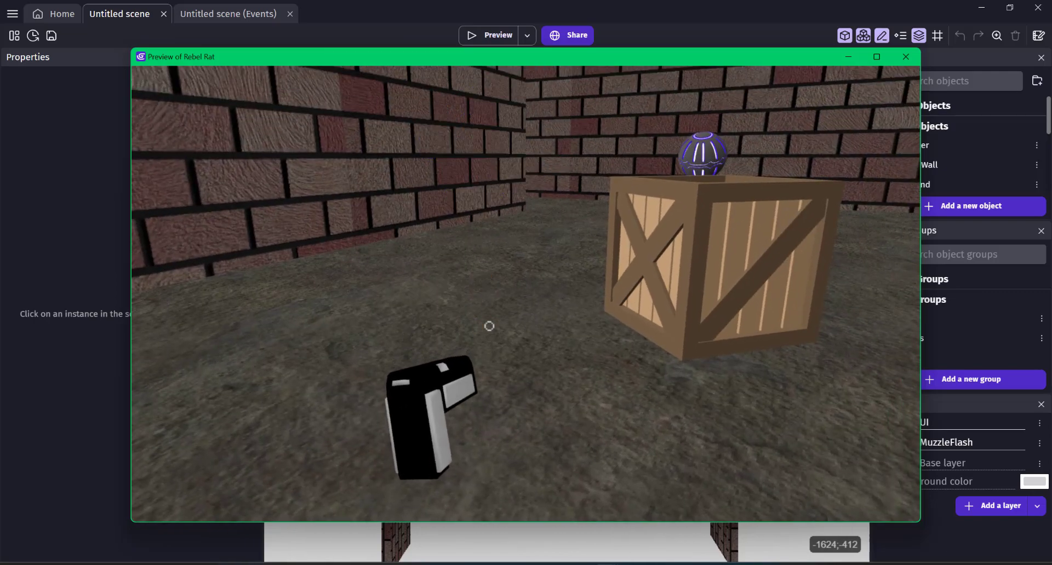
left_click(490, 326)
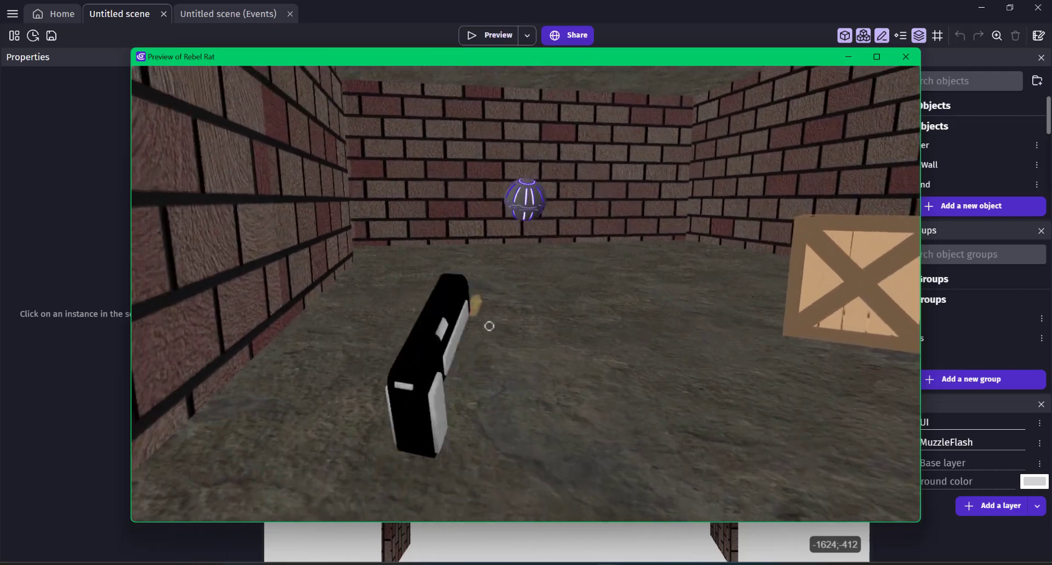
key("w")
left_click(489, 326)
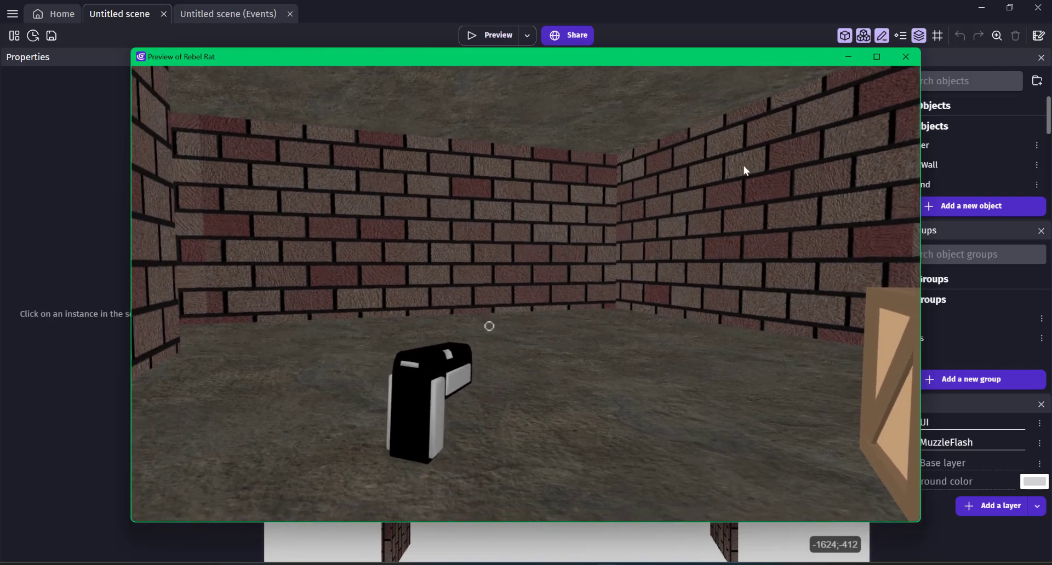
left_click(906, 59)
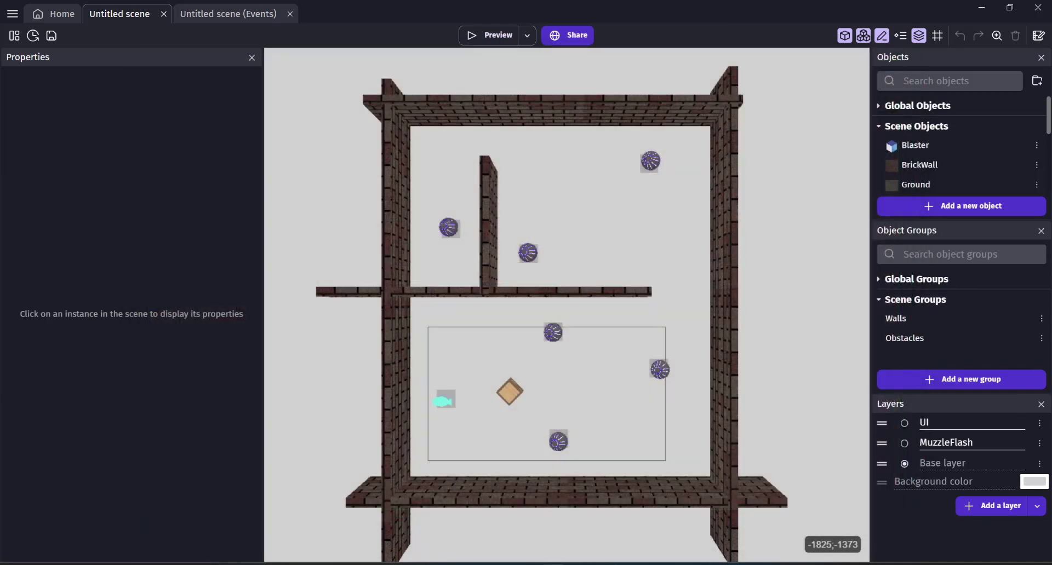
Search the extensions for "ray", install the 3D raycast community extension in the project, and return to the scene.
left_click(18, 41)
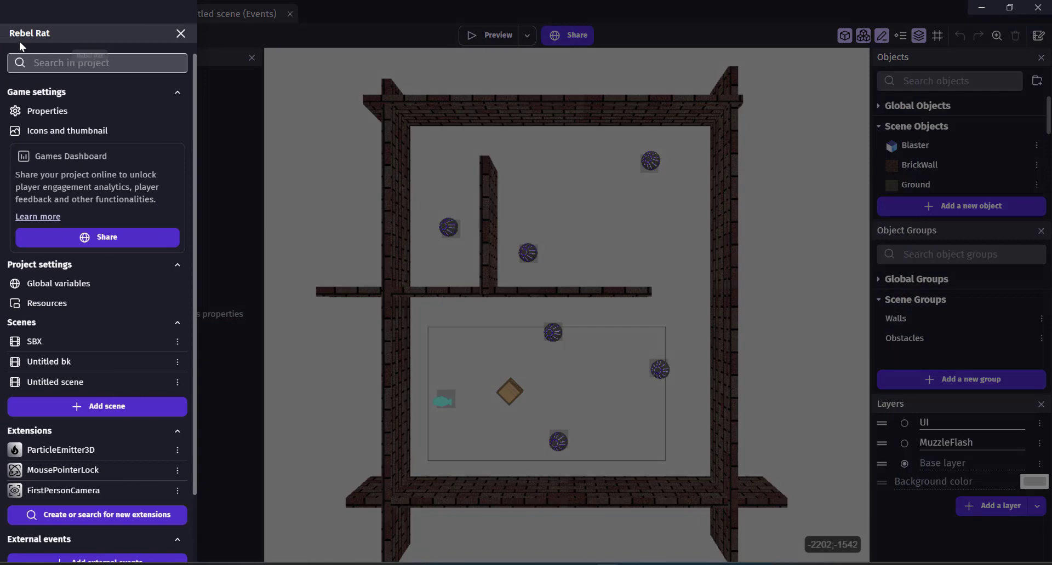
left_click(112, 514)
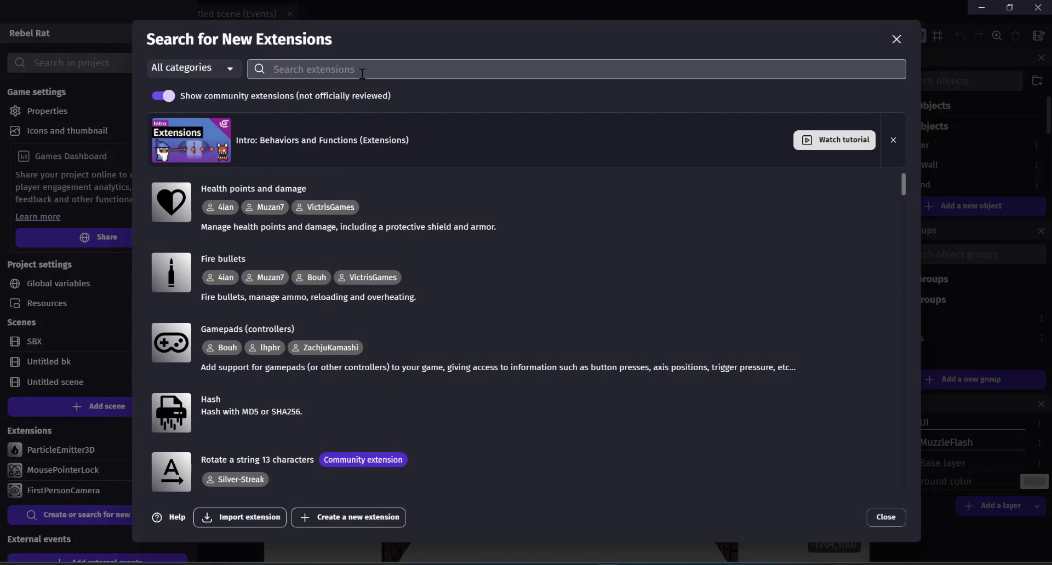
left_click(362, 70)
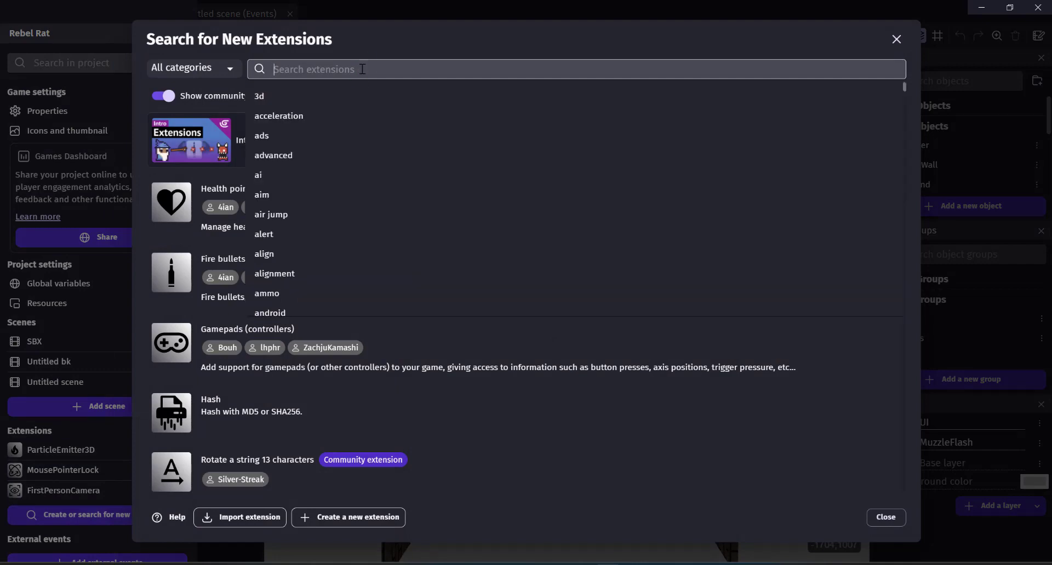
type("ray")
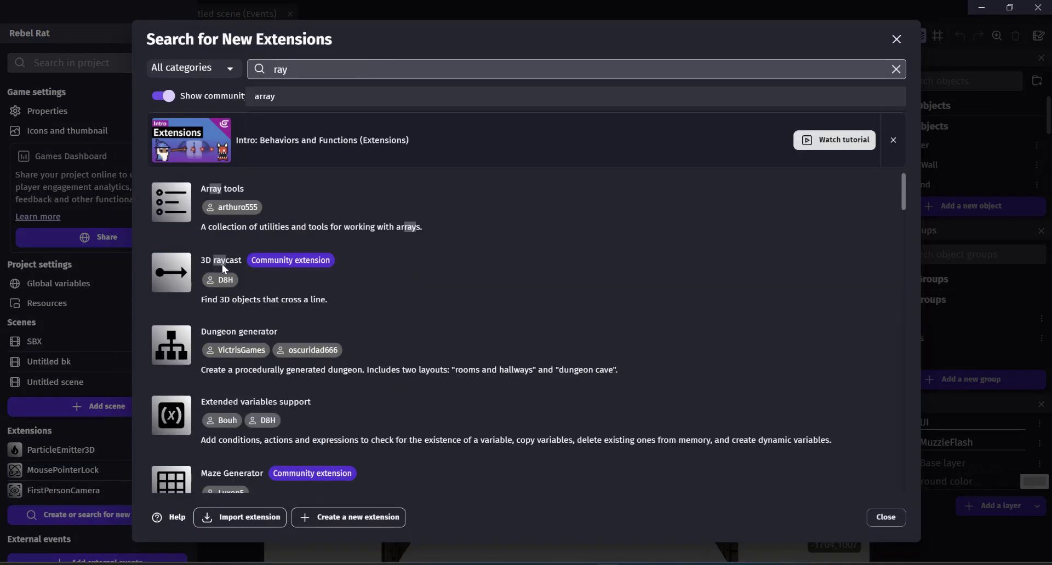
left_click(222, 264)
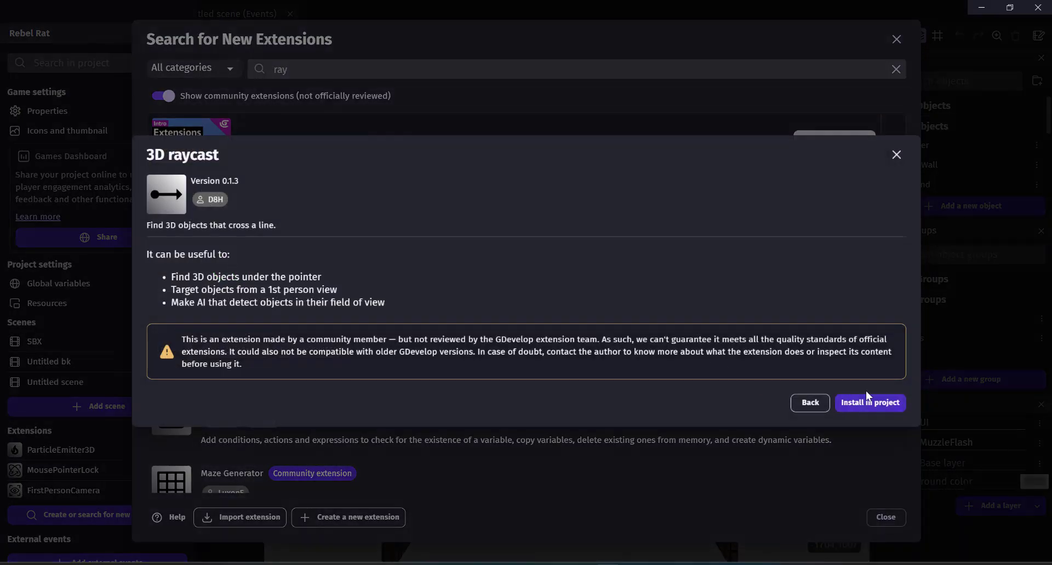
left_click(865, 403)
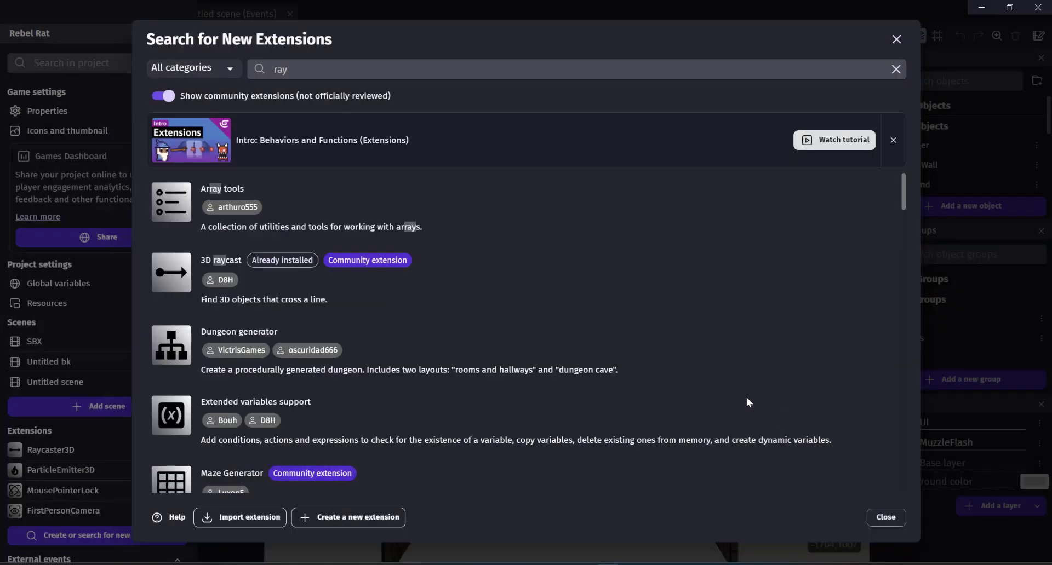
left_click(886, 518)
left_click(467, 326)
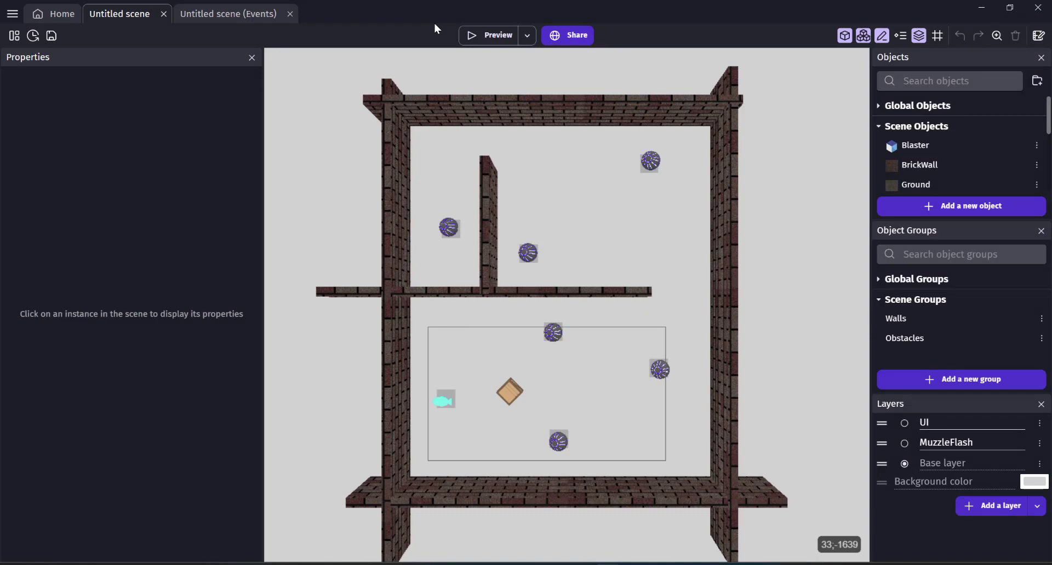
Duplicate the ray cast sub-event in the Shoot group of the scene's events and disable the copy.
left_click(248, 19)
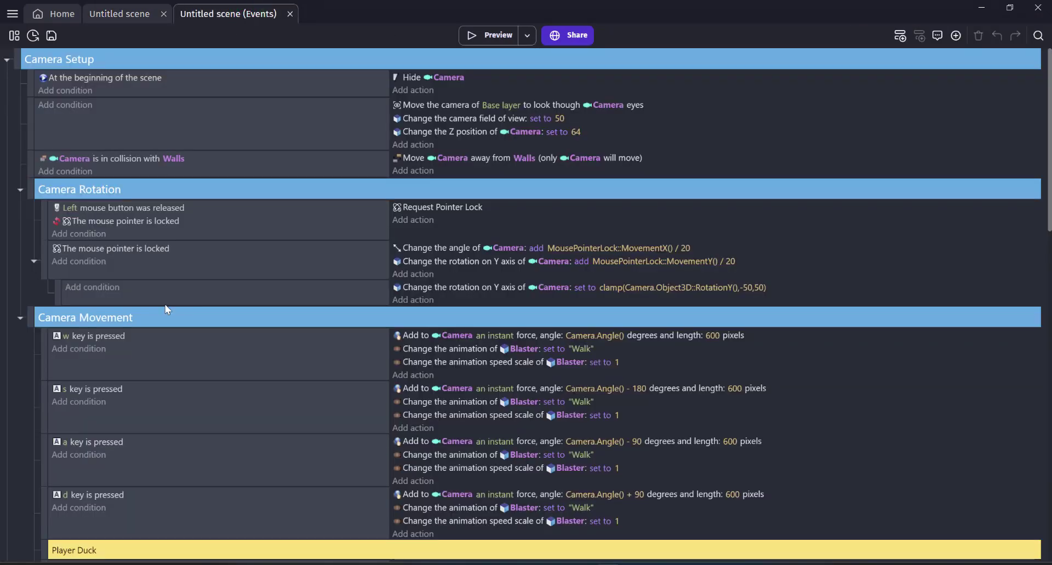
scroll(165, 305, "down", 10)
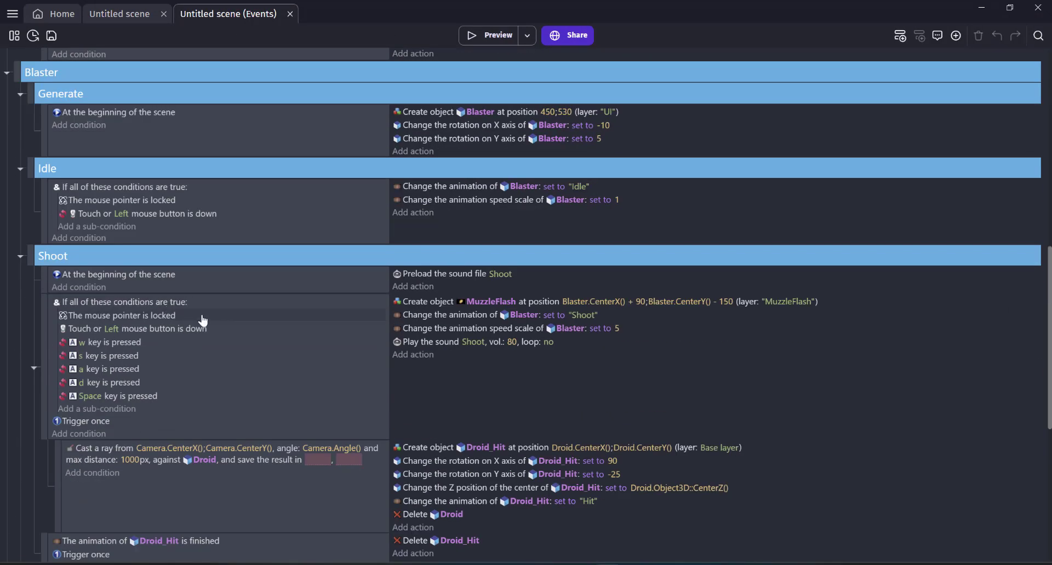
scroll(203, 321, "down", 3)
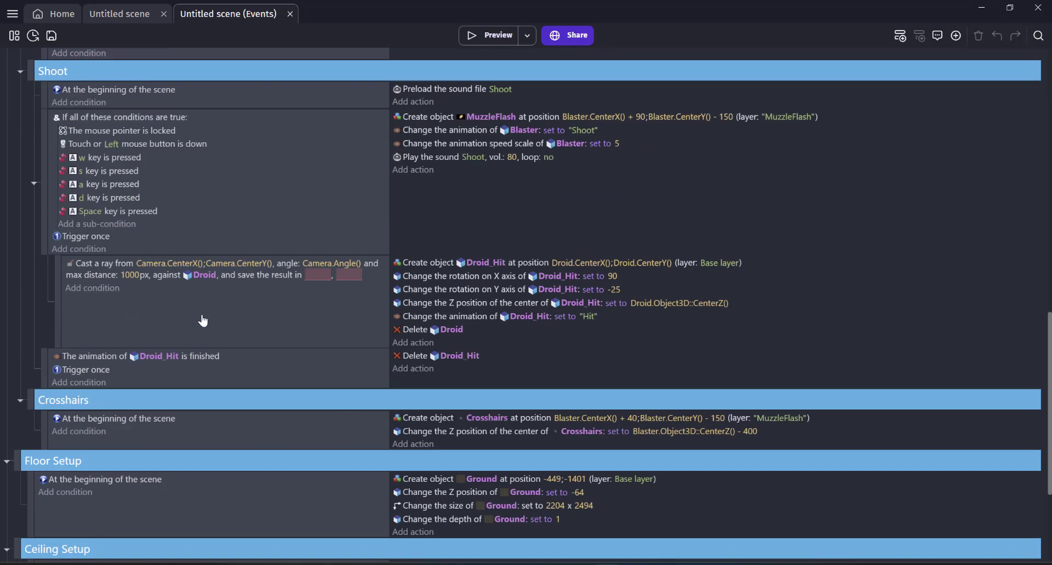
left_click(58, 284)
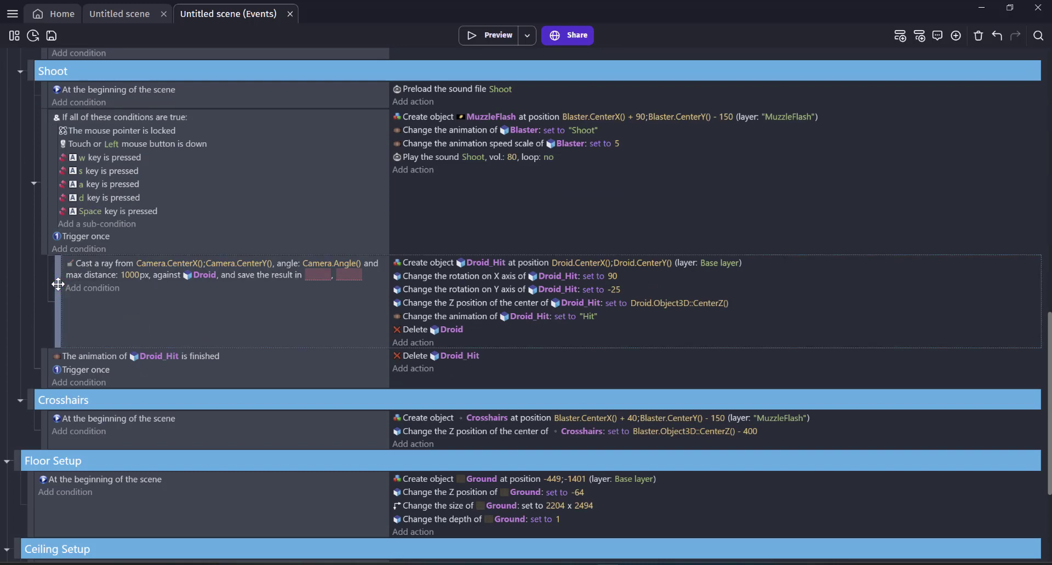
key("ctrl+d")
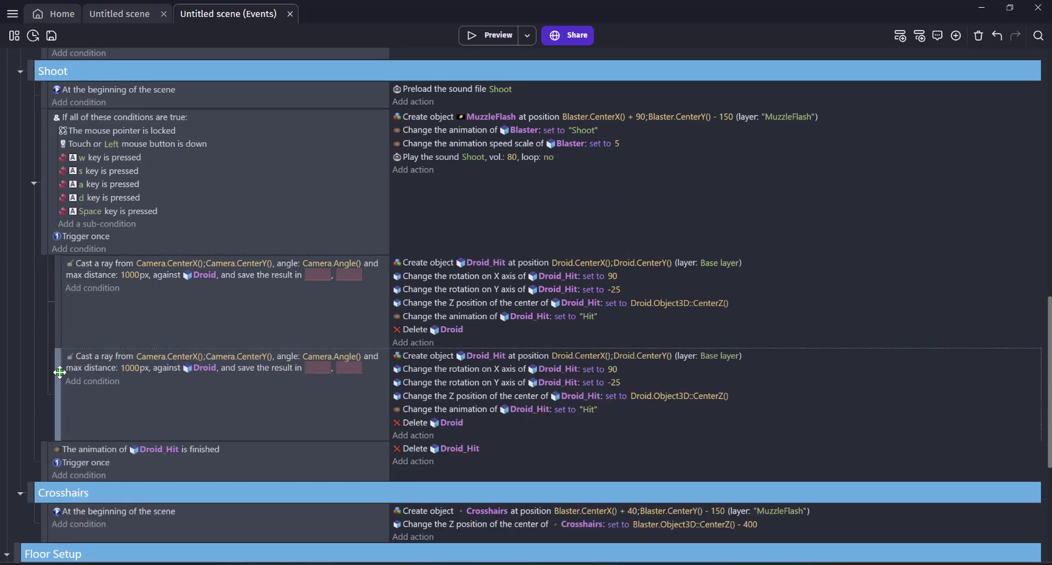
key("d")
Delete the 2D "Cast a ray" condition from the original, still enabled sub-event in the Shoot group.
left_click(54, 289)
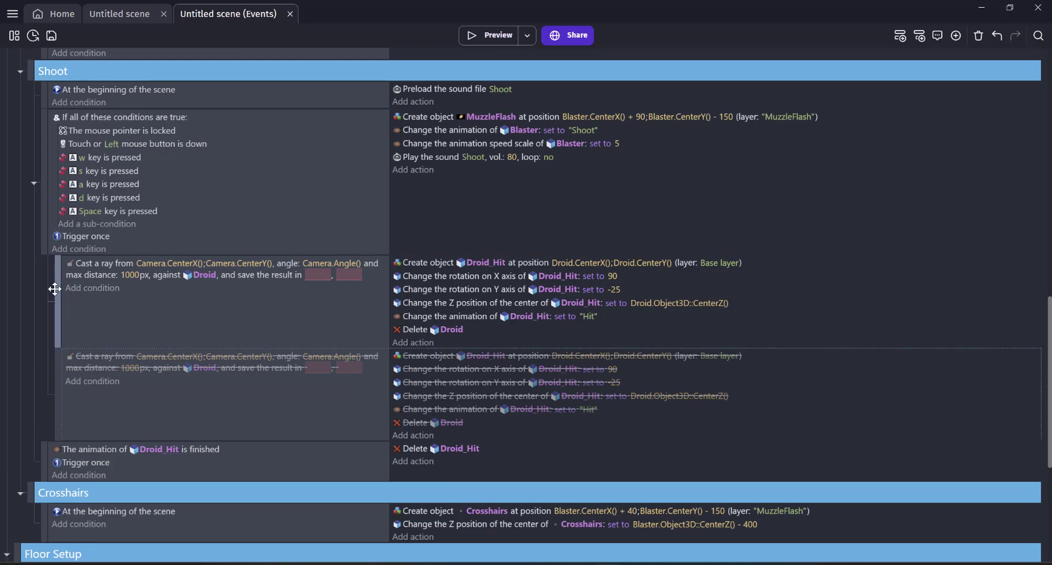
left_click(100, 273)
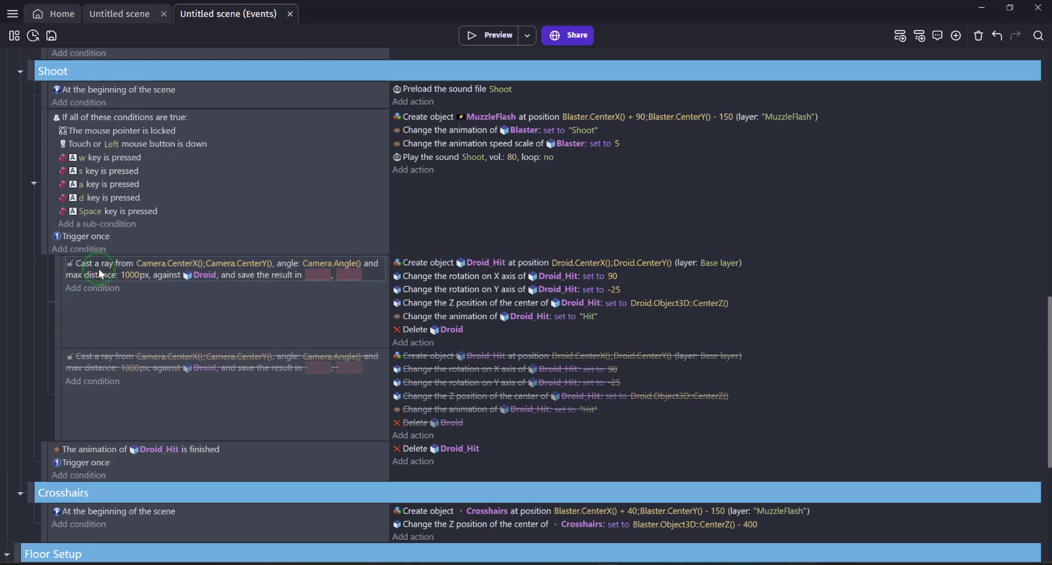
key("Delete")
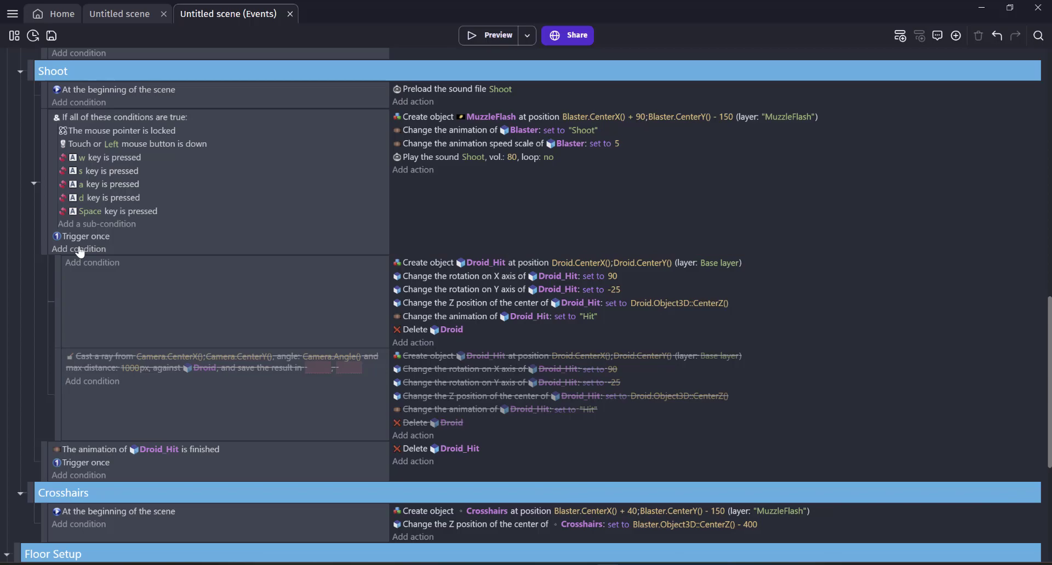
Add a "Raycast from camera center" condition to the enabled empty sub-event in Shoot, testing against Droid with a maximum distance of 1000.
left_click(86, 263)
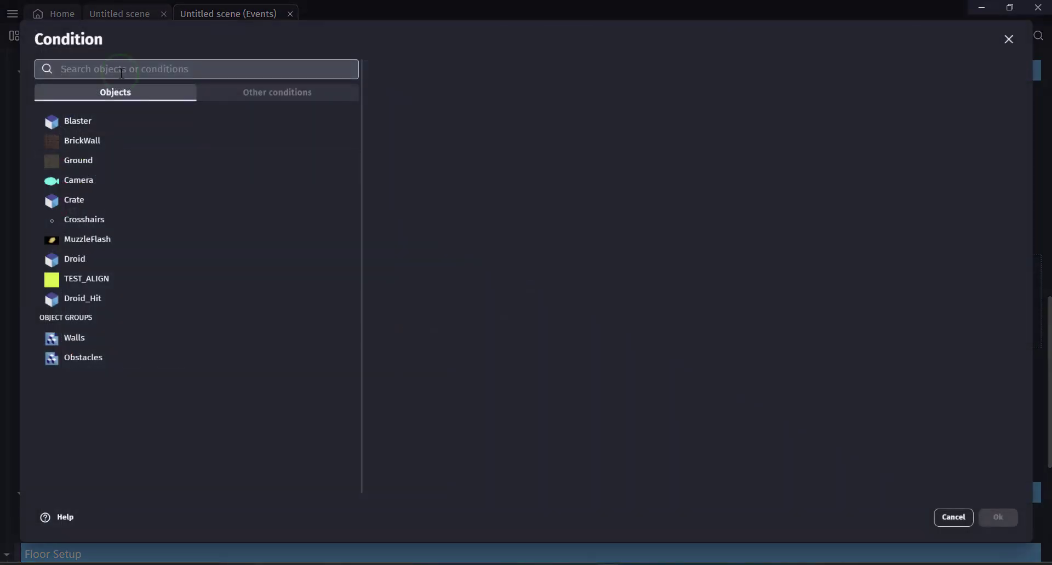
type("raycas")
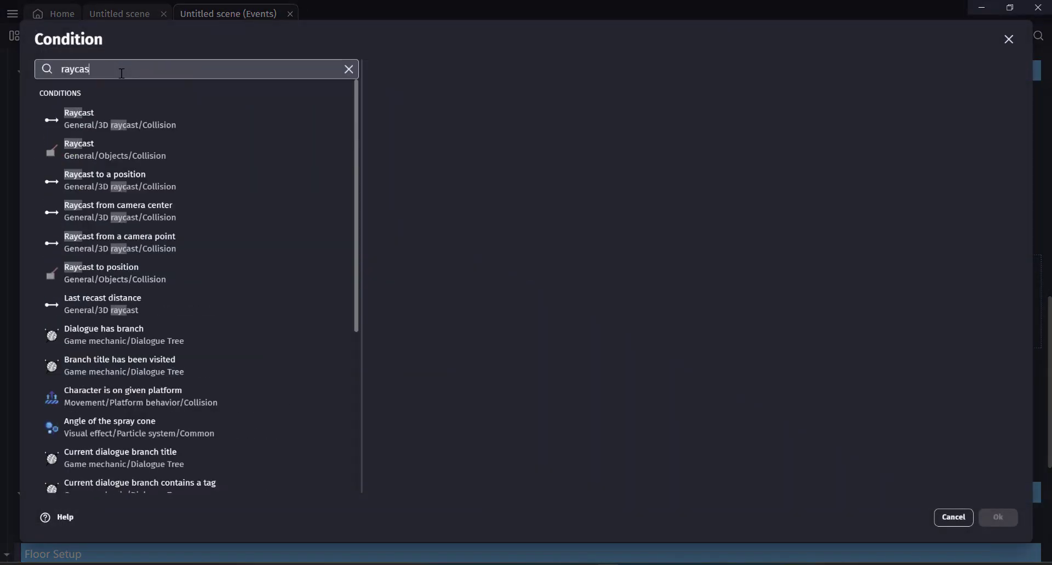
left_click(151, 218)
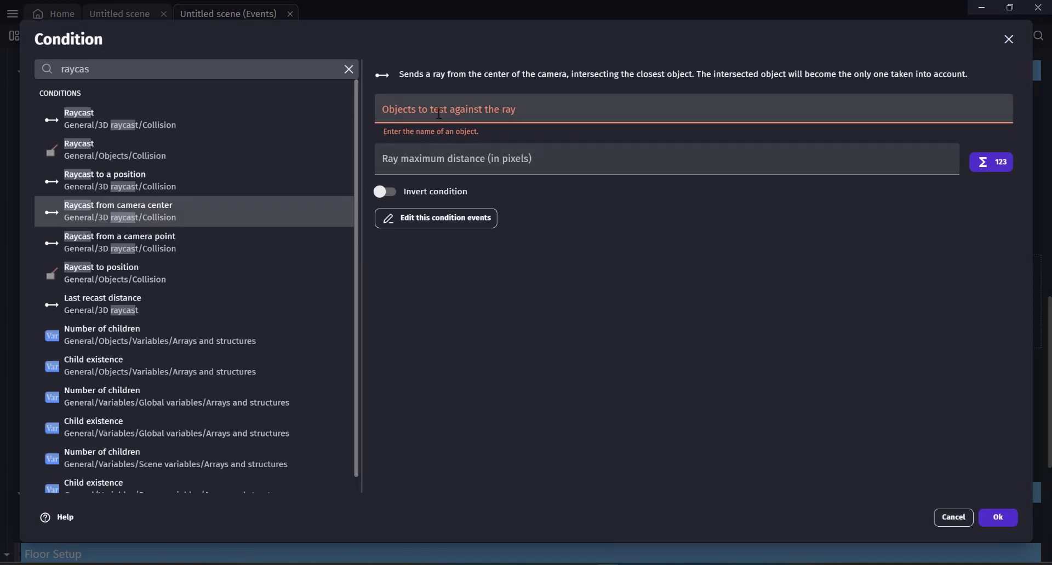
left_click(408, 113)
left_click(417, 290)
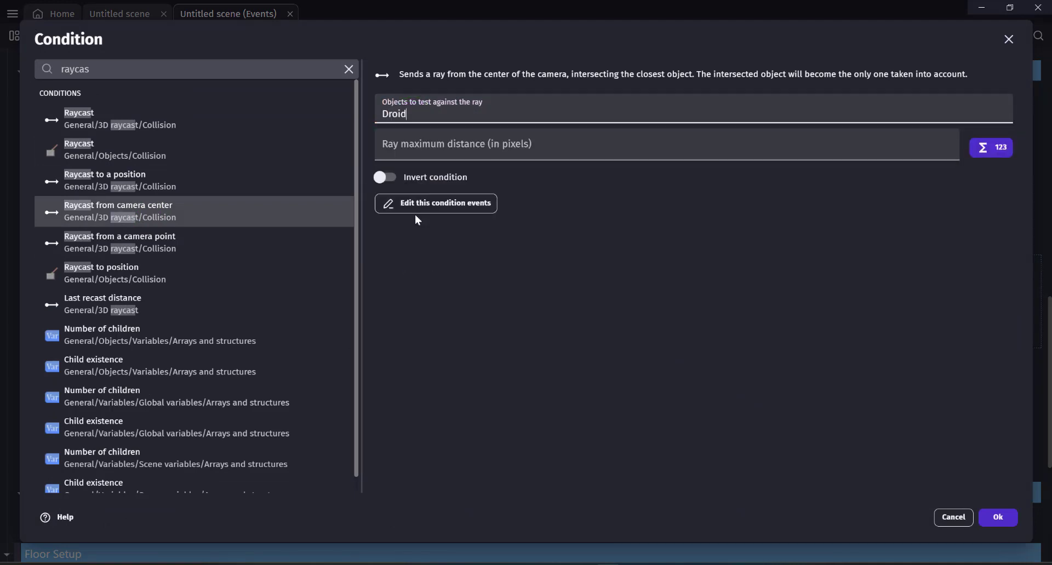
left_click(416, 149)
type("100")
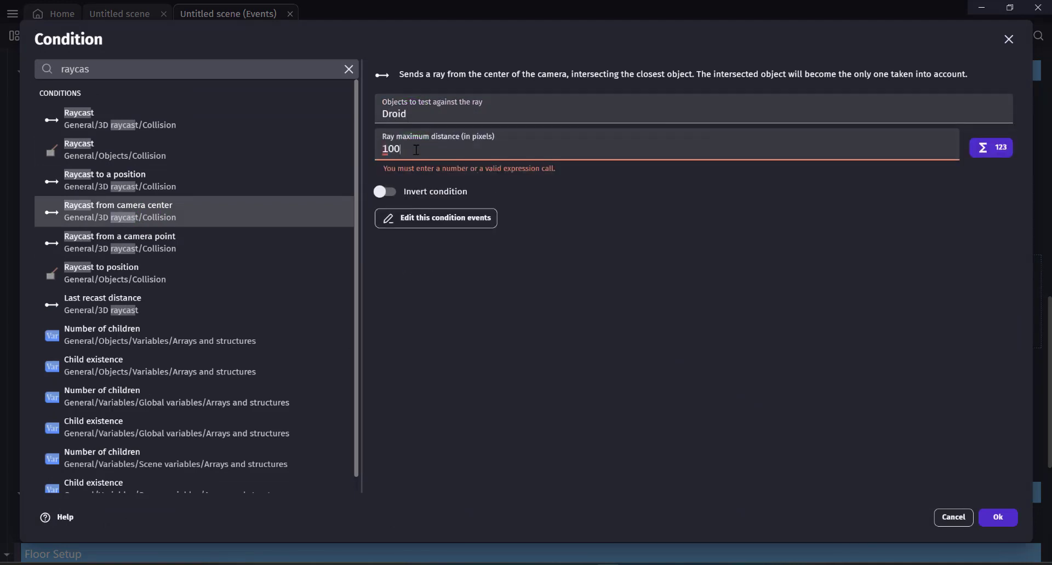
type("0")
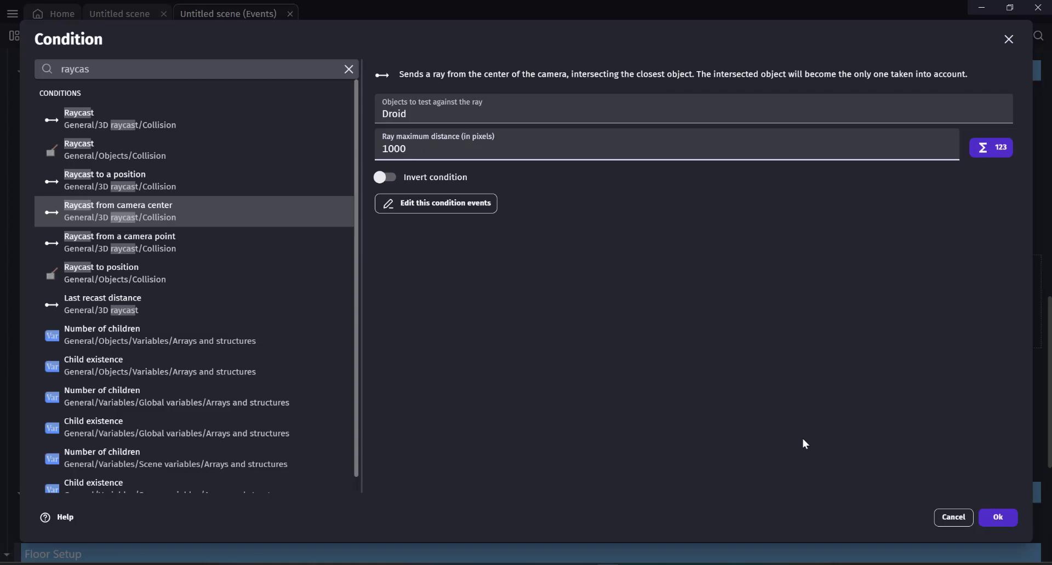
left_click(614, 355)
left_click(1010, 517)
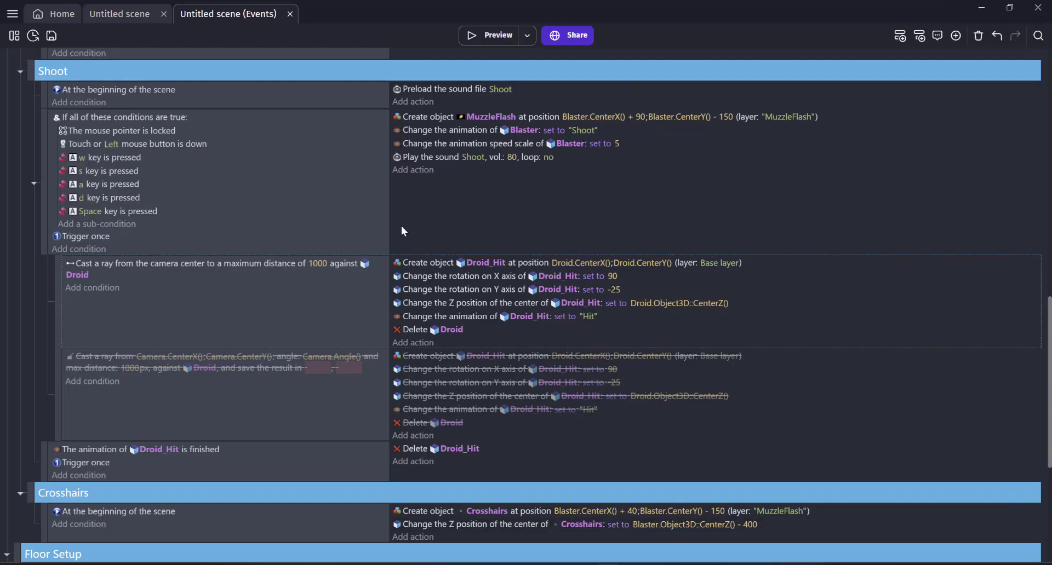
Preview the game, fire the blaster both beside and directly at the droids to test the 3D raycast's accuracy, and close the preview.
left_click(489, 35)
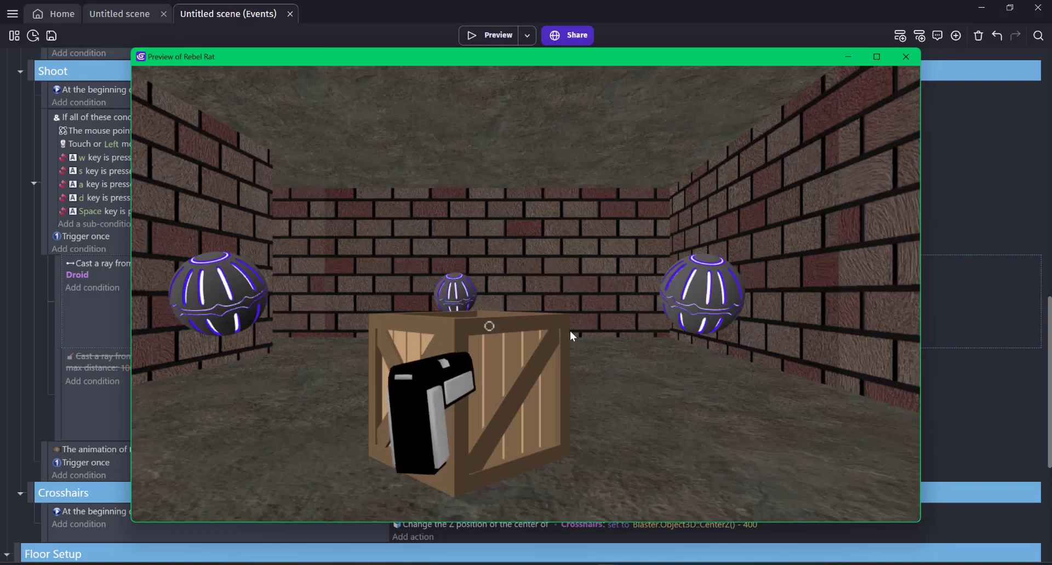
left_click(569, 330)
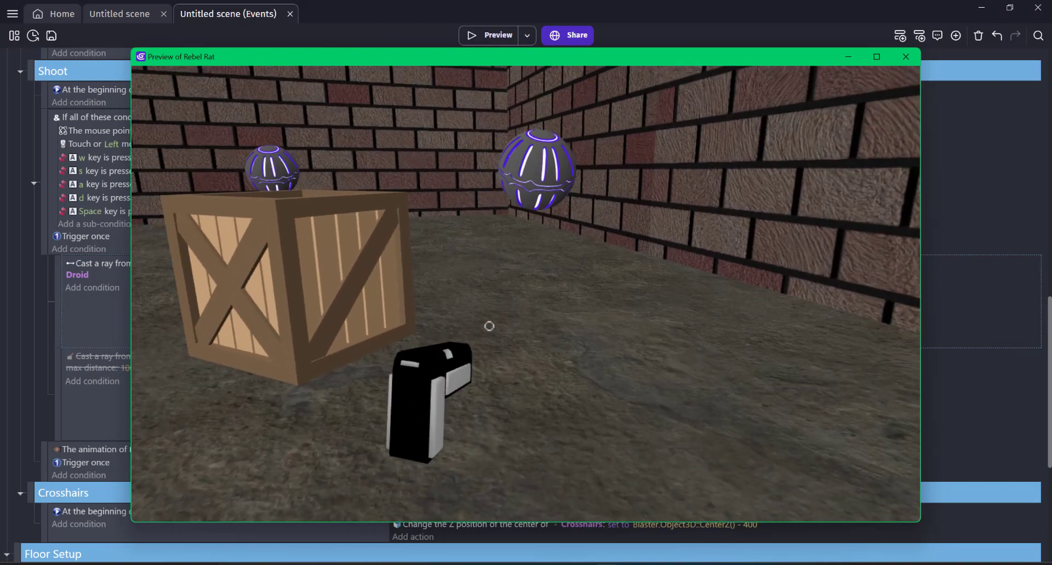
left_click(570, 331)
left_click(490, 326)
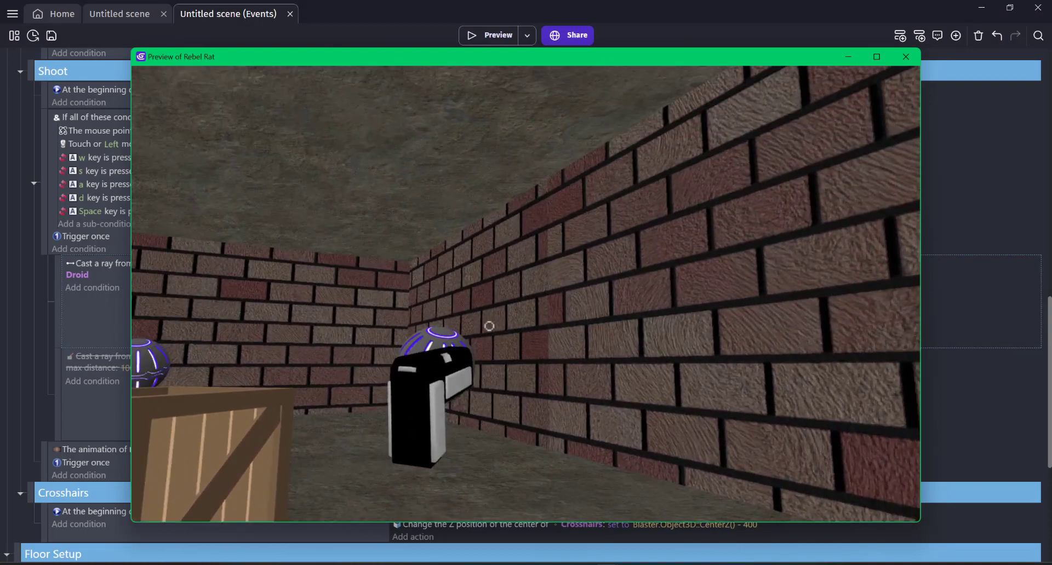
left_click(489, 326)
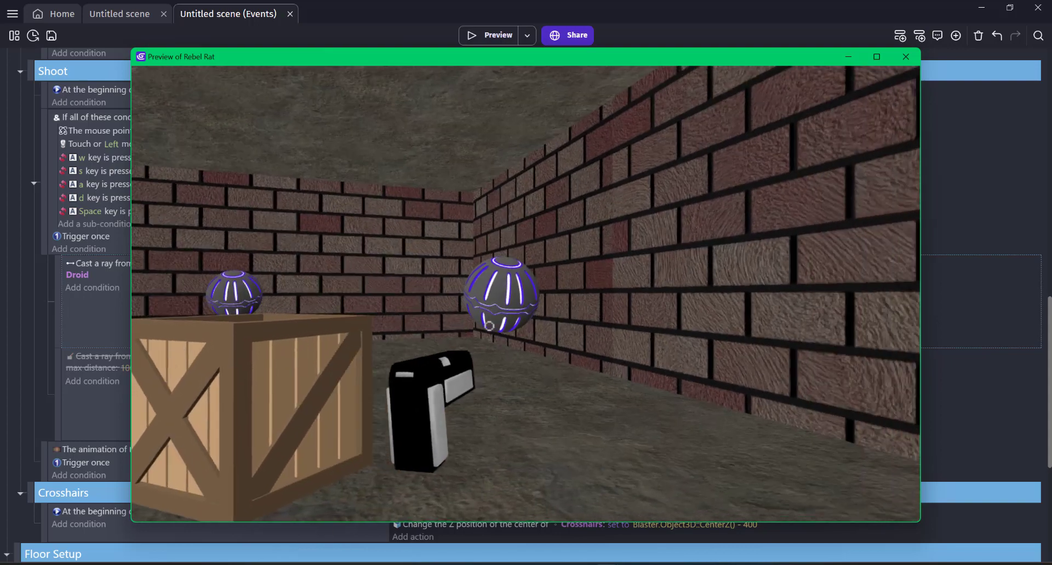
left_click(489, 326)
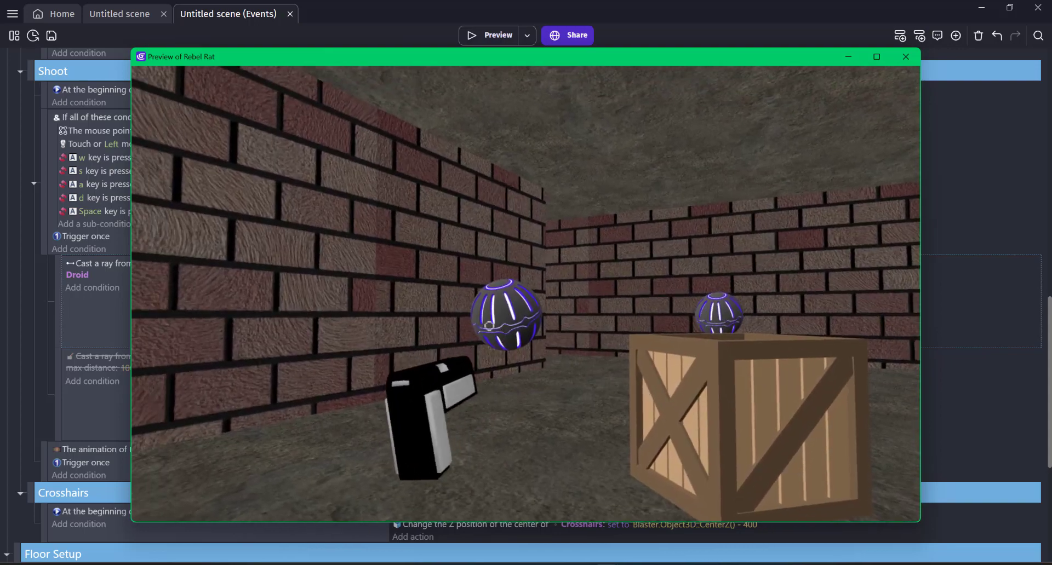
left_click(489, 325)
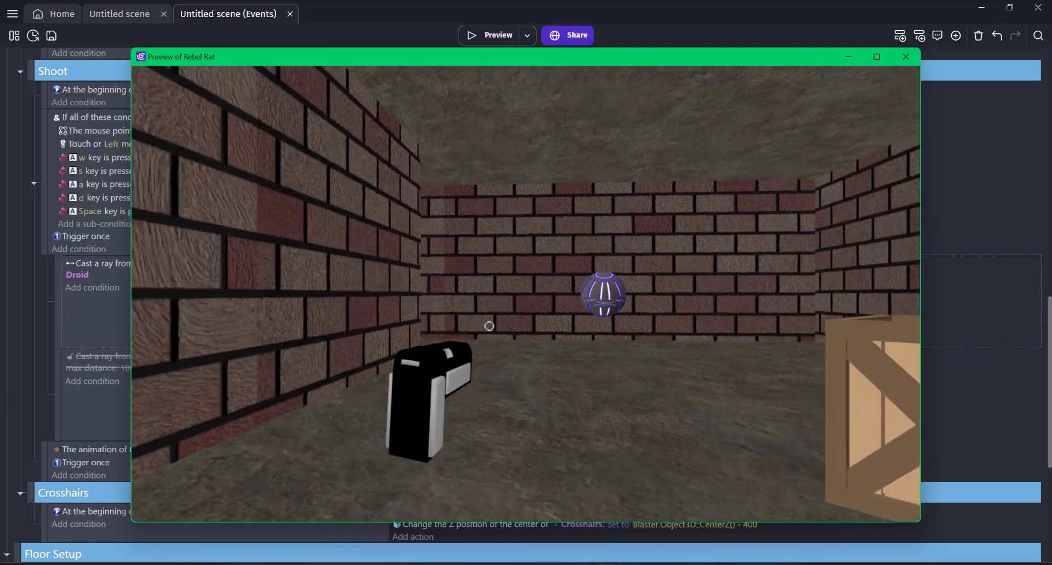
left_click(489, 326)
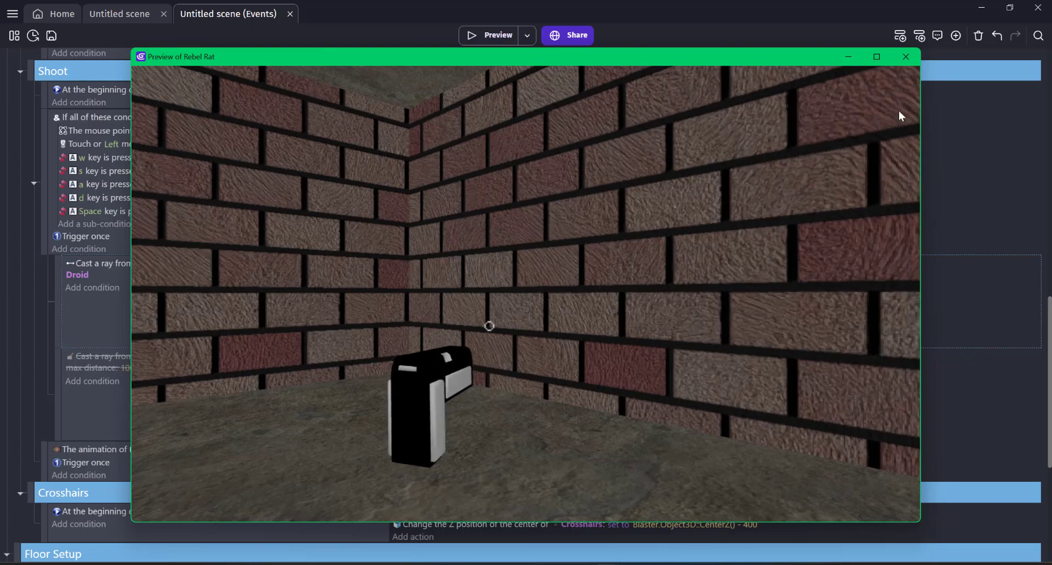
left_click(897, 59)
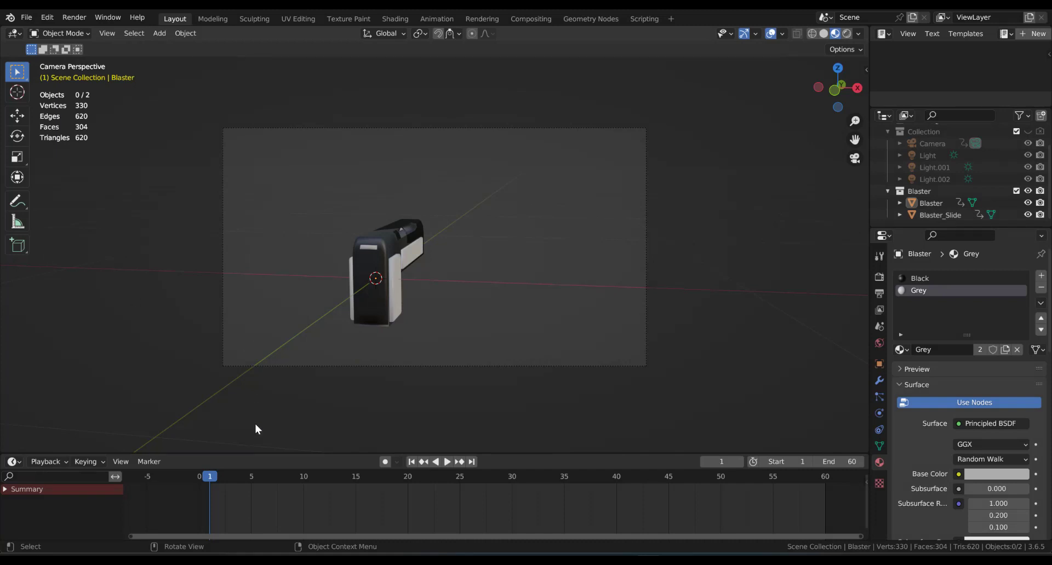
Switch to Blender, play the blaster animation through the camera, and return the timeline to frame 1.
key("space")
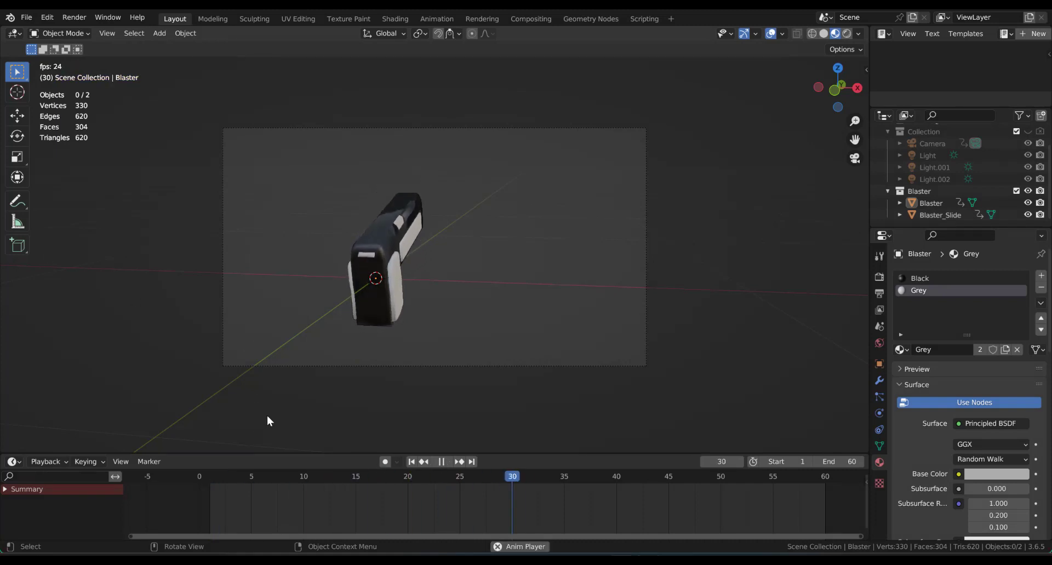
key("space")
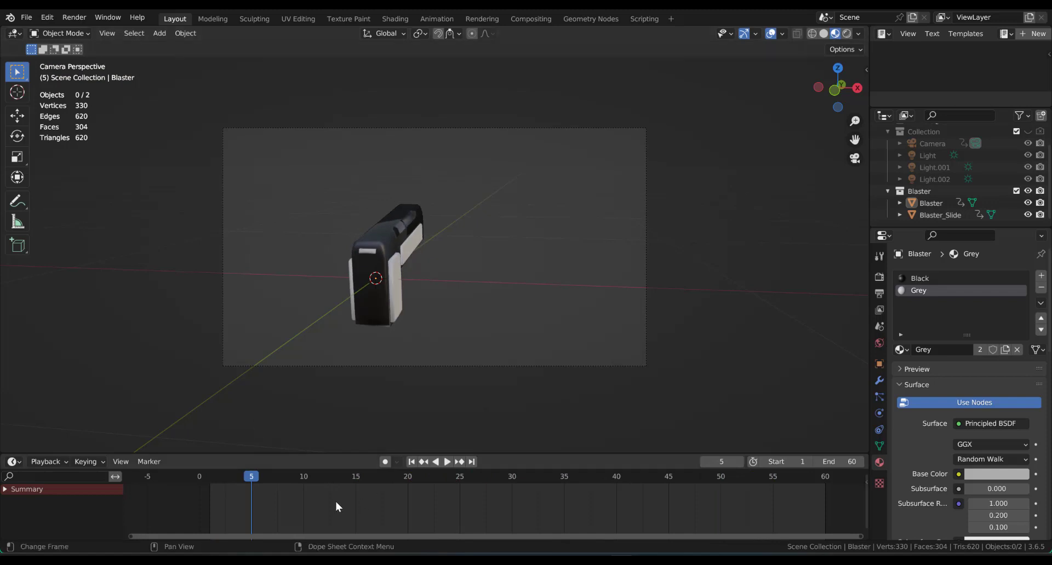
left_click_drag(254, 478, 212, 485)
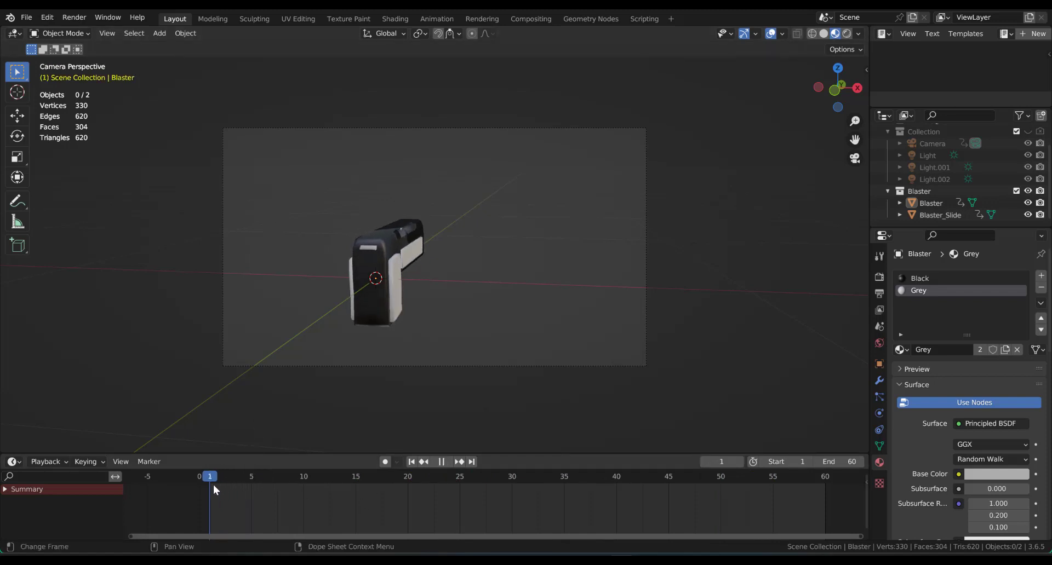
Add a cylinder mesh to the blaster scene and scale it down uniformly until it is much smaller than the grip.
middle_click_drag(423, 252, 403, 321)
key("shift+a")
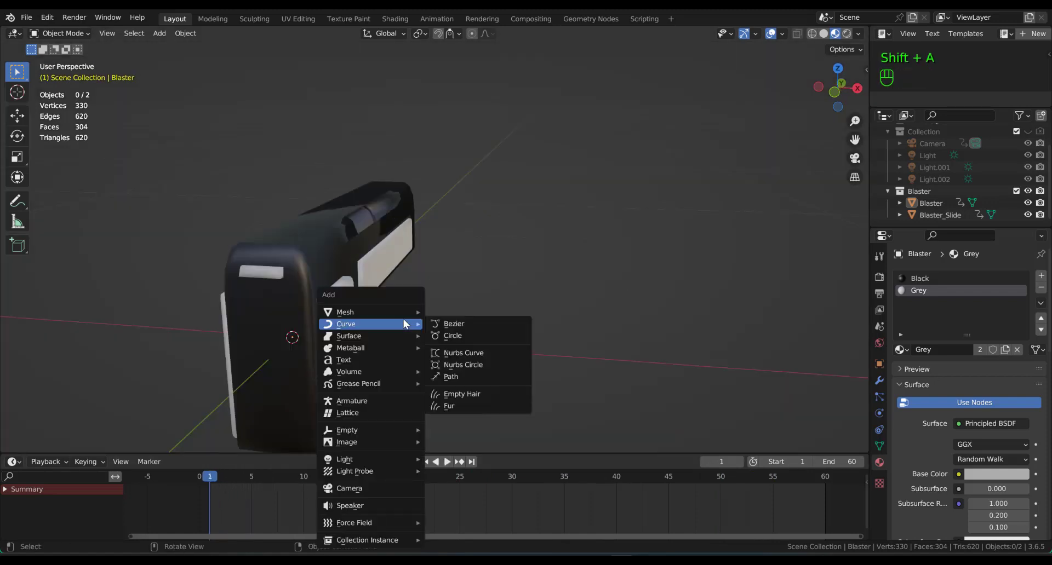
mouse_move(405, 310)
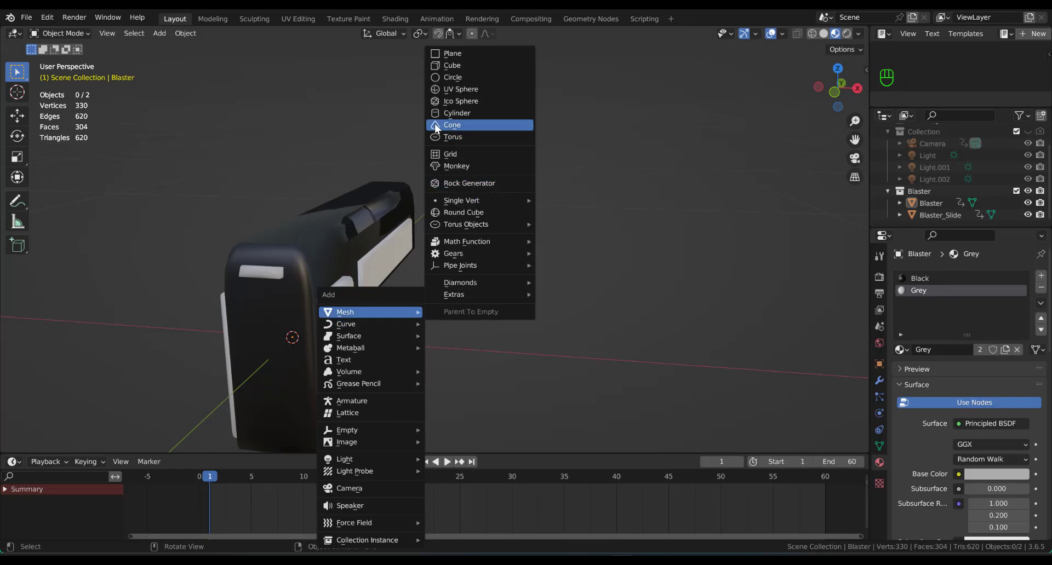
left_click(464, 113)
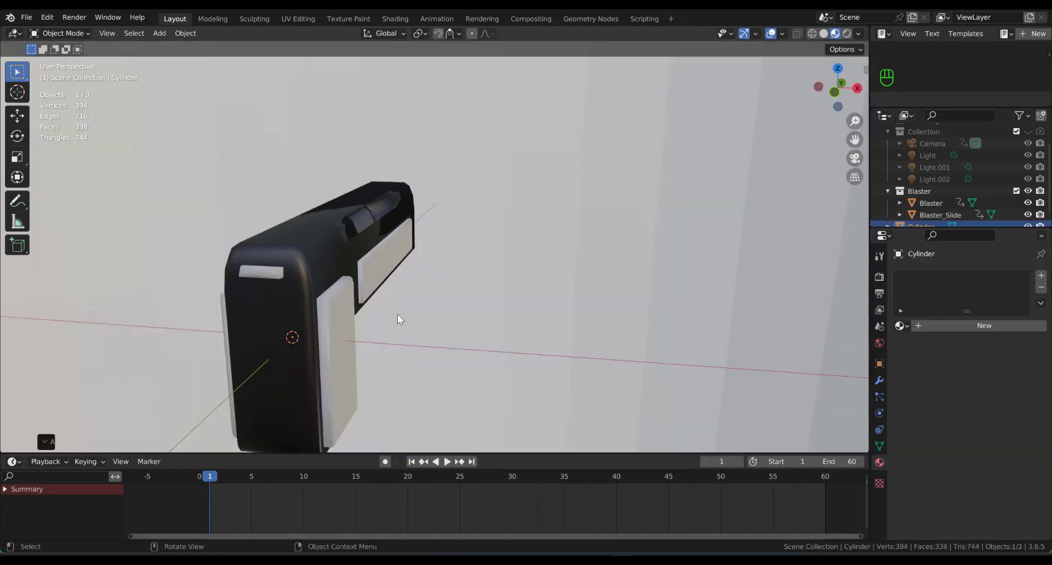
key("s")
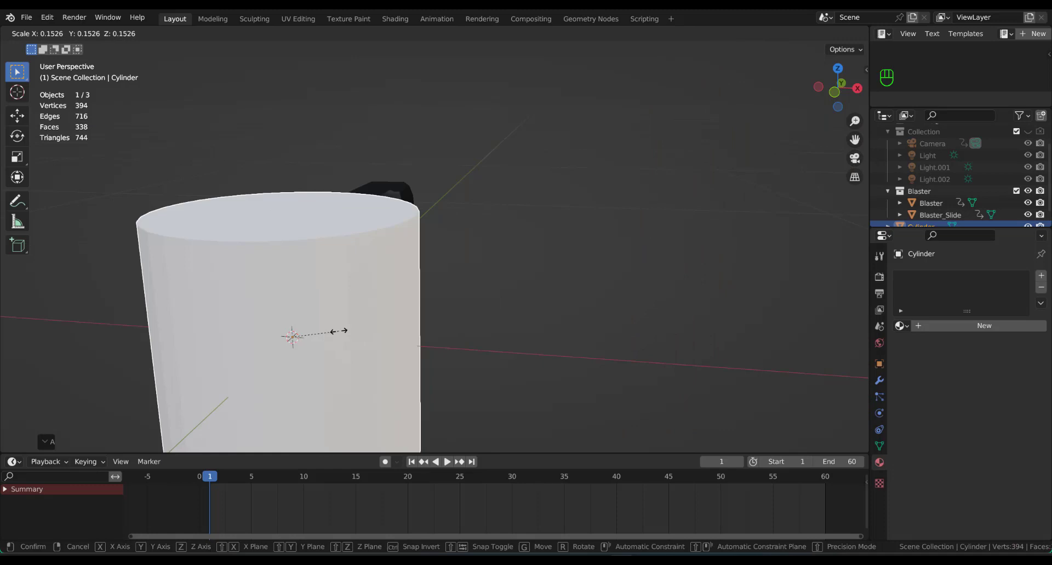
left_click(292, 341)
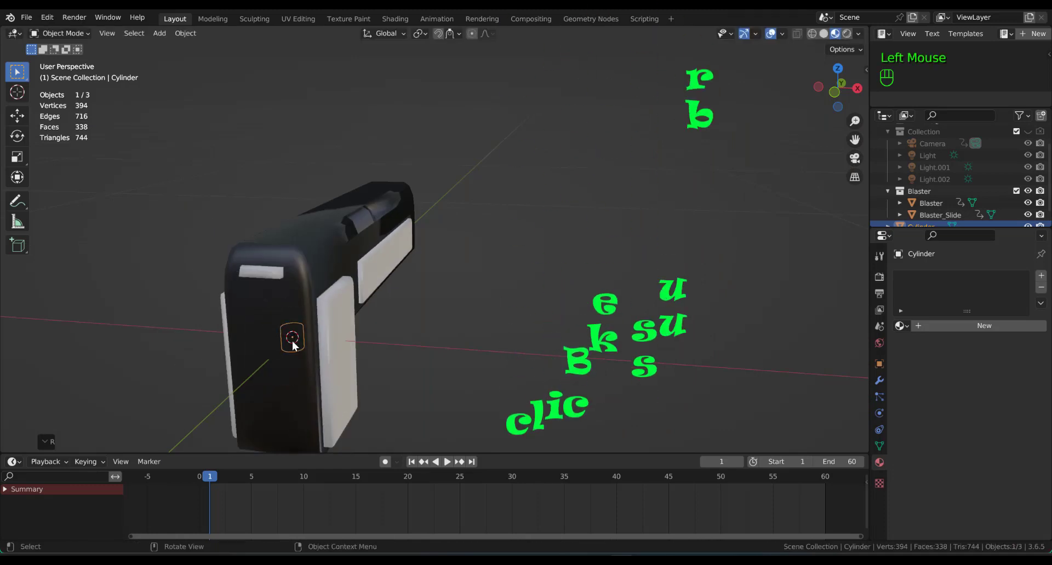
Move the cylinder about 0.105 m along X to clear the grip and rotate it 90° around the X axis.
key("g")
key("x")
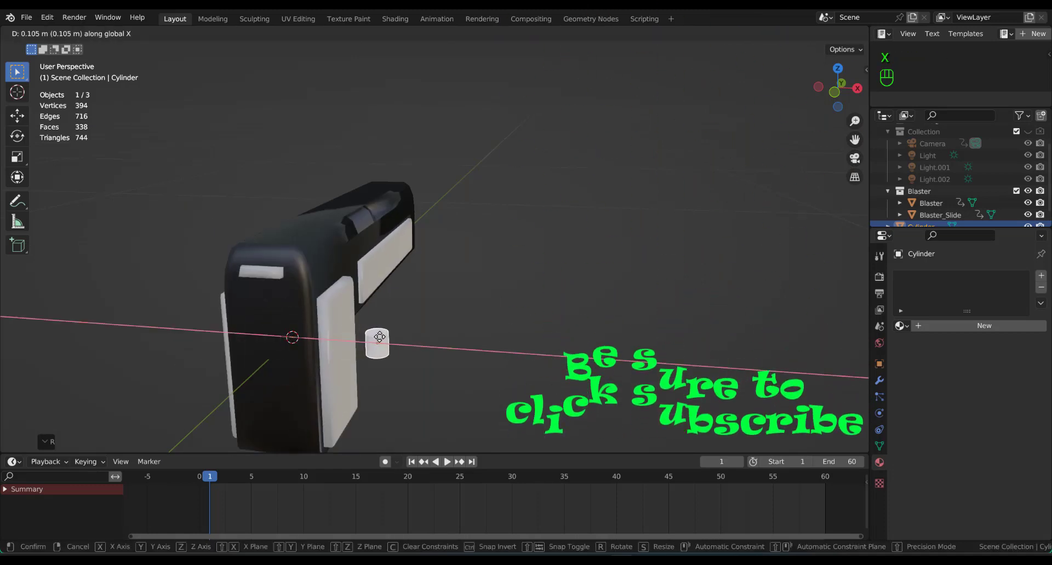
left_click(380, 338)
key("r")
key("x")
key("9")
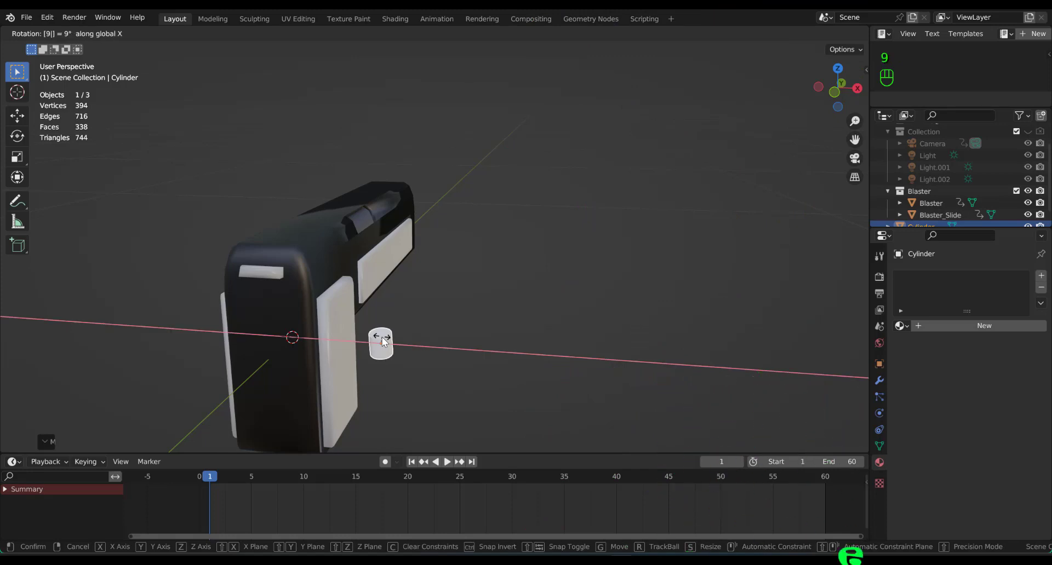
key("0")
key("Return")
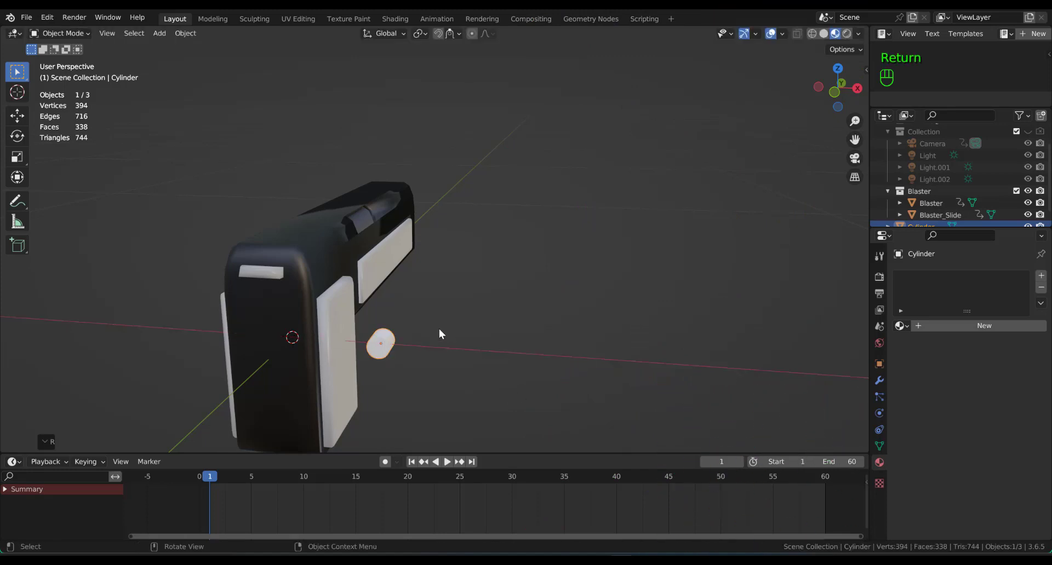
In the right orthographic view, move the cylinder about 0.15 m along Y to just past the front of the trigger guard.
middle_click_drag(438, 329, 353, 336)
key("KP_3")
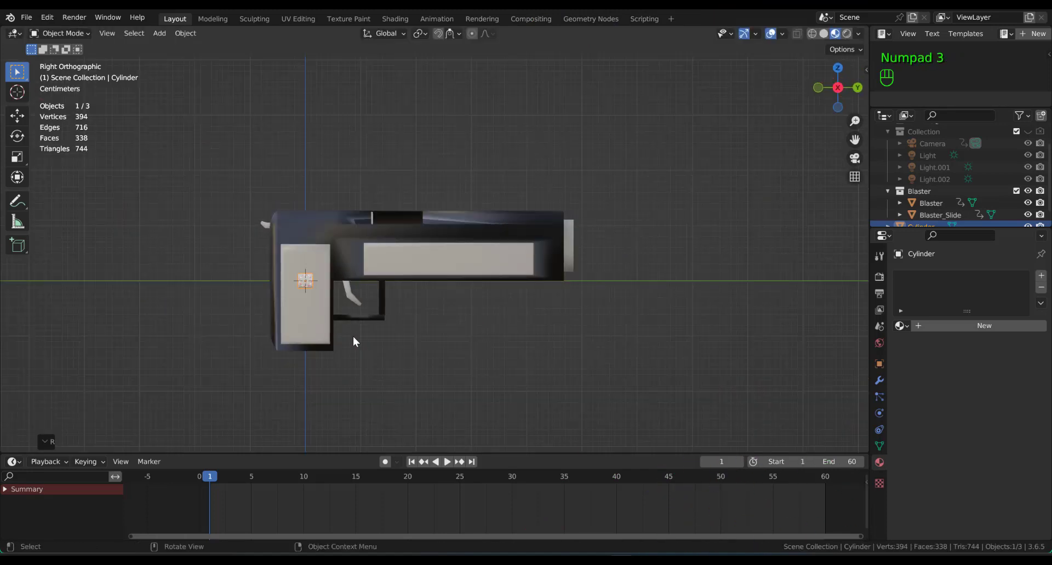
key("g")
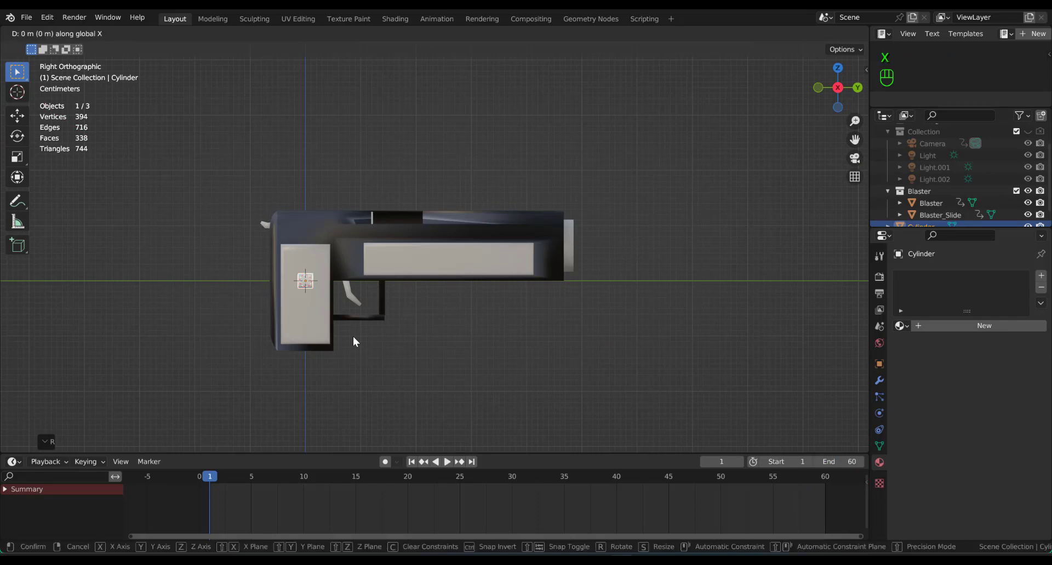
key("y")
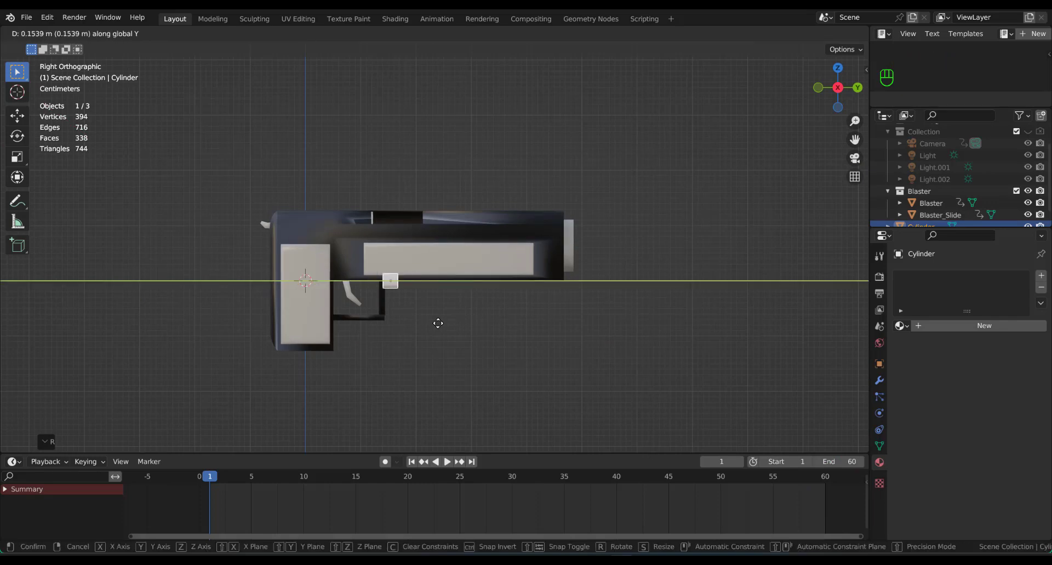
left_click(438, 323)
Stretch the cylinder along Y in two passes, the second by a factor of about 1.6, to nearly the length of the ejection opening.
middle_click_drag(438, 323, 556, 323)
key("s")
key("y")
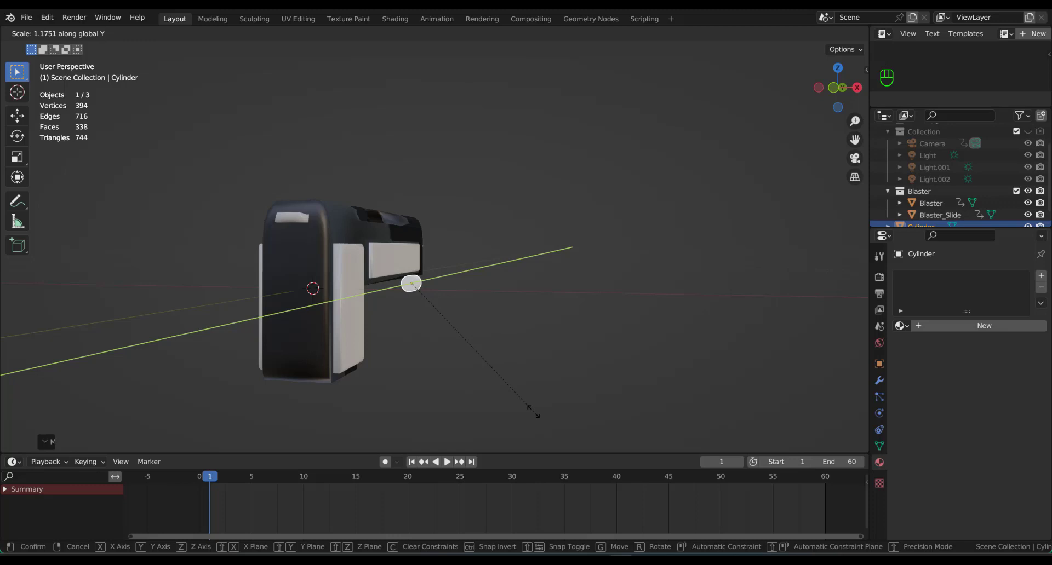
left_click(534, 412)
key("KP_3")
key("s")
key("y")
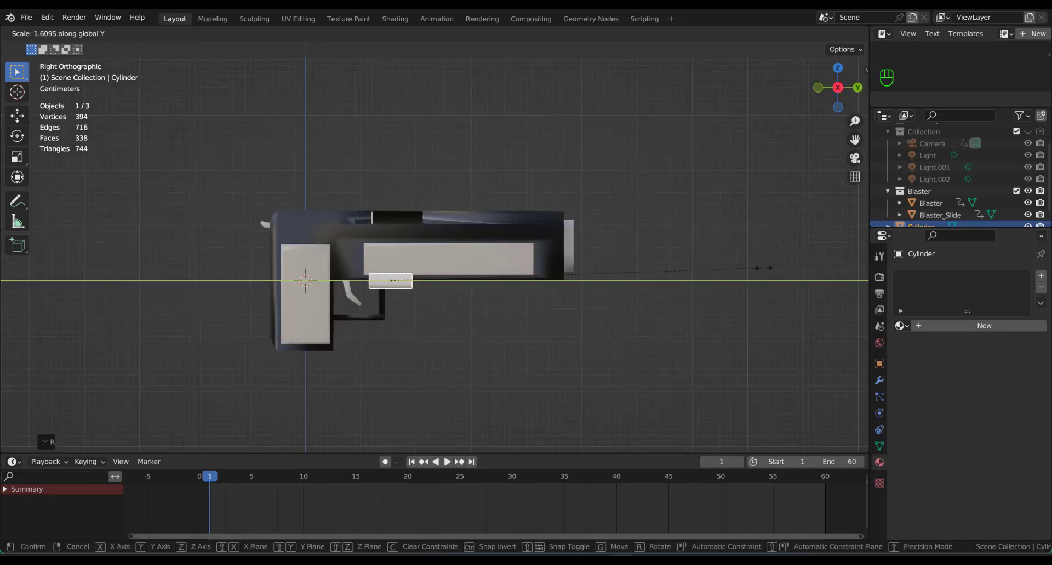
left_click(763, 267)
Raise the cylinder along Z until it is level with the ejection opening near the top of the blaster.
key("g")
key("z")
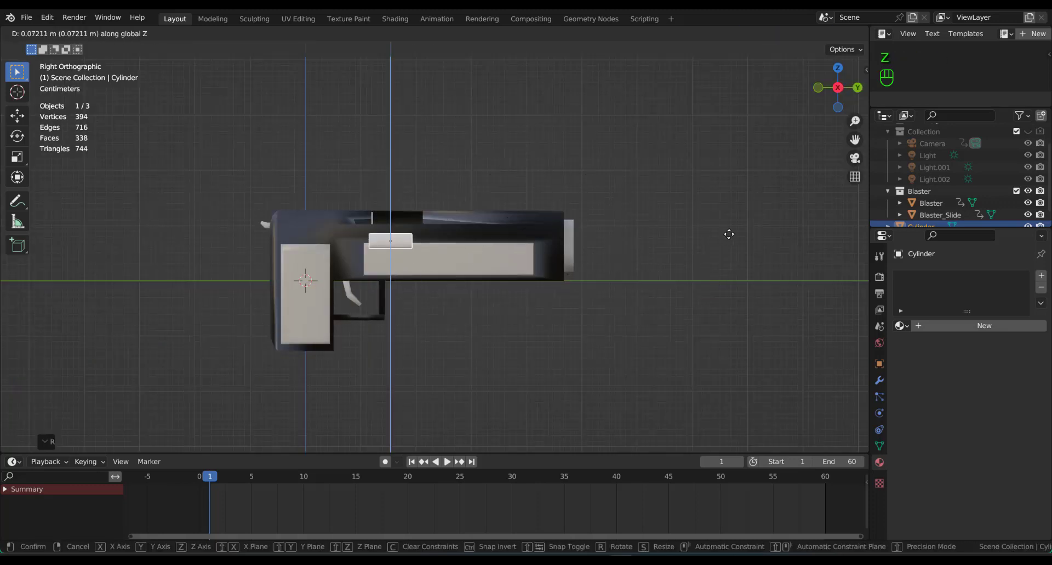
left_click(725, 217)
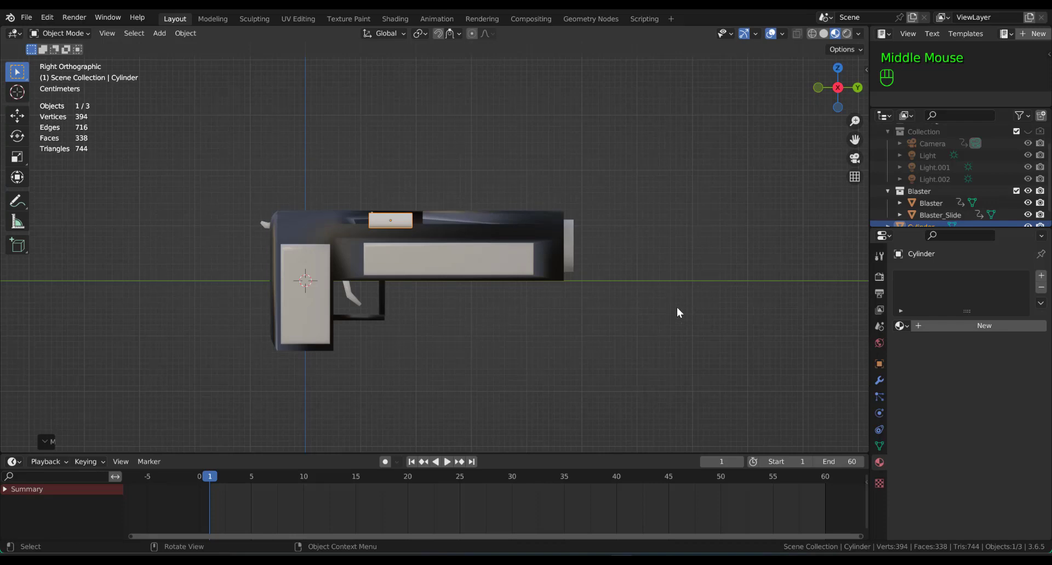
Shorten the cylinder along Y by a factor of about 0.79 so it fits within the ejection opening's length.
middle_click_drag(678, 312, 362, 286)
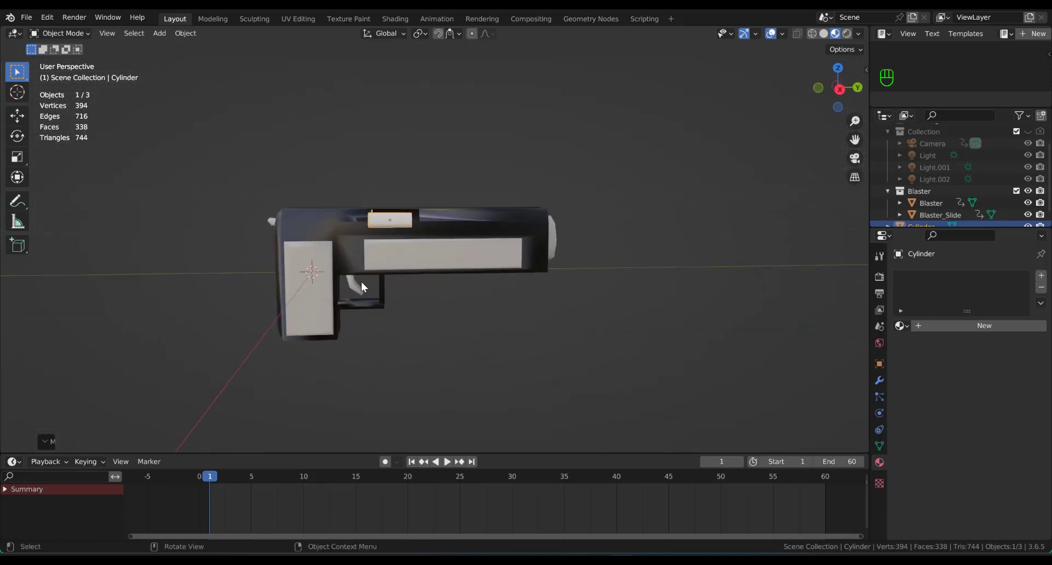
key("s")
key("y")
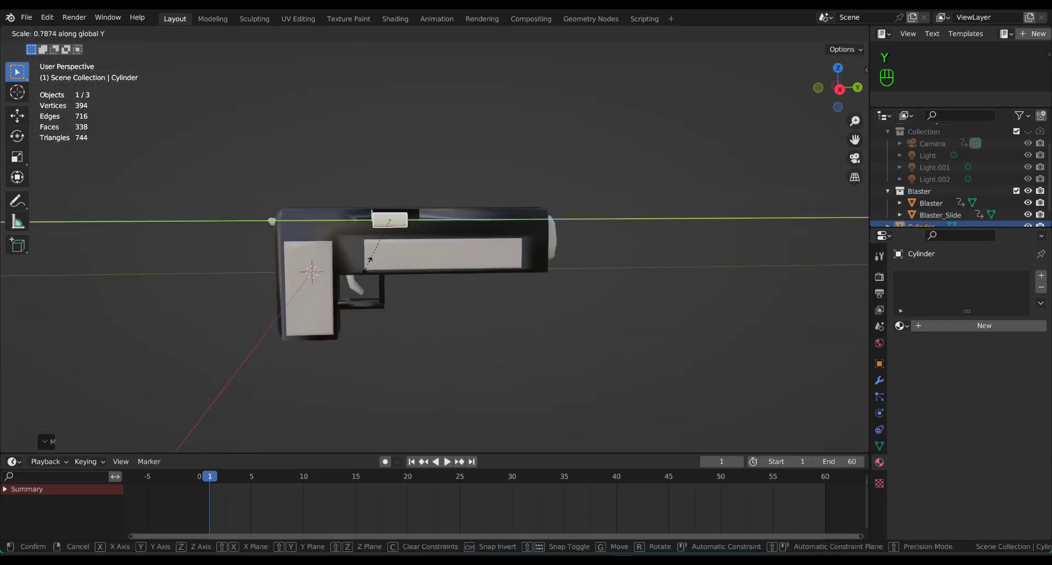
left_click(366, 267)
In the right orthographic view, move the cylinder about 0.006 m along Y toward the middle of the ejection opening.
middle_click_drag(368, 307, 412, 317)
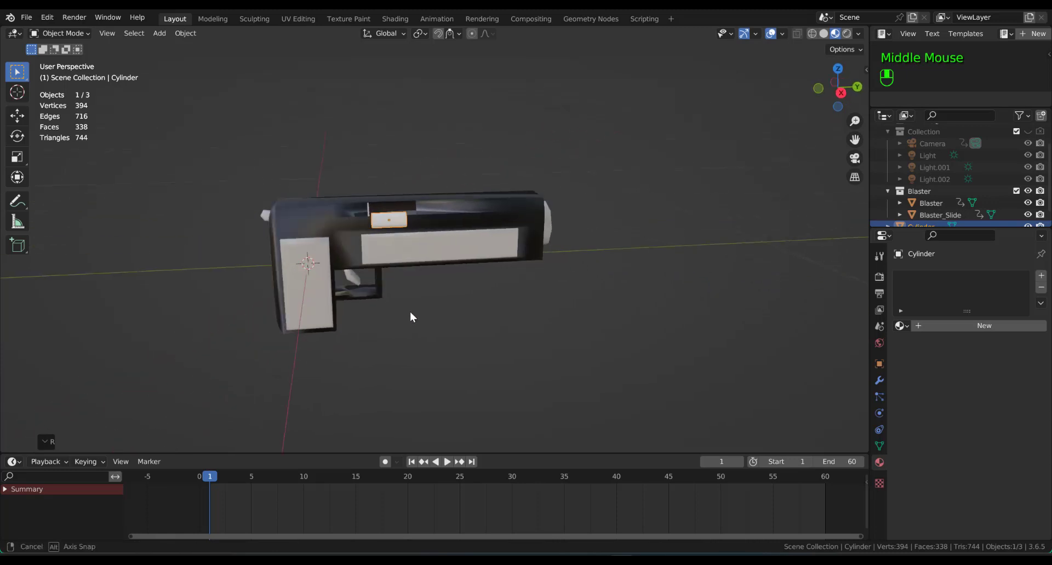
key("KP_3")
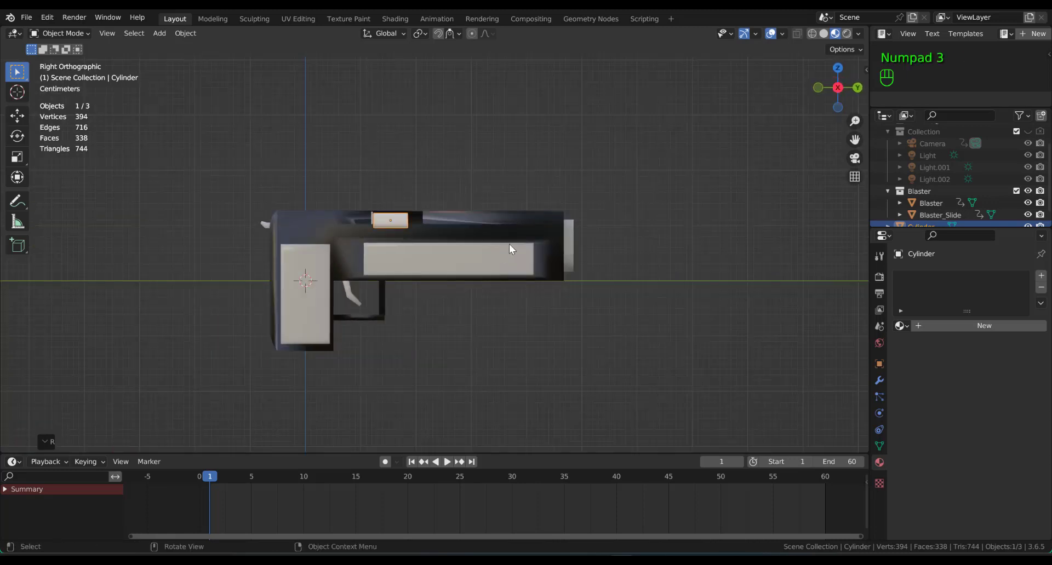
key("g")
key("y")
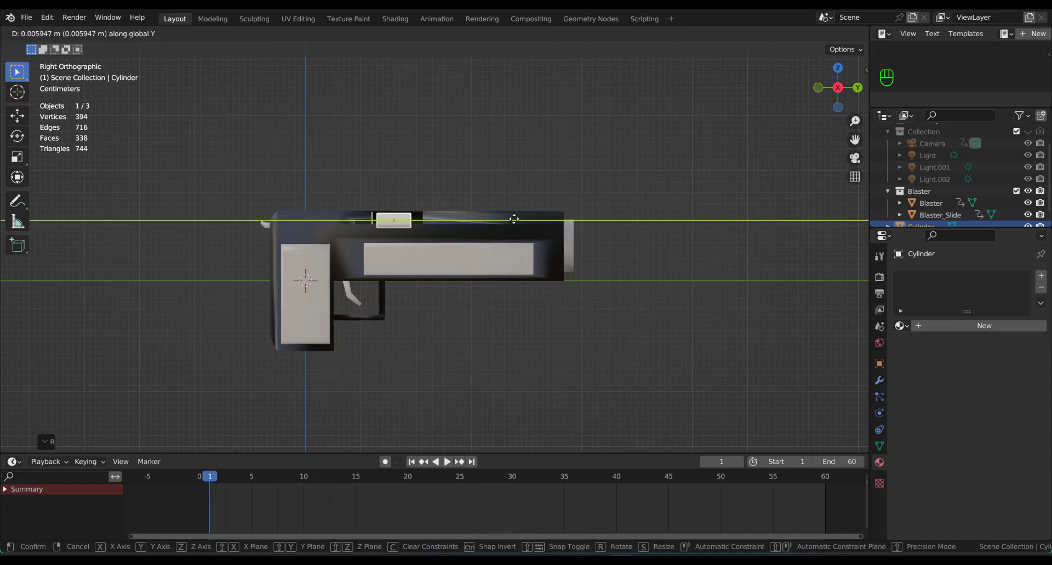
left_click(514, 219)
Isolate the cylinder in local view and delete the end-cap face on its muzzle side.
key("KP_Divide")
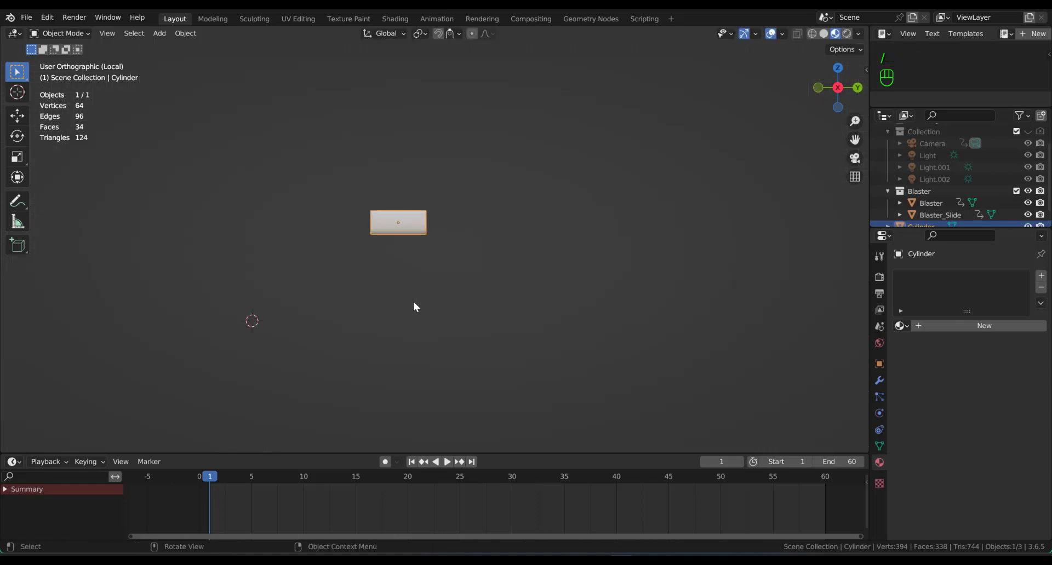
middle_click_drag(301, 247, 576, 316)
key("Tab")
left_click(512, 278)
key("x")
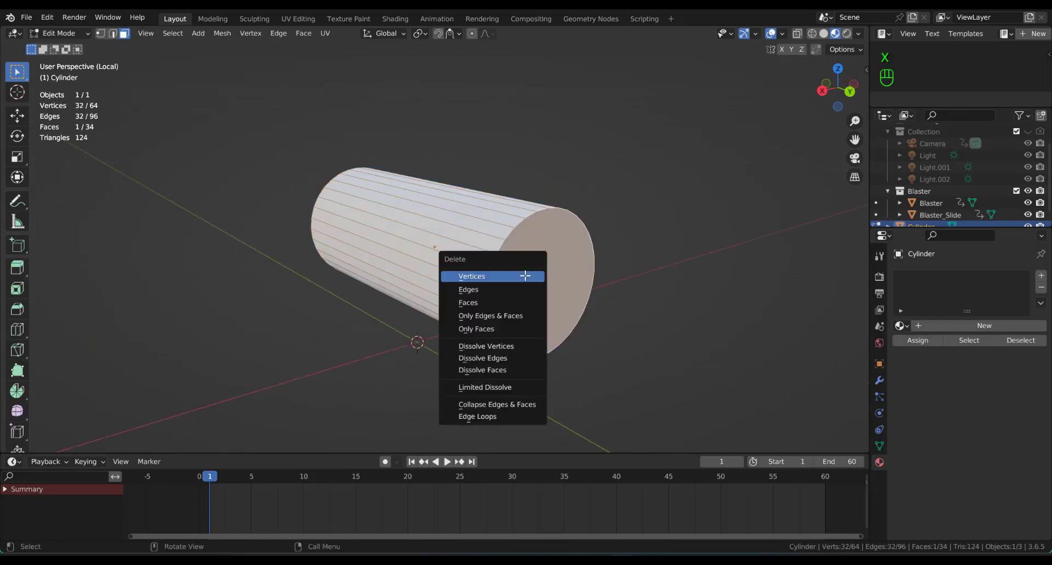
left_click(454, 306)
Inset the cylinder's remaining end face and extrude it slightly outward to form a short, narrower neck.
middle_click_drag(454, 310, 603, 291)
left_click(416, 274)
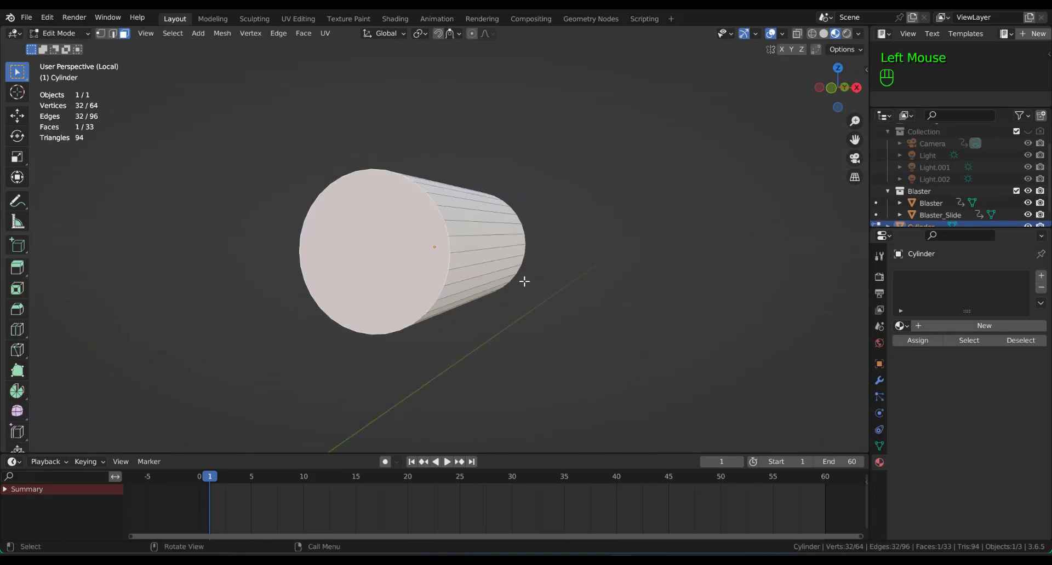
scroll(471, 307, "down", 2)
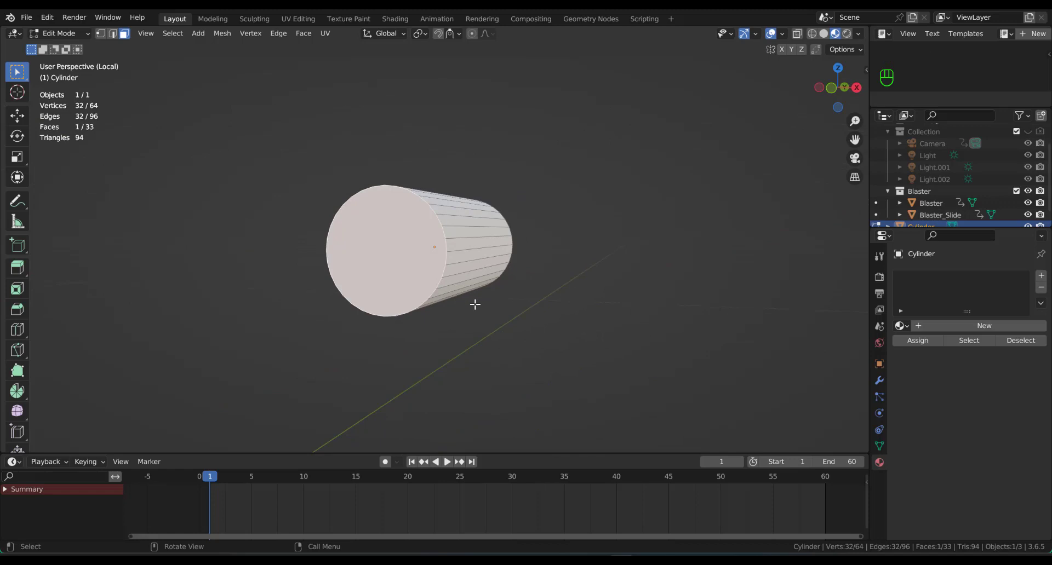
key("i")
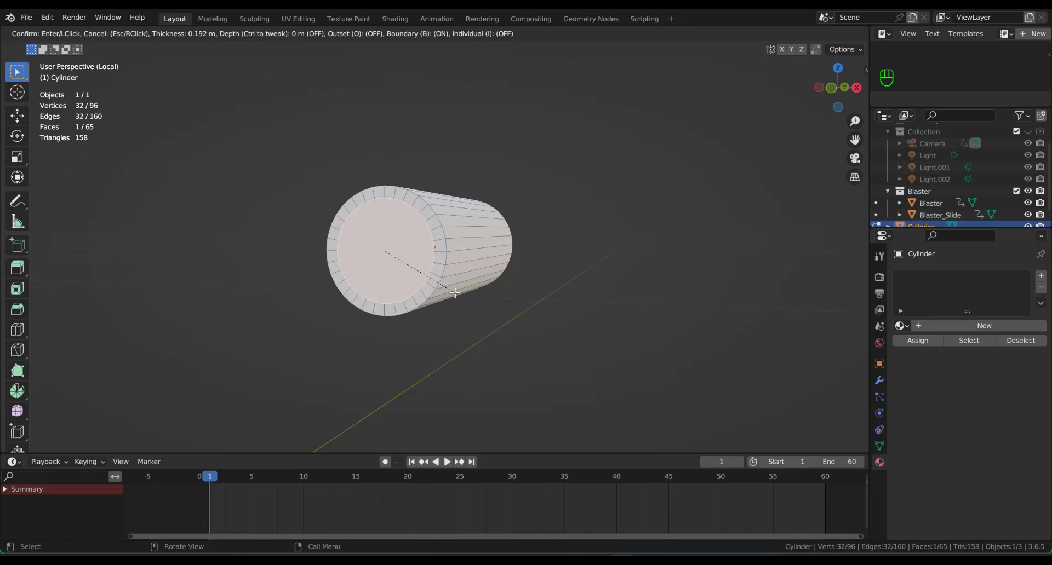
left_click(448, 290)
key("e")
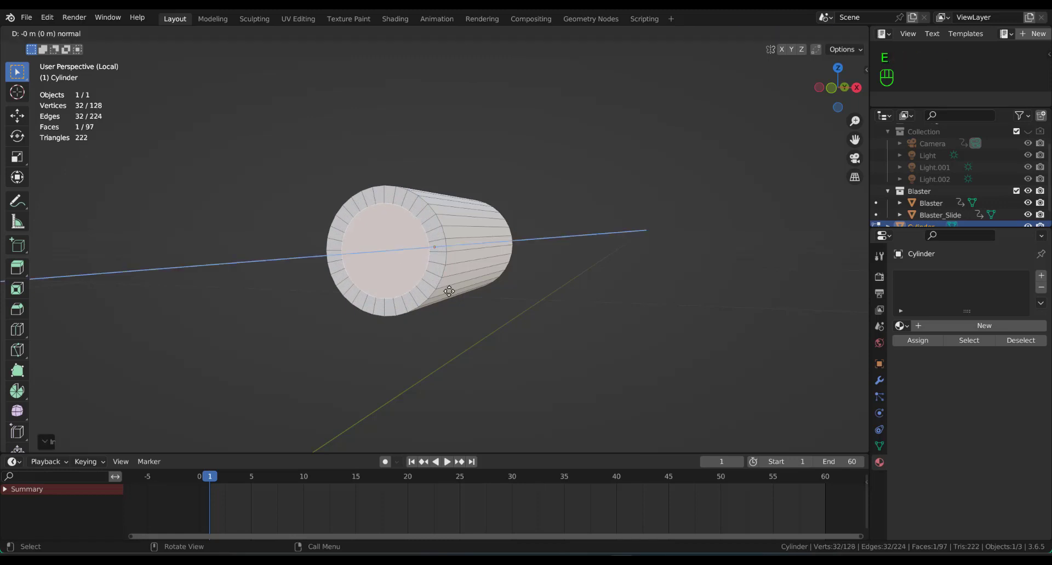
left_click(441, 293)
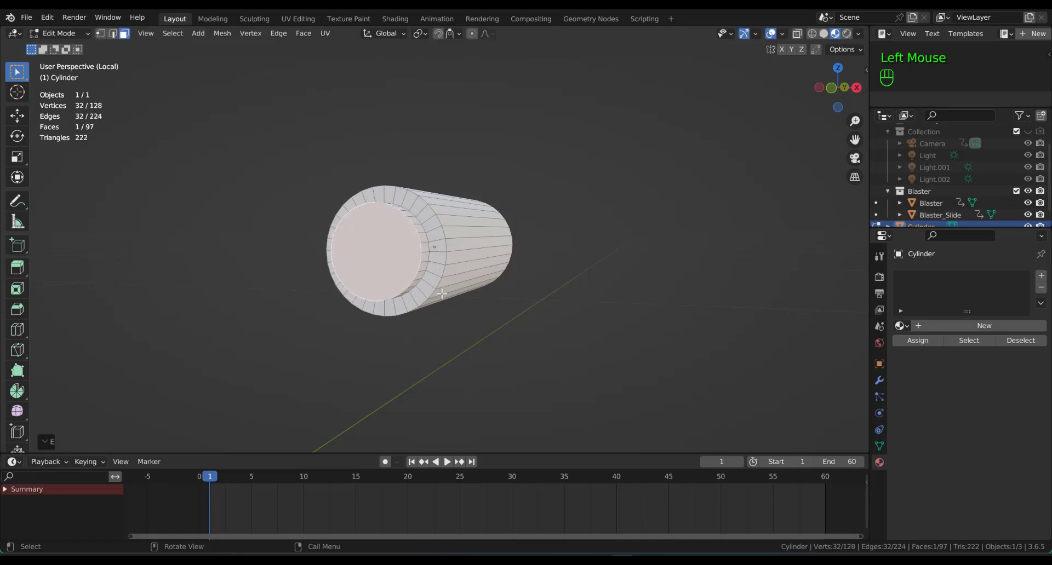
Extrude the neck's end face in place, scale it up to about the body's diameter, and extrude it outward as a rim.
key("e")
key("Return")
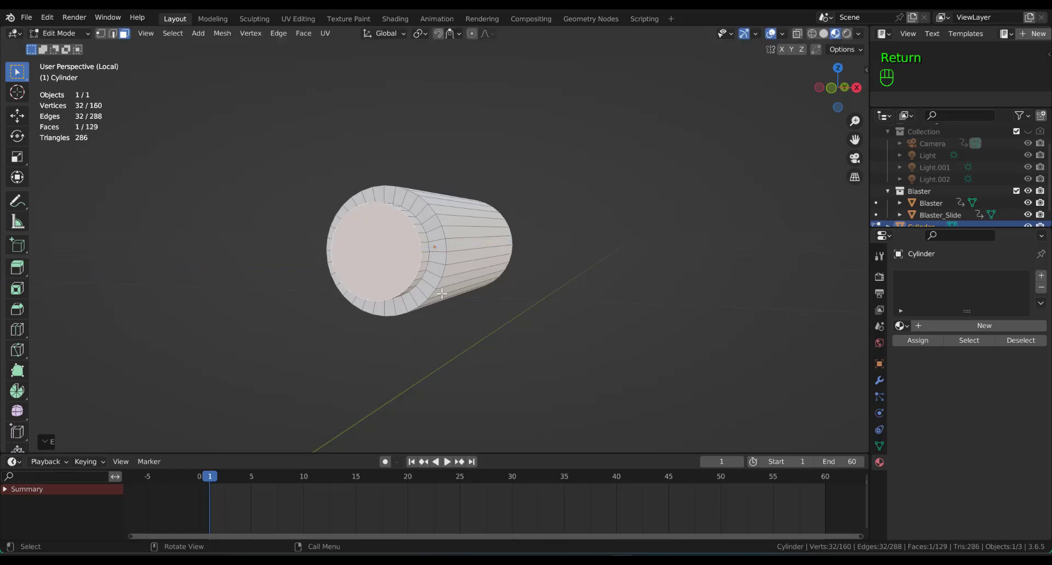
key("s")
left_click(463, 309)
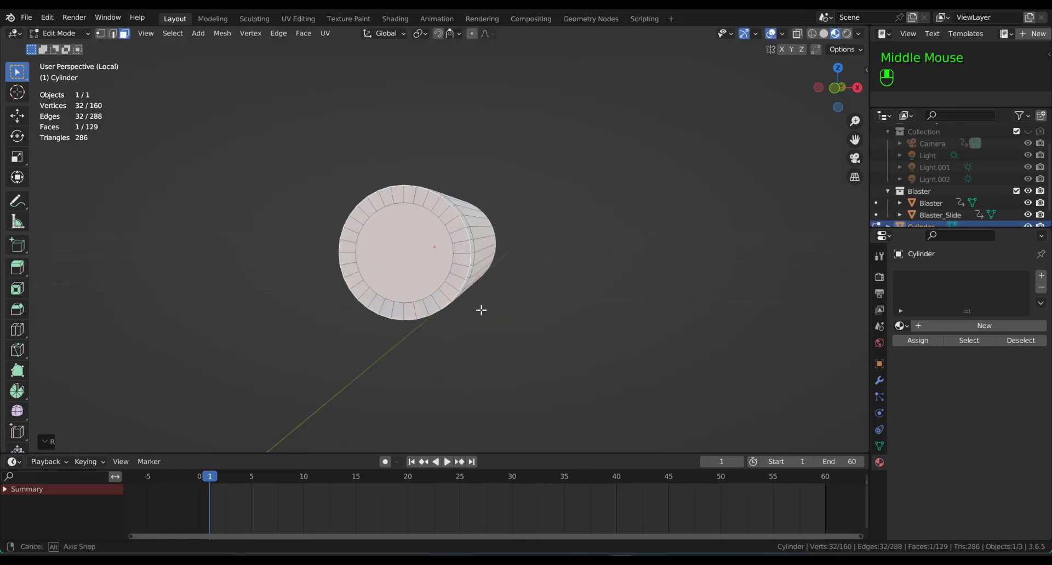
middle_click_drag(482, 307, 376, 317)
key("e")
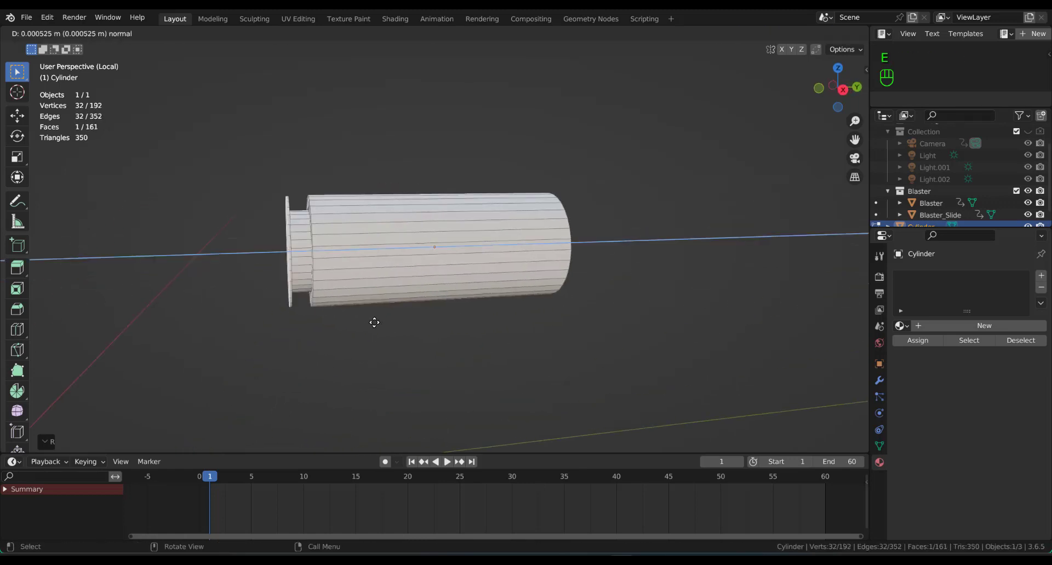
left_click(357, 333)
middle_click_drag(357, 333, 425, 322)
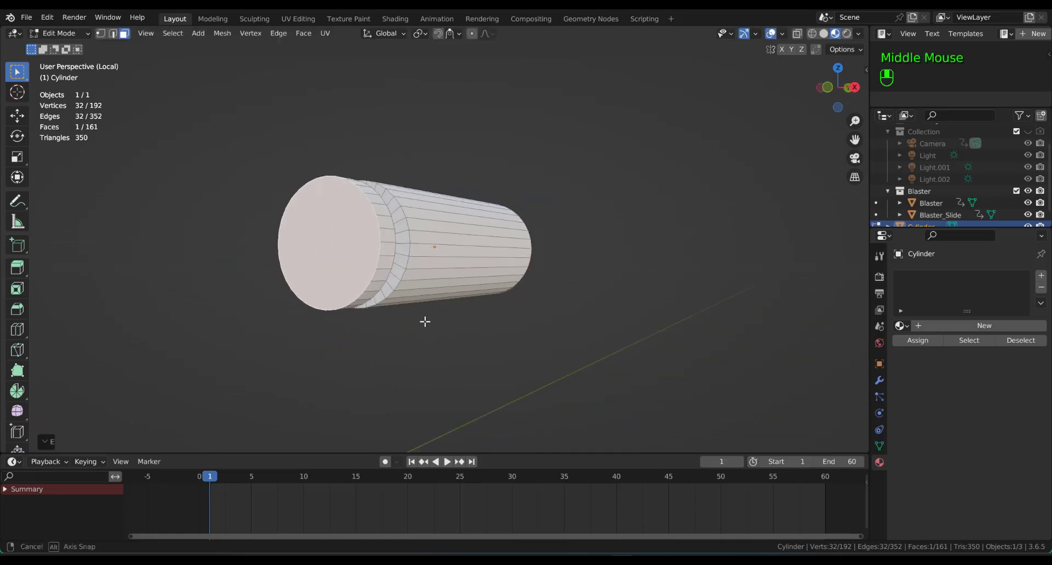
Inset the rim's end face and extrude it inward to form a shallow recess in the casing's base.
key("i")
left_click(408, 310)
key("e")
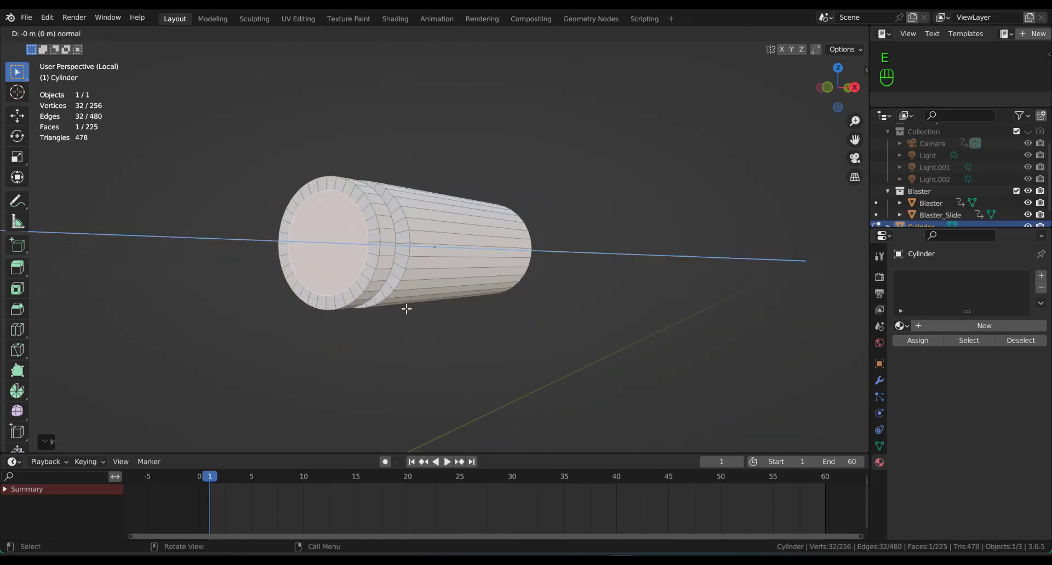
left_click(412, 308)
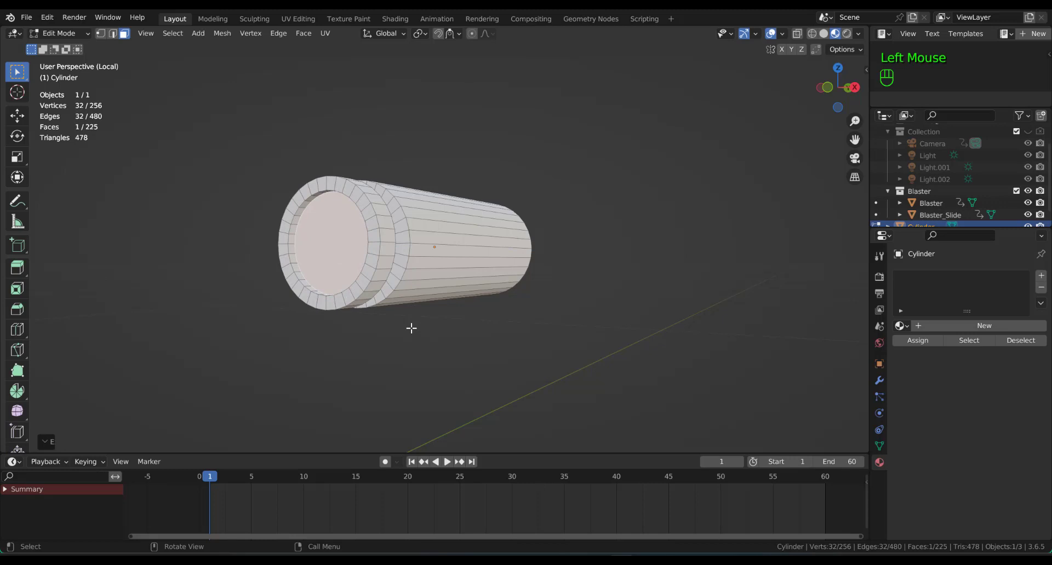
key("Tab")
Apply smooth shading to the whole casing object.
left_click(878, 380)
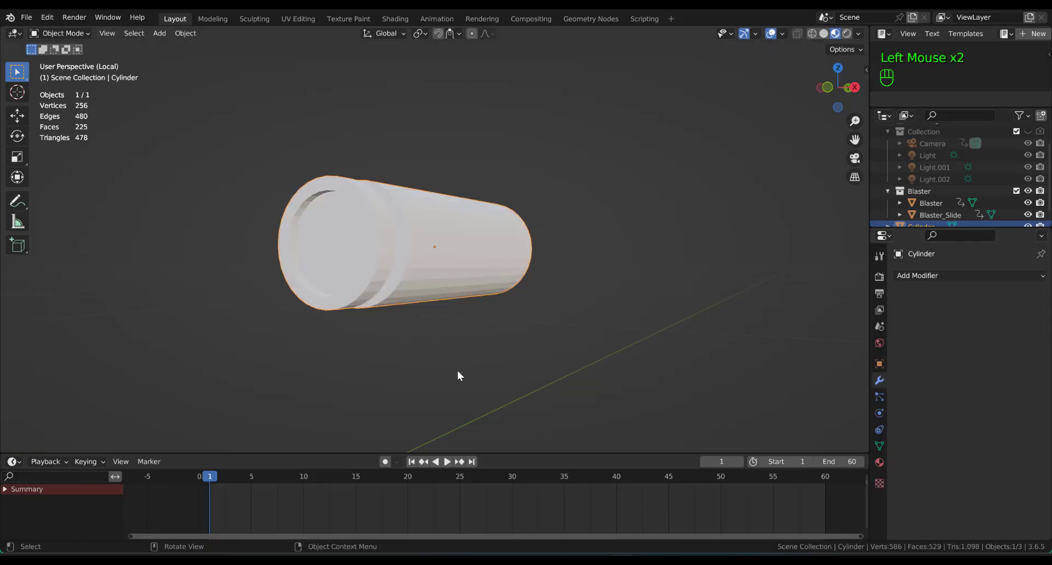
right_click(441, 259)
left_click(418, 262)
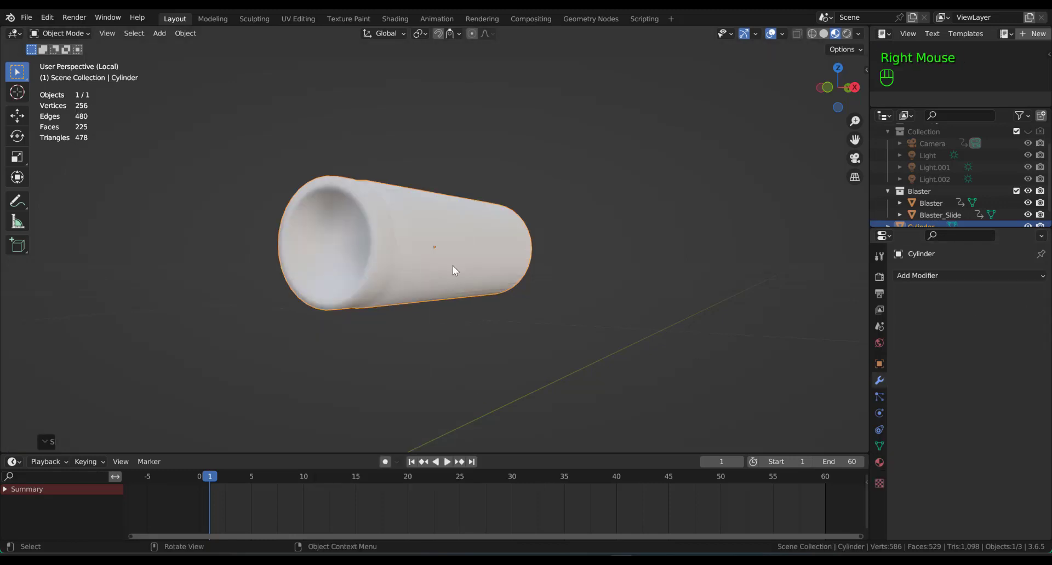
middle_click_drag(442, 270, 381, 261)
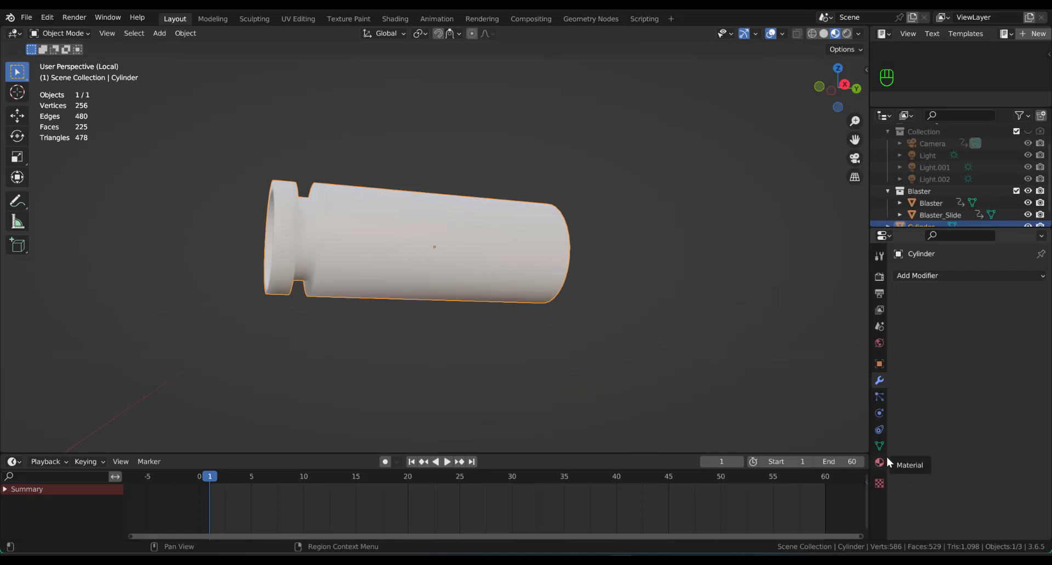
Create a new material on the casing and name it Brass.
left_click(880, 462)
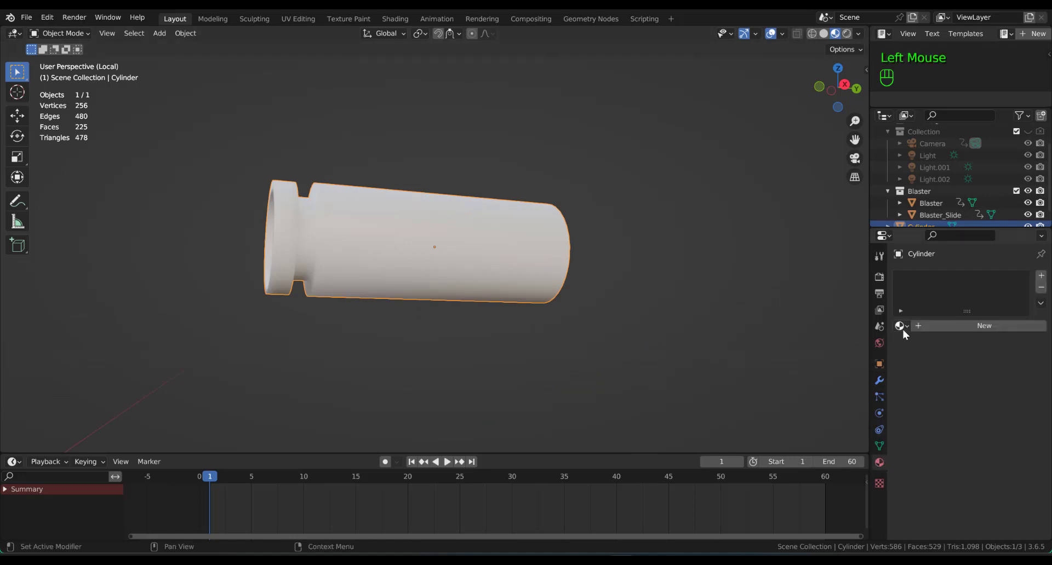
left_click(954, 327)
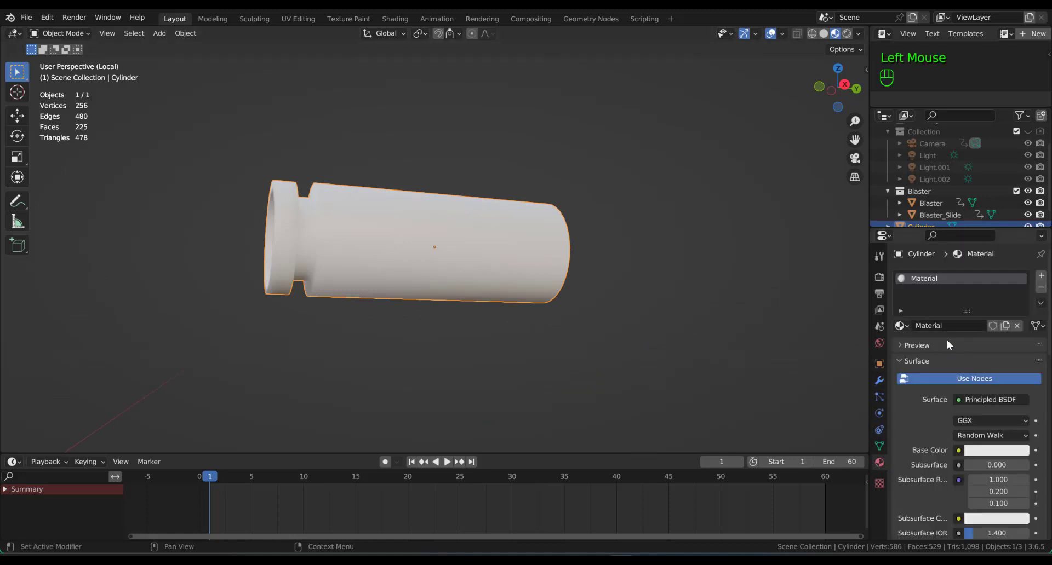
left_click(948, 325)
type("Brass")
key("Return")
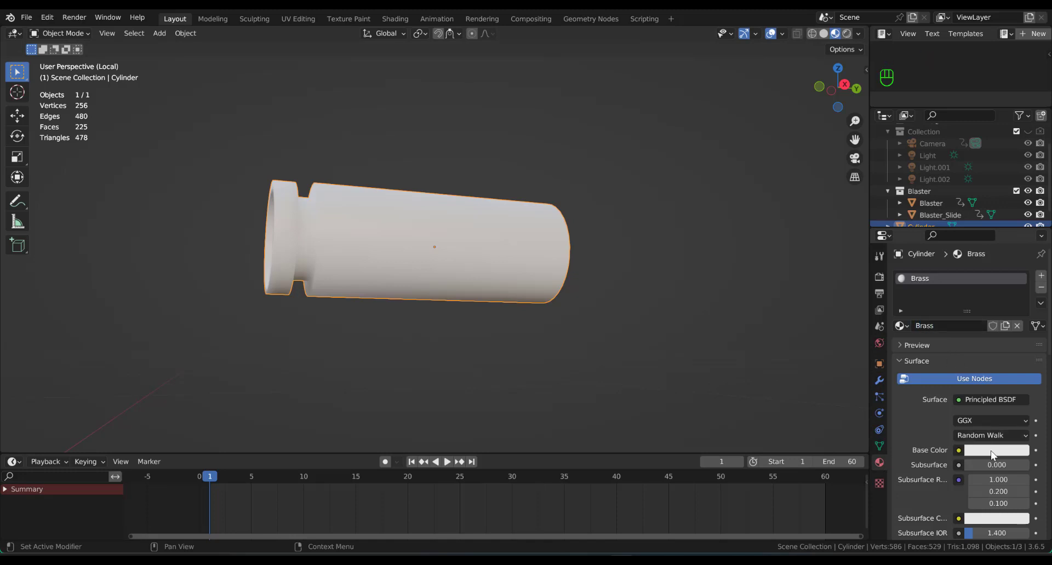
Set the Brass base color to a yellow with hue 0.196, saturation 0.737 and value 0.800.
left_click(993, 453)
left_click_drag(942, 340, 948, 330)
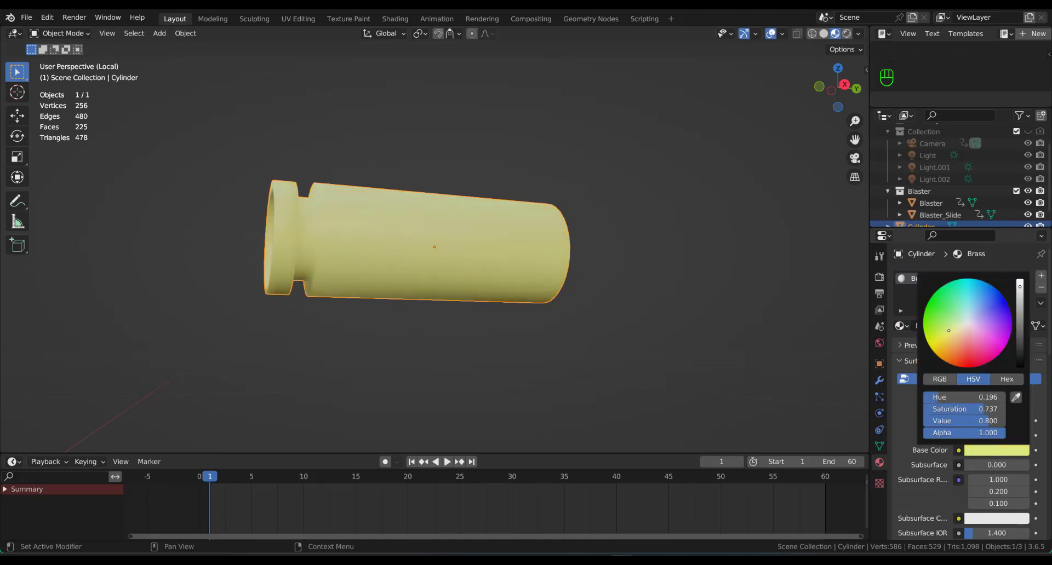
left_click(928, 501)
Set the Brass material's roughness to 0.000 and its metallic value to 1.000.
scroll(928, 502, "down", 6)
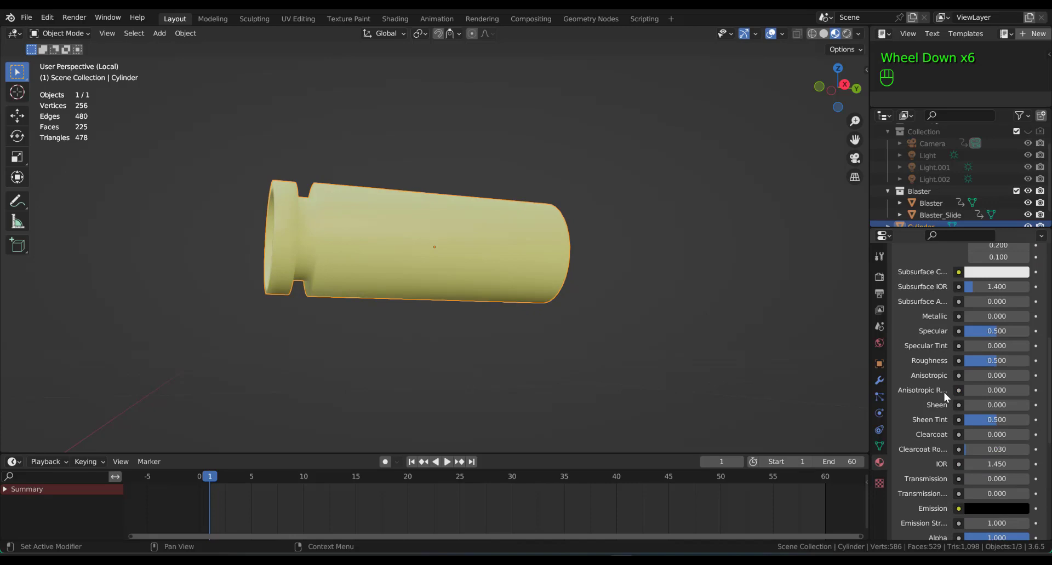
left_click_drag(1010, 360, 1032, 317)
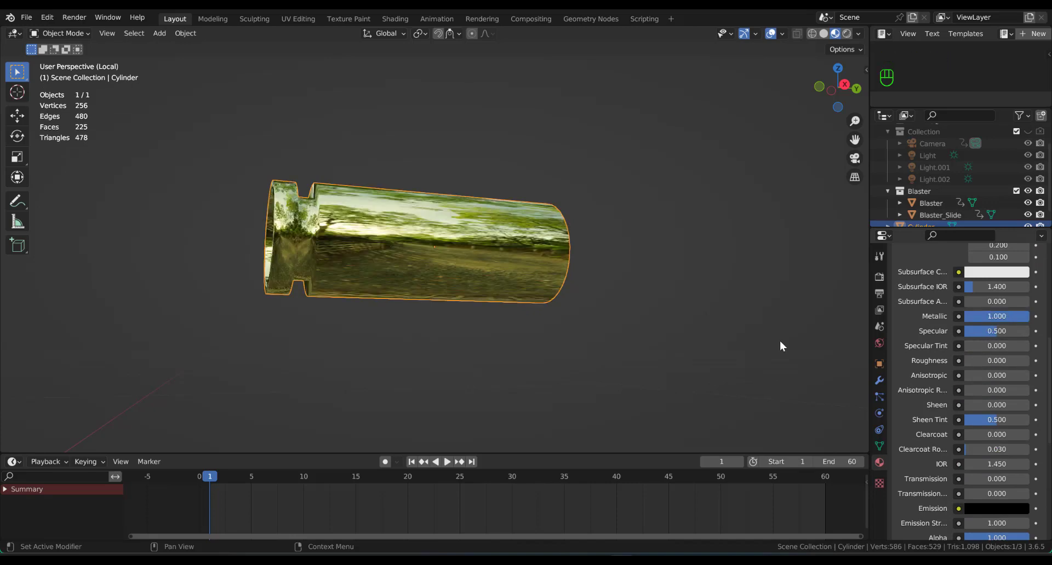
left_click(471, 362)
mouse_move(471, 362)
middle_mouse_down()
mouse_move(301, 400)
mouse_move(298, 384)
mouse_move(625, 375)
mouse_move(484, 375)
middle_mouse_up()
Add a Bevel modifier to the casing, keeping the 0.1 m amount and 1 segment, and check both of its ends.
left_click(875, 383)
left_click(926, 224)
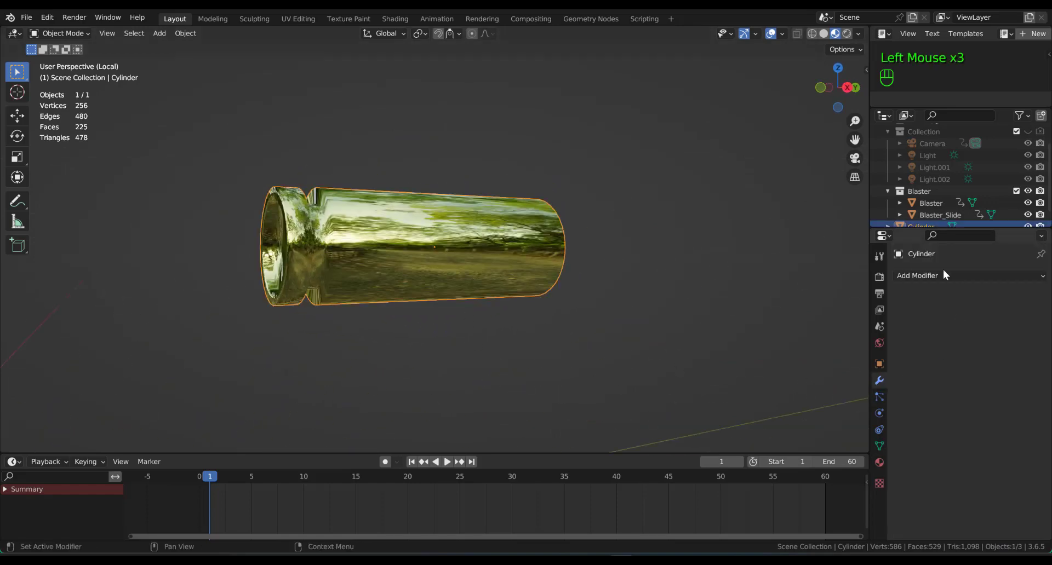
left_click(942, 276)
left_click(793, 324)
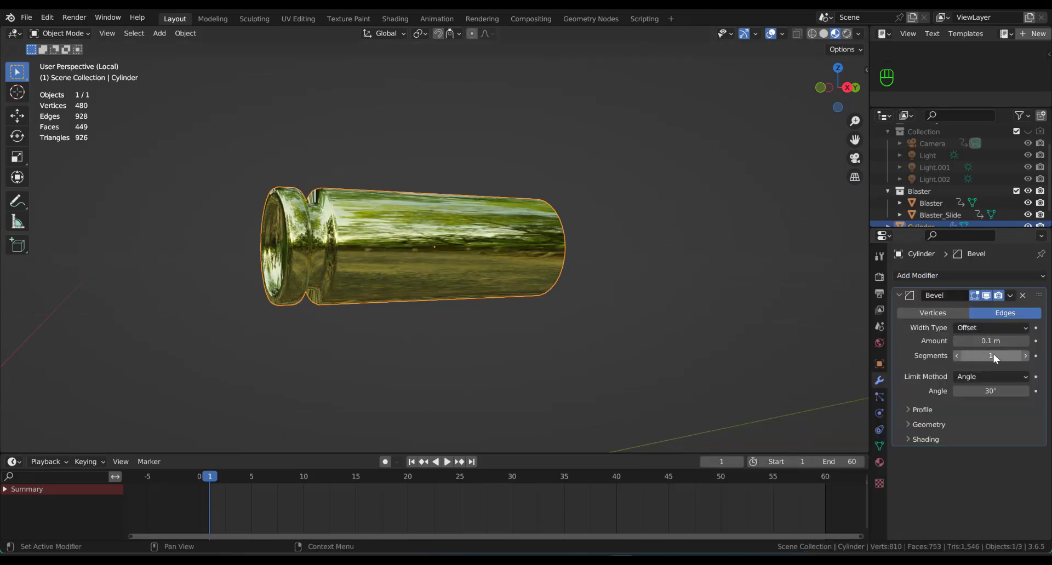
middle_click_drag(620, 393, 439, 397)
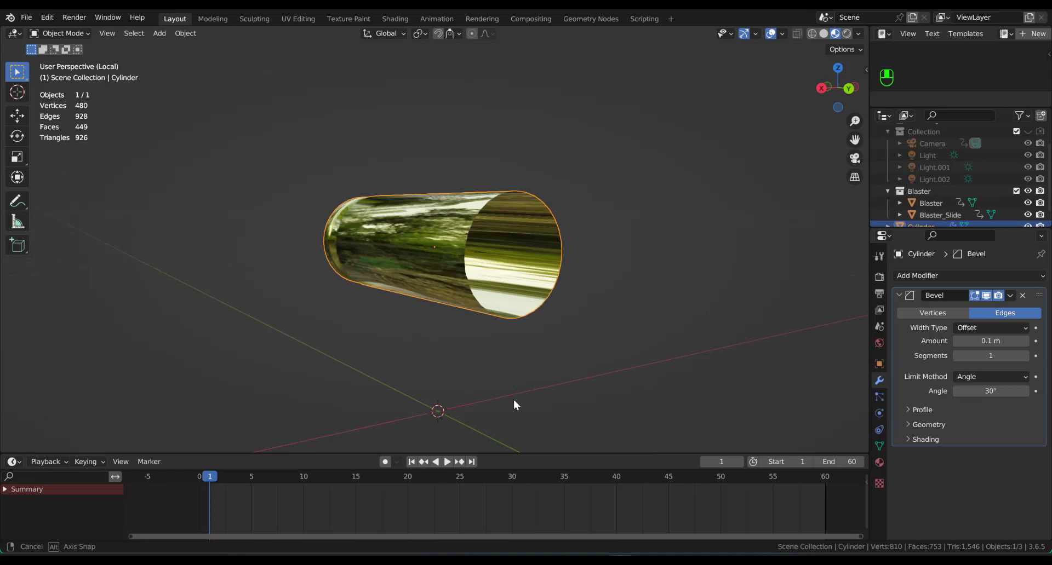
middle_click_drag(514, 401, 600, 389)
key("Tab")
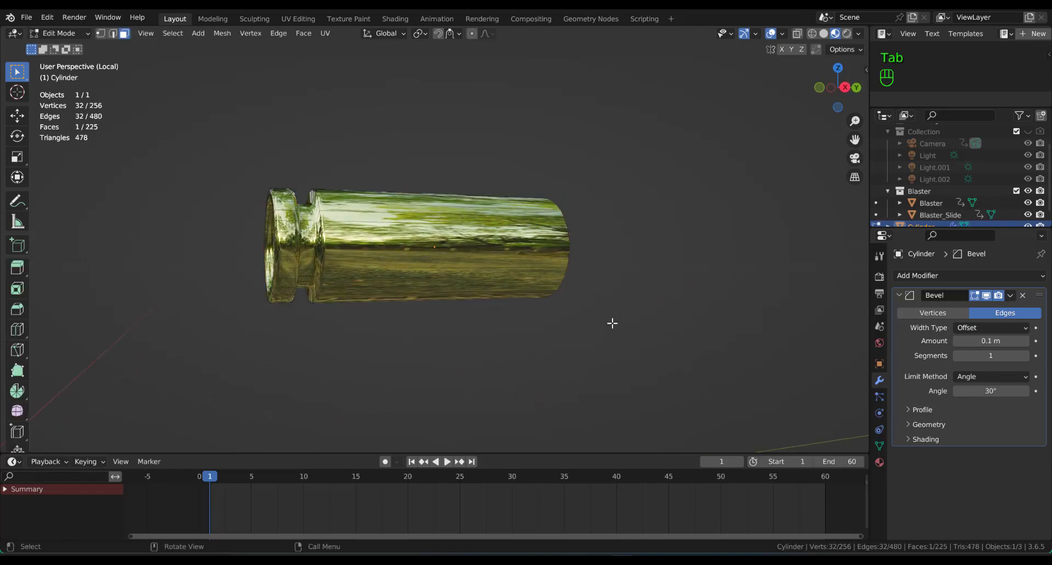
key("Tab")
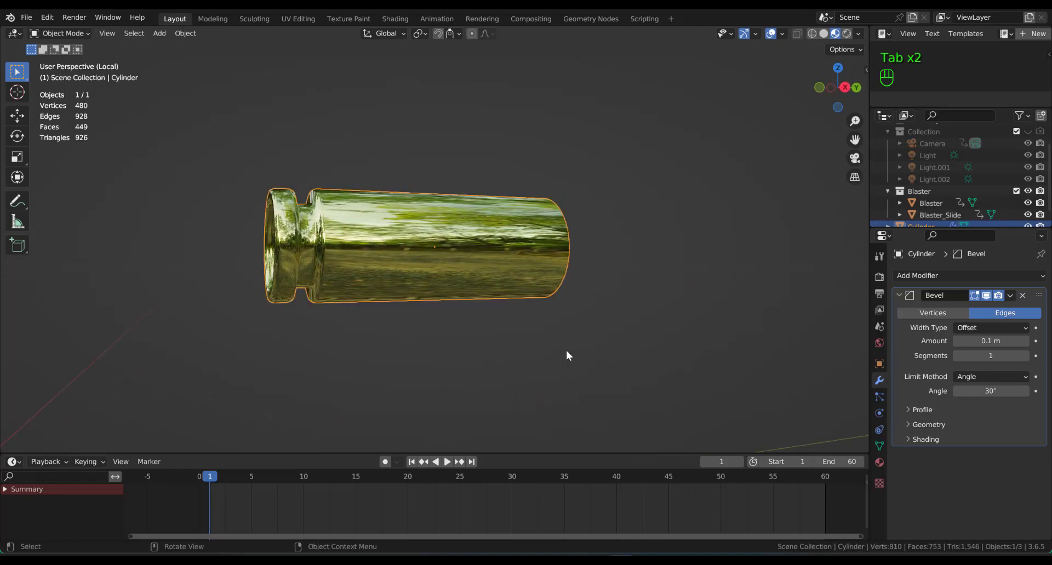
Leave local view and move the casing along X from beside the blaster into its body at the ejection opening.
key("KP_Divide")
middle_click_drag(567, 327, 683, 357)
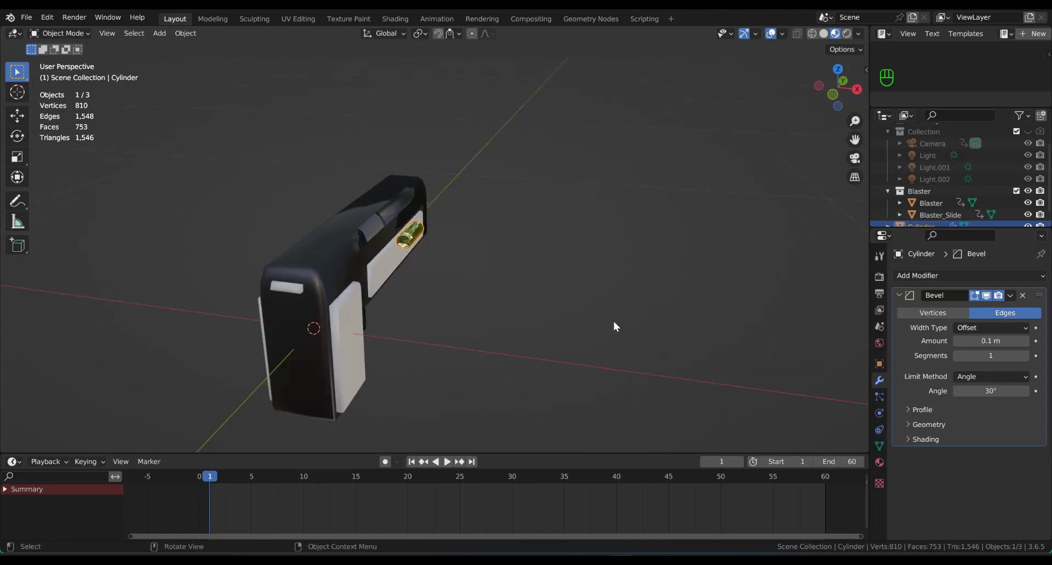
key("g")
key("x")
left_click(566, 326)
Adjust the casing's height along Z so that its upper half shows through the ejection opening.
middle_click_drag(566, 326, 643, 260)
key("g")
key("z")
left_click(479, 300)
Move the casing along Y to sit just ahead of the ejection opening's rear edge.
key("KP_Decimal")
key("g")
key("y")
left_click(468, 328)
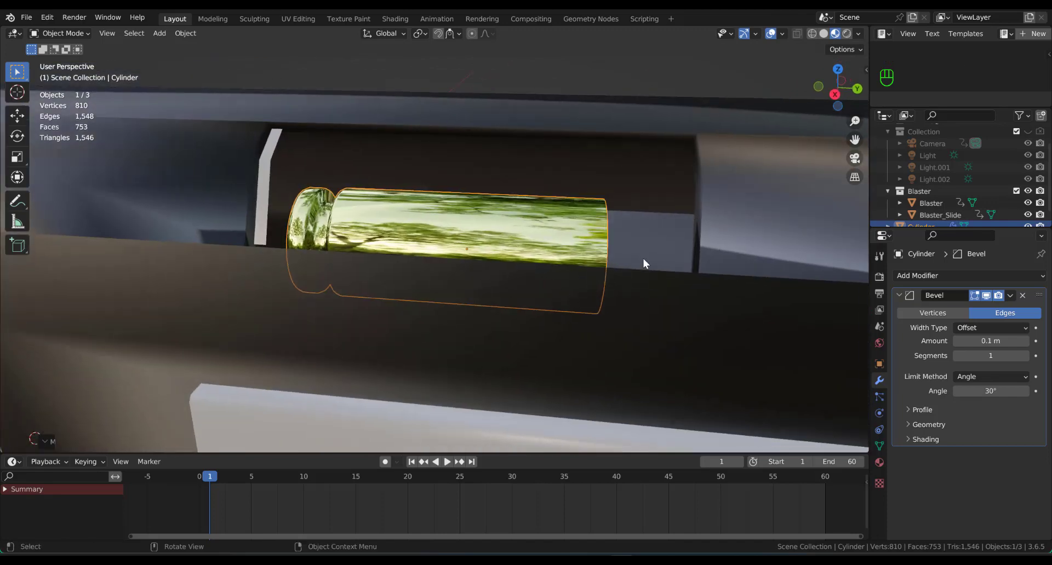
scroll(587, 234, "down", 2)
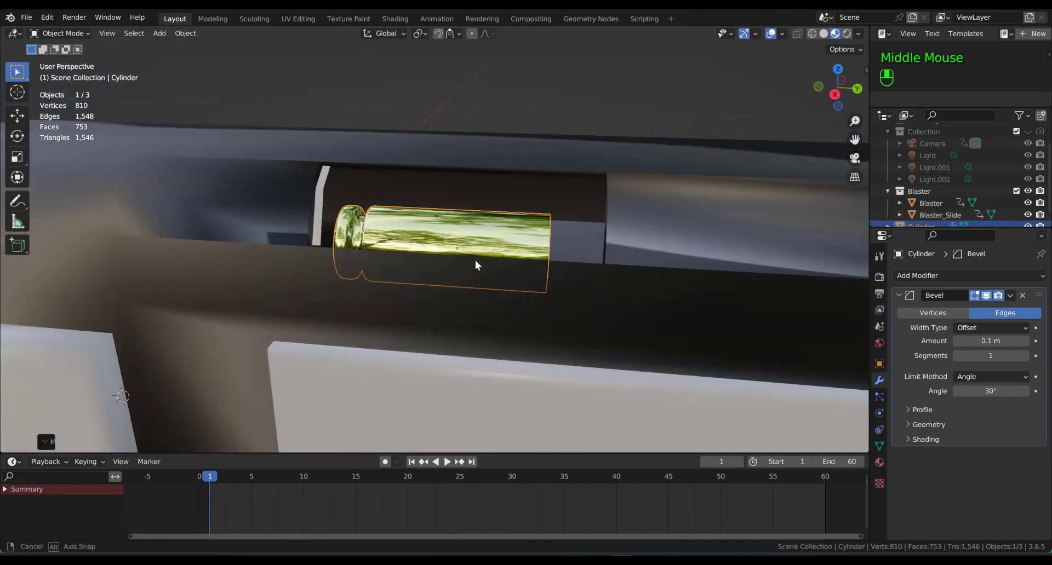
Keyframe the casing's starting location and rotation inside the blaster at frame 1.
middle_click_drag(475, 261, 619, 253)
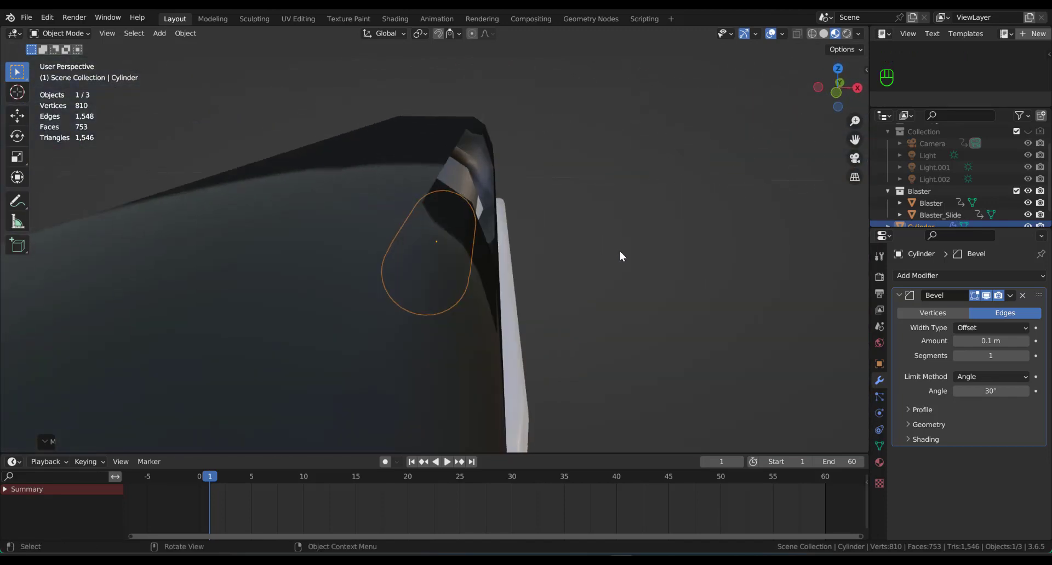
scroll(620, 251, "down", 3)
key("i")
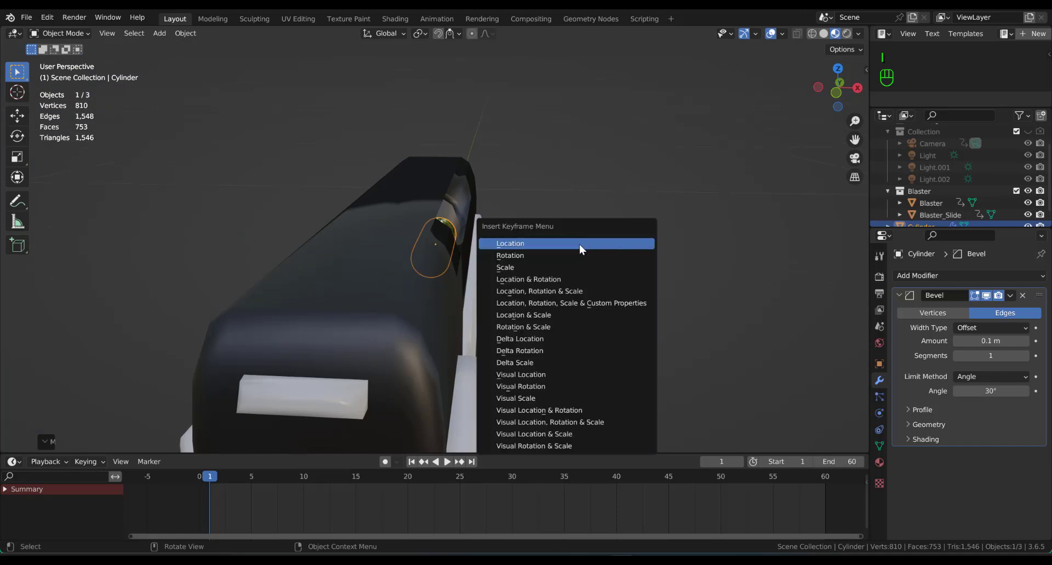
left_click(577, 291)
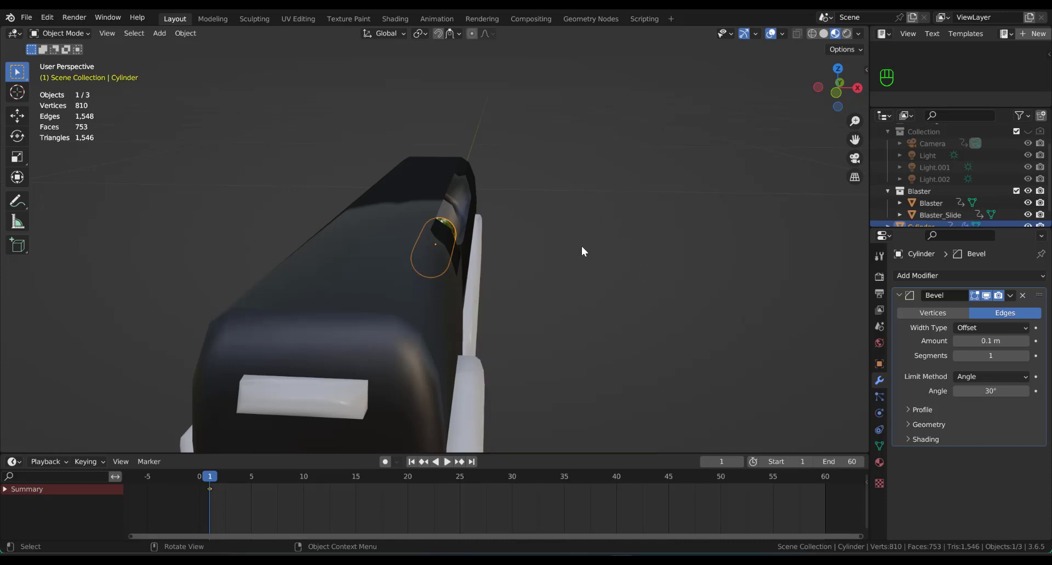
scroll(581, 251, "down", 4)
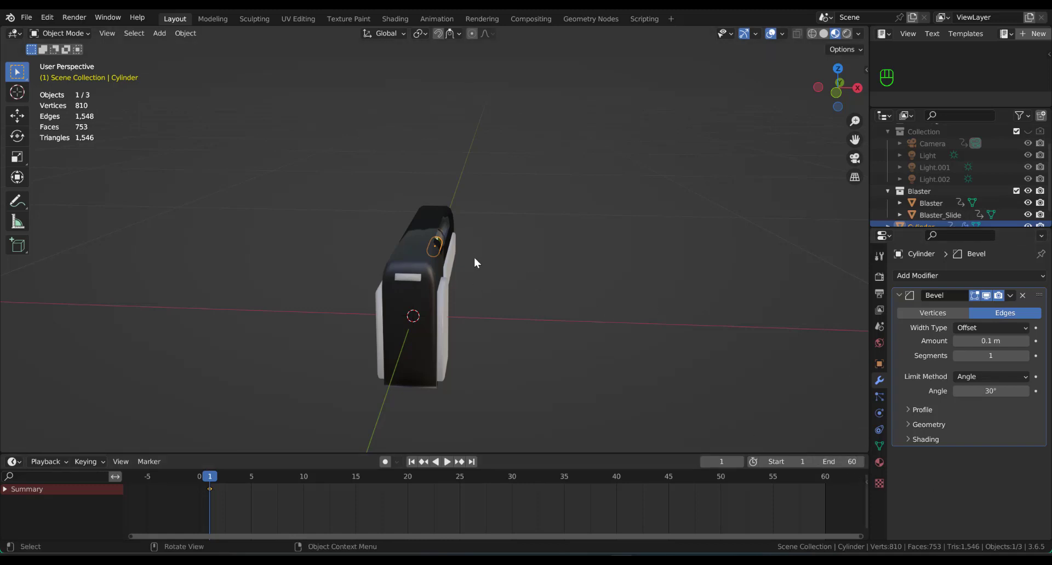
key("KP_0")
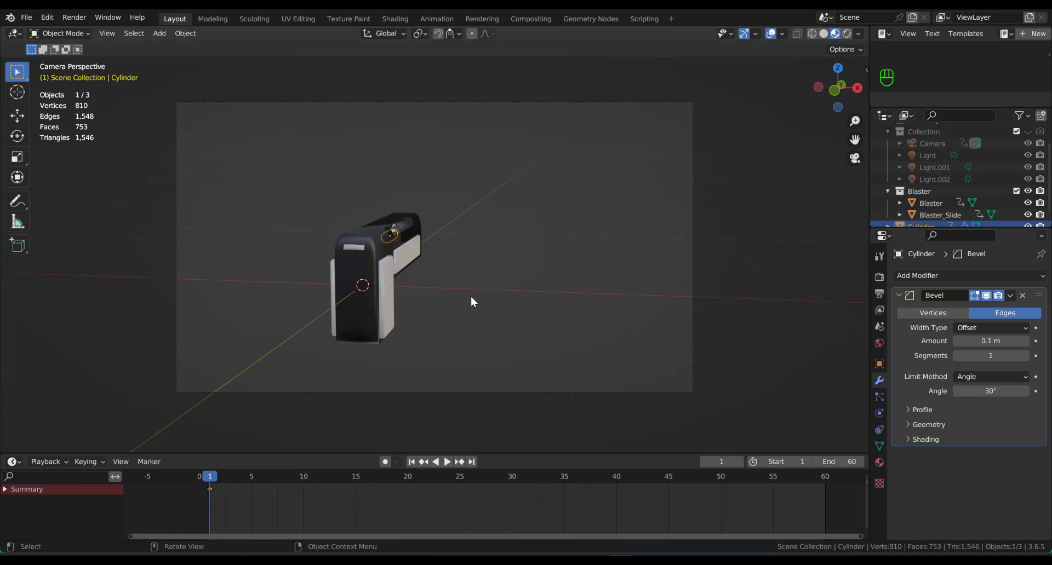
key("g")
key("z")
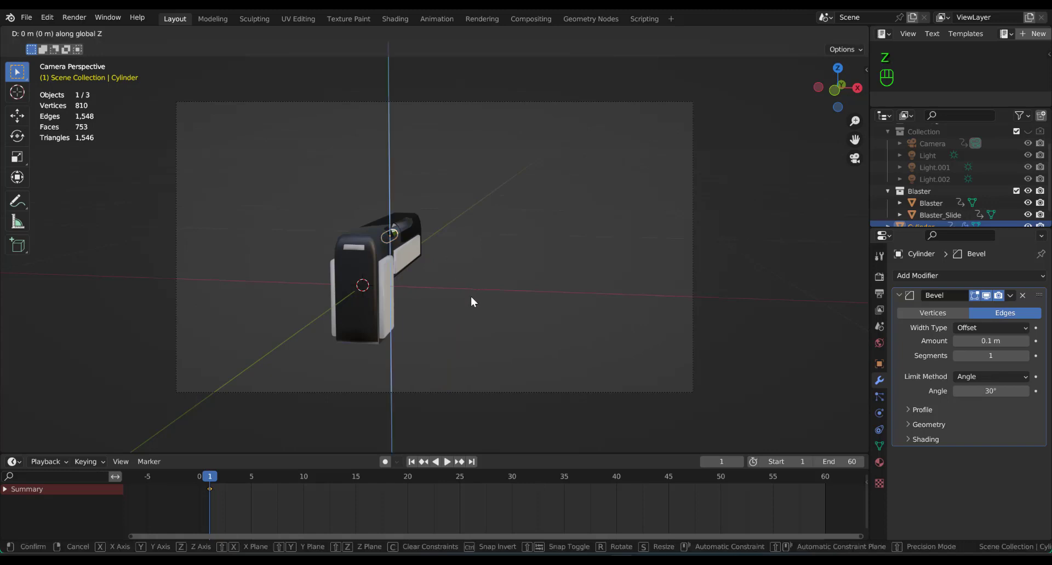
right_click(472, 298)
At frame 2, raise the casing along Z out of the ejection opening and move it about 0.077 m outward along X.
middle_click_drag(221, 448, 340, 321)
scroll(299, 314, "up", 6)
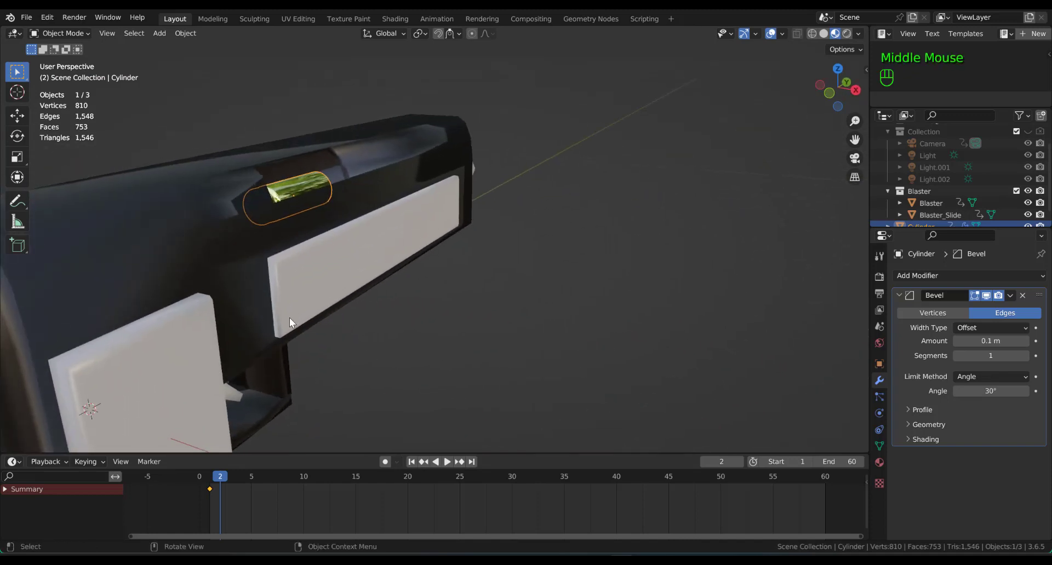
key("g")
key("z")
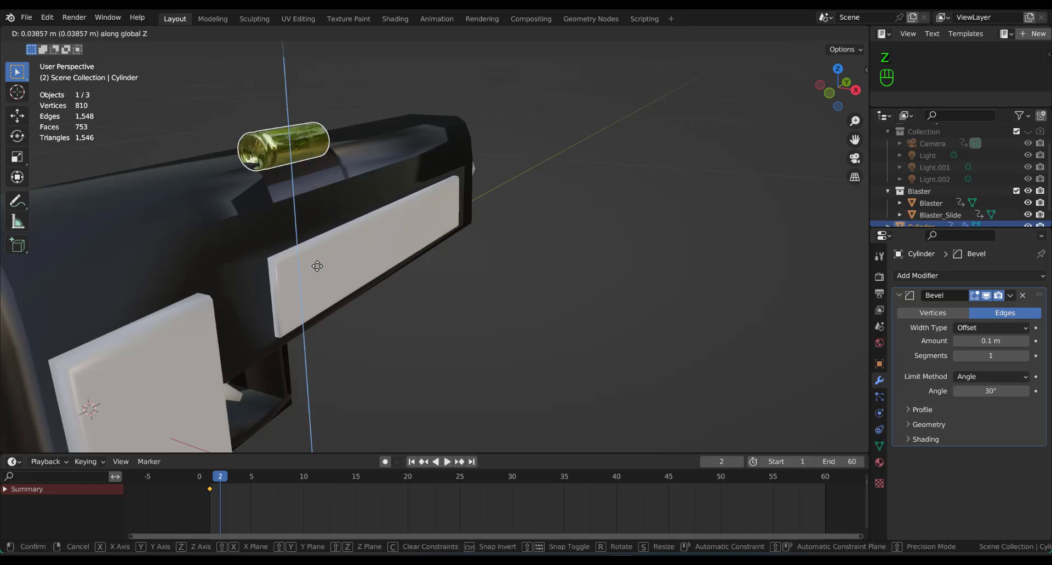
left_click(317, 241)
key("g")
key("x")
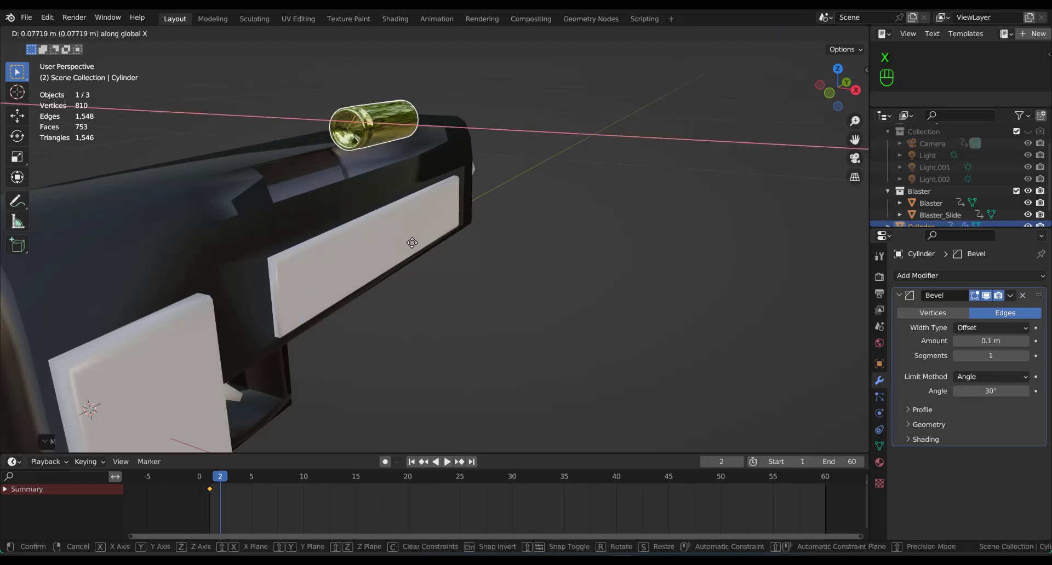
left_click(413, 245)
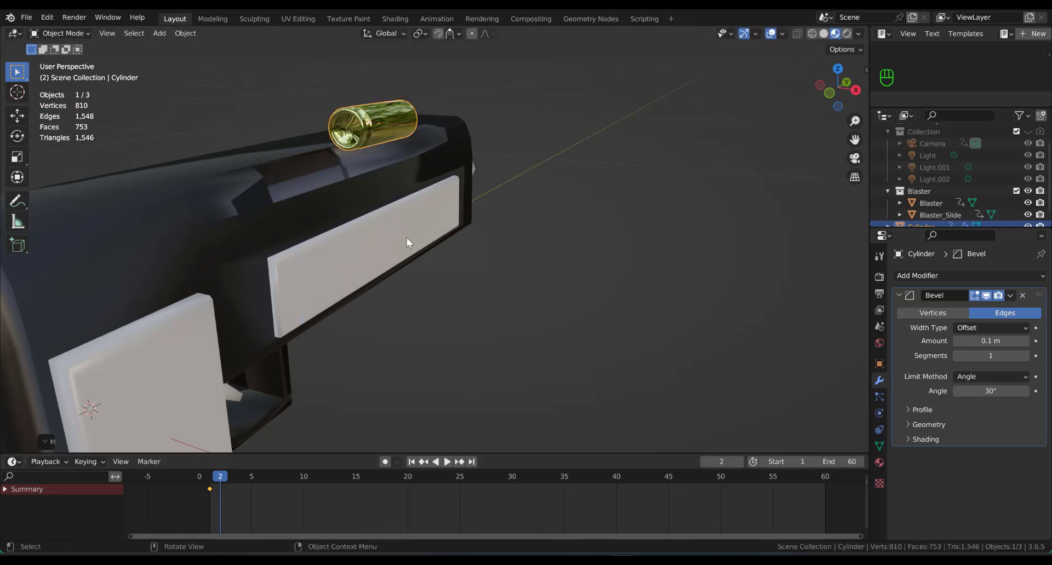
Insert a Location & Rotation keyframe for the casing at frame 2 and scrub the first frames to check the motion.
key("i")
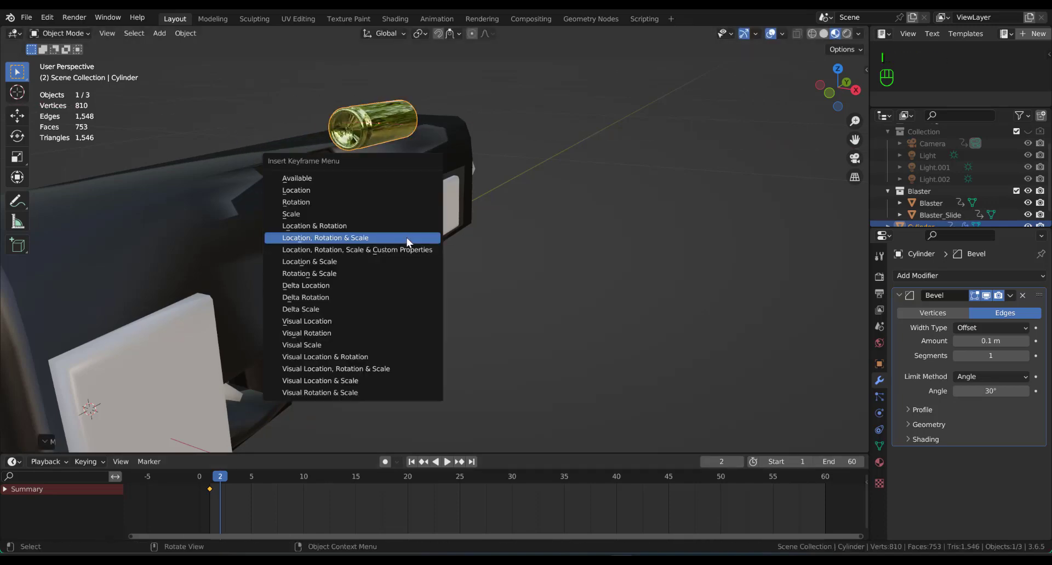
left_click(376, 227)
mouse_move(212, 479)
left_mouse_down()
mouse_move(183, 479)
mouse_move(222, 482)
left_mouse_up()
scroll(453, 340, "down", 3)
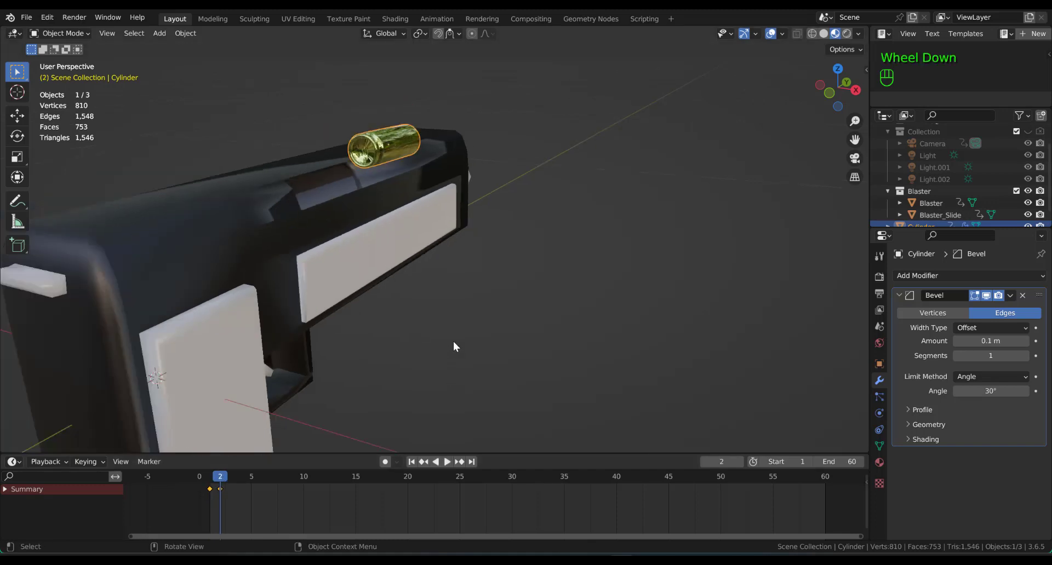
Retime the casing's frame 2 keyframe to frame 4.
middle_click_drag(453, 341, 498, 326)
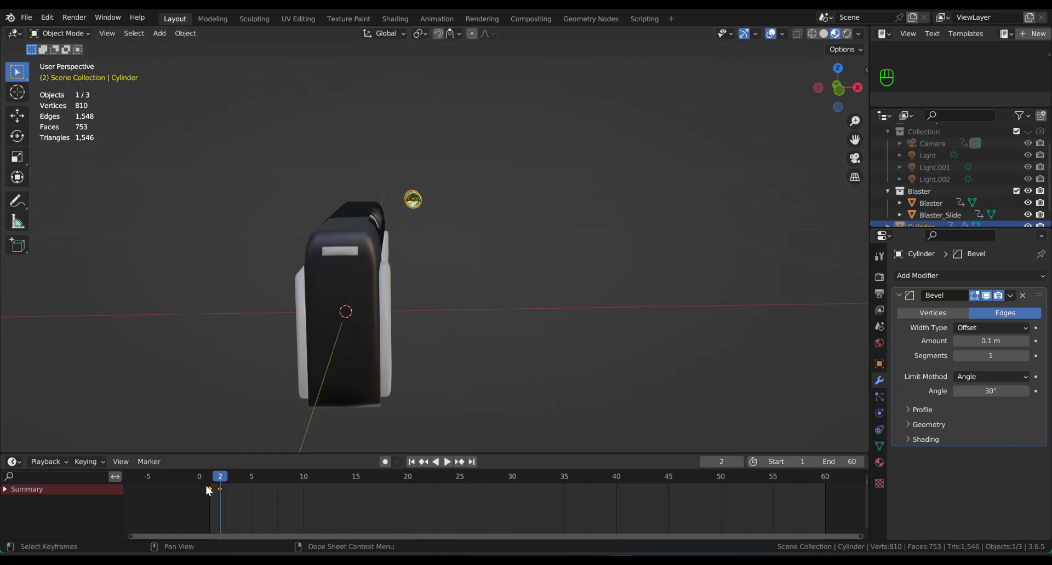
left_click(241, 497)
key("g")
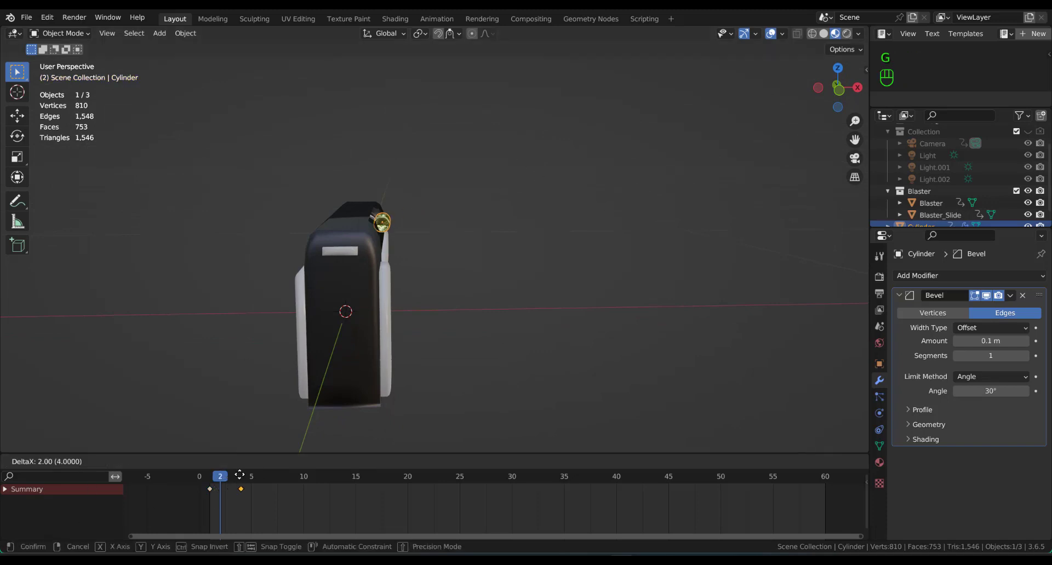
left_click(236, 475)
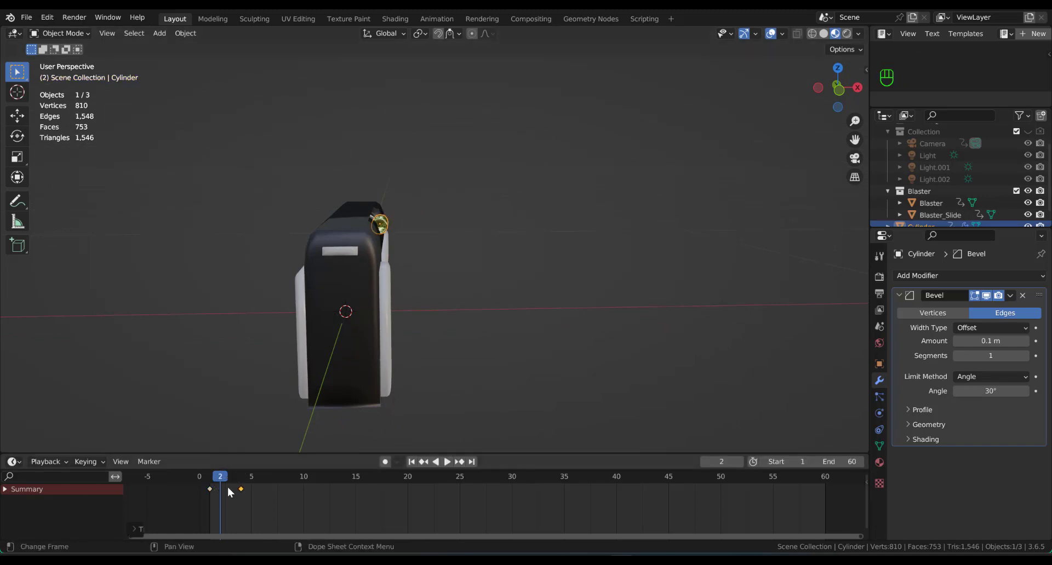
At frame 8, move the casing about 0.06 m farther along X and raise it about 0.04 m along Z.
left_click(240, 477)
left_click_drag(241, 478, 284, 492)
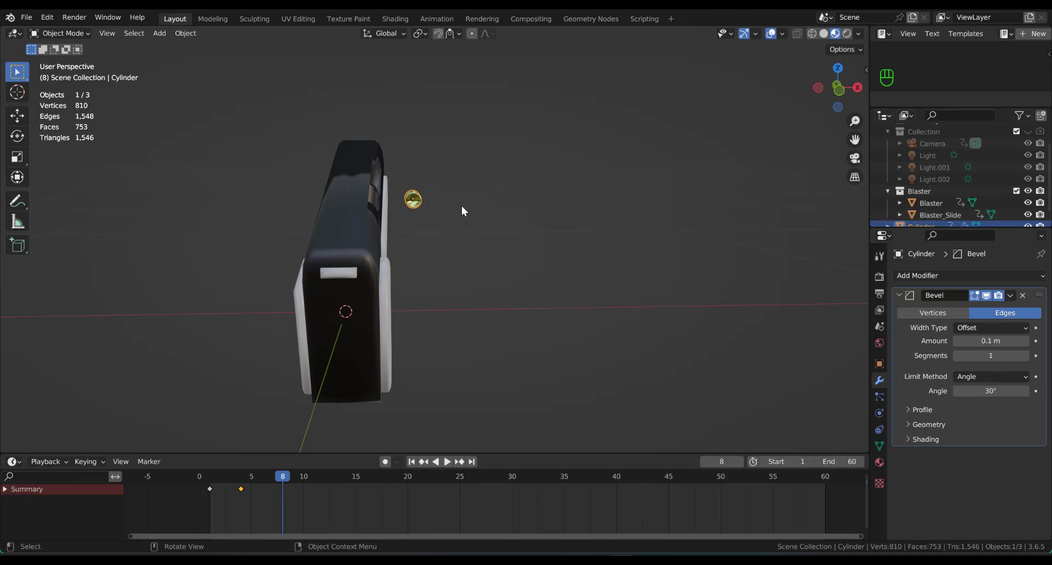
key("g")
key("x")
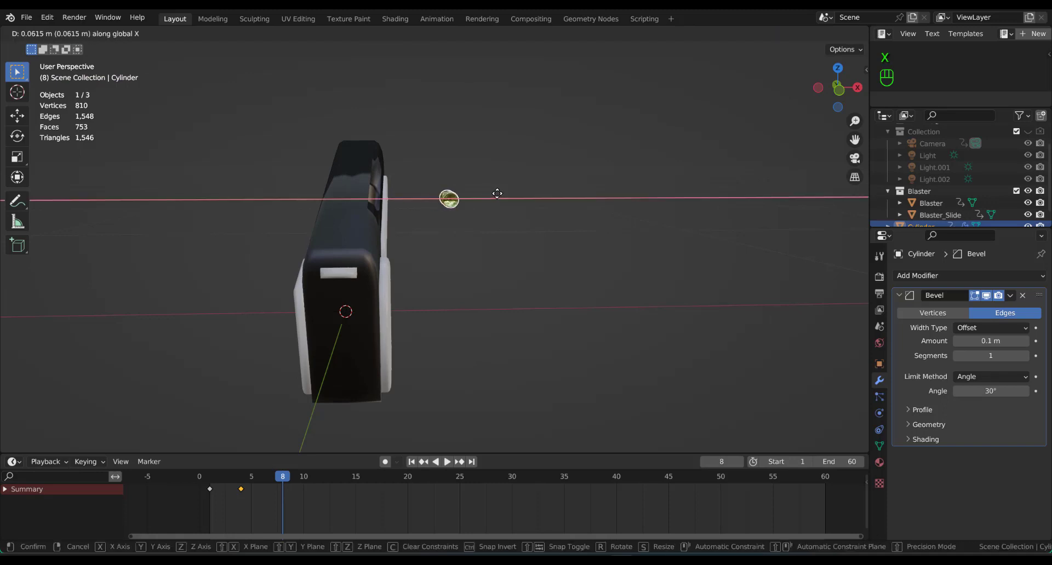
left_click(498, 198)
key("g")
key("z")
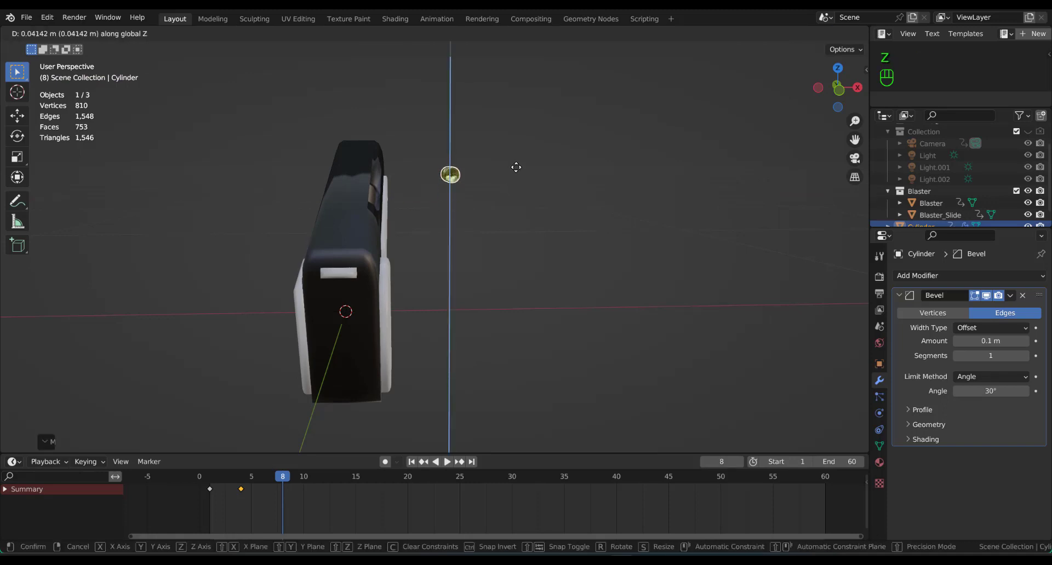
left_click(516, 166)
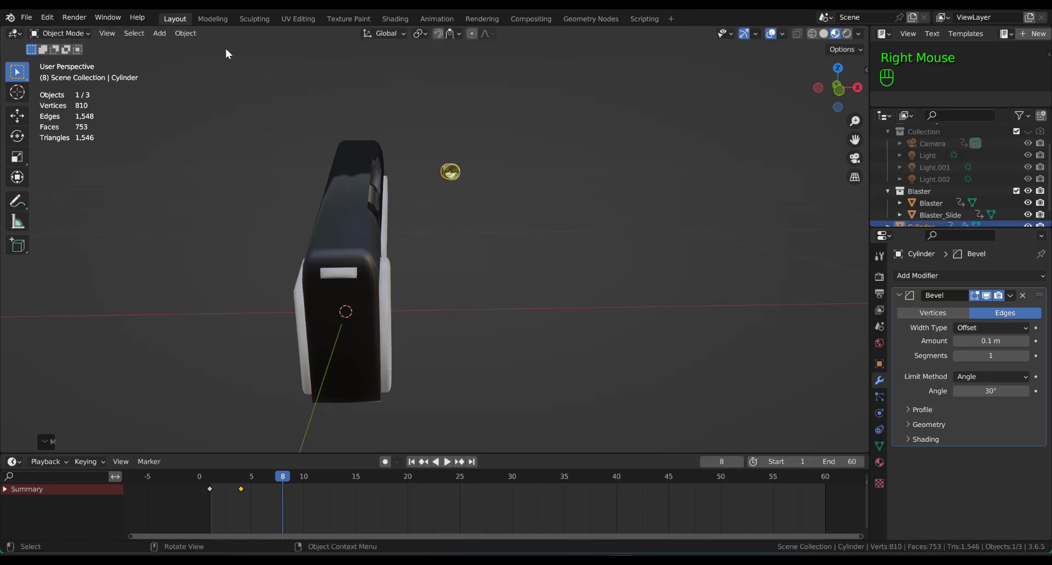
Set the casing's origin to its center of mass (surface).
left_click(185, 33)
mouse_move(212, 93)
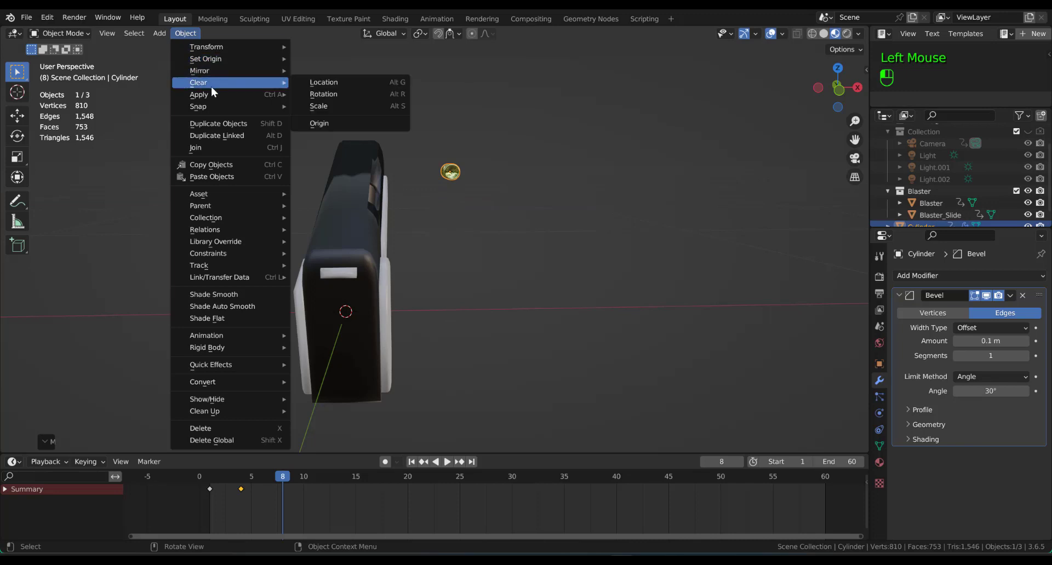
mouse_move(235, 58)
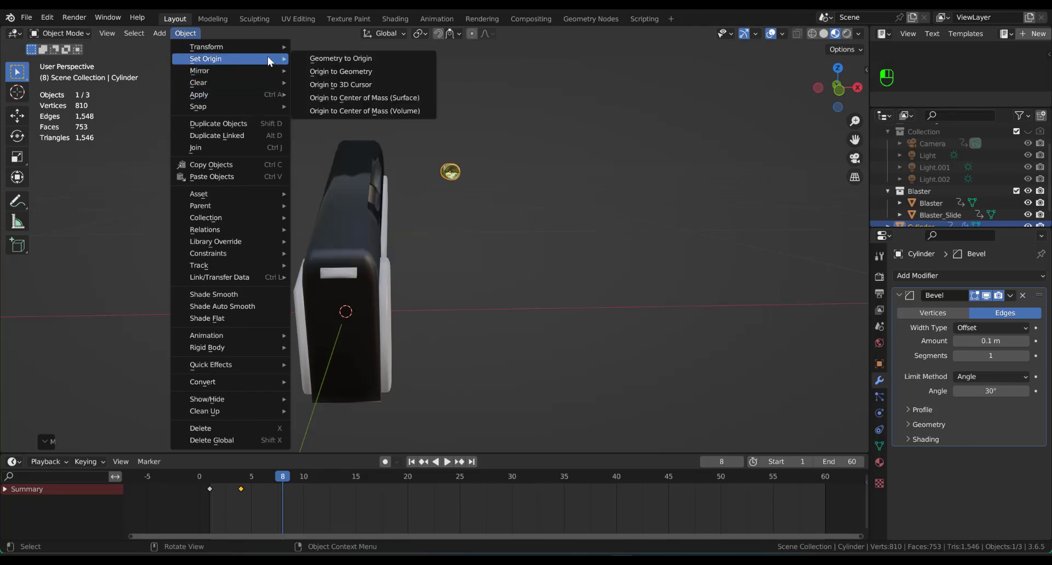
left_click(400, 98)
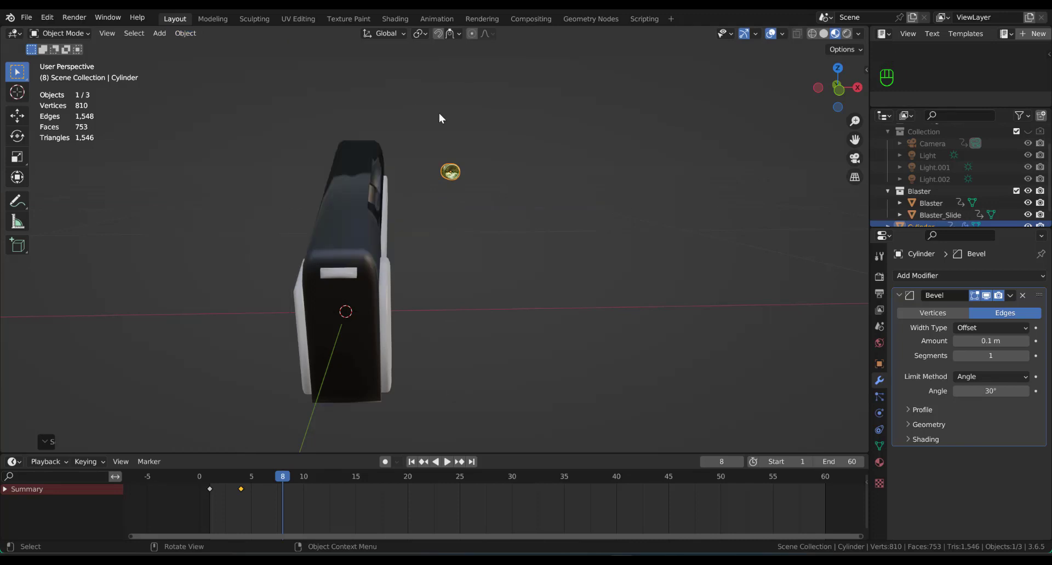
left_click(456, 175)
key("r")
key("x")
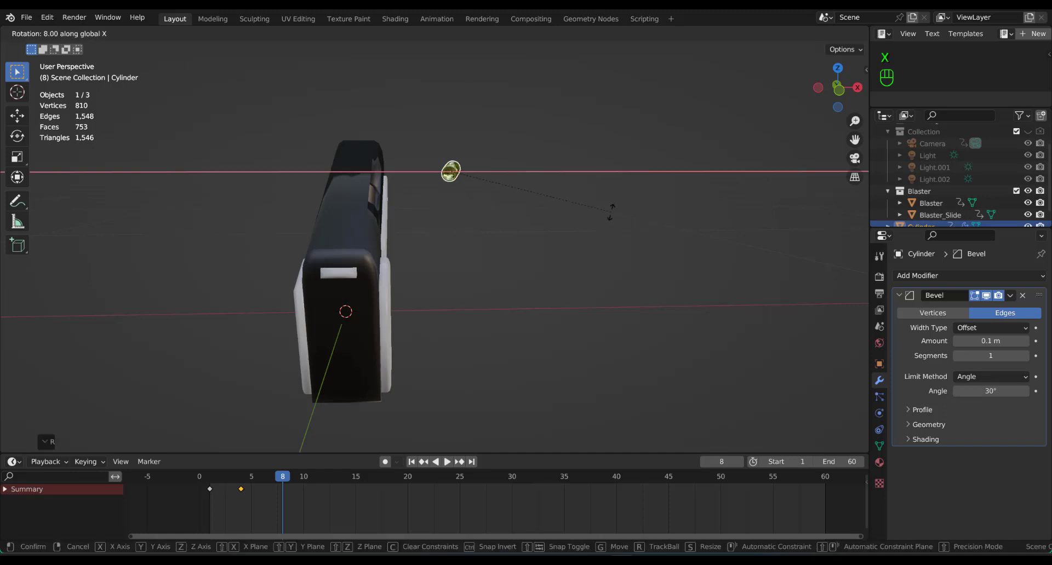
key("y")
right_click(775, 205)
Rotate the casing about 33° in the view plane and insert a Location & Rotation keyframe at frame 8.
key("r")
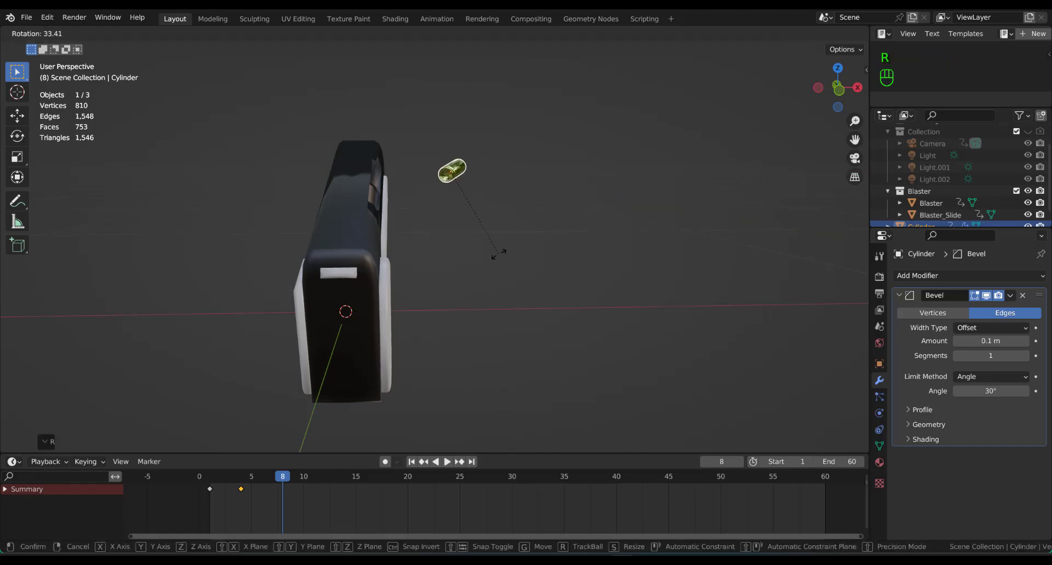
left_click(498, 257)
key("i")
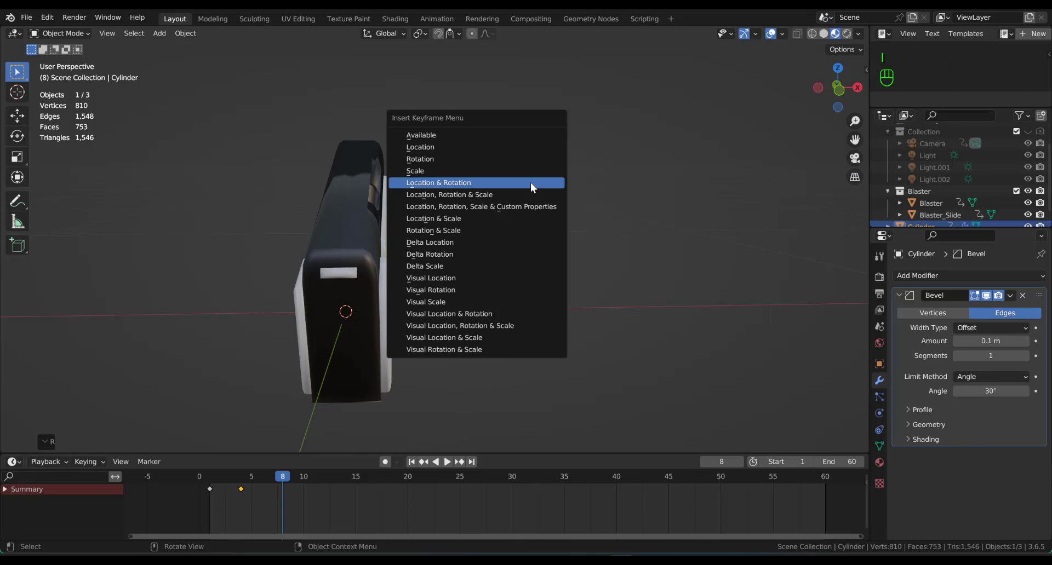
left_click(519, 181)
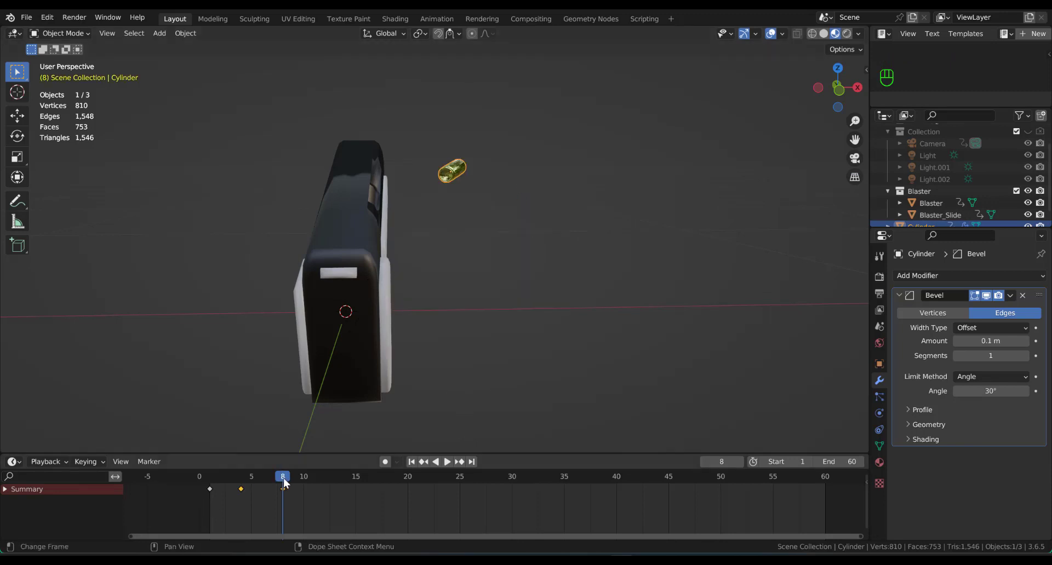
At frame 20, move the casing farther away from the blaster and slightly downward.
left_click_drag(284, 483, 409, 503)
key("g")
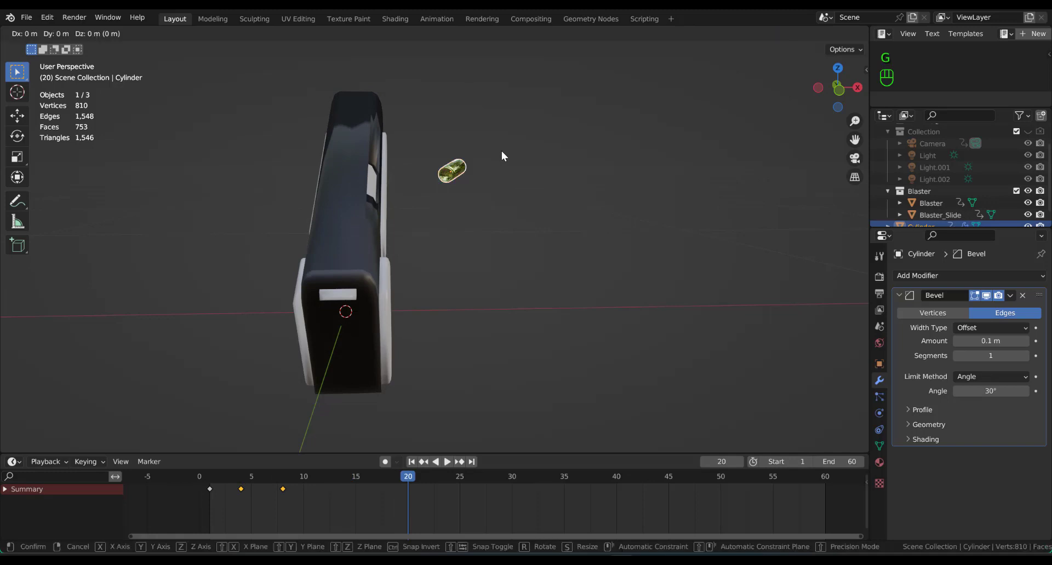
key("z")
left_click(619, 247)
Try rotating the casing at frame 20 and keyframing it, undo the attempt, and cancel a move along X.
key("r")
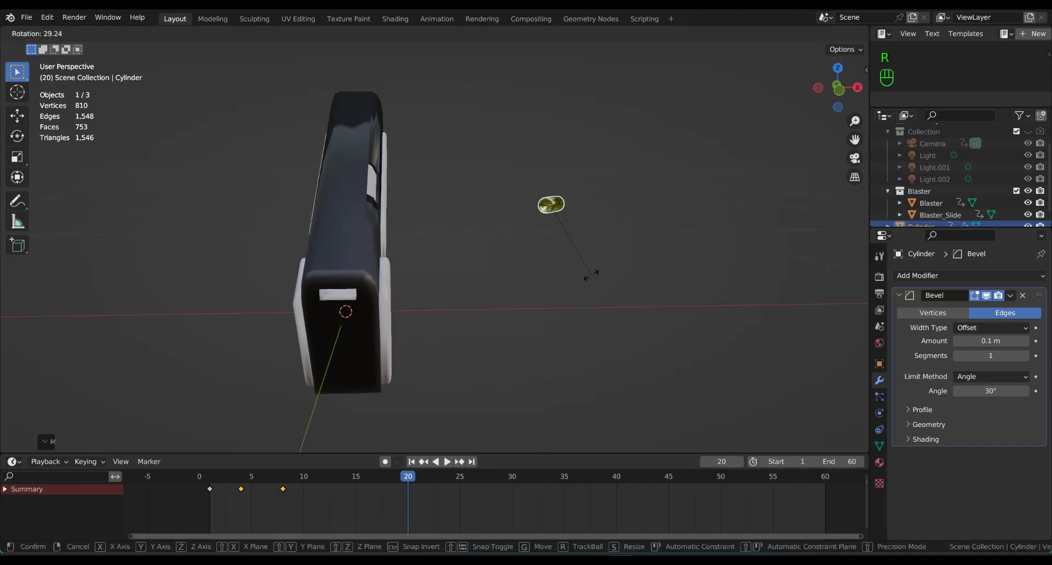
right_click(584, 145)
key("i")
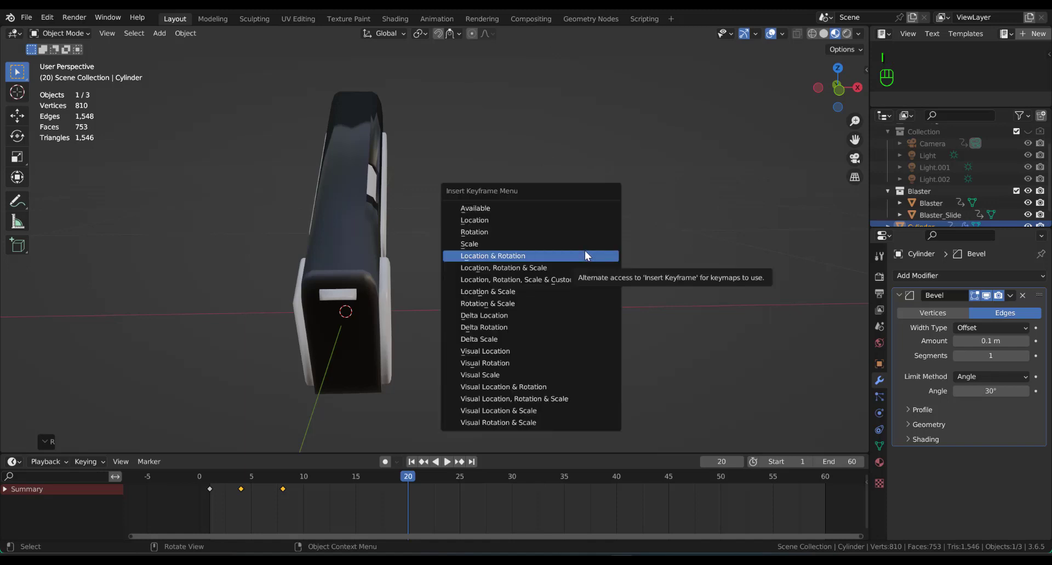
left_click(584, 255)
key("ctrl+z")
key("ctrl+z")
key("g")
key("x")
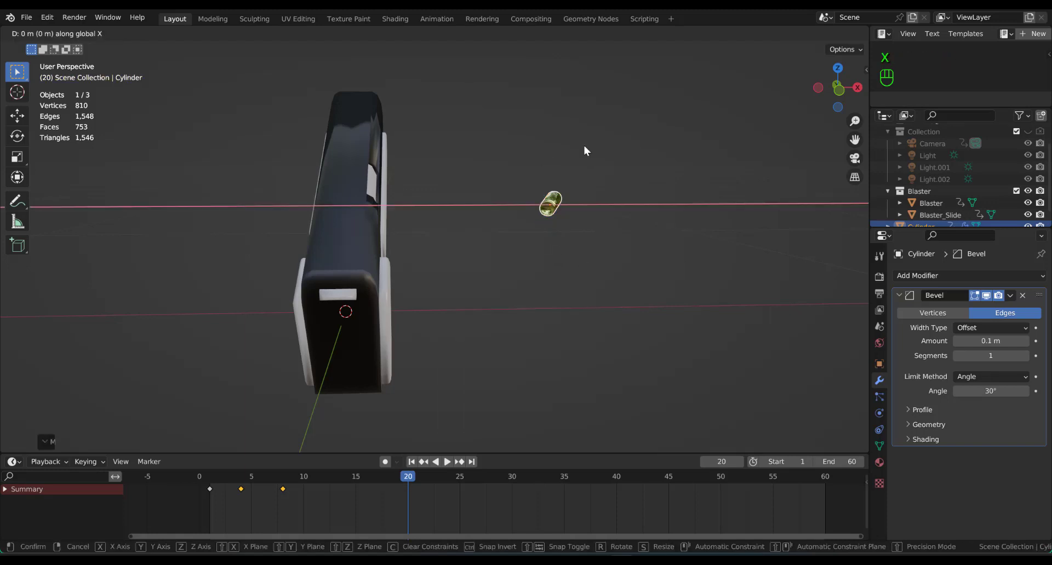
right_click(584, 145)
Rotate the casing about the Y axis and move it farther from the blaster along X at frame 20.
key("r")
key("y")
left_click(583, 255)
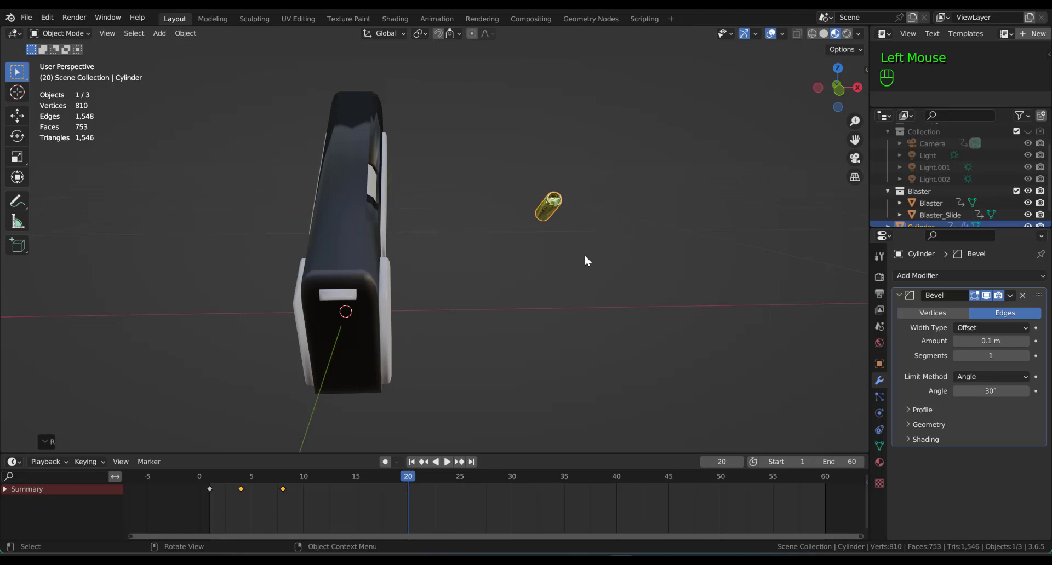
key("g")
key("x")
left_click(705, 250)
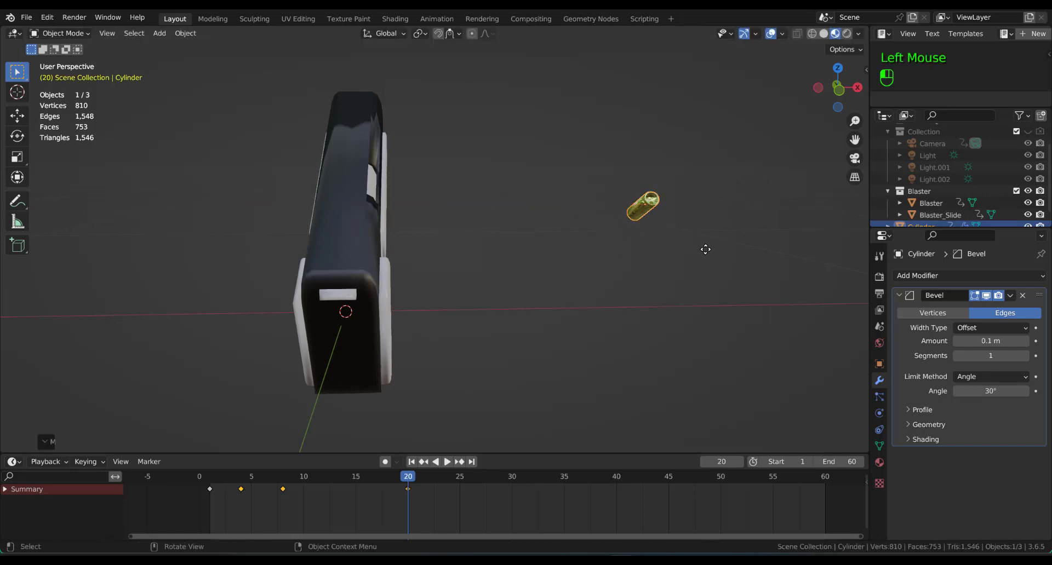
Lower the casing along Z at frame 20 so that it falls away beside the blaster.
scroll(706, 274, "down", 3)
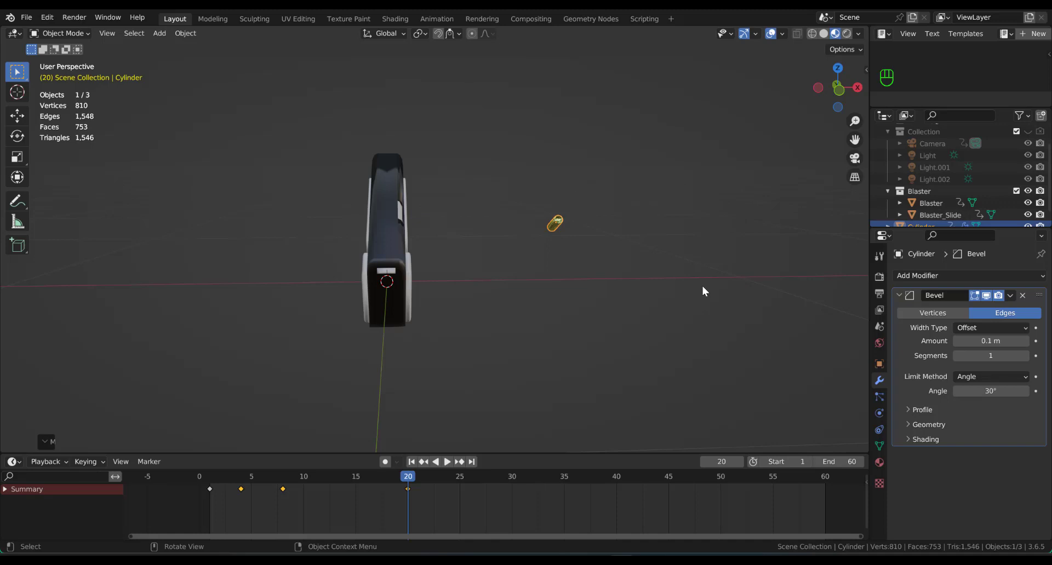
key("g")
key("z")
left_click(702, 309)
Rotate the casing about 112° in the view plane and insert a Location & Rotation keyframe at frame 20.
key("r")
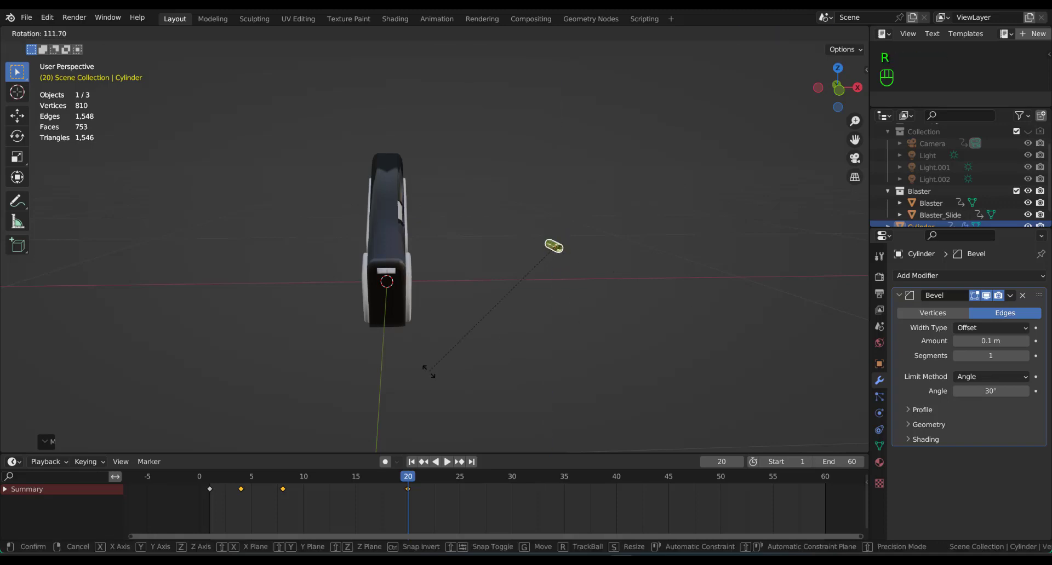
left_click(429, 372)
key("i")
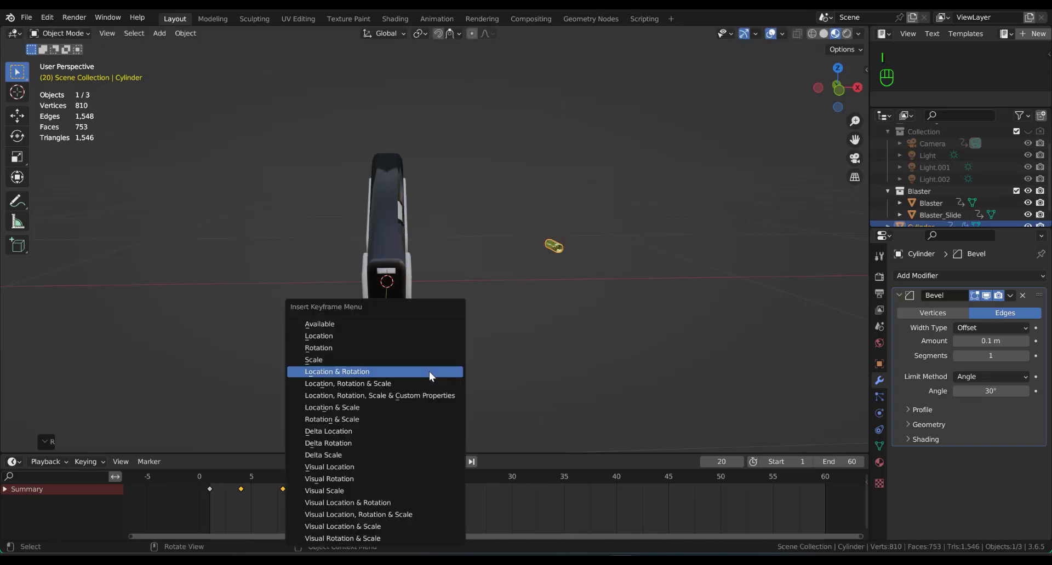
left_click(445, 371)
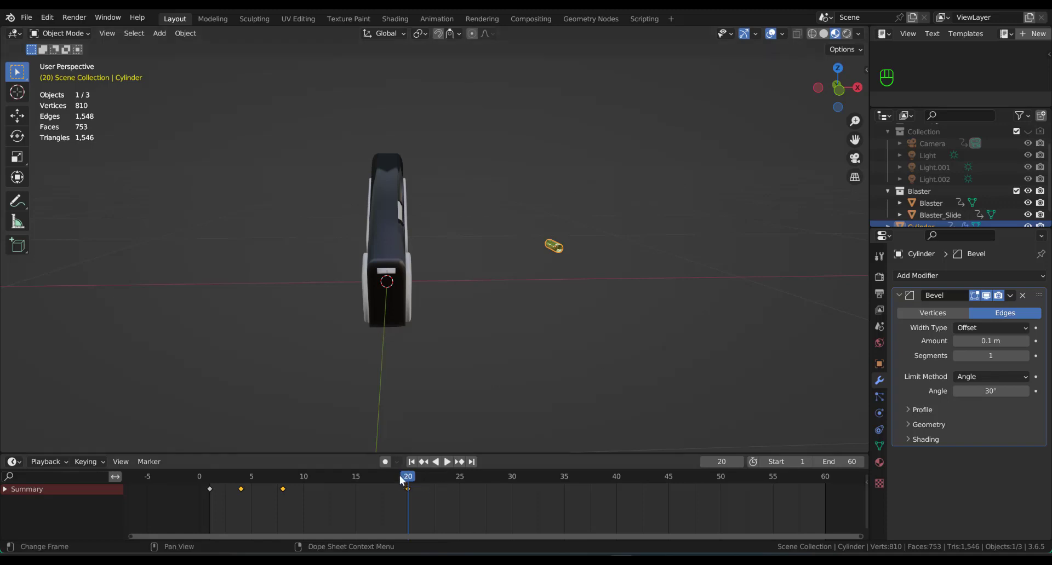
At frame 30, lower the casing along Z and move it slightly farther away from the blaster.
left_click_drag(410, 477, 517, 504)
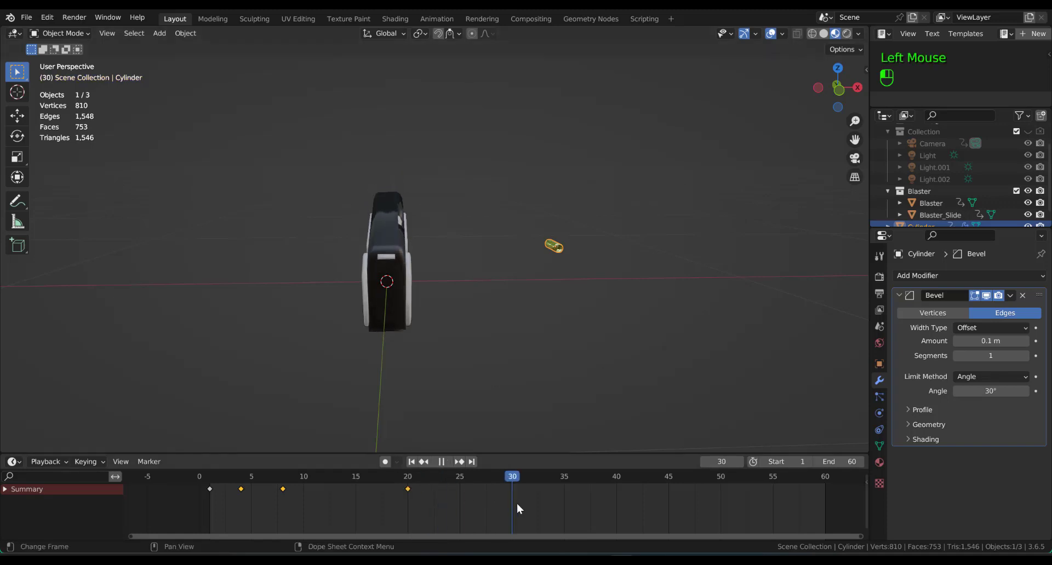
key("g")
key("z")
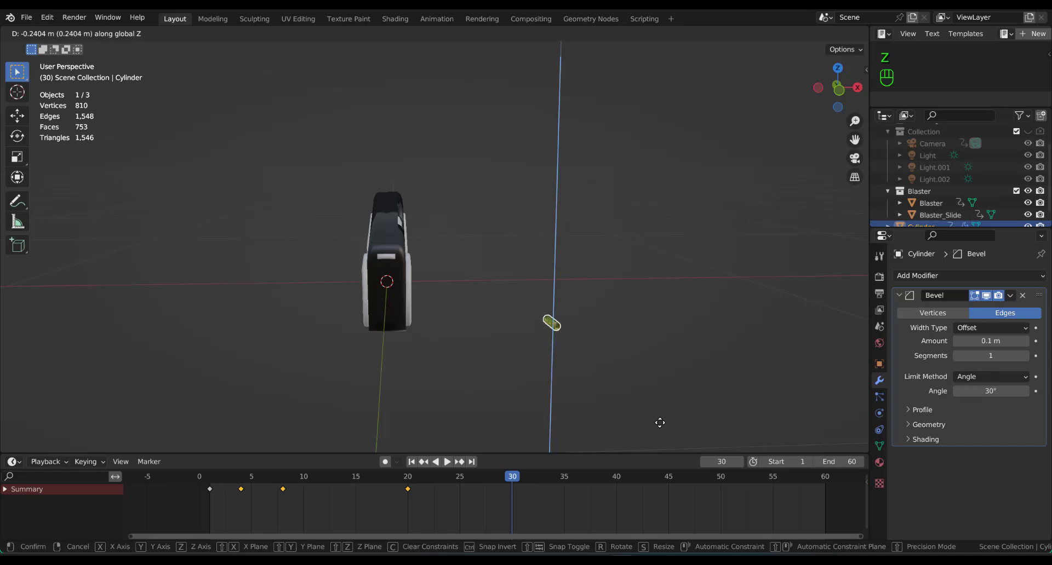
key("g")
left_click(699, 434)
key("g")
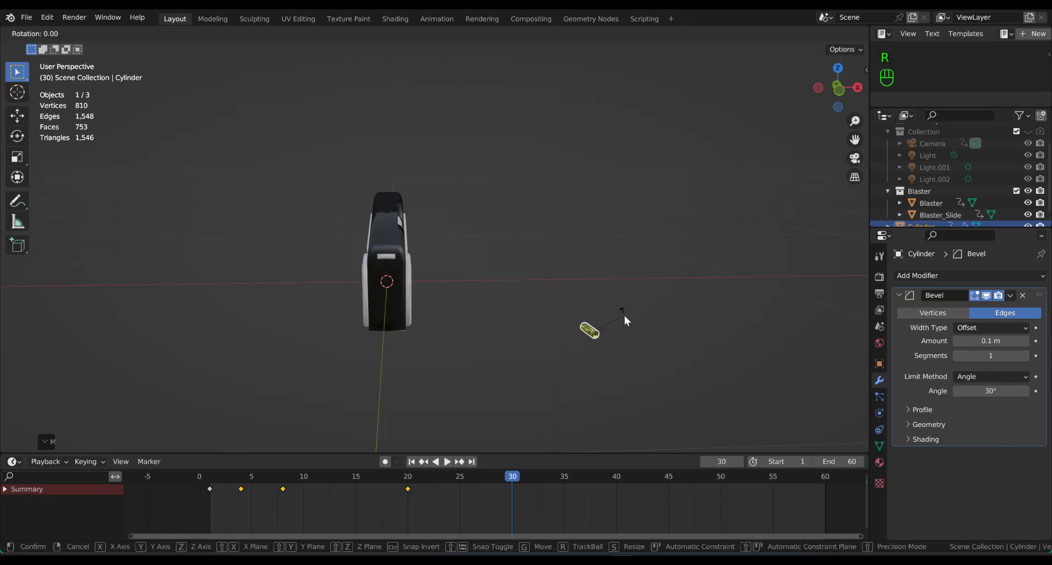
Rotate the casing in the view plane and insert a Location & Rotation keyframe at frame 30.
key("r")
left_click(689, 298)
key("i")
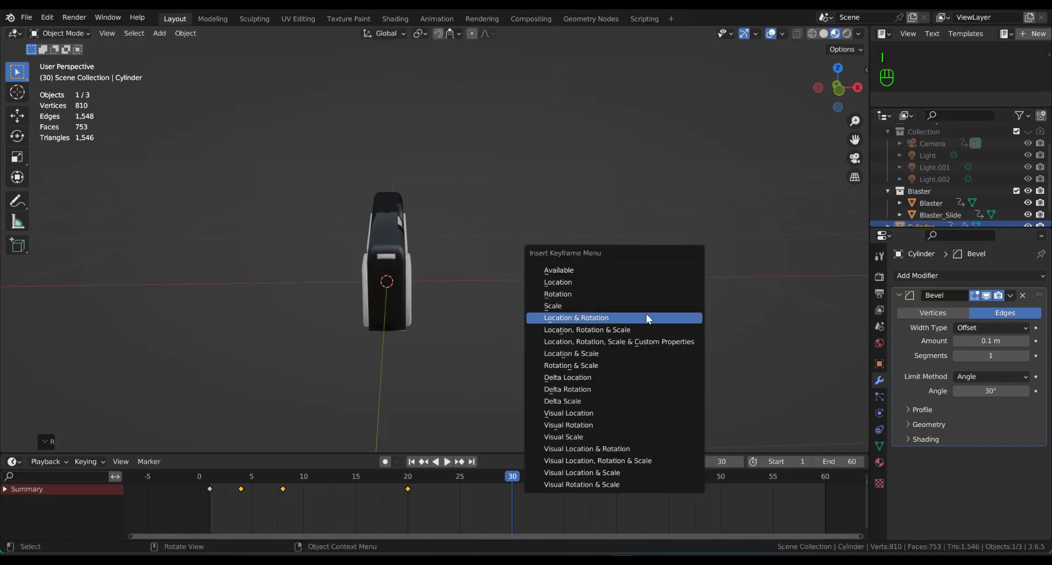
left_click(645, 314)
key("space")
key("space")
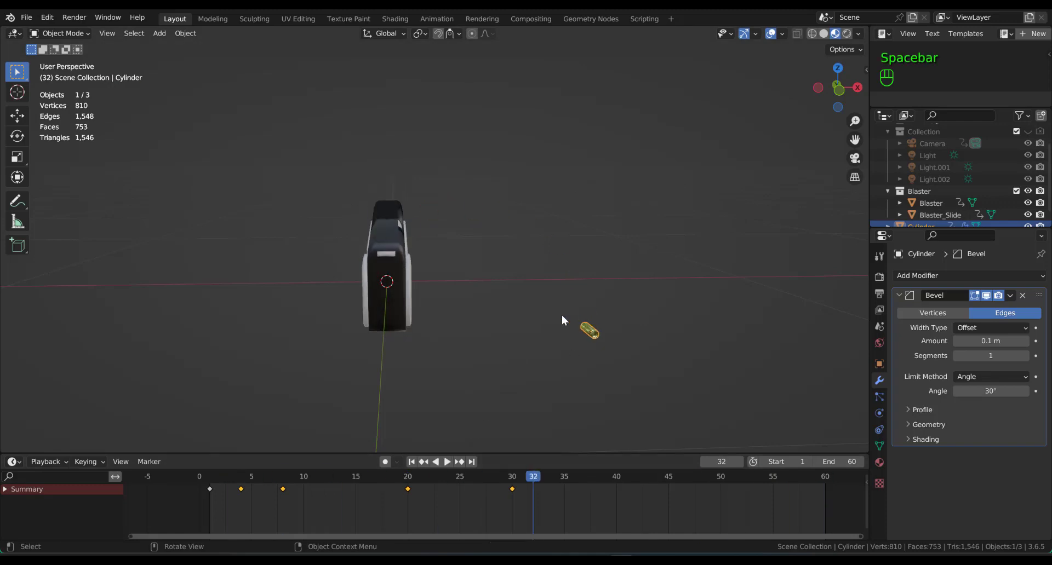
At frame 40, lower the casing about 0.21 m along Z and move it farther from the blaster along X.
left_click(554, 482)
left_click_drag(578, 486, 620, 486)
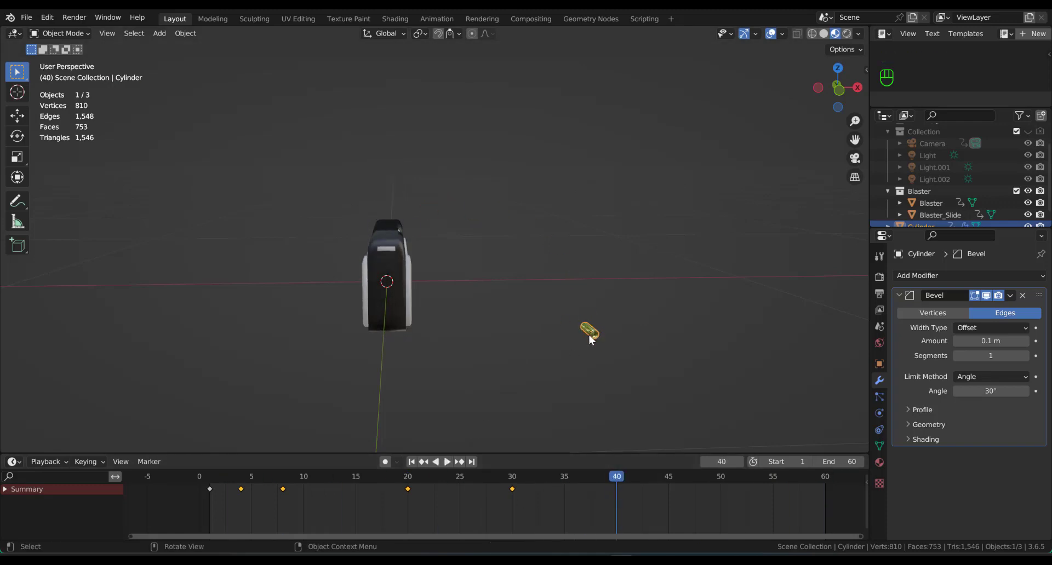
key("g")
key("z")
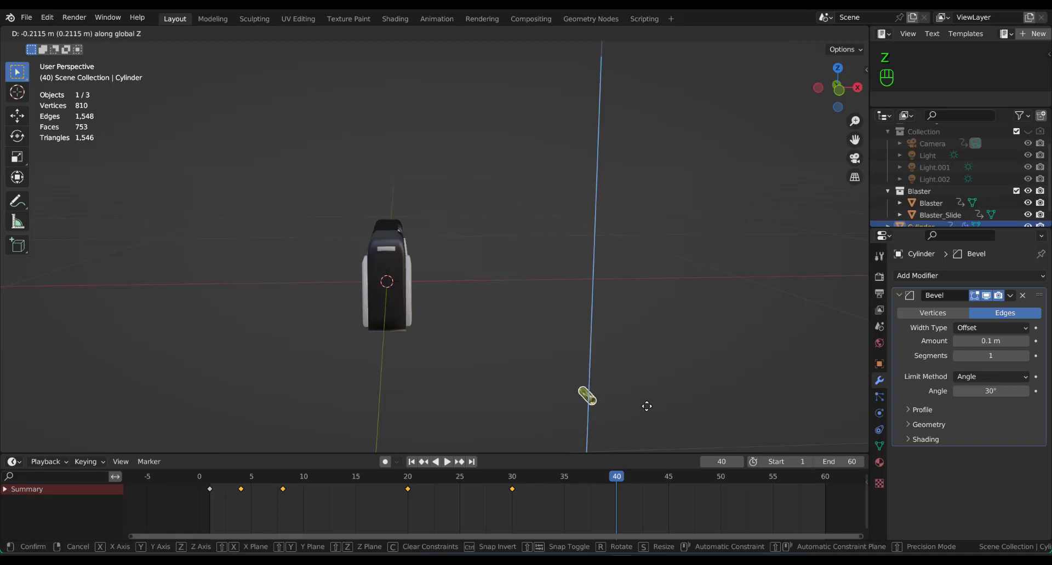
left_click(647, 407)
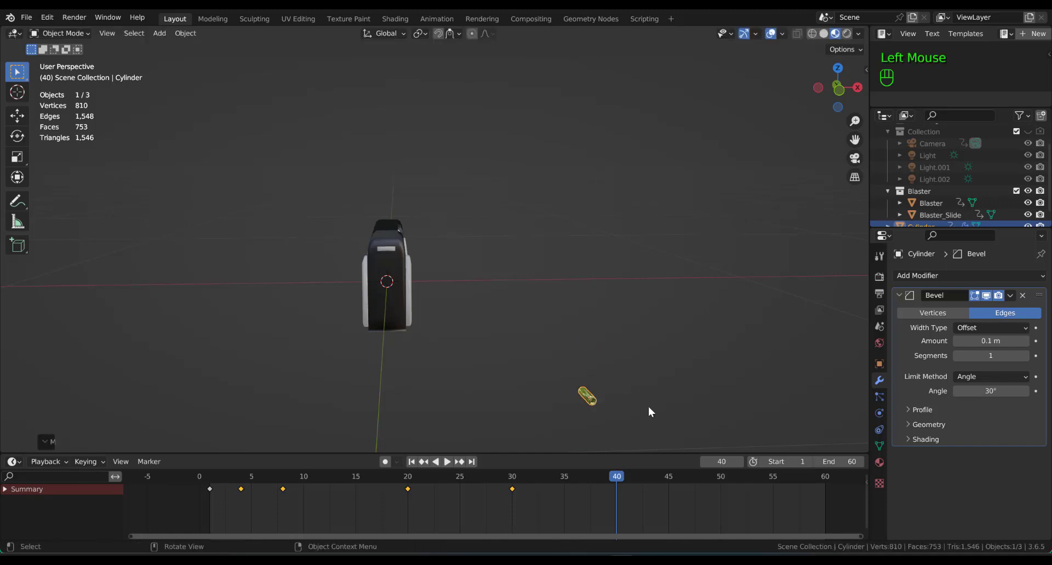
key("g")
key("x")
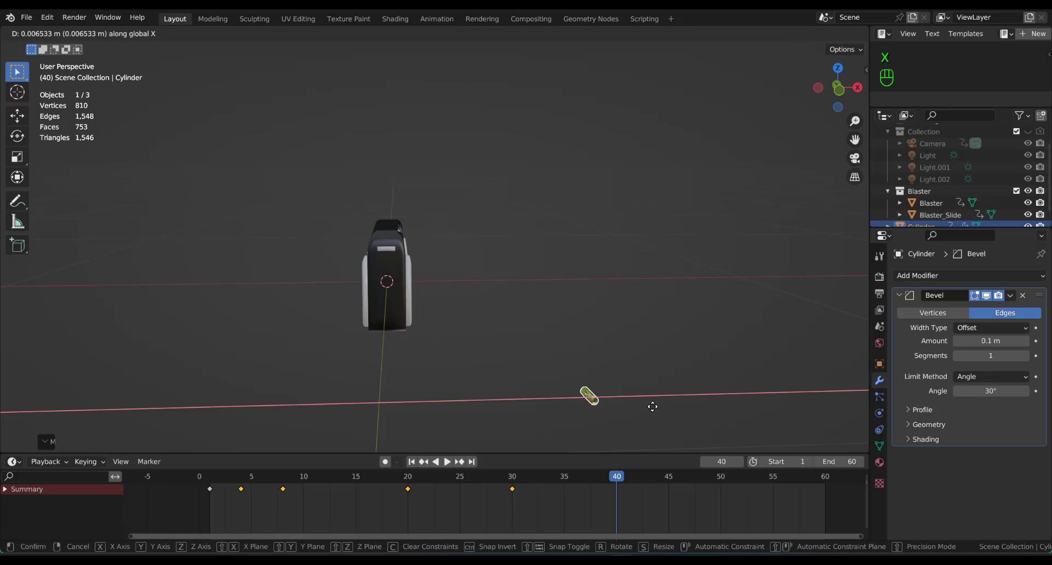
left_click(707, 406)
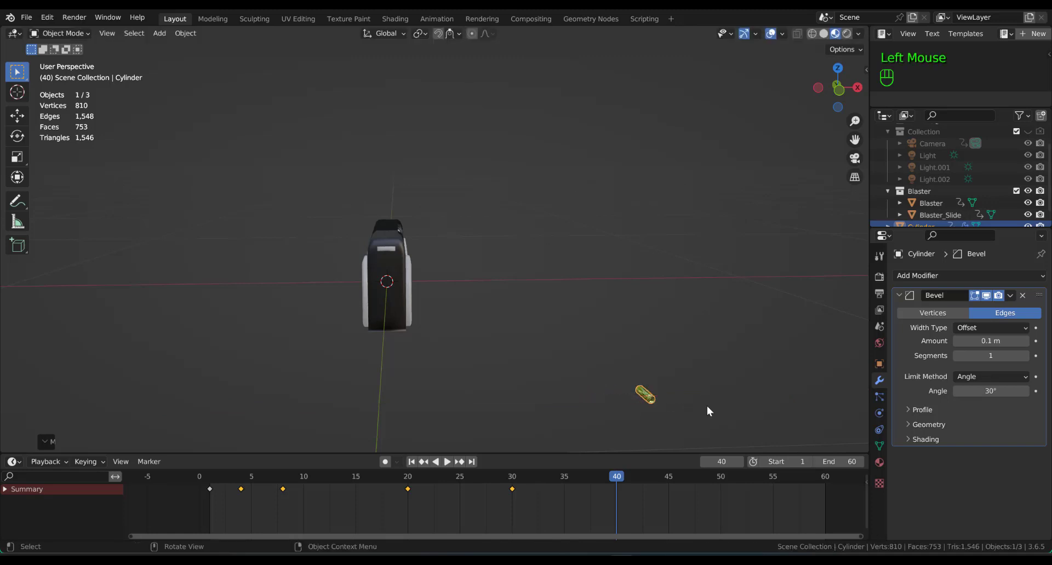
Shrink the casing to a tiny speck, keyframe its location, rotation and scale at frame 40, and play the animation.
key("s")
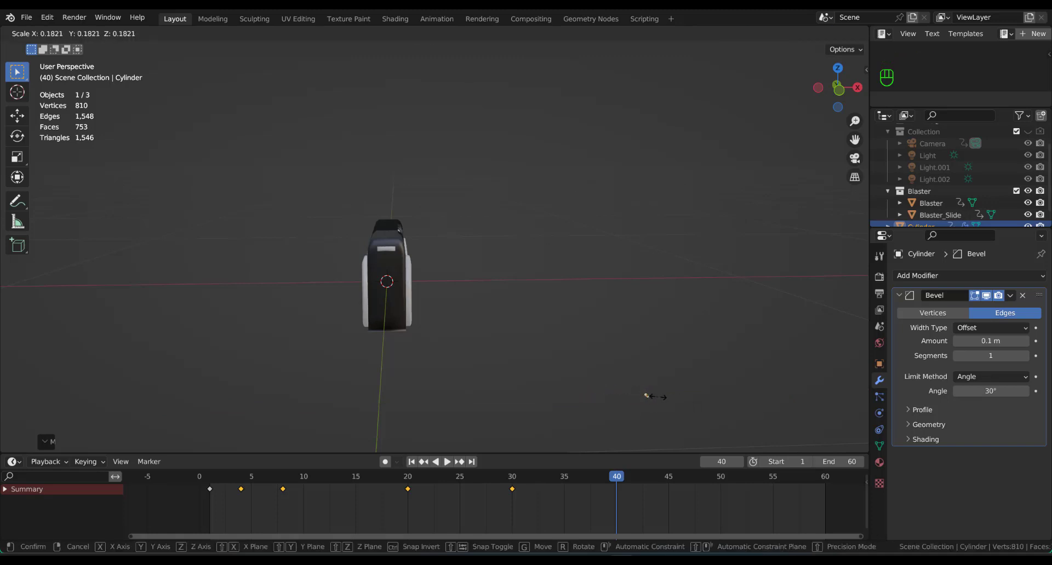
left_click(655, 396)
key("i")
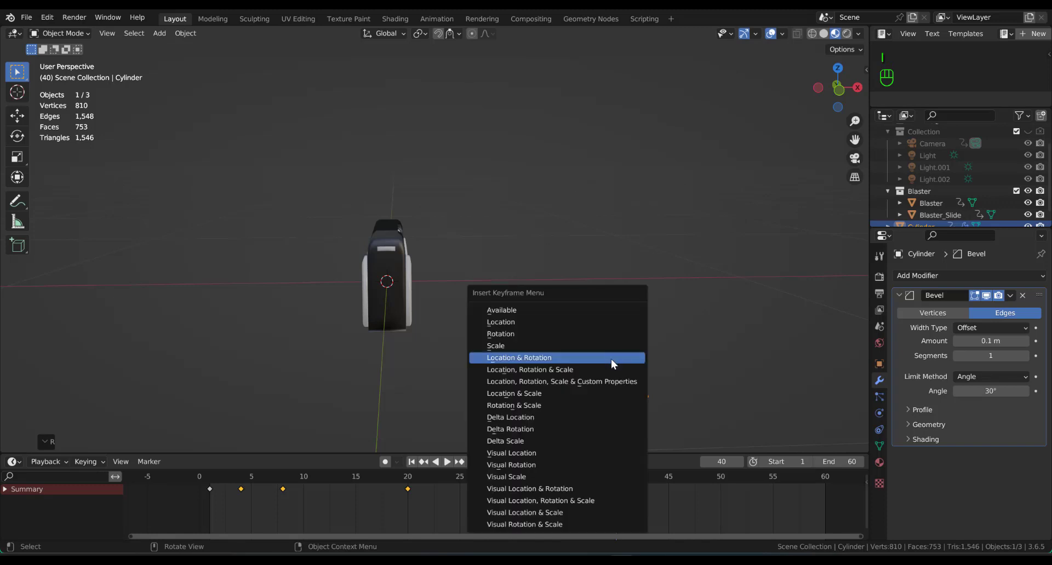
left_click(606, 376)
key("space")
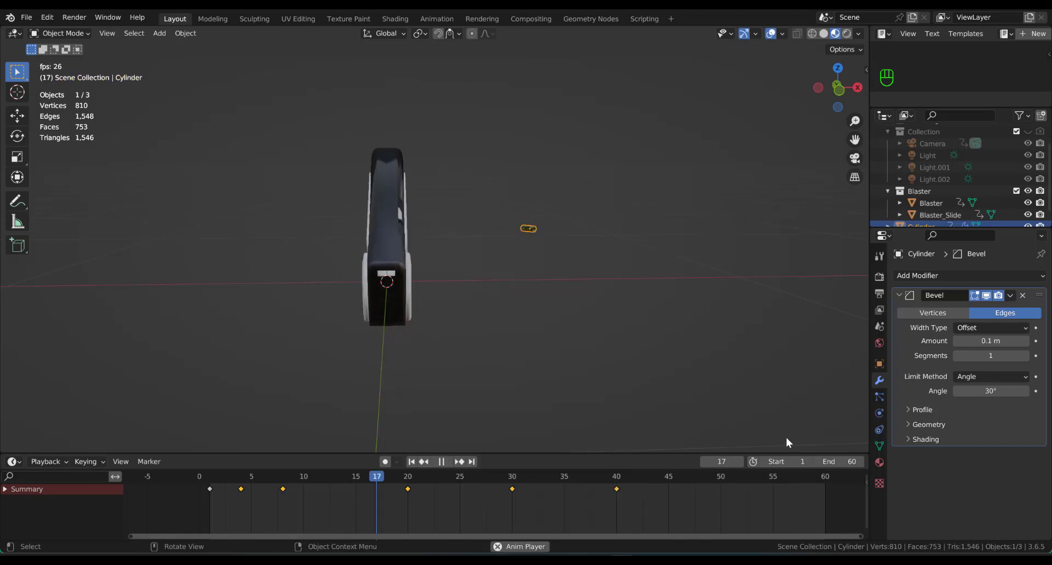
left_click(785, 430)
key("space")
At frame 45, set the casing's scale to 0 on all three axes.
left_click_drag(615, 366, 657, 434)
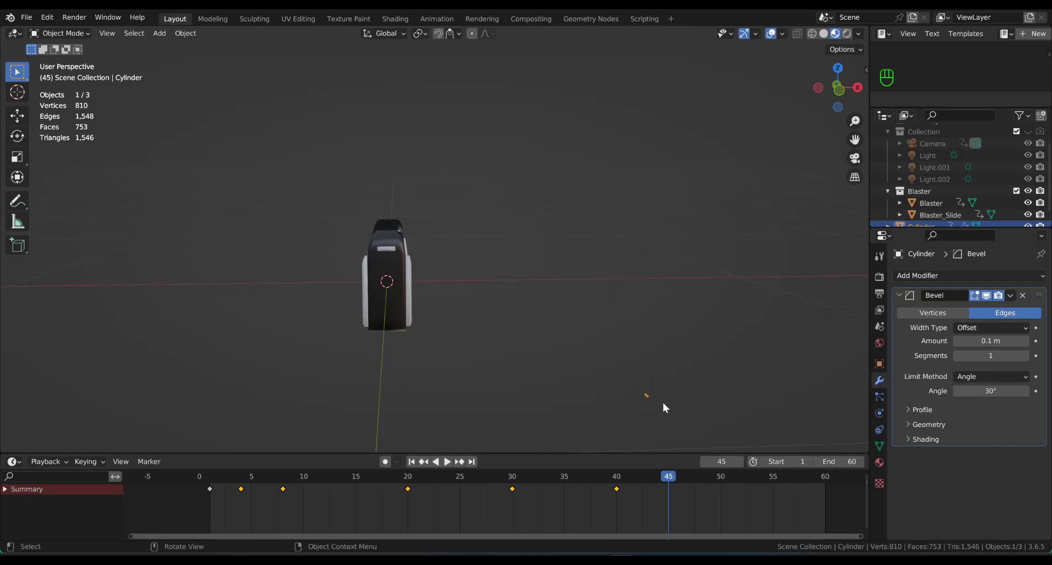
key("s")
left_click(643, 408)
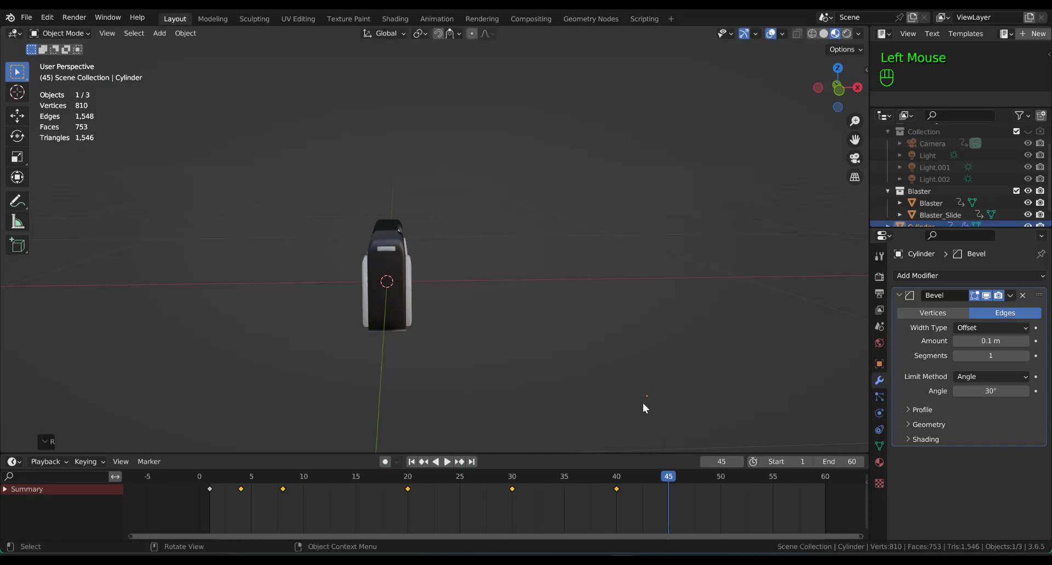
key("n")
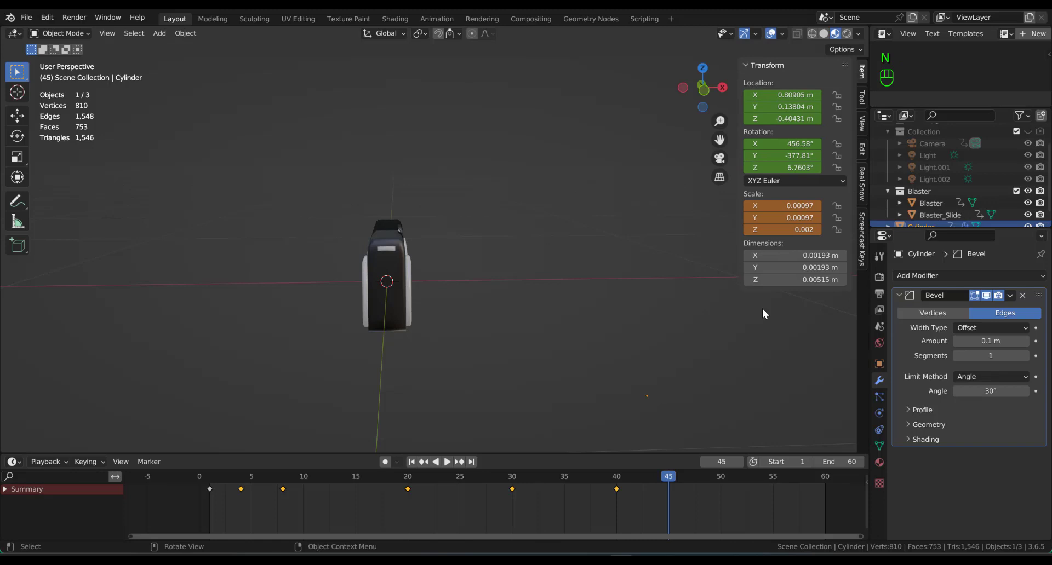
left_click(805, 206)
left_click_drag(804, 206, 804, 206)
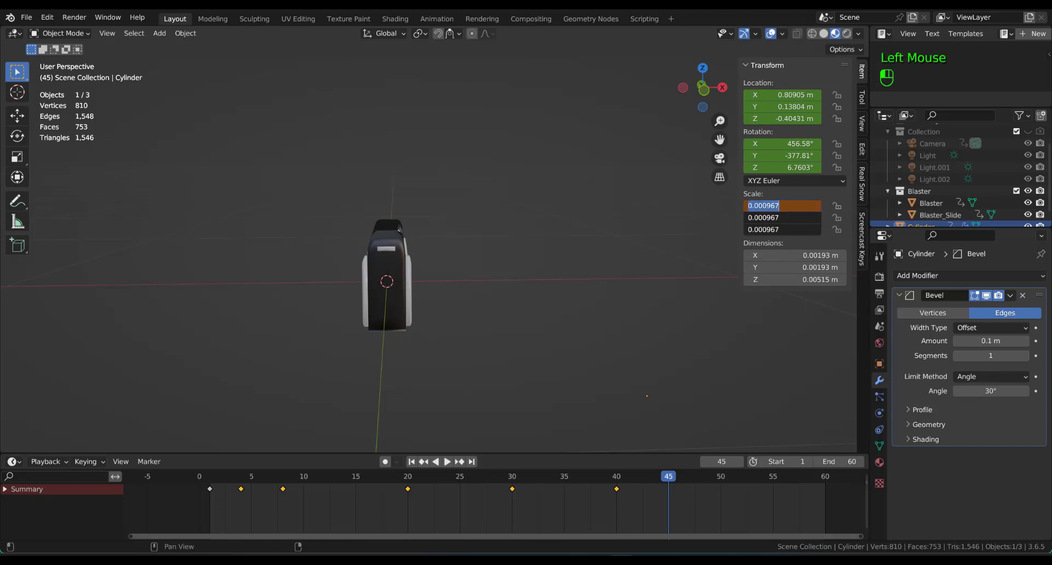
type("0")
key("Return")
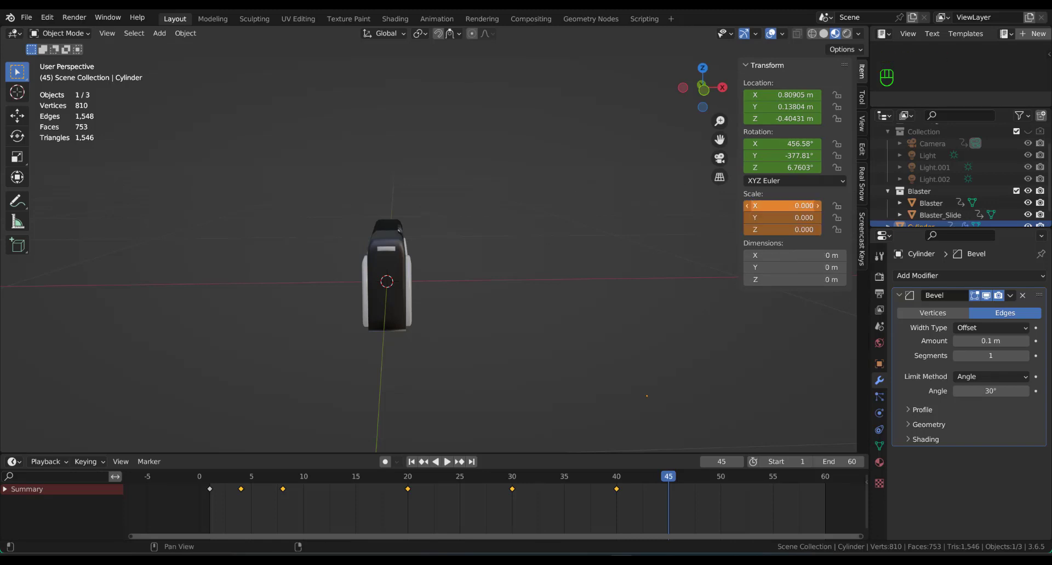
Reselect the casing and insert a Scale keyframe for it at frame 45.
left_click(714, 357)
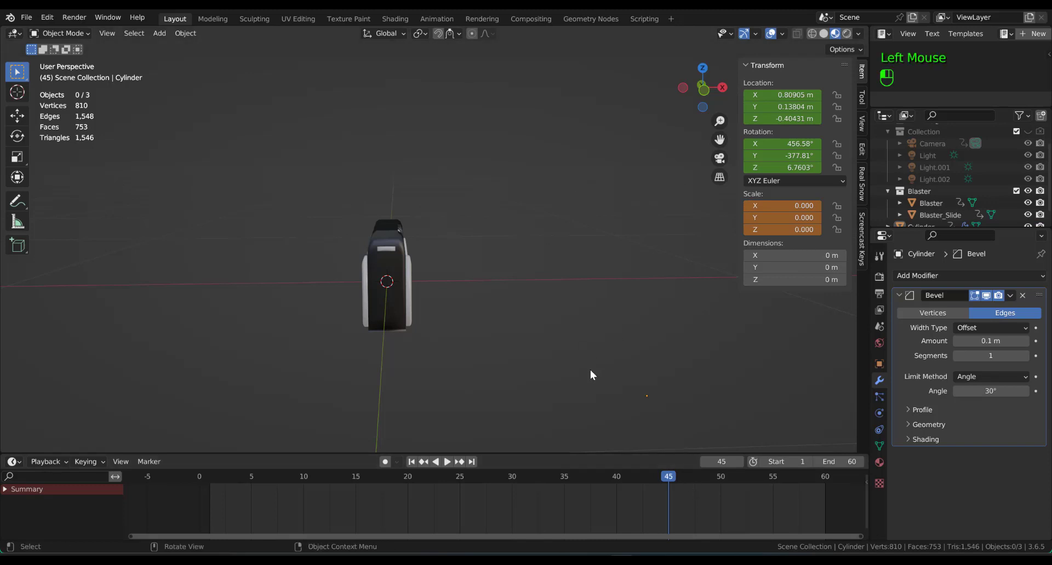
left_click(646, 395)
key("i")
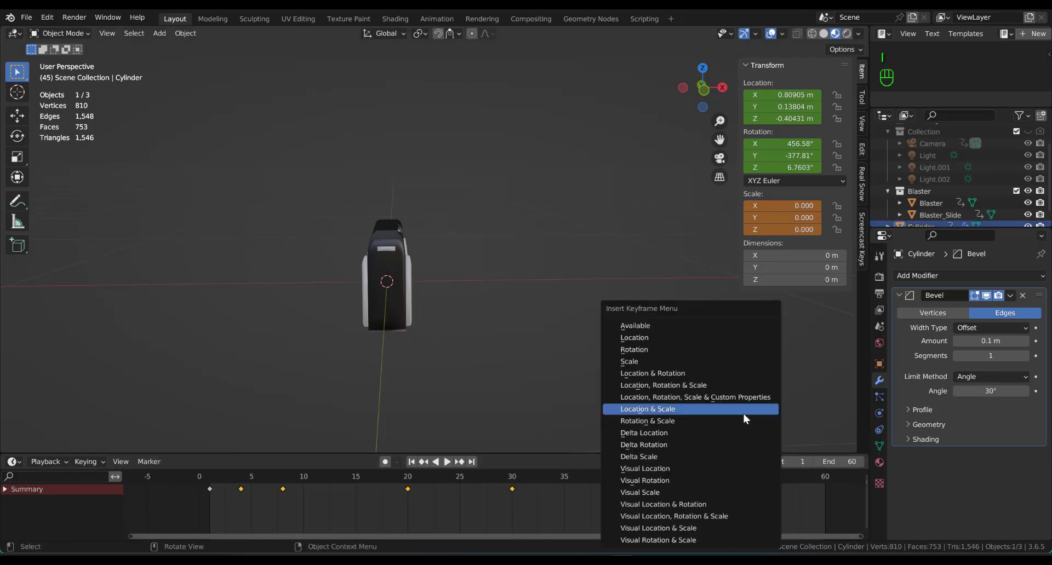
left_click(684, 357)
left_click(597, 391)
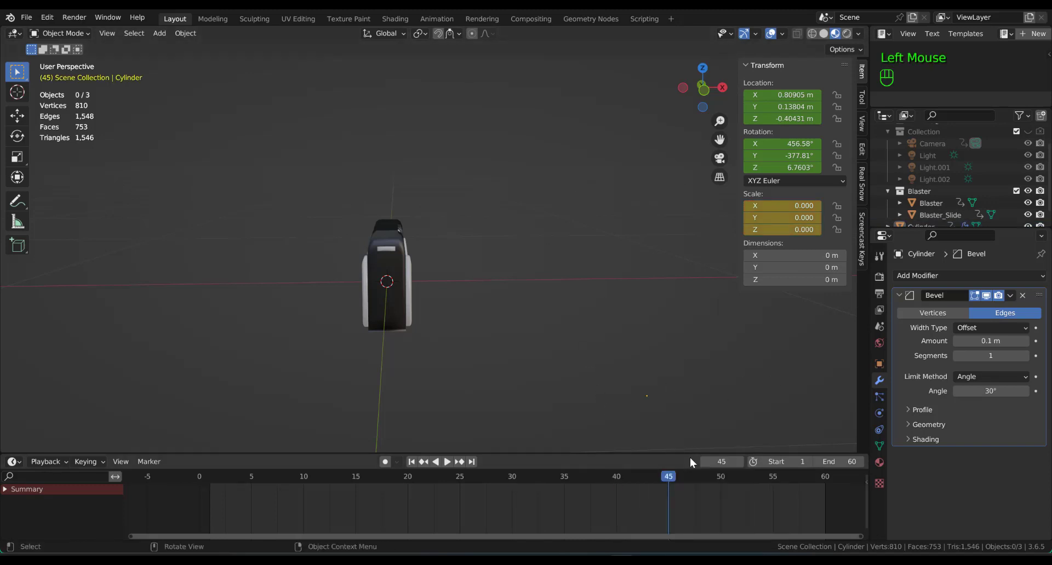
Play back the blaster's recoil together with the casing ejection and return to frame 1.
key("space")
left_click(399, 312)
key("space")
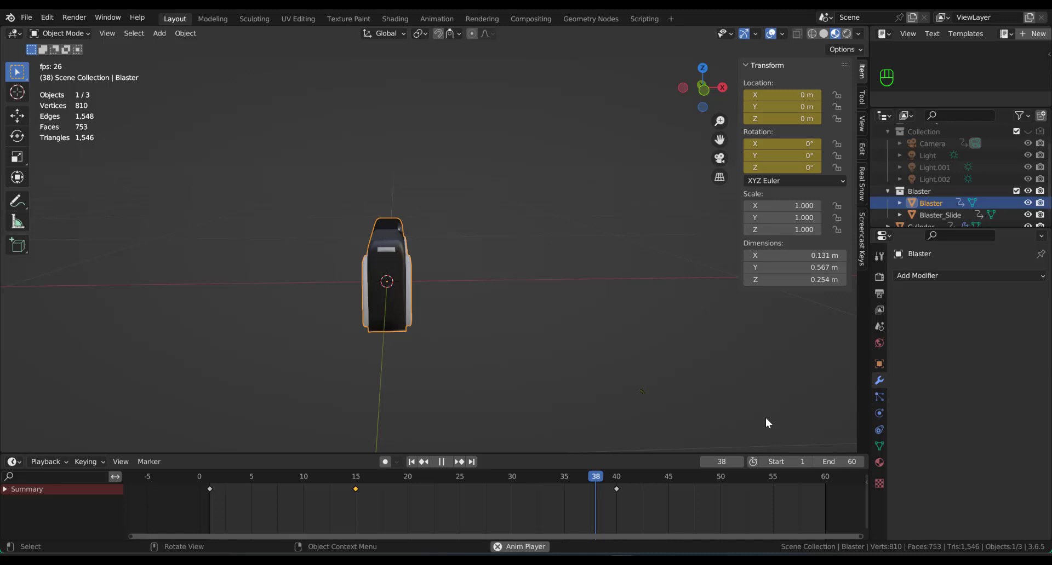
key("space")
scroll(606, 326, "down", 2)
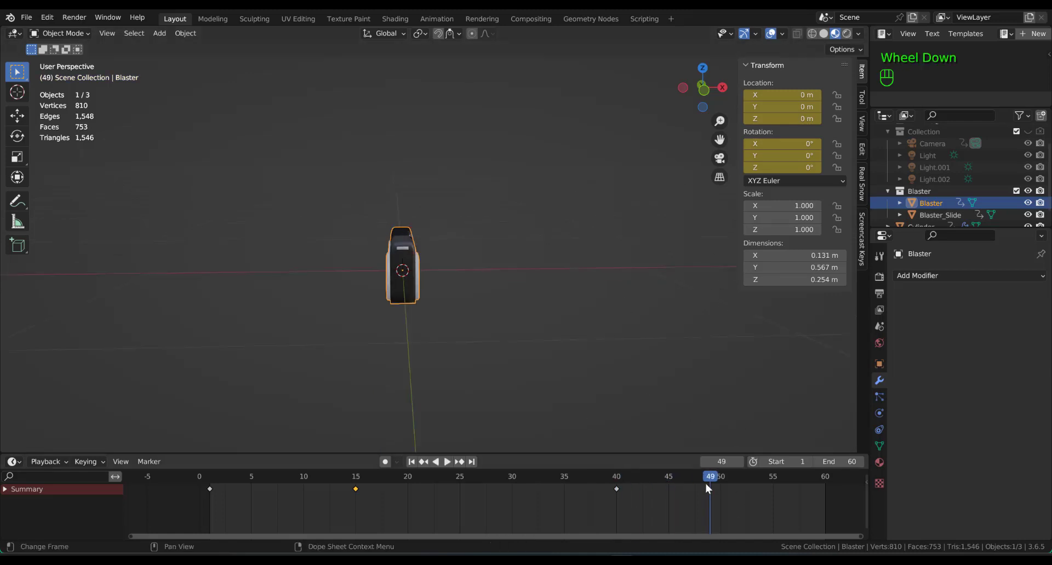
left_click_drag(244, 496, 210, 496)
Place the 3D cursor at the centre of the blaster's muzzle, facing the barrel opening.
scroll(435, 335, "up", 2)
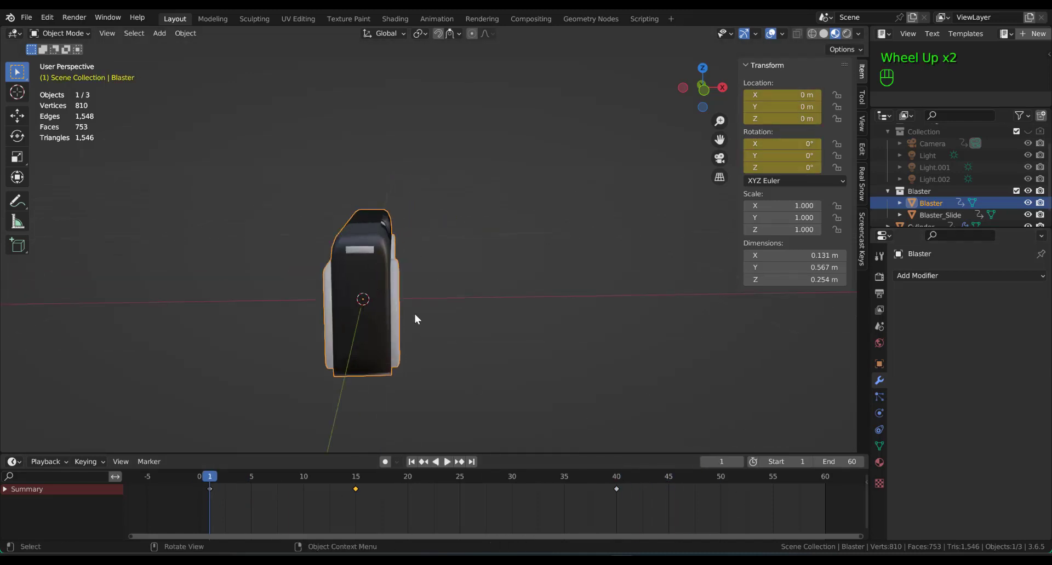
key("KP_9")
key("KP_1")
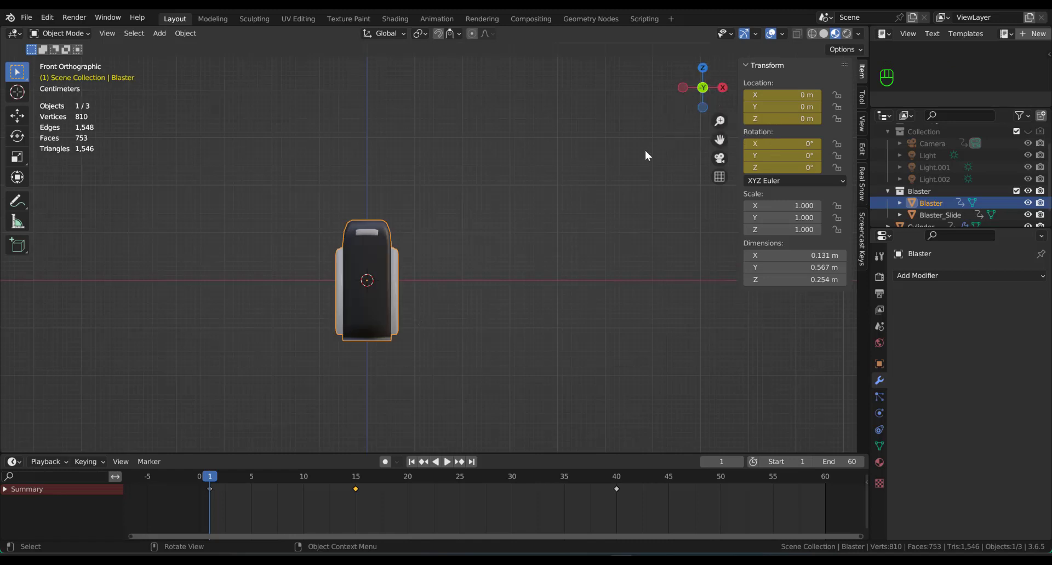
key("KP_9")
scroll(682, 252, "up", 3)
middle_click_drag(677, 256, 497, 256, "shift")
right_click(428, 262, "shift")
left_click(672, 255)
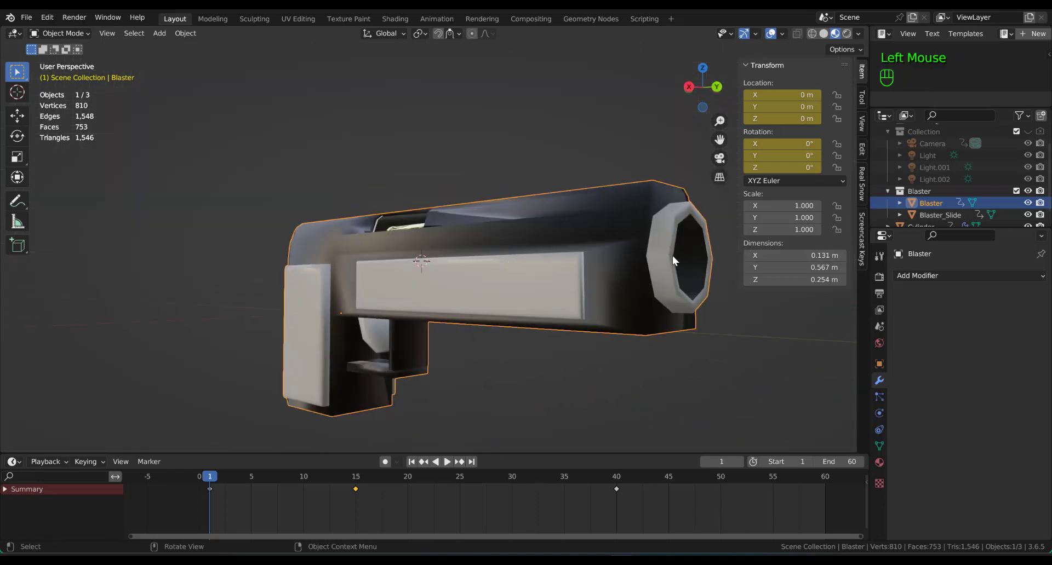
middle_click_drag(691, 257, 711, 316)
key("KP_9")
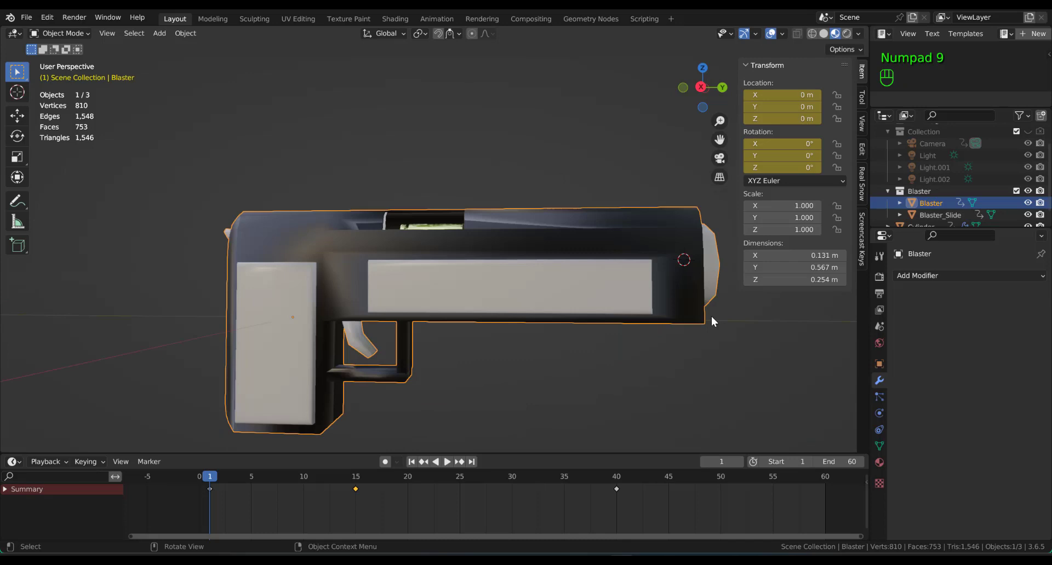
key("KP_9")
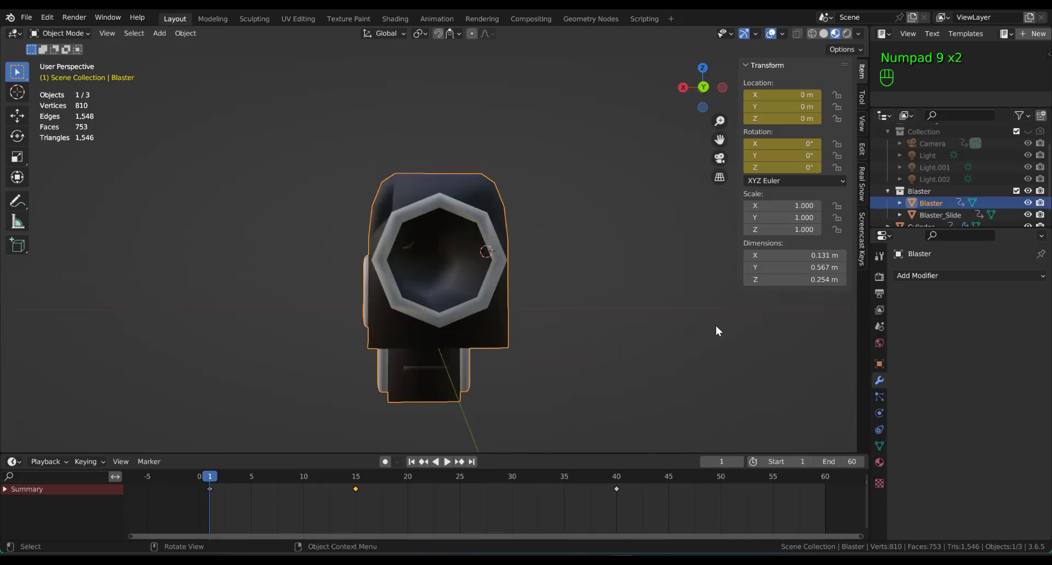
right_click(436, 257, "shift")
Add a cone mesh at the 3D cursor and scale it down to about 0.036 to fit the muzzle.
key("shift+a")
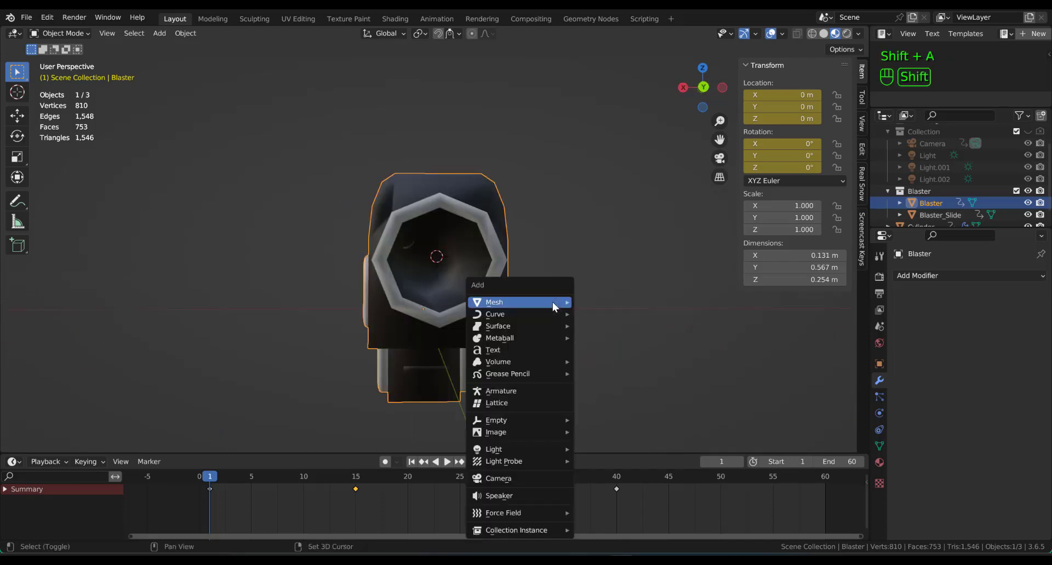
mouse_move(554, 303)
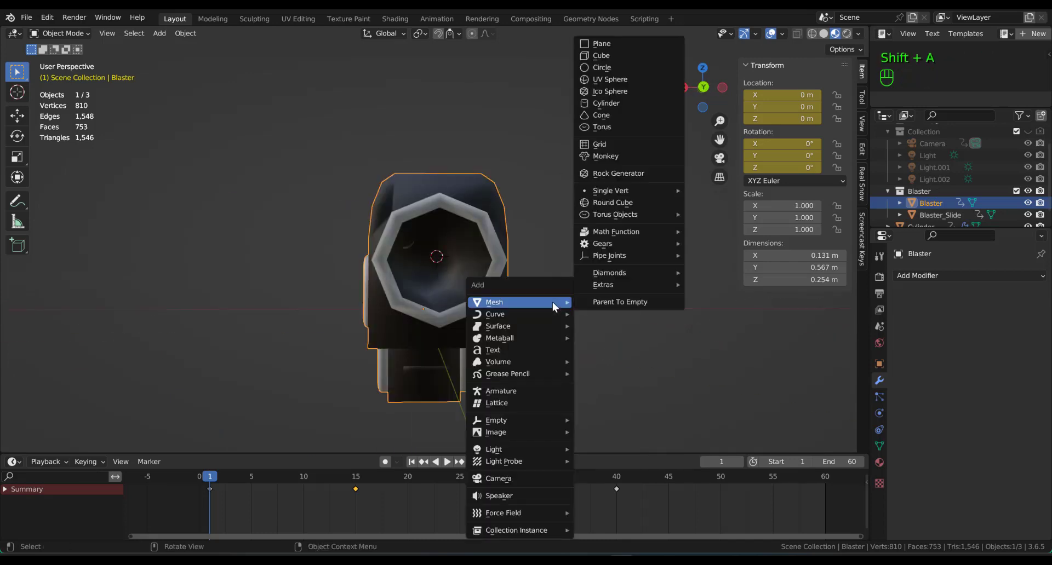
left_click(622, 114)
key("s")
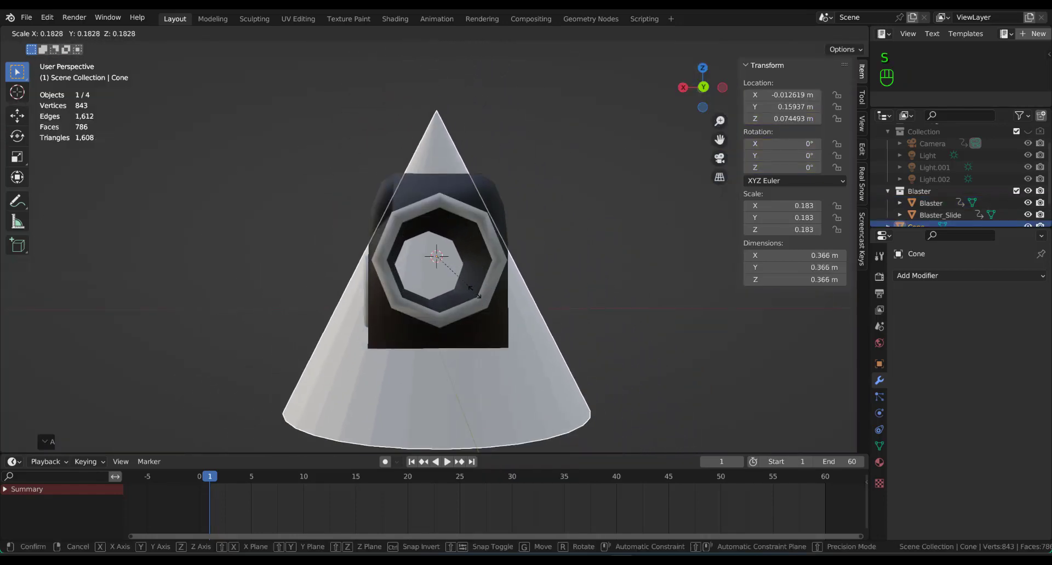
left_click(445, 264)
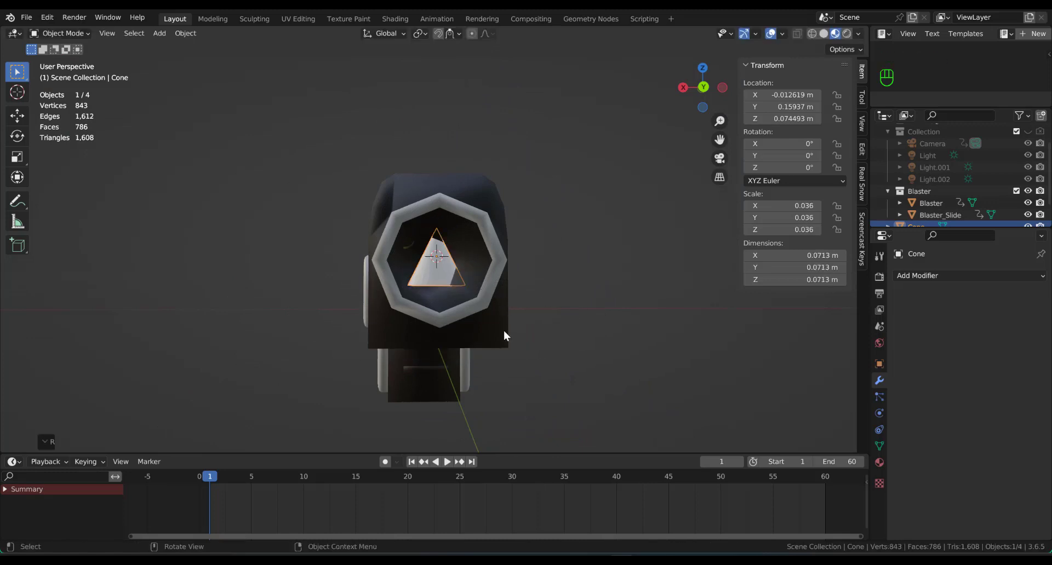
Rotate the cone -90° about X and move it along Y to about 0.50 m so it points out of the muzzle.
type("rx-90")
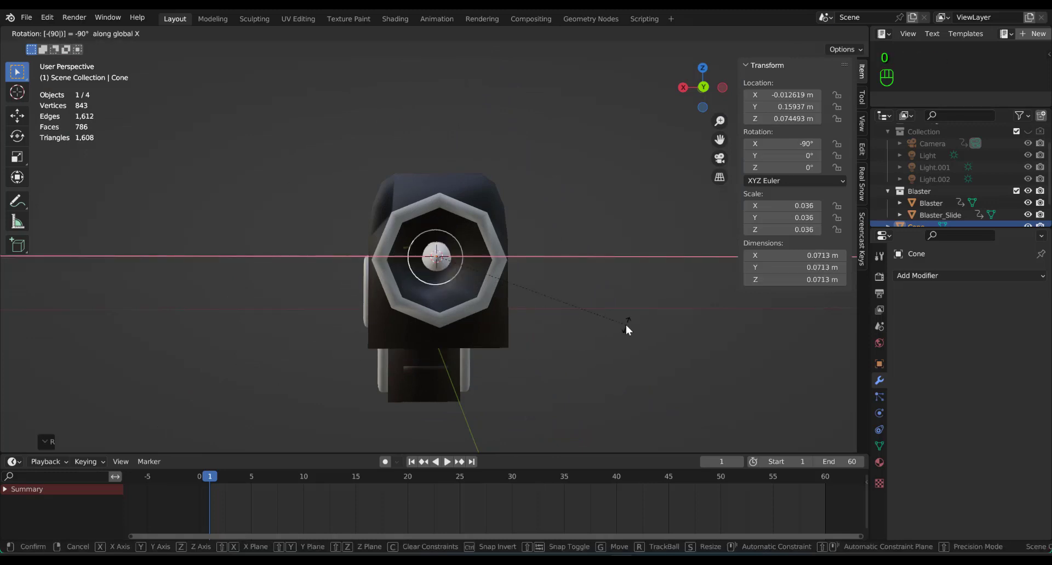
key("Return")
middle_click_drag(625, 324, 669, 326)
key("g")
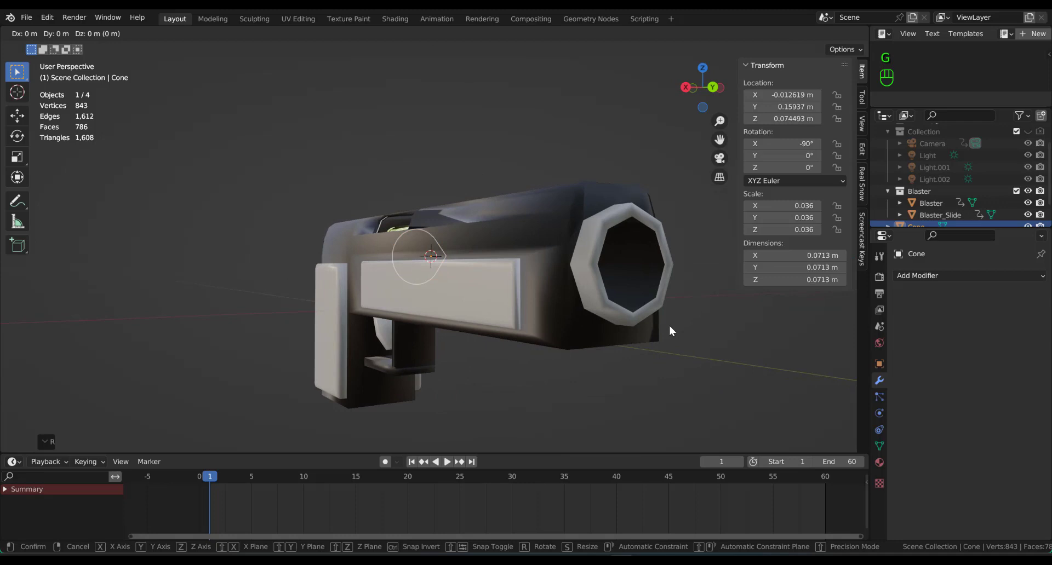
key("y")
left_click(2, 377)
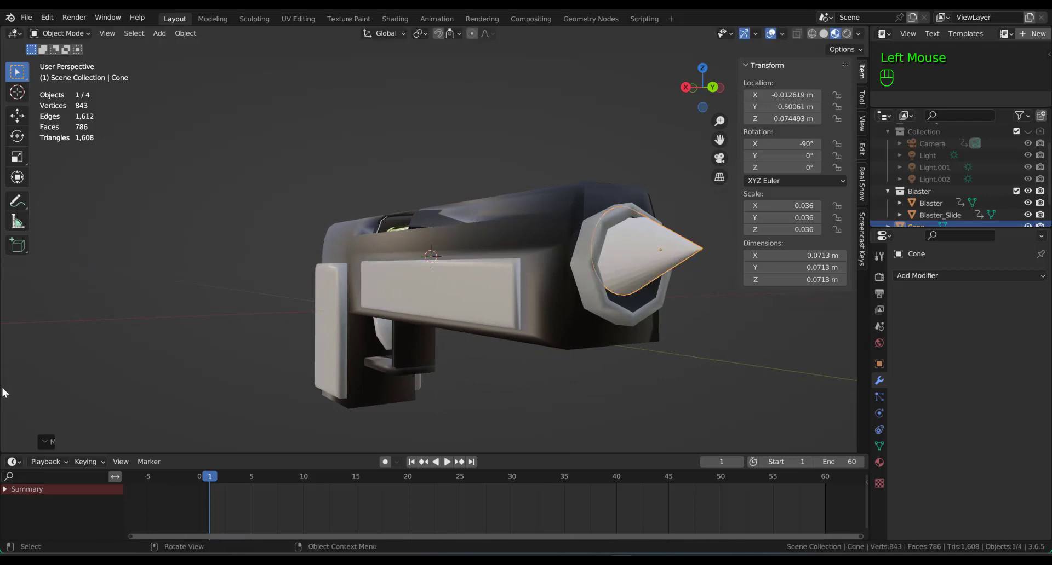
Scale the cone to about 0.029 and move it along Z to 0.064 m and X to 0.001 m to centre it in the muzzle.
key("s")
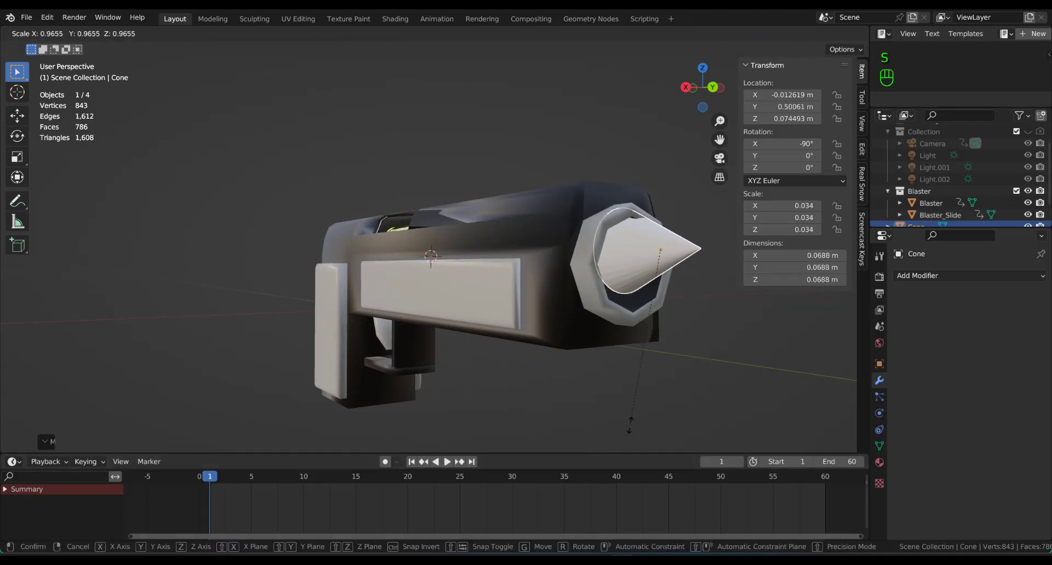
left_click(637, 396)
key("g")
key("z")
left_click(636, 409)
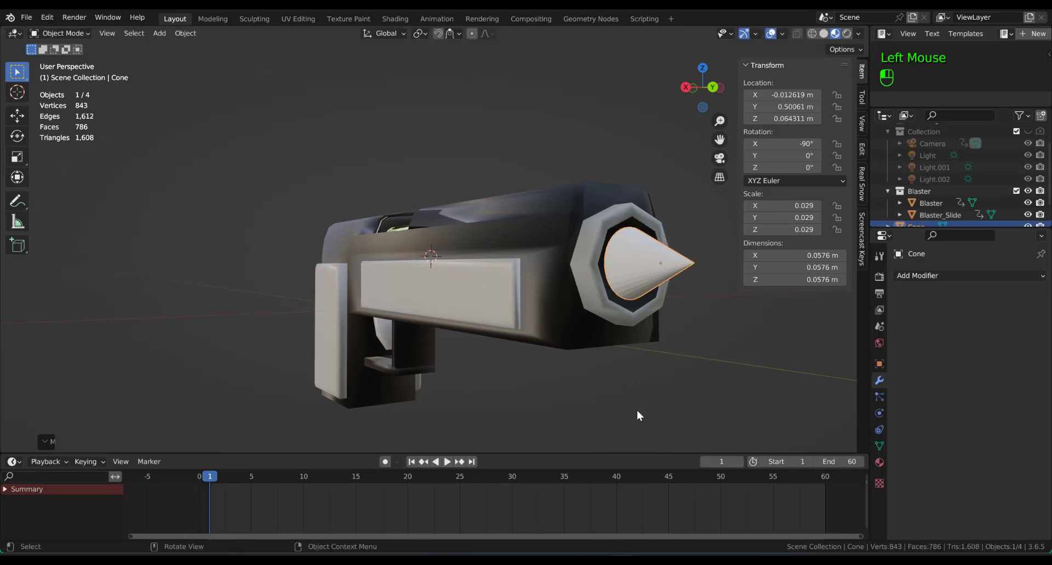
middle_click_drag(636, 410, 583, 427)
key("g")
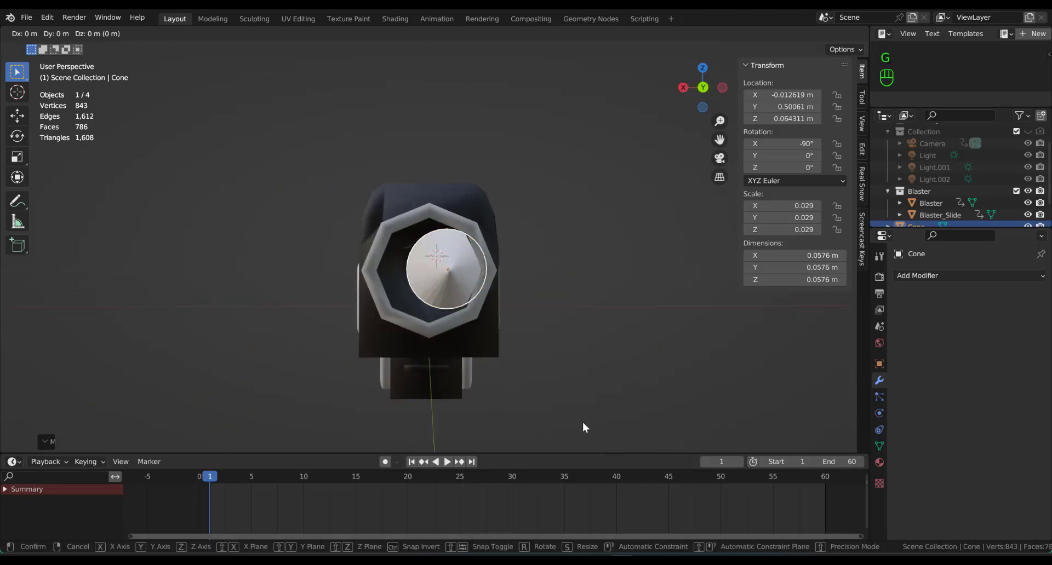
key("x")
left_click(561, 422)
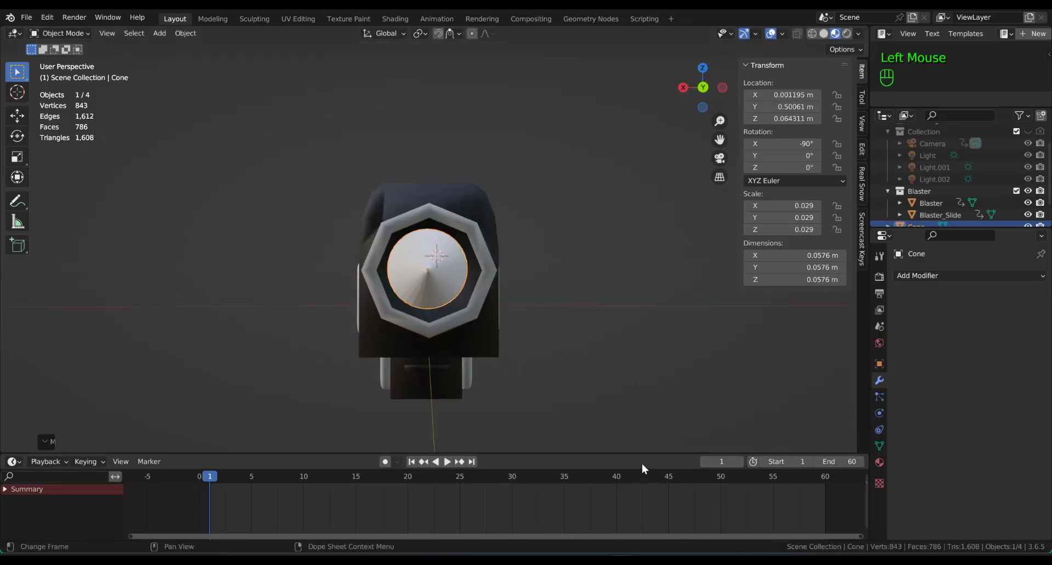
Shade the cone smooth and assign it the existing Brass material.
middle_click_drag(642, 463, 682, 394)
left_click(589, 252)
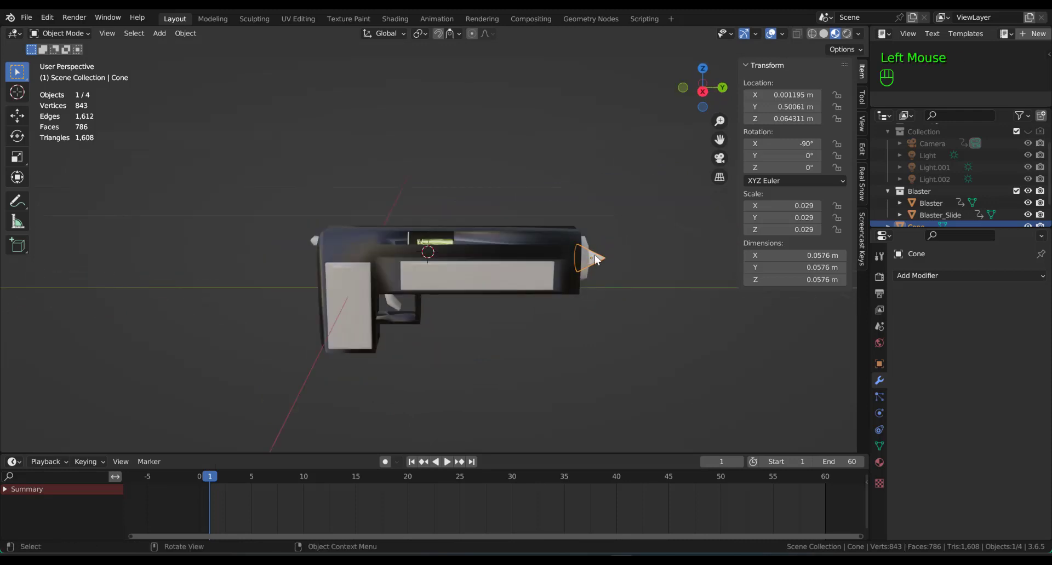
right_click(594, 255)
left_click(593, 255)
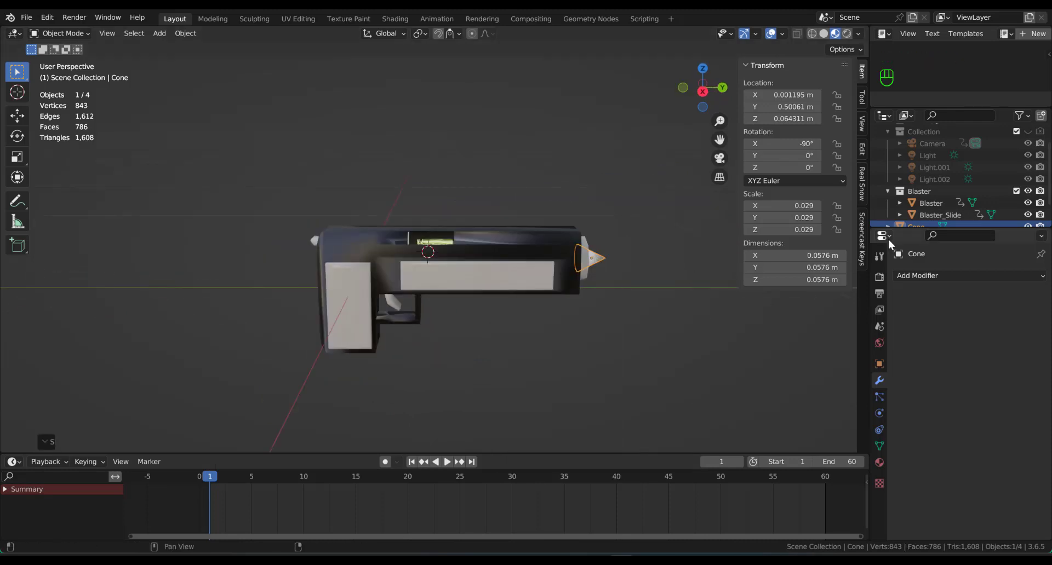
left_click(879, 463)
left_click(900, 326)
left_click(796, 356)
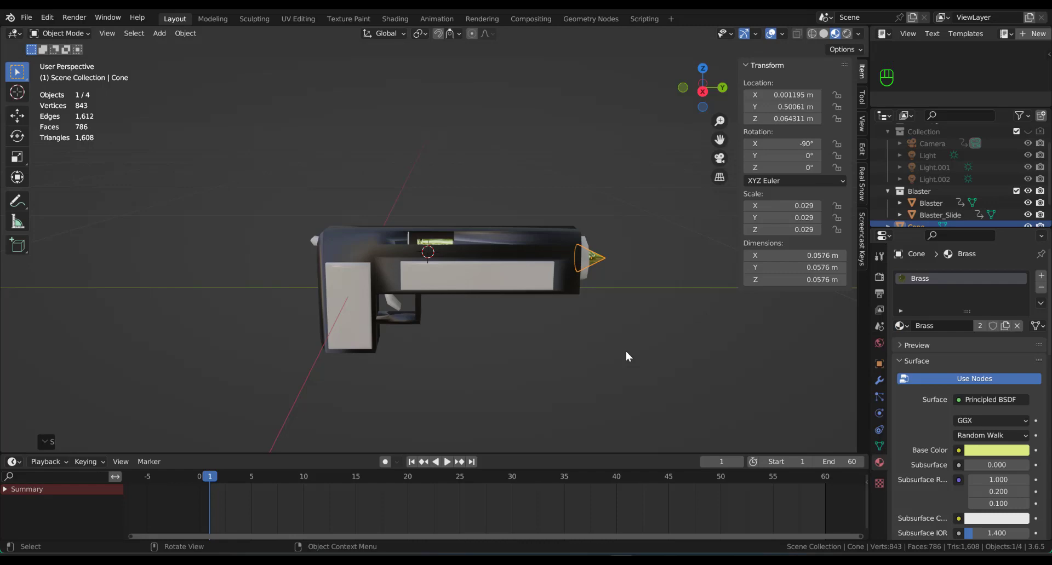
Move the cone back along Y to about 0.459 m inside the barrel and keyframe its location, rotation and scale at frame 1.
key("g")
key("y")
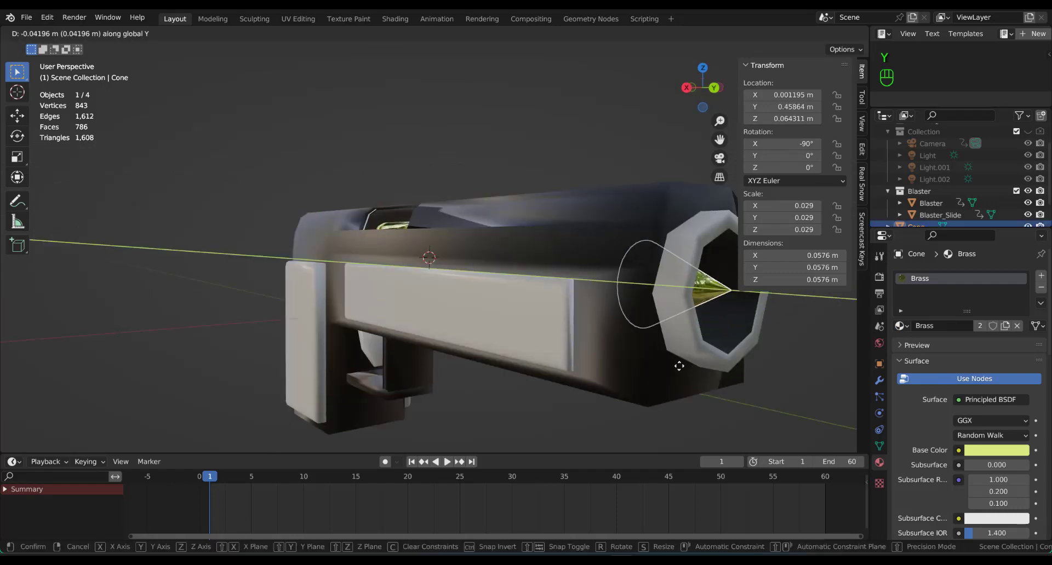
left_click(679, 366)
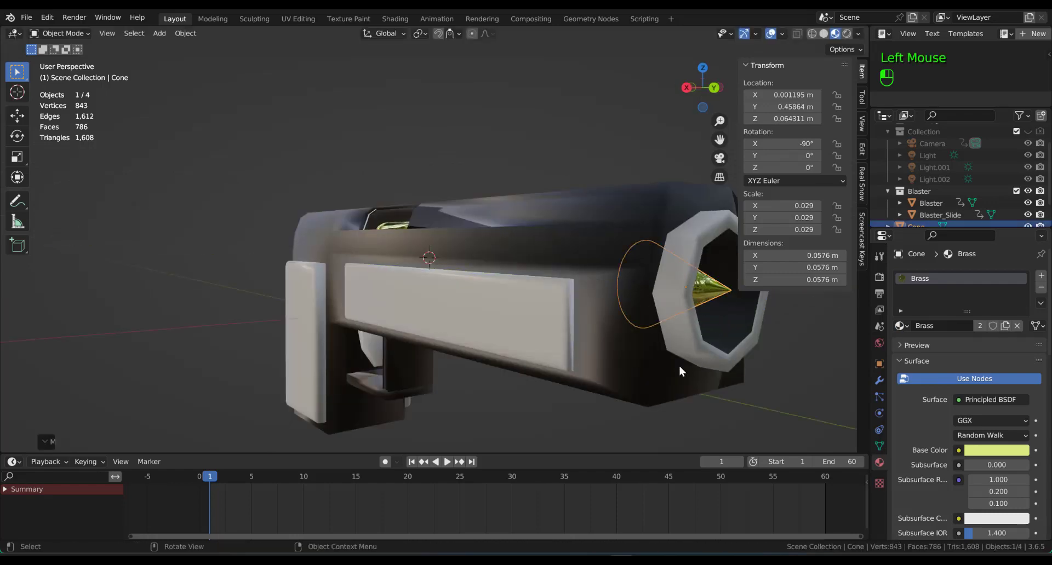
scroll(705, 334, "down", 2)
middle_click_drag(705, 334, 712, 333)
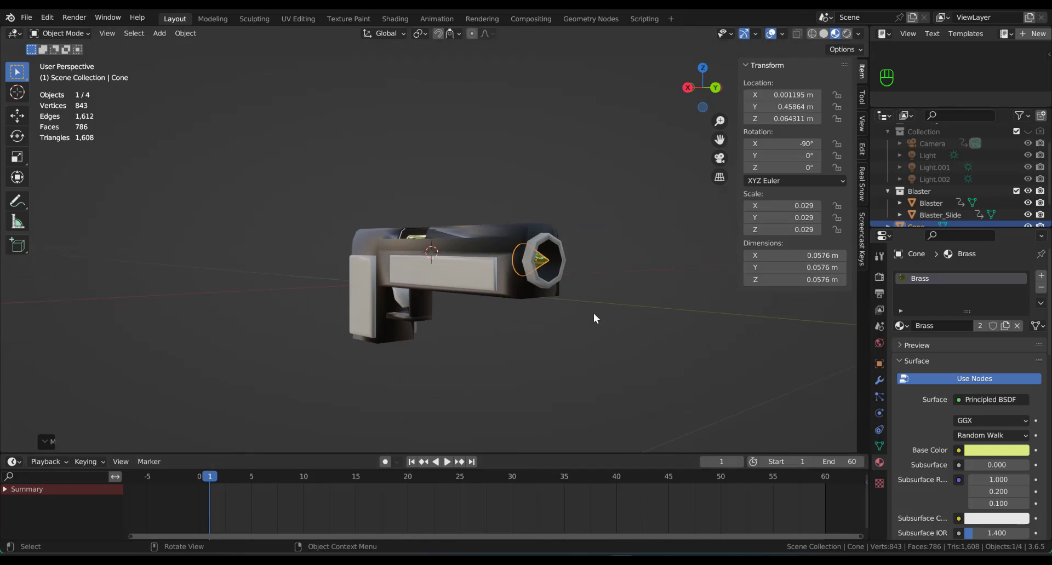
key("i")
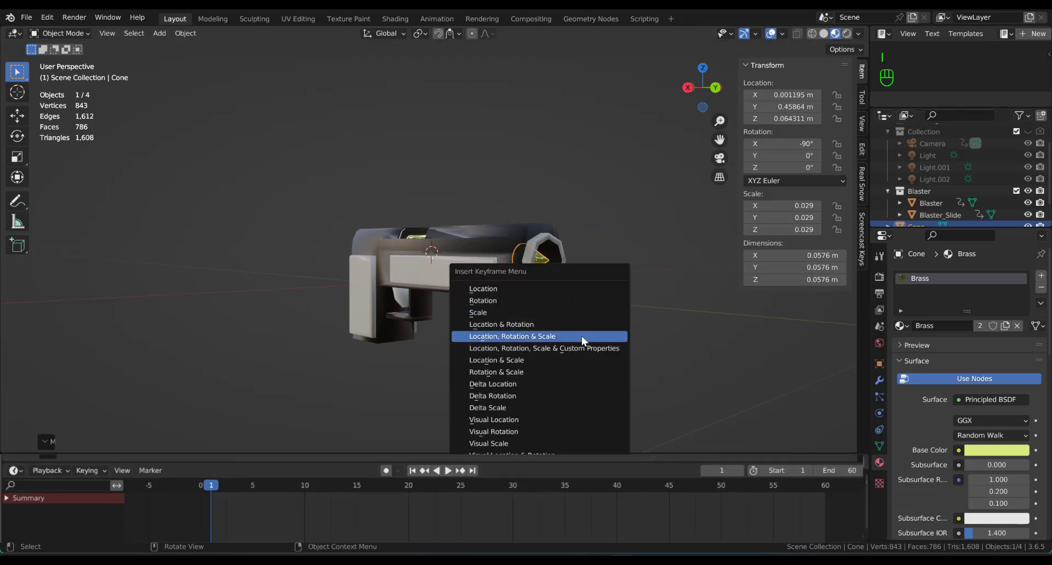
left_click(581, 336)
Return to frame 1, isolate the Bullet cone in local view and open its mesh in Edit Mode.
key("KP_Decimal")
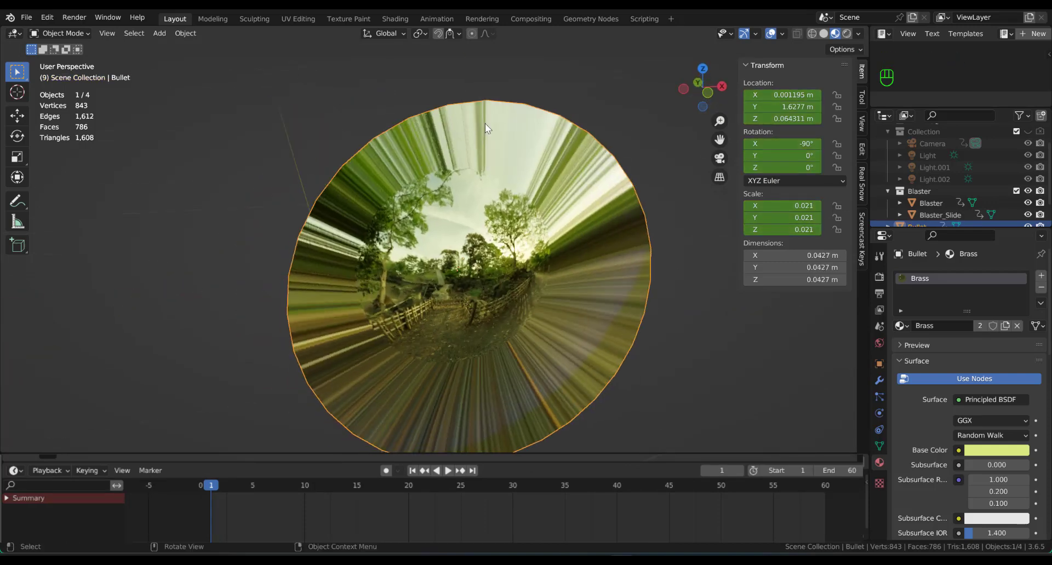
scroll(485, 123, "down", 8)
middle_click_drag(485, 124, 337, 136)
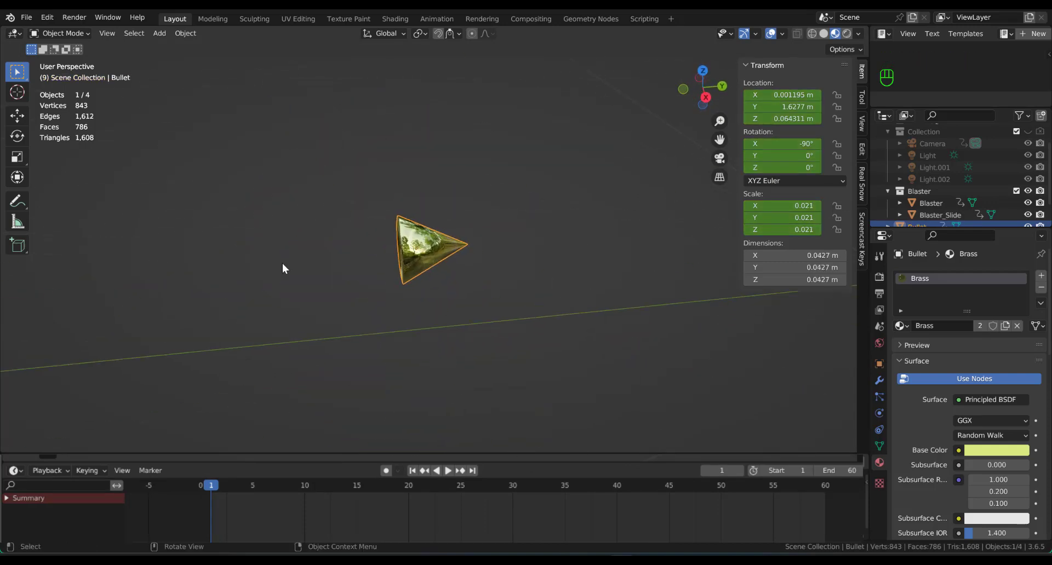
left_click(211, 487)
scroll(215, 363, "up", 2)
key("KP_Decimal")
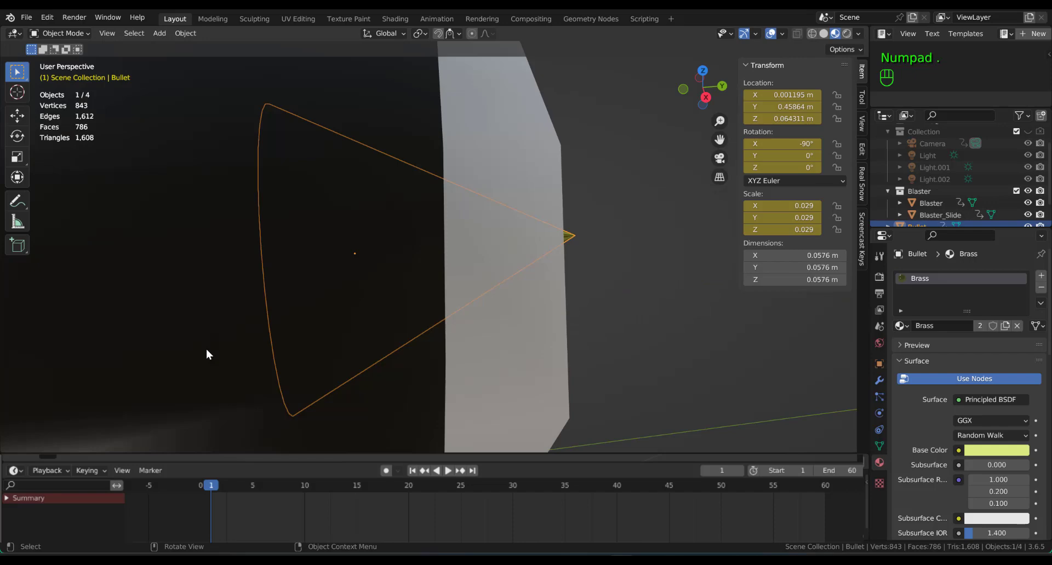
key("KP_Divide")
middle_click_drag(206, 350, 291, 324)
key("Tab")
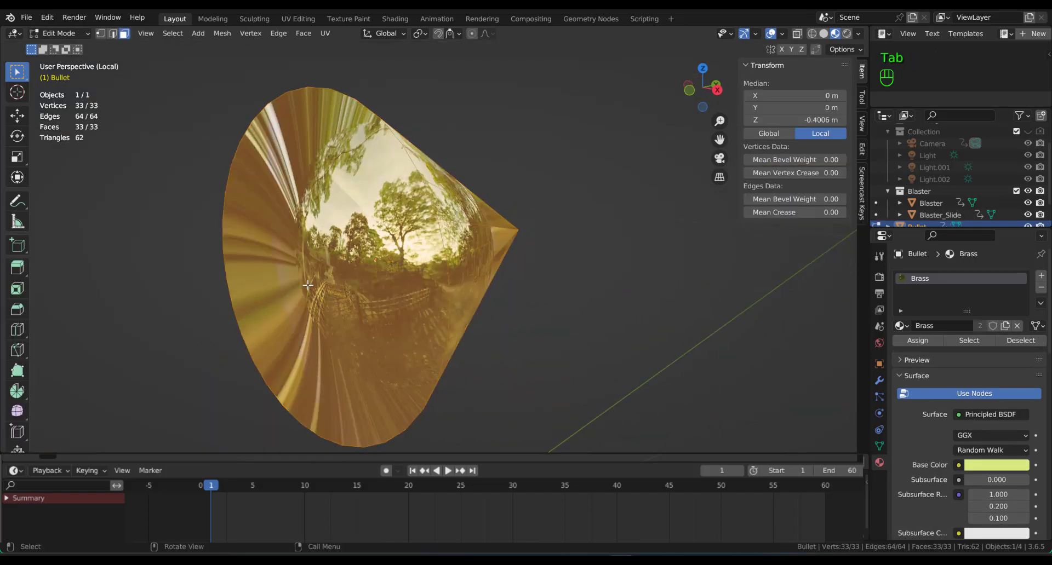
Extrude the bullet cone's base face backward and scale the end face down to form a tapered body.
left_click(379, 219)
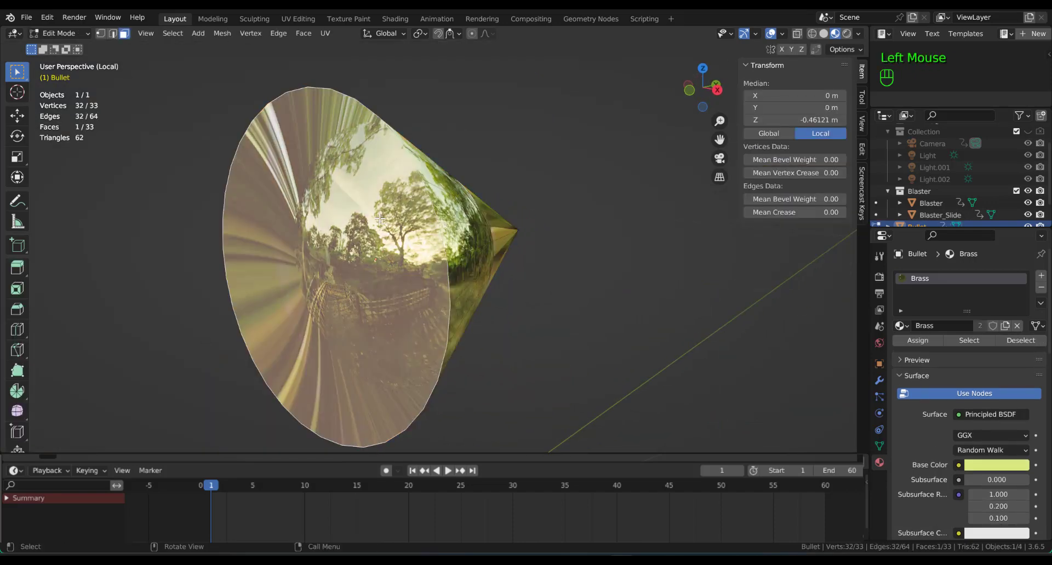
key("e")
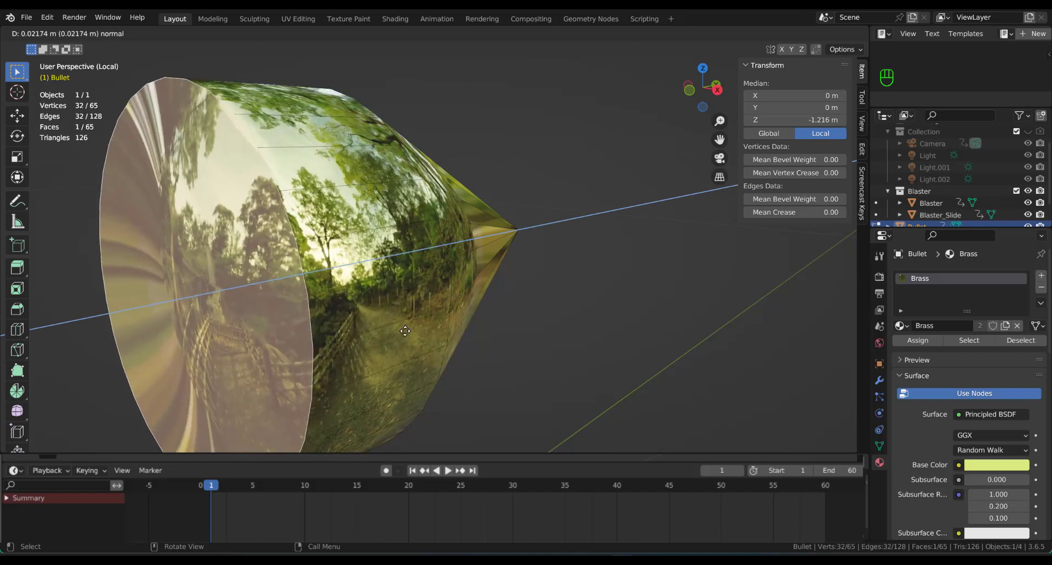
left_click(384, 346)
key("s")
left_click(301, 350)
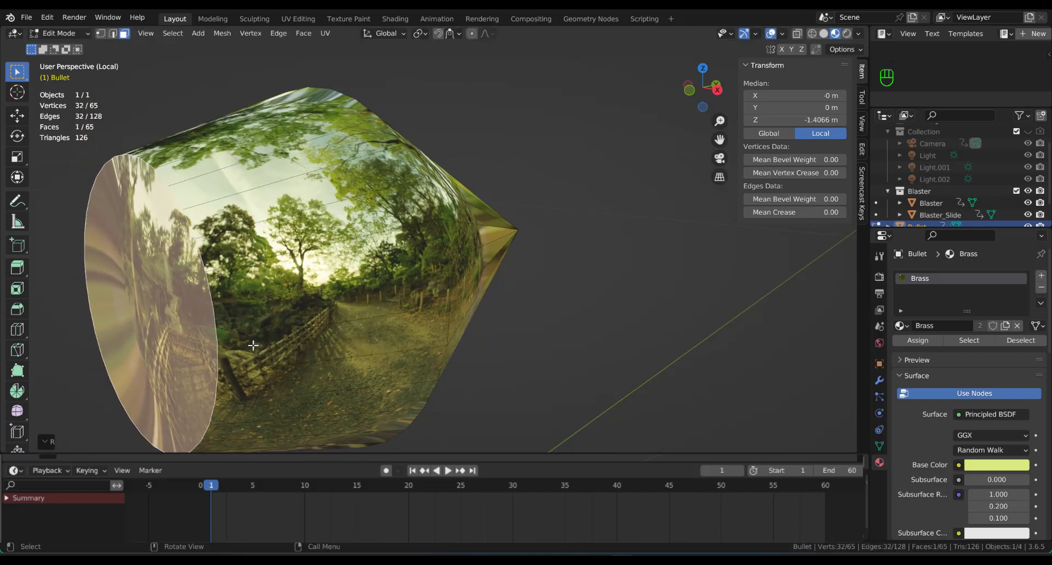
Extrude the bullet's rear face a second, shorter distance, shrink it to round off the tail, and return to Object Mode.
key("e")
left_click(190, 352)
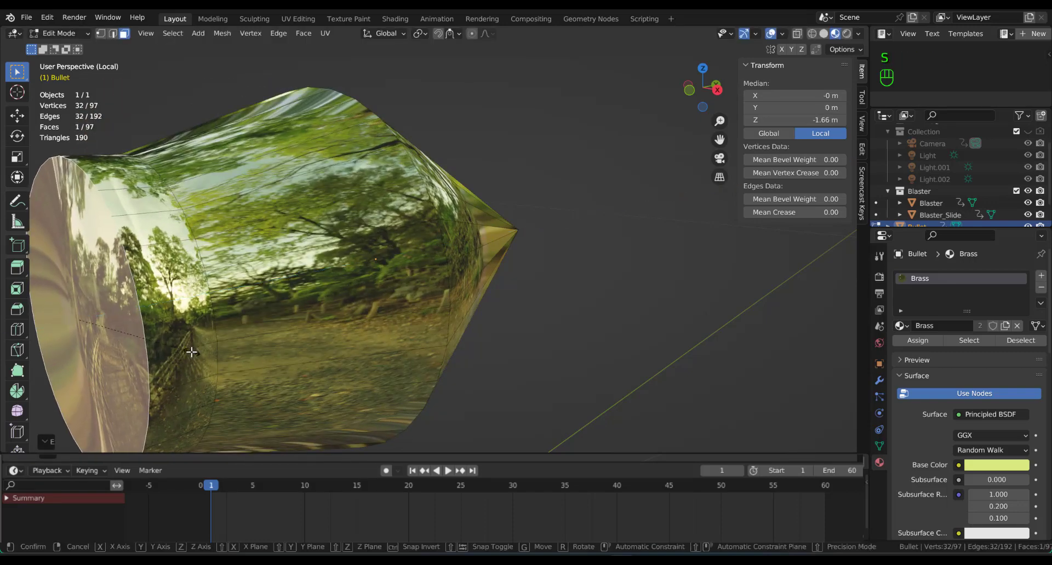
key("s")
left_click(159, 332)
middle_click_drag(229, 331, 247, 300)
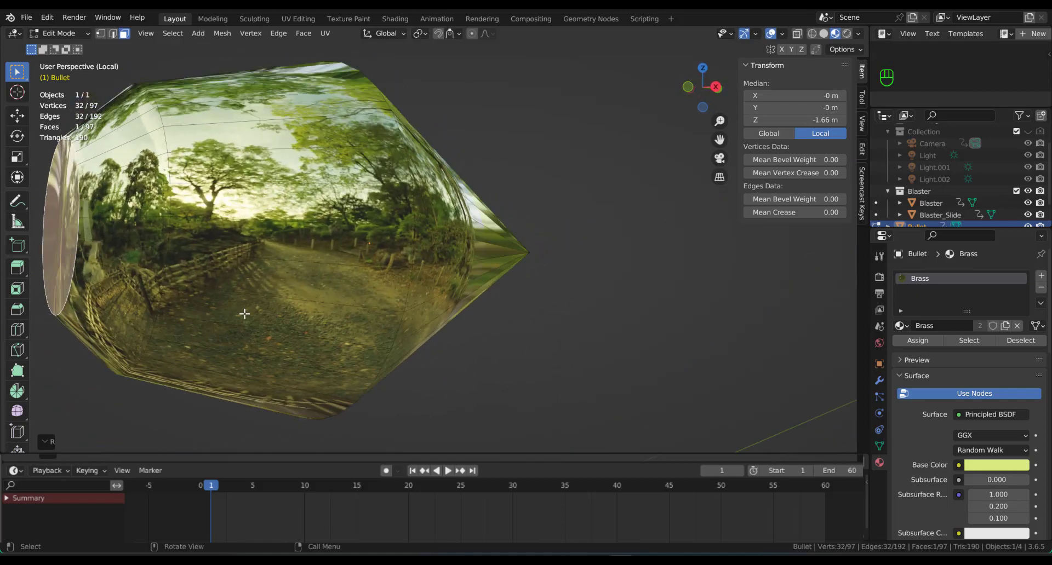
scroll(246, 298, "down", 2)
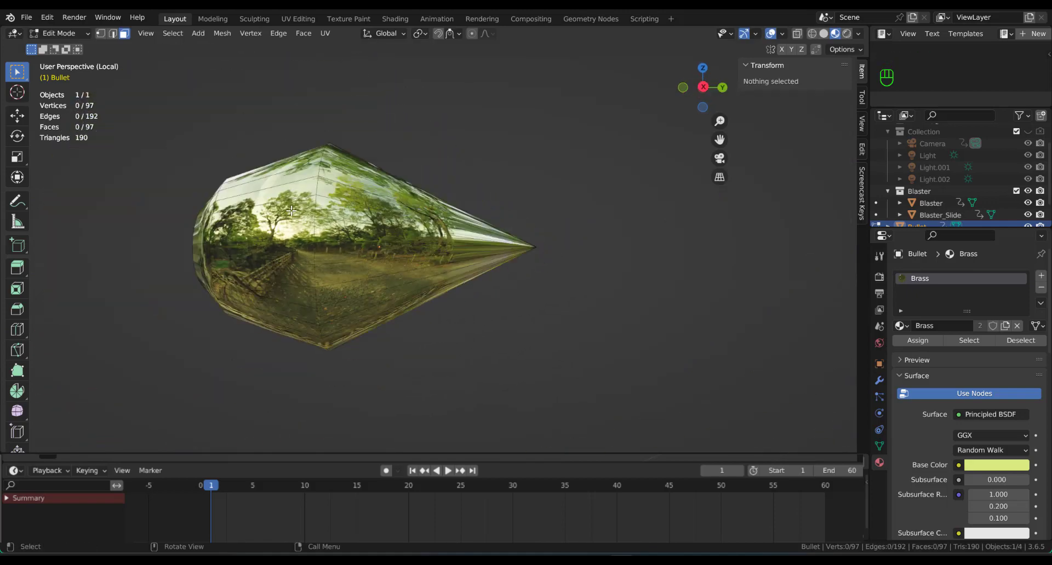
key("Tab")
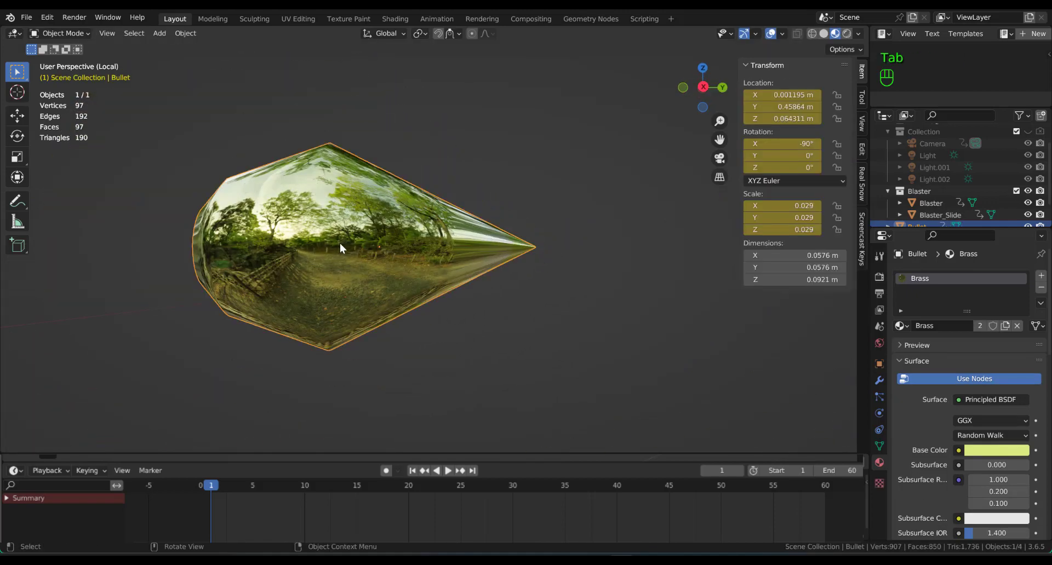
Keyframe the reshaped bullet's location, rotation and scale at frame 1 and leave local view.
middle_click_drag(339, 243, 310, 259)
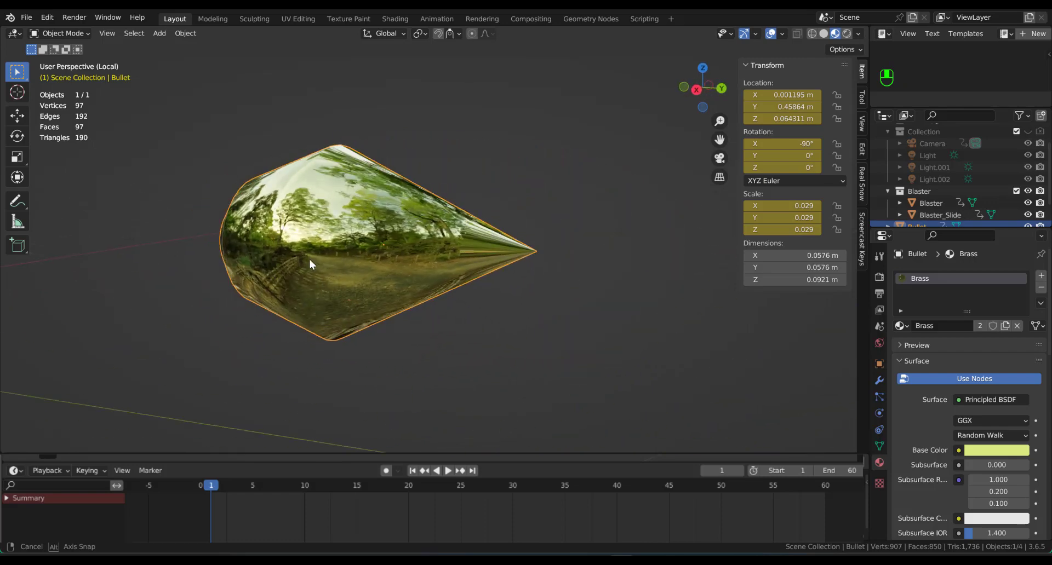
key("i")
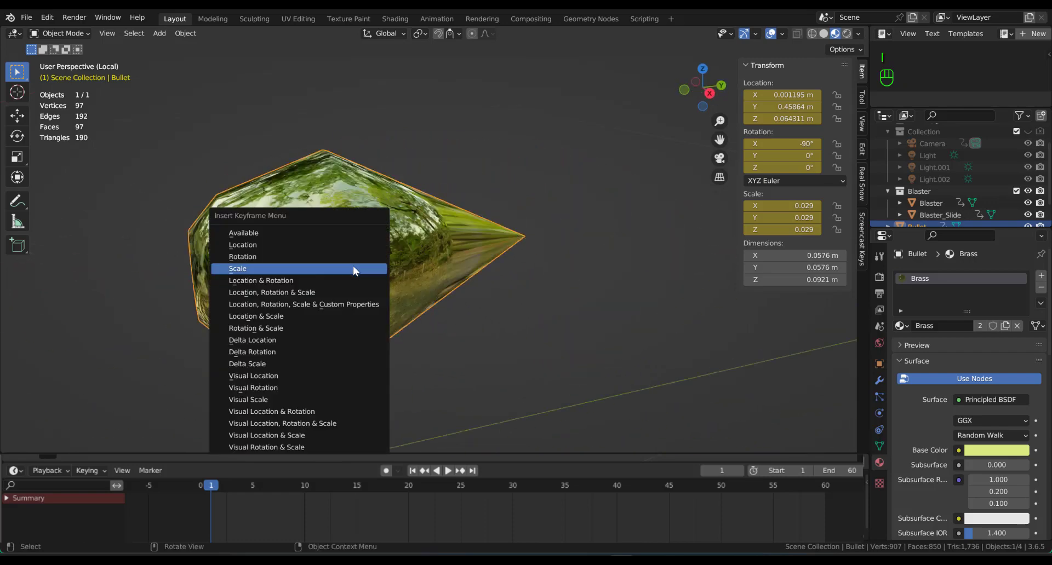
left_click(346, 293)
key("slash")
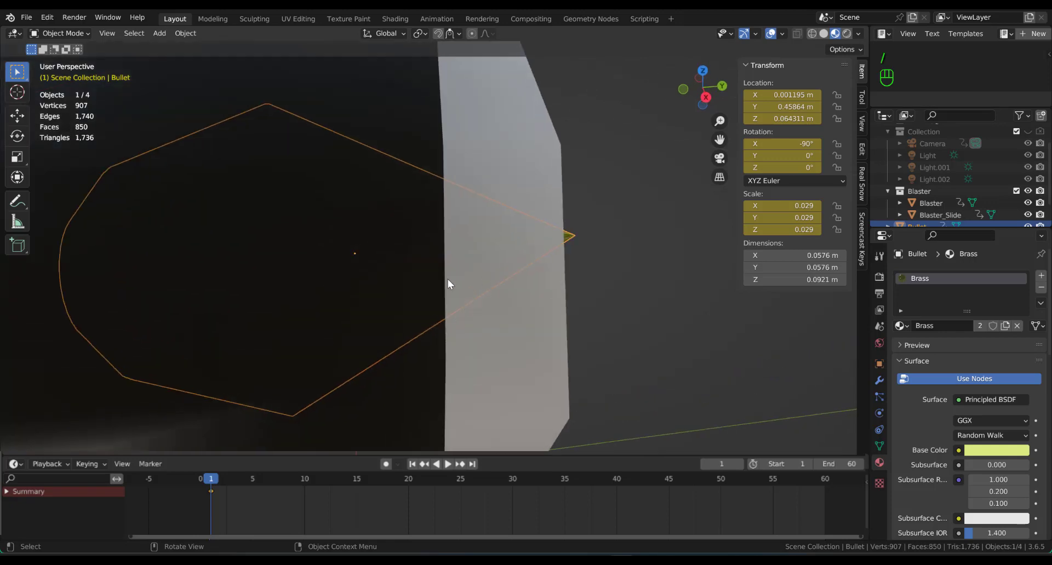
scroll(448, 278, "down", 3)
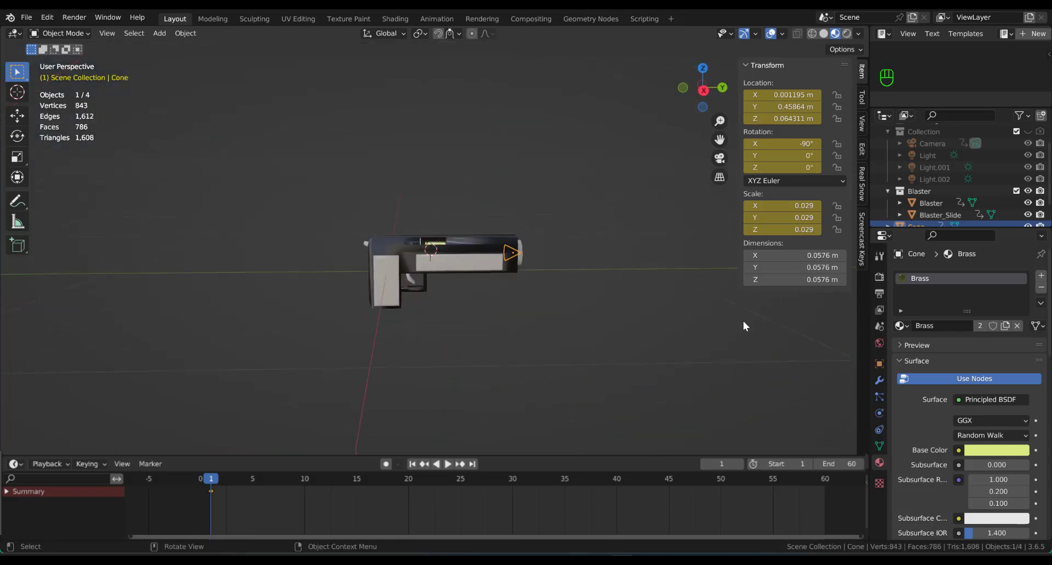
key("g")
key("y")
right_click(779, 343)
At frame 10, move the cone forward along Y to about 2.03 m and keyframe its location.
left_click(304, 479)
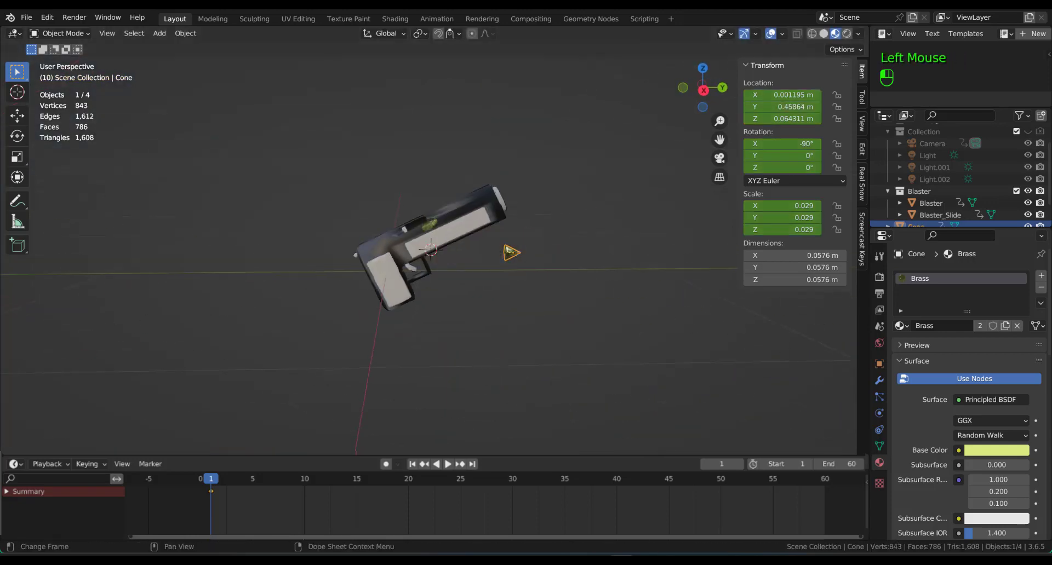
scroll(409, 398, "down", 3)
key("g")
key("y")
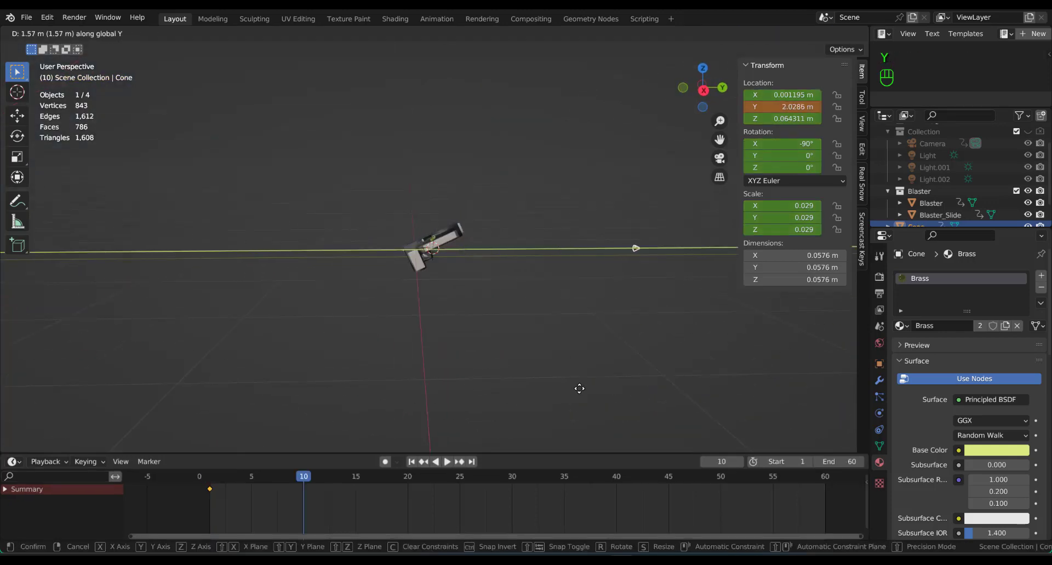
left_click(559, 401)
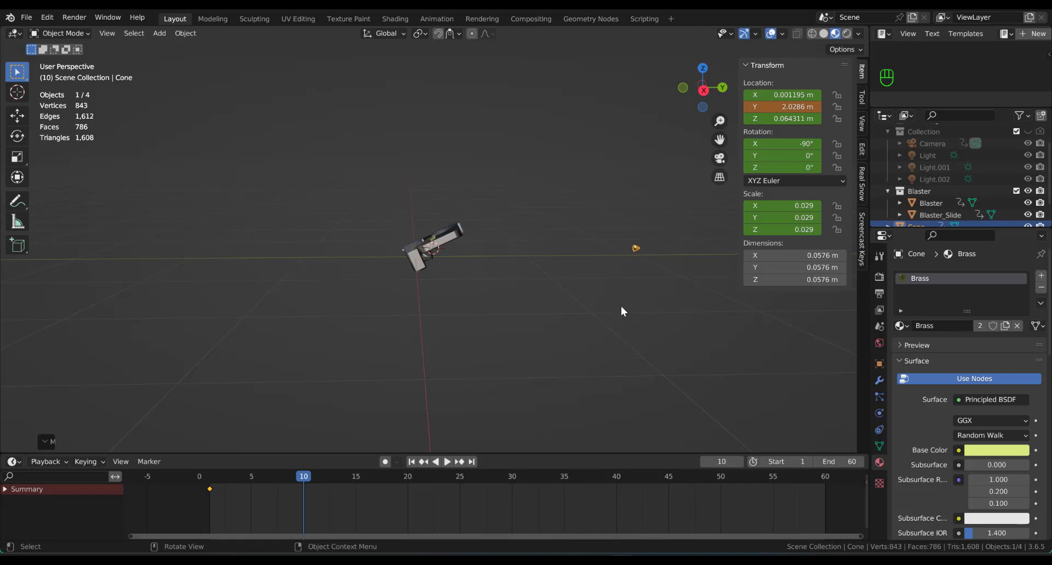
key("i")
left_click(567, 278)
Play back the cone's flight from the camera view and stop the playback.
key("KP_0")
key("space")
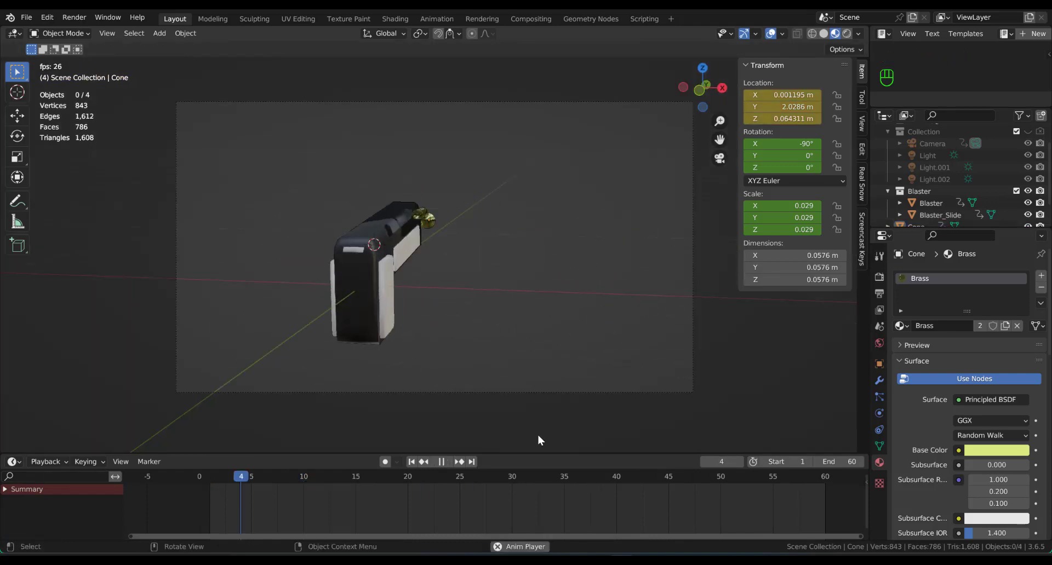
key("space")
At frame 20, move the cone farther along Y to about 6.29 m.
left_click(469, 197)
left_click_drag(439, 477, 407, 501)
key("g")
key("y")
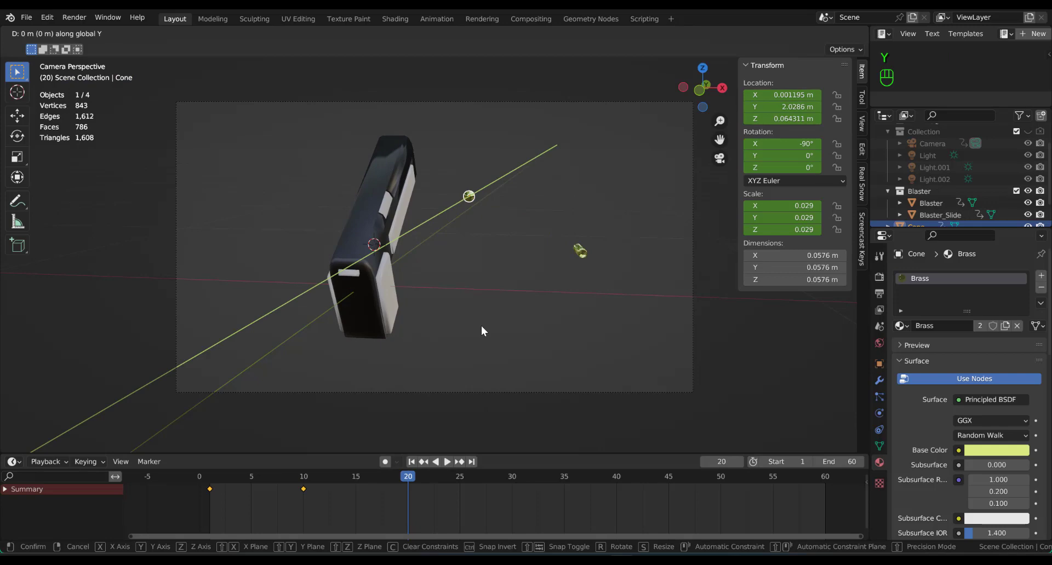
left_click(563, 245)
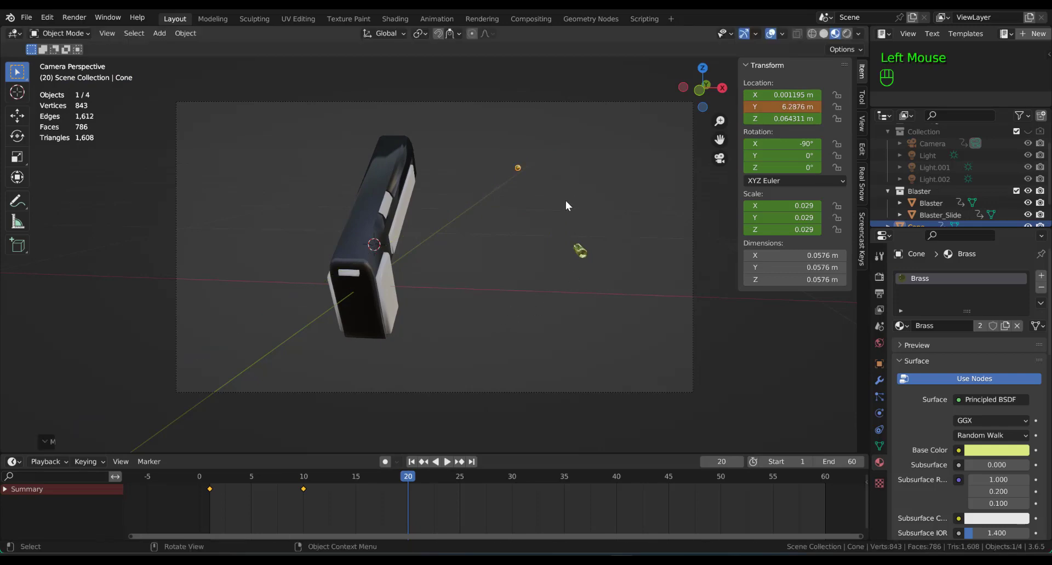
Set the cone's origin to its Center of Mass (Surface) and insert a keyframe at frame 20.
left_click(186, 33)
mouse_move(225, 62)
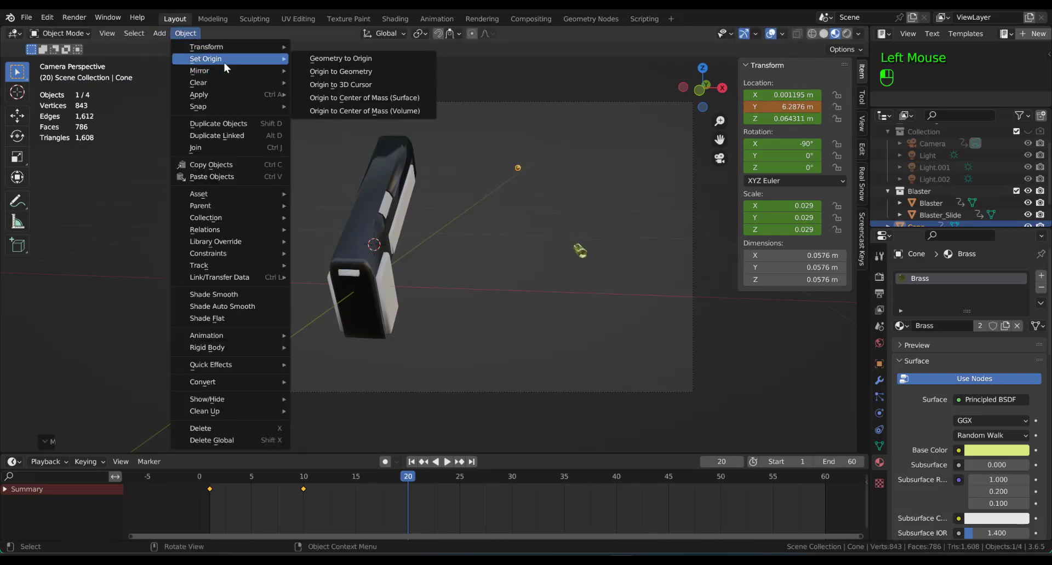
left_click(394, 97)
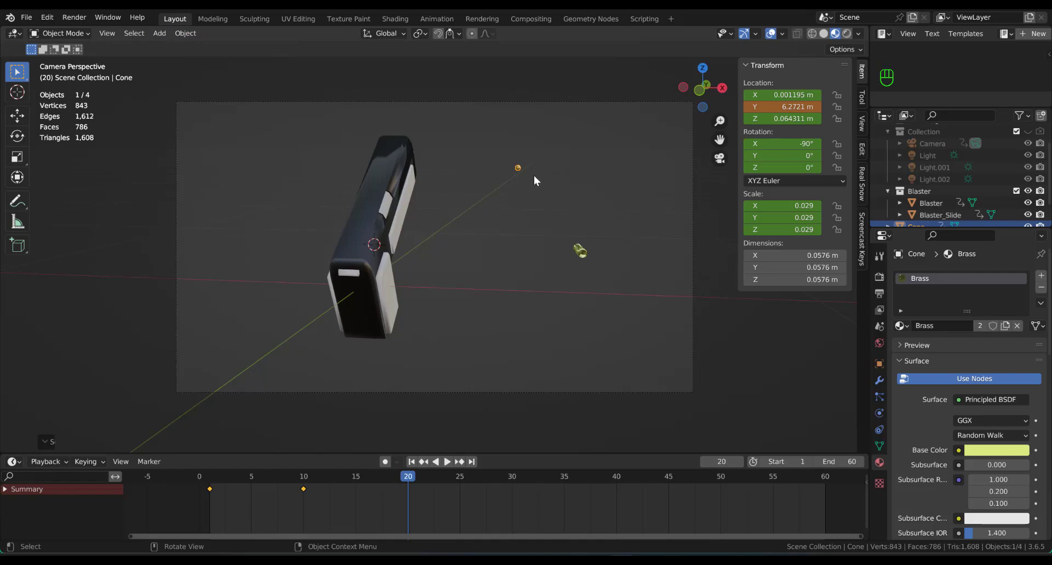
key("i")
left_click(492, 208)
At frame 25, set the cone's X, Y and Z scale to 0 so it vanishes.
left_click_drag(405, 481, 465, 498)
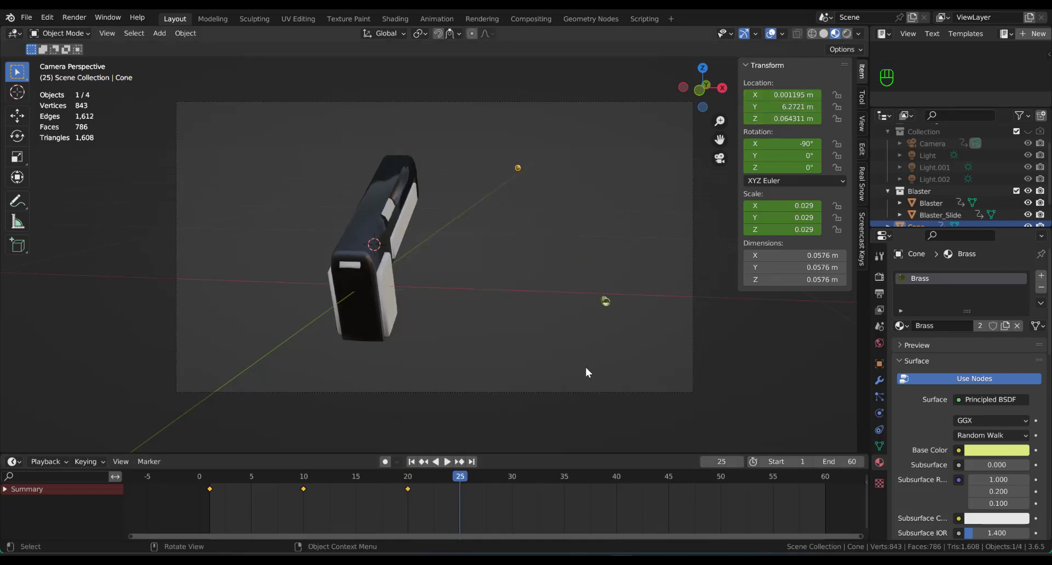
key("s")
left_click(503, 280)
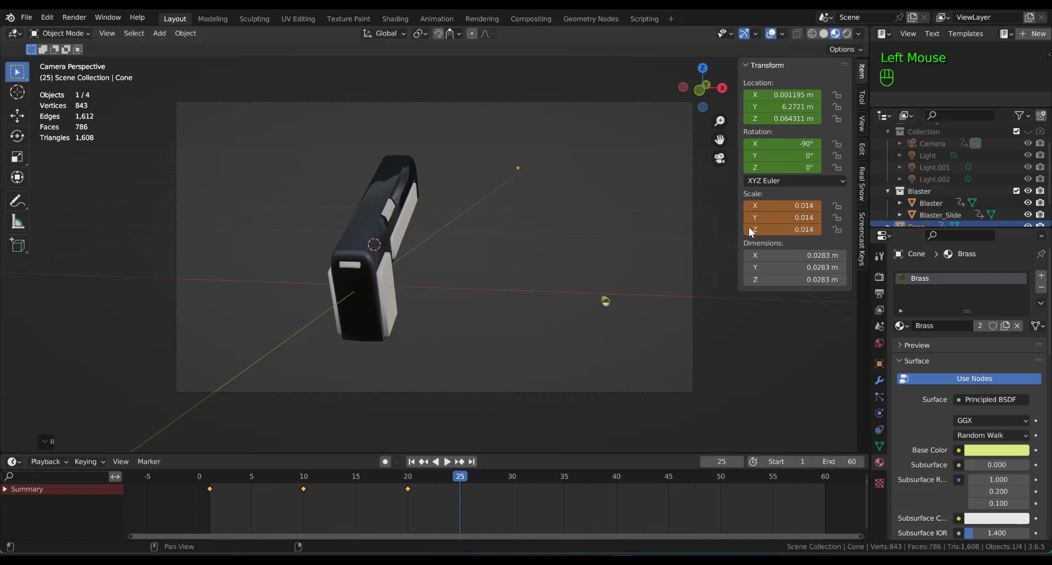
left_click_drag(786, 206, 786, 230)
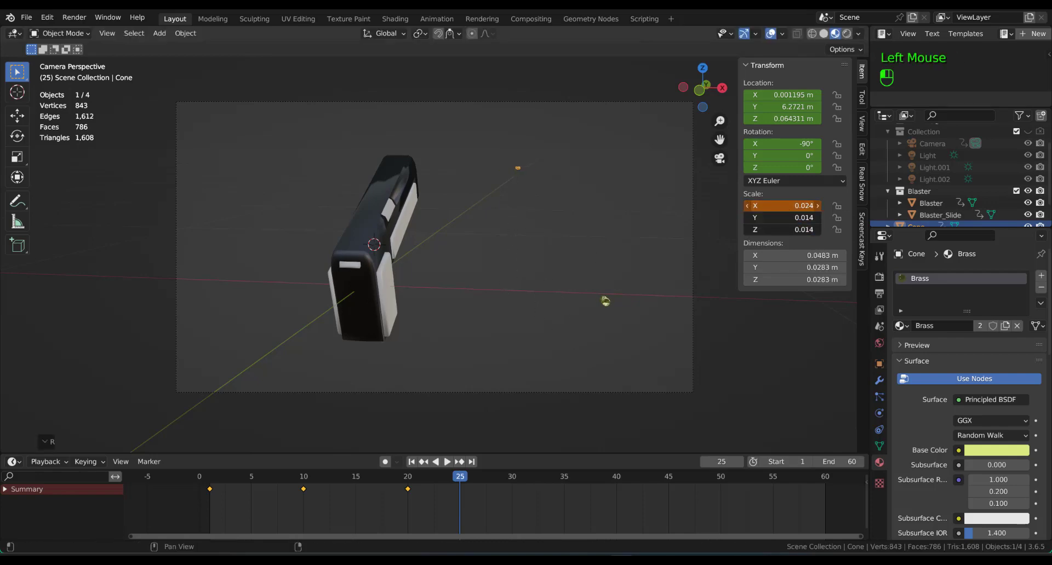
type("0")
key("Return")
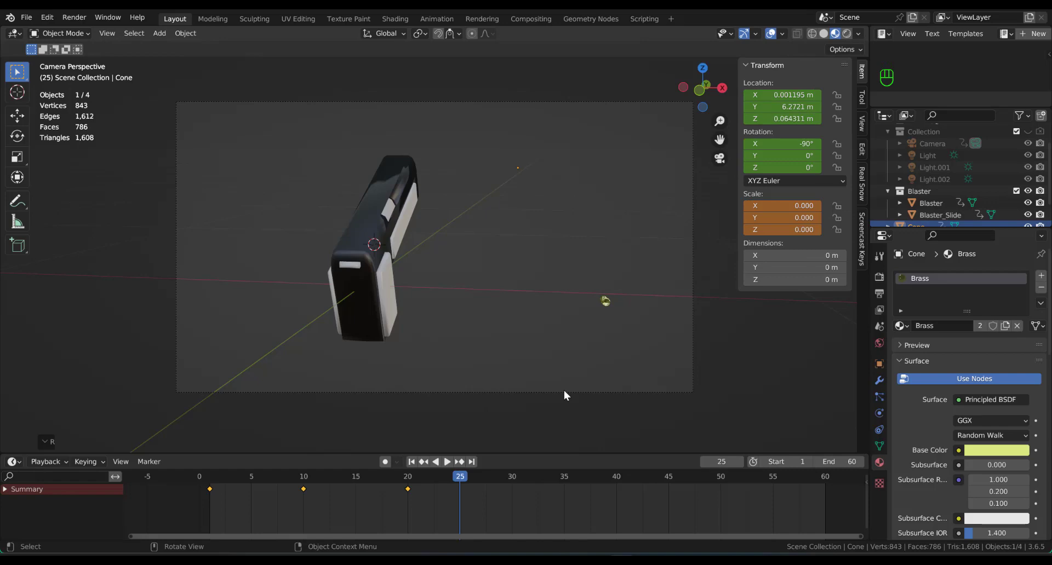
Insert a keyframe at frame 25 that stores the cone's zero scale and deselect the cone.
key("i")
left_click(460, 357)
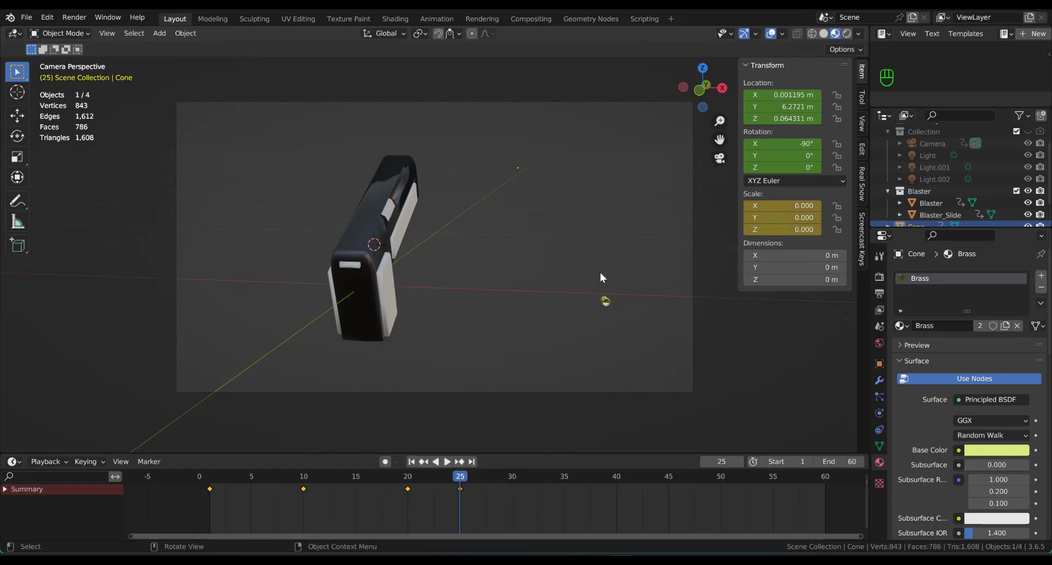
left_click(731, 362)
Play back the full firing animation and watch the blaster, casing and cone from the camera and from behind.
left_click(374, 290)
key("s")
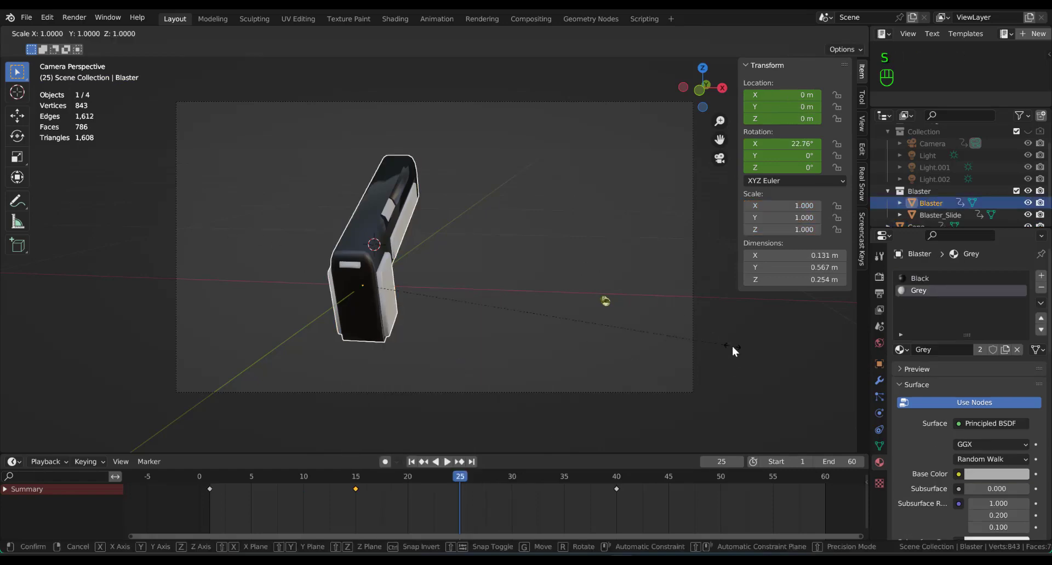
key("Return")
key("space")
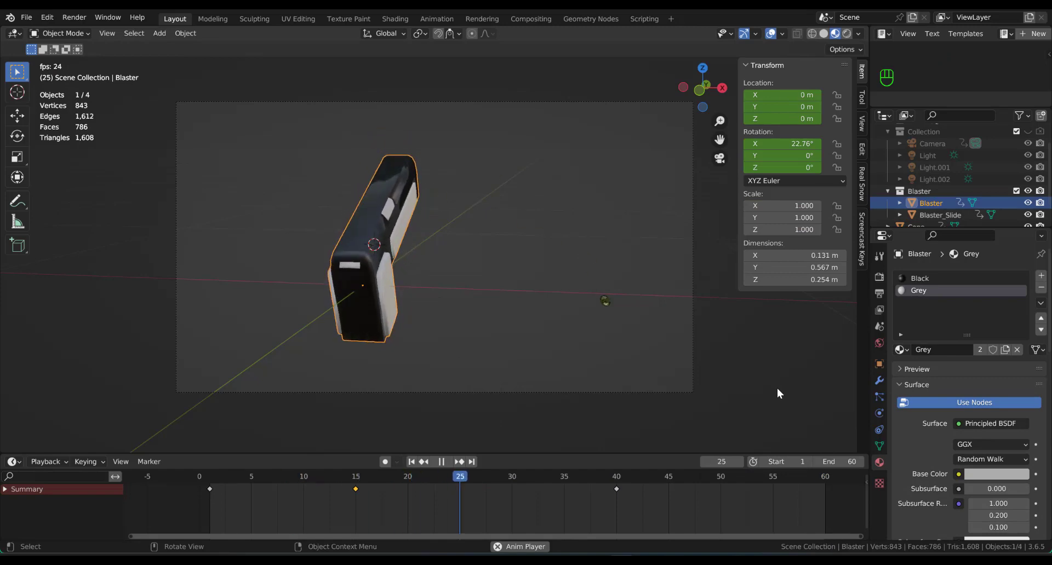
middle_click_drag(594, 363, 612, 357)
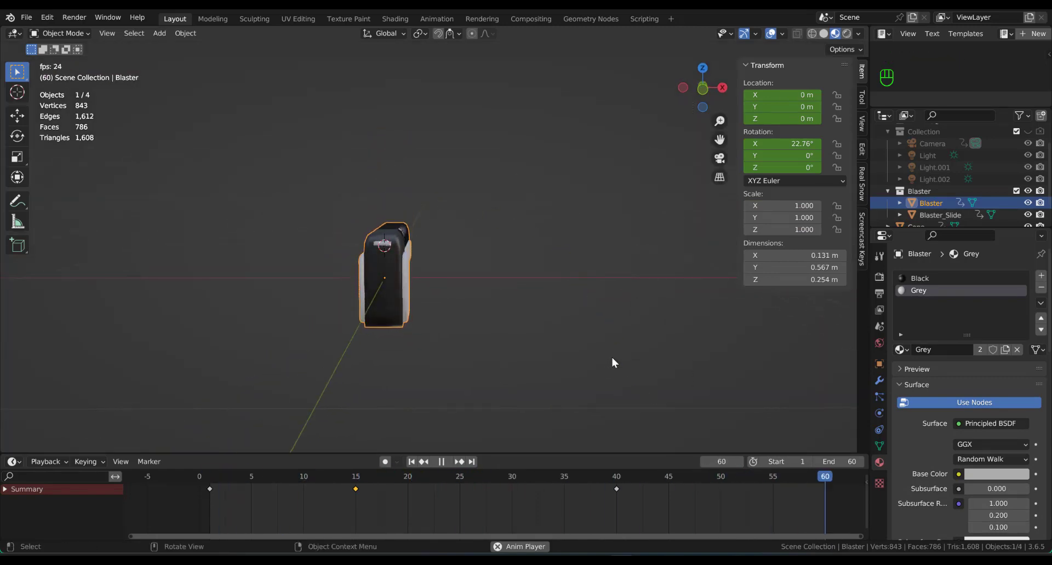
Stop the playback and rename the ejected brass cylinder as Shell.
left_click(454, 197)
key("Escape")
key("F2")
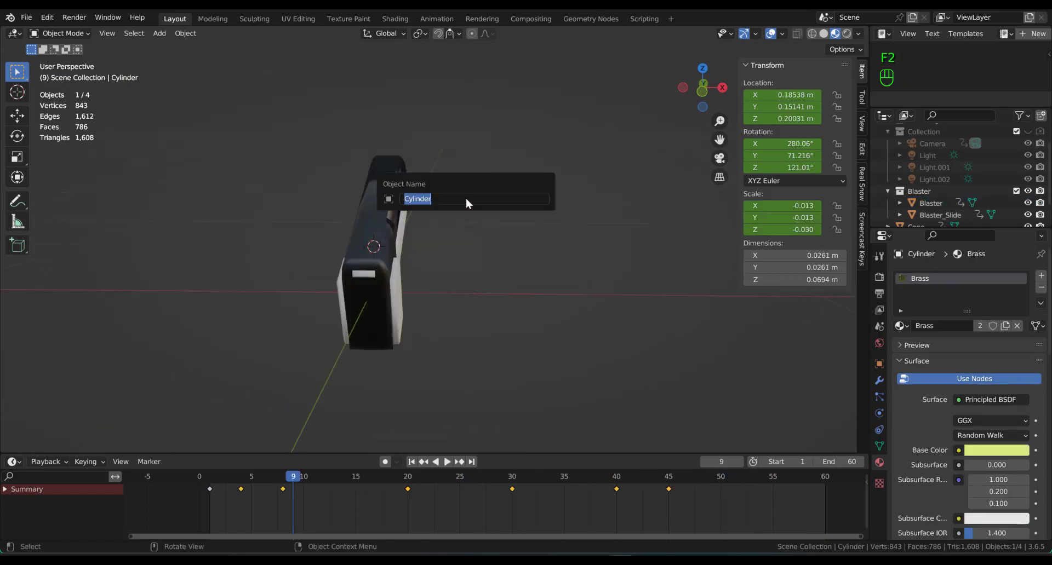
key("BackSpace")
type("Shell")
key("Return")
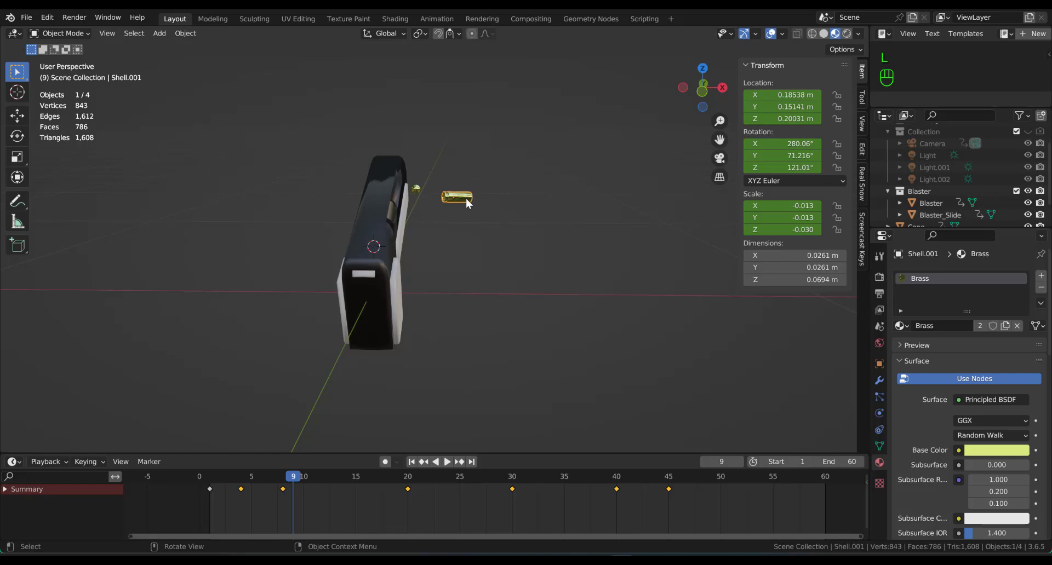
Rename the flying brass cone as Bullet.
left_click(415, 190)
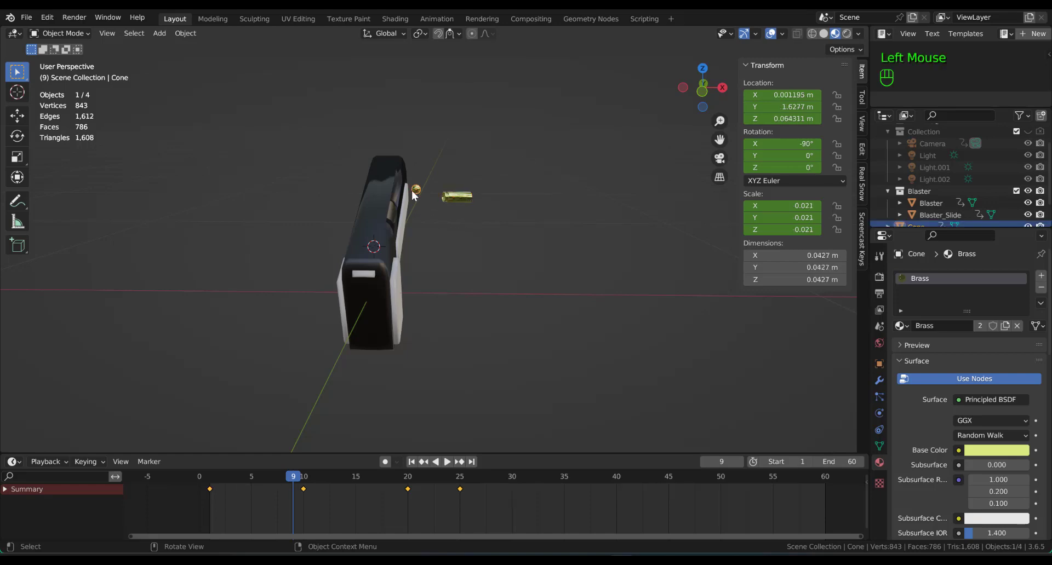
key("F2")
type("Bullet")
key("Return")
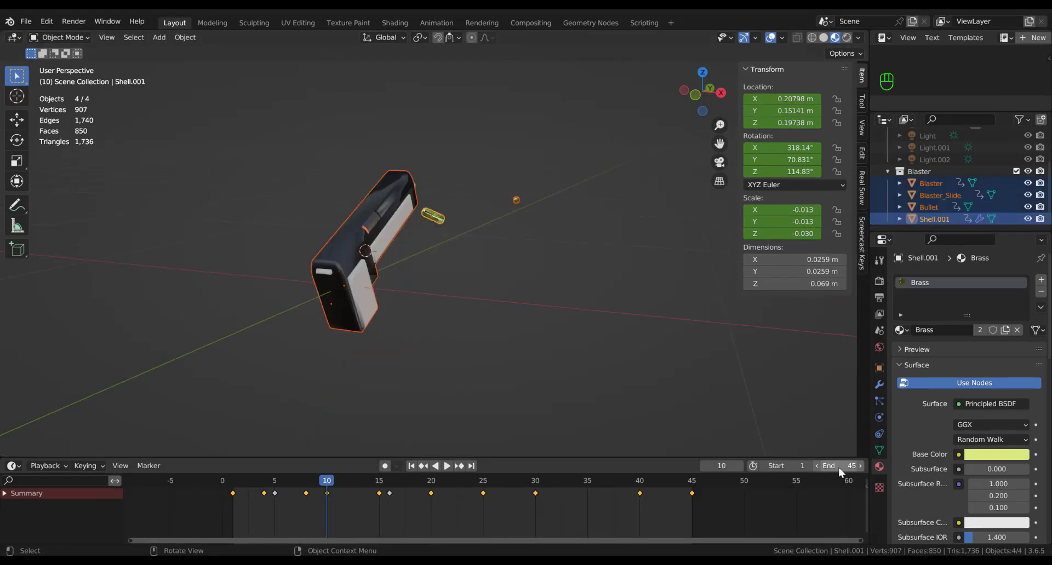
Set the animation's end frame to 60.
left_click(841, 466)
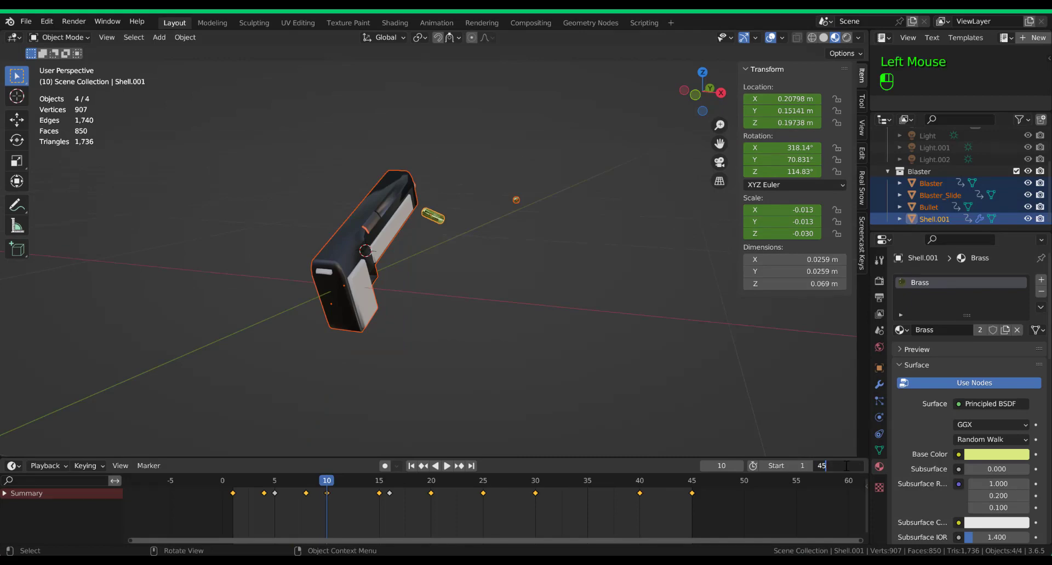
type("60")
key("Return")
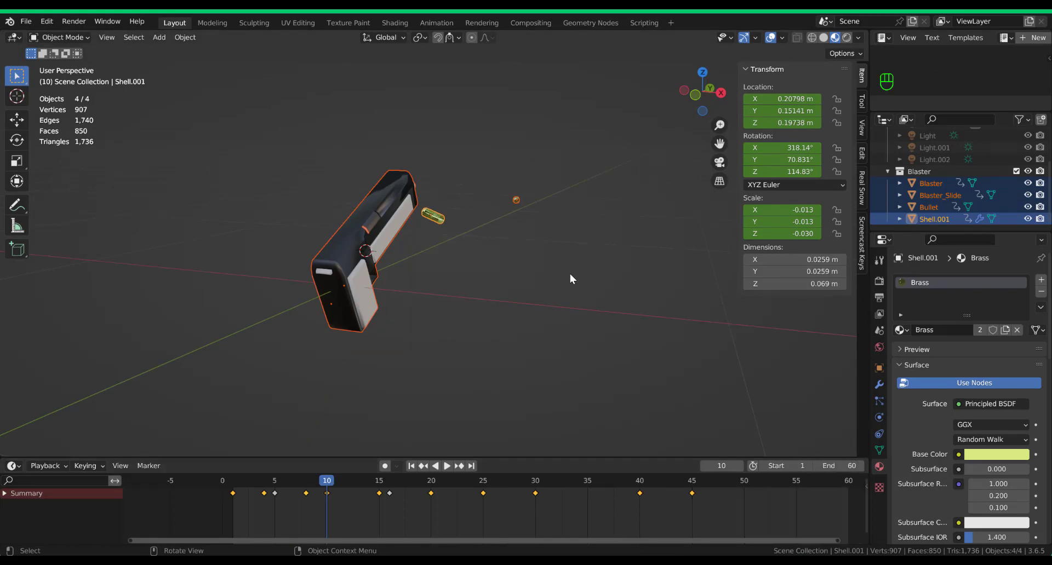
Set the animation's end frame to 45 and save the file.
left_click(840, 465)
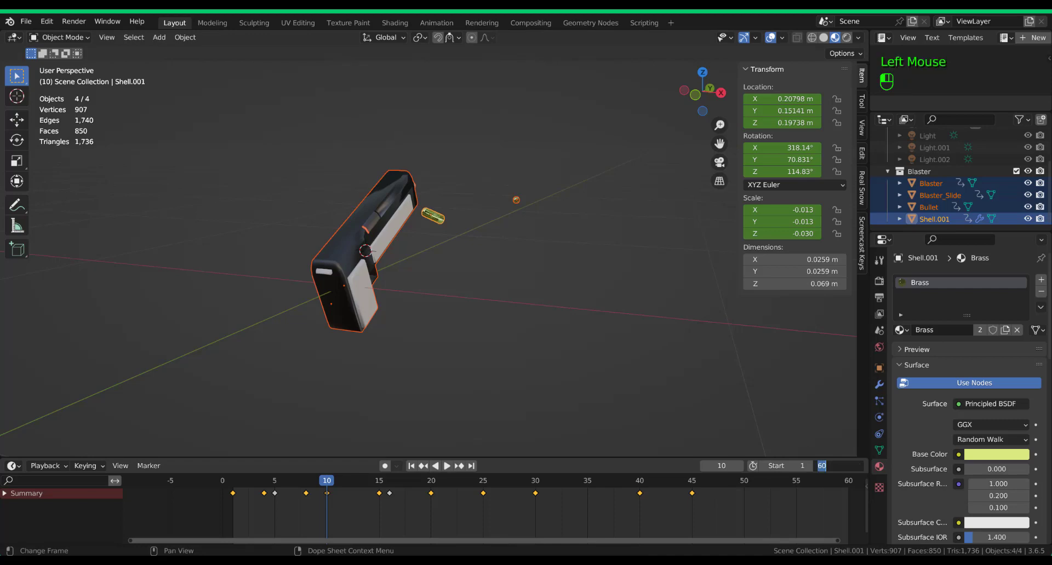
type("45")
key("Return")
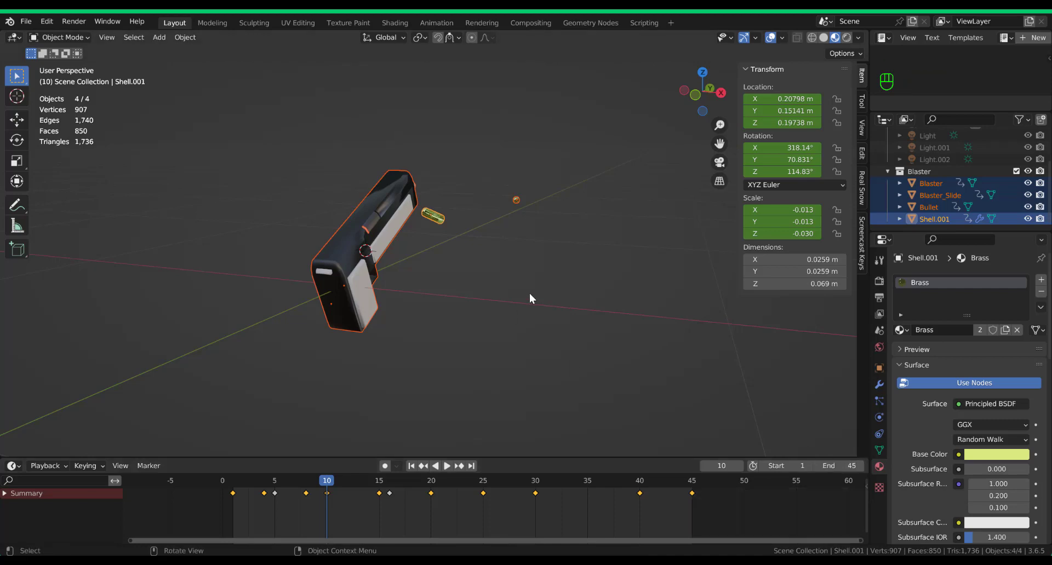
key("ctrl+s")
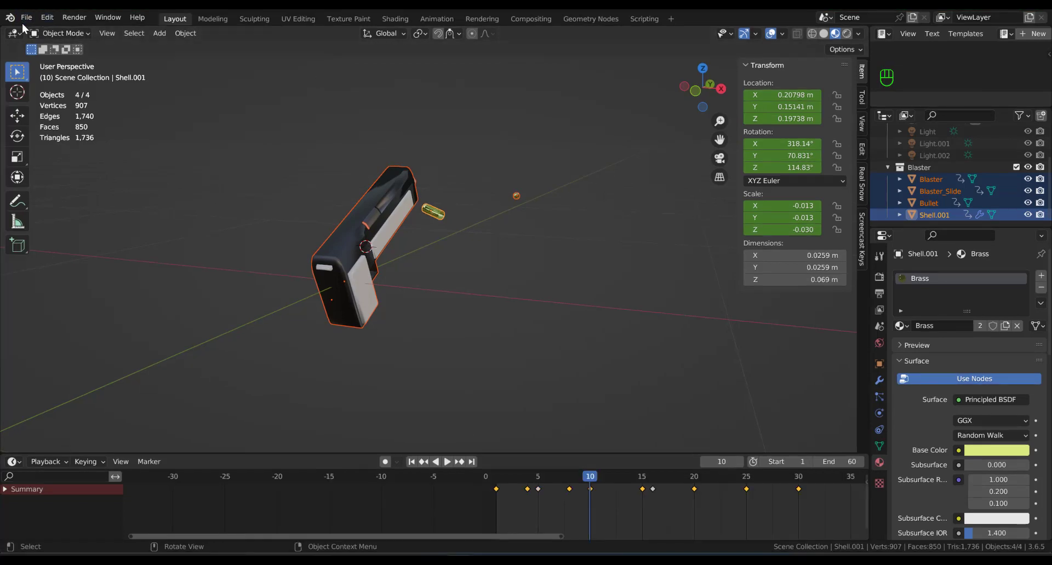
Start a glTF 2.0 export of the scene to the desktop with the file name Blaster_Fire.glb.
left_click(23, 21)
mouse_move(20, 190)
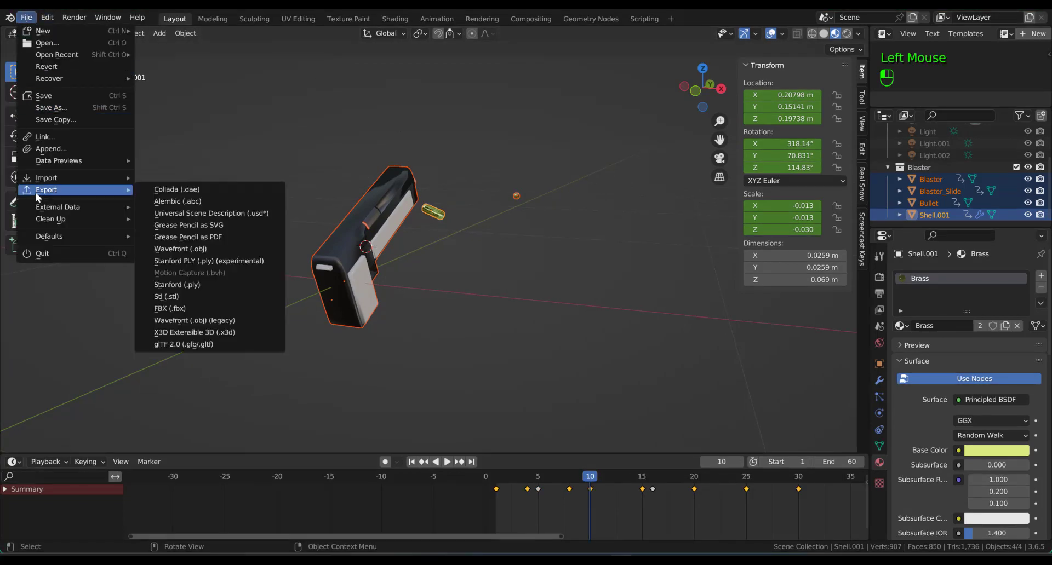
left_click(205, 345)
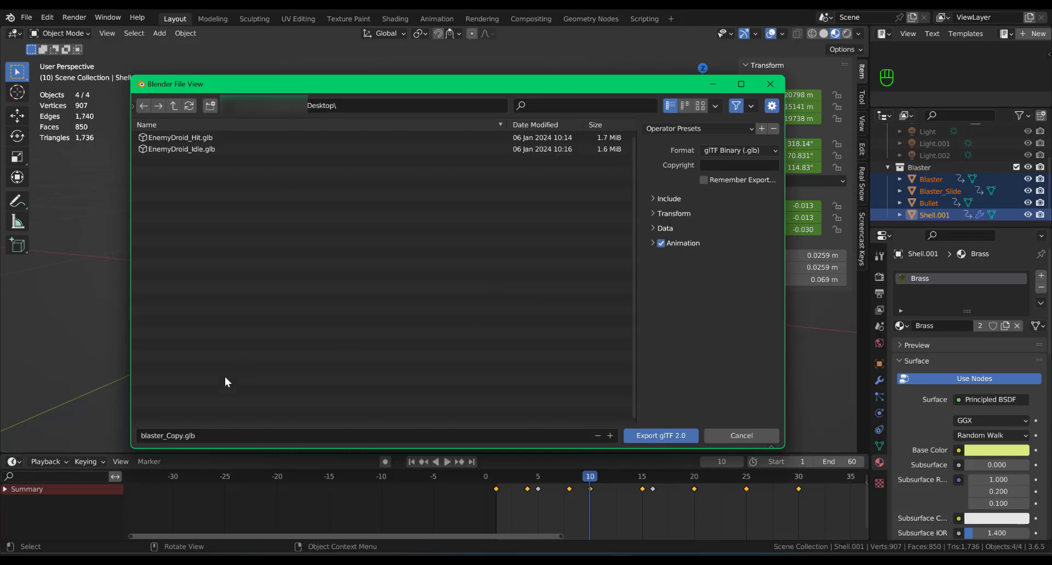
left_click(145, 436)
key("BackSpace")
type("laster_Fire")
key("Return")
Set the export's animation mode to Scene with Split Animation off, and limit the included objects to Renderable Objects.
left_click(652, 243)
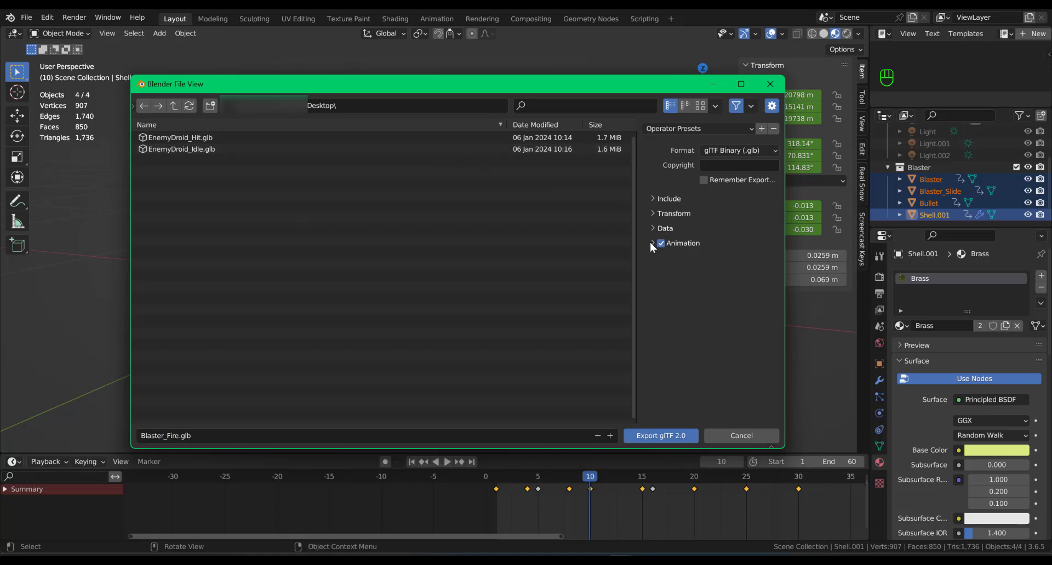
left_click(745, 259)
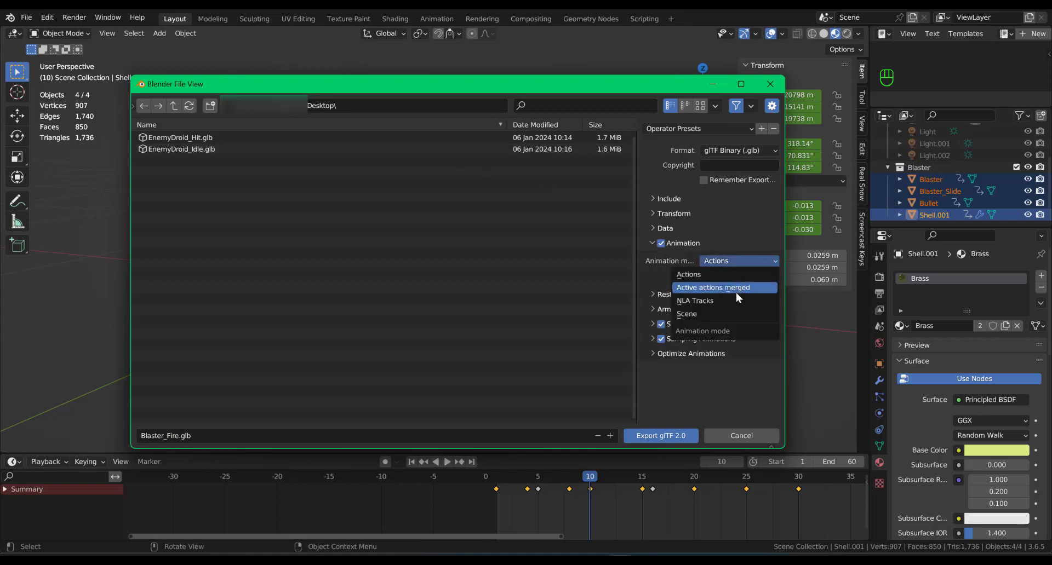
left_click(732, 310)
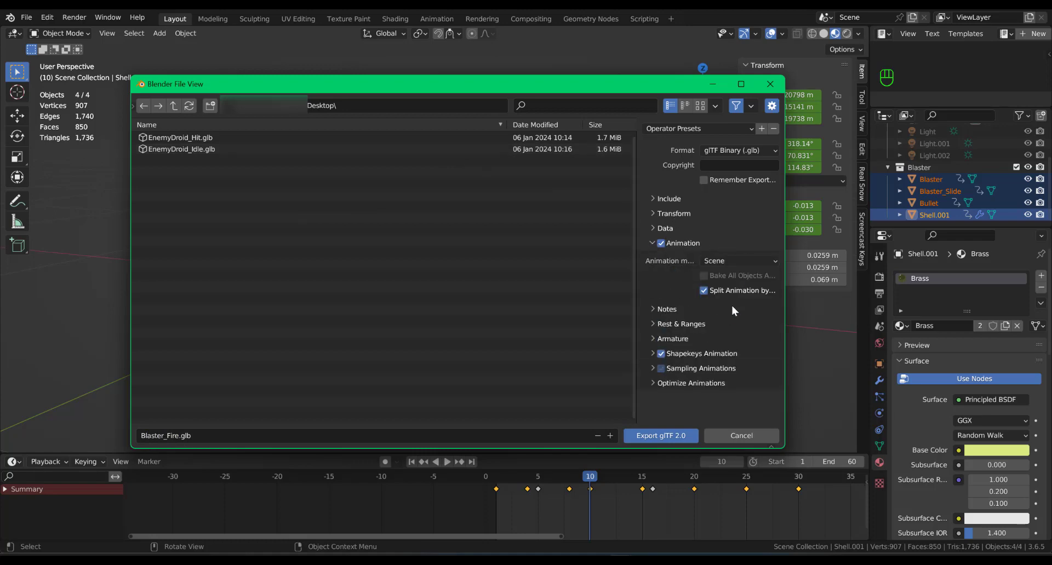
left_click(708, 291)
left_click_drag(652, 229, 650, 199)
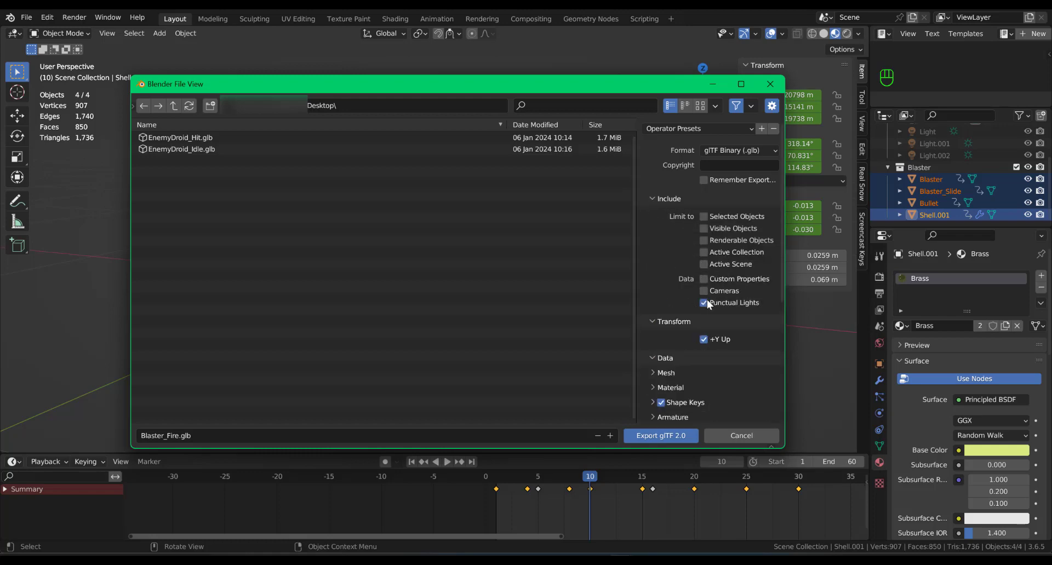
left_click(703, 240)
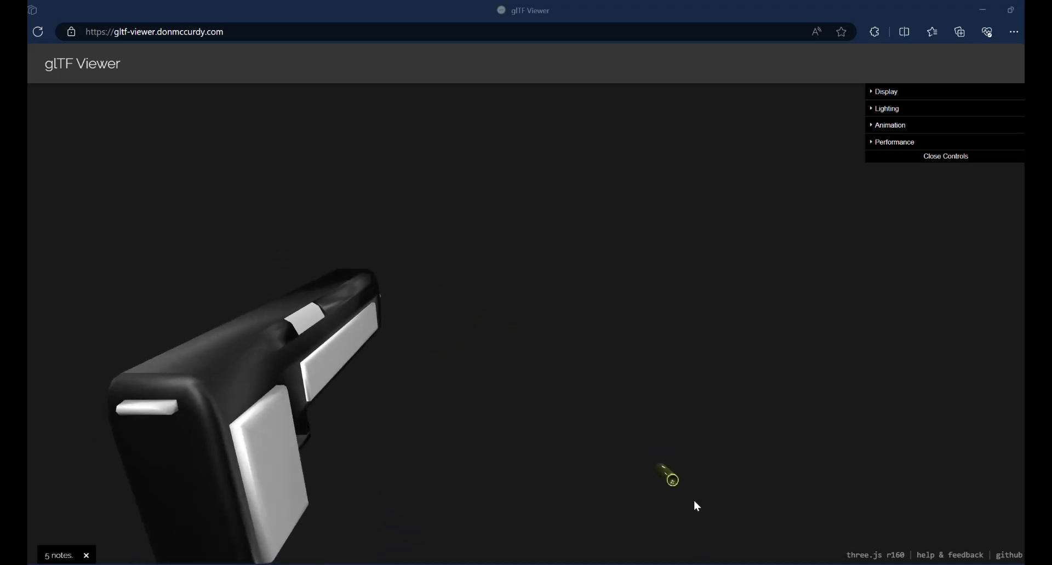
Orbit around the exported blaster in the web glTF Viewer to inspect its firing animation.
left_click_drag(694, 500, 880, 461)
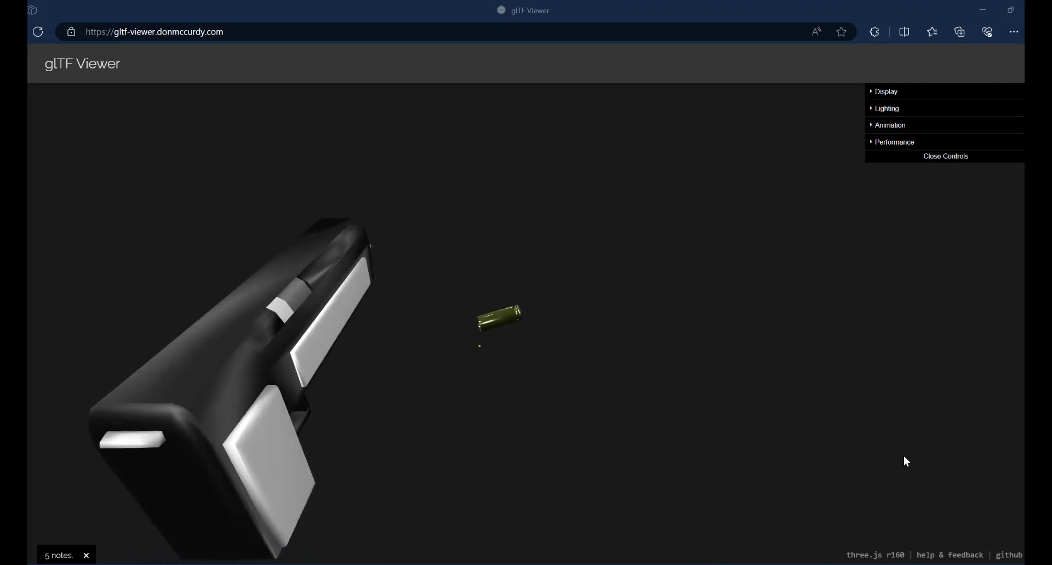
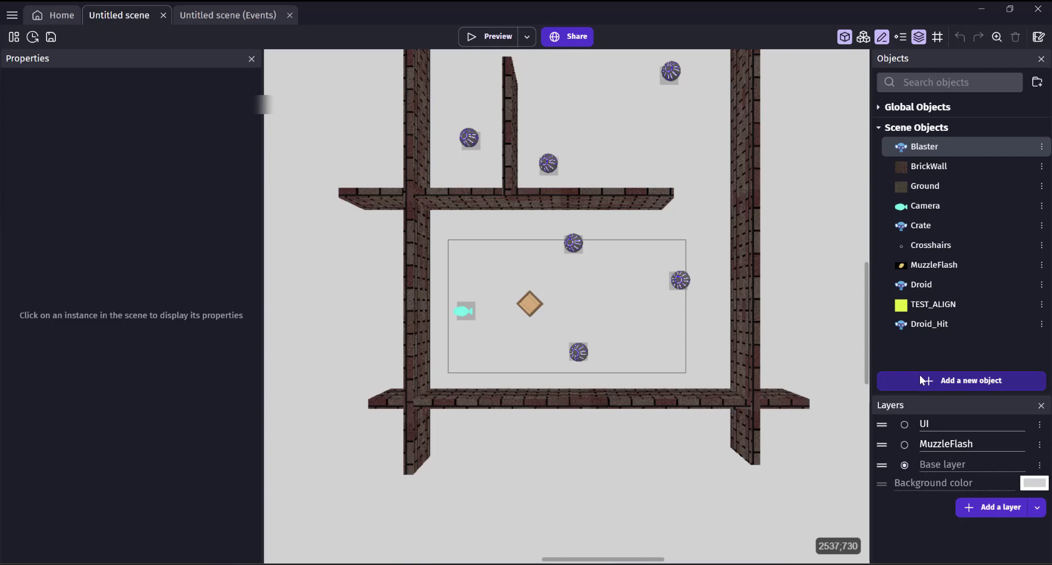
Add a new 3D model object to the scene and name it Blaster_Fire.
left_click(920, 377)
left_click(219, 300)
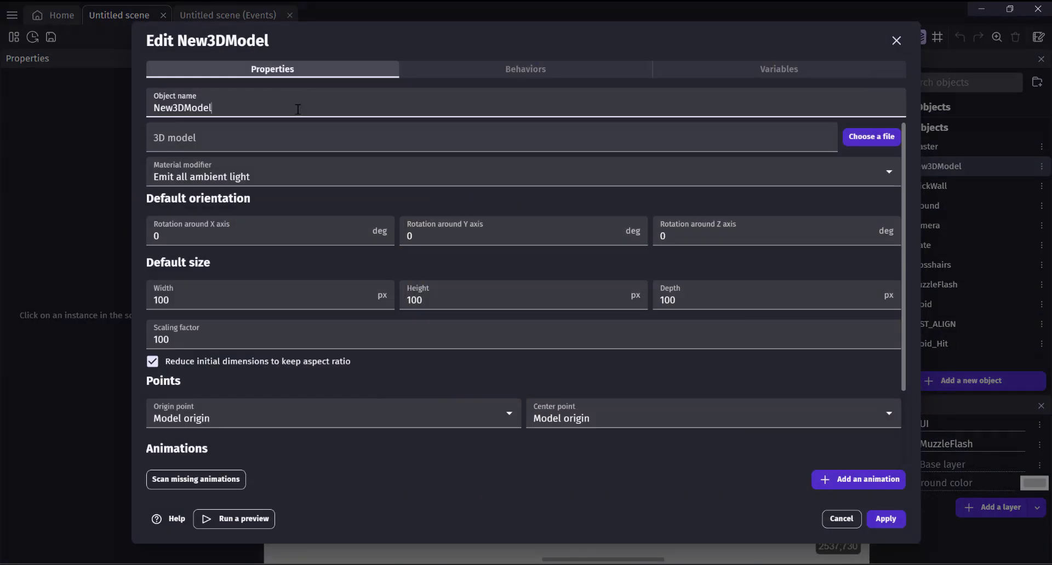
double_click(249, 112)
type("Blaster_Fire")
Load Blaster_Fire.glb from the desktop as the new object's 3D model.
left_click(188, 138)
left_click(189, 162)
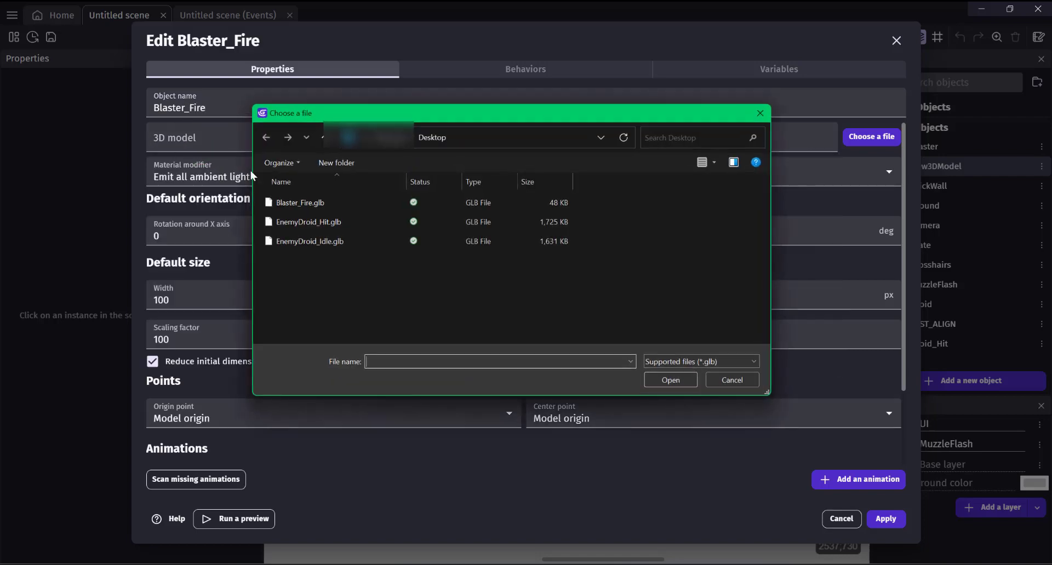
double_click(300, 203)
left_click(618, 295)
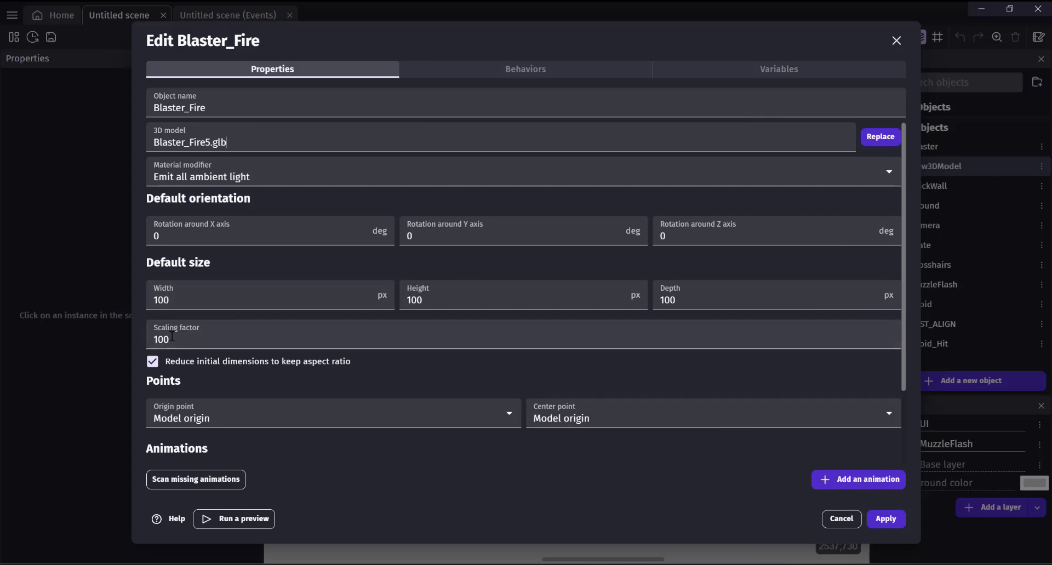
Set the model's default width, height, depth and scaling factor to 400, and scan the file for missing animations.
left_click(149, 339)
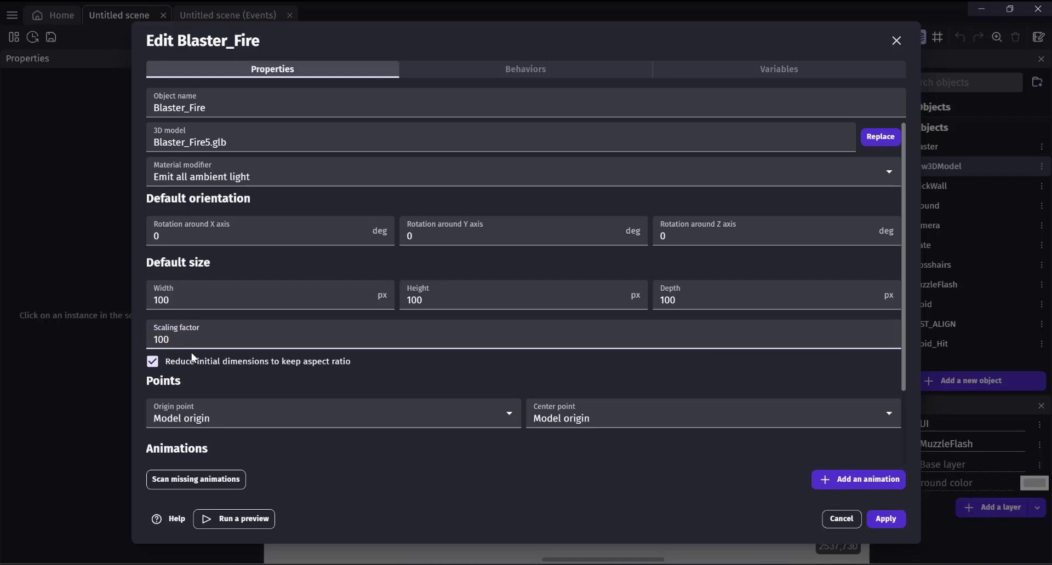
scroll(288, 348, "down", 2)
left_click(207, 488)
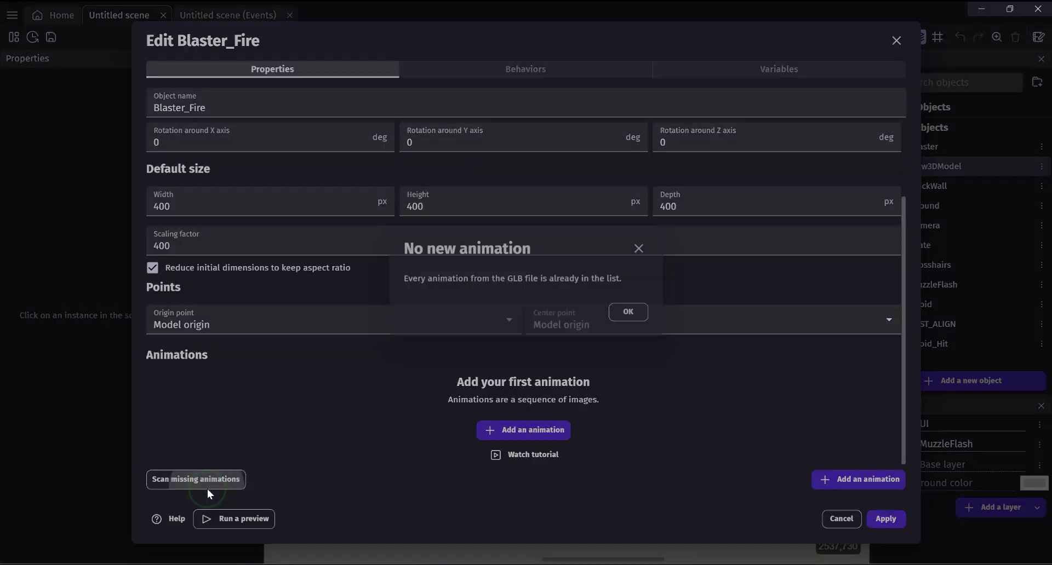
left_click(628, 313)
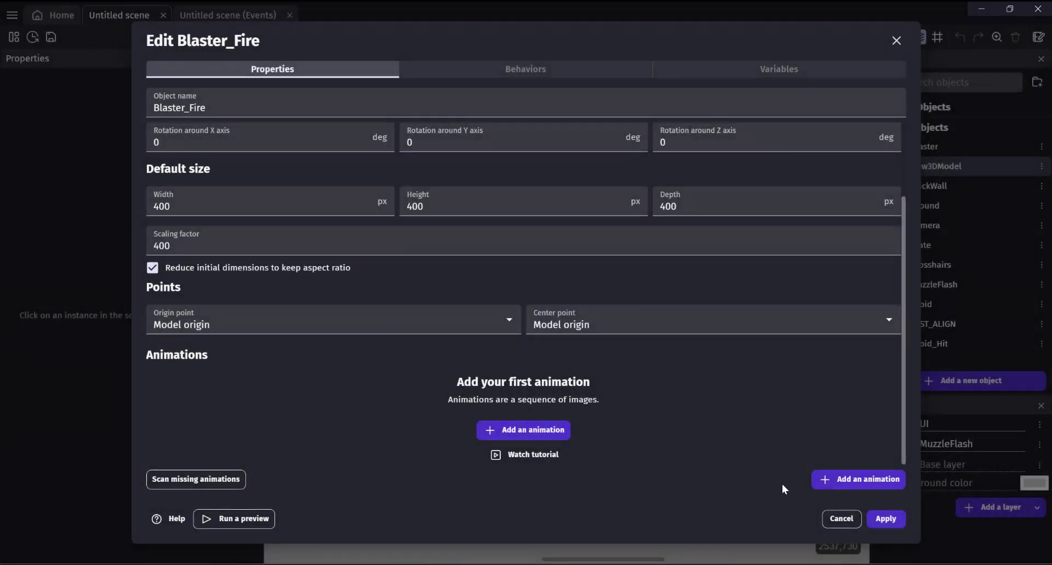
Reopen Blaster_Fire, scan in its missing animation, rename that animation Blaster_Fire, enable looping and apply the changes.
double_click(912, 166)
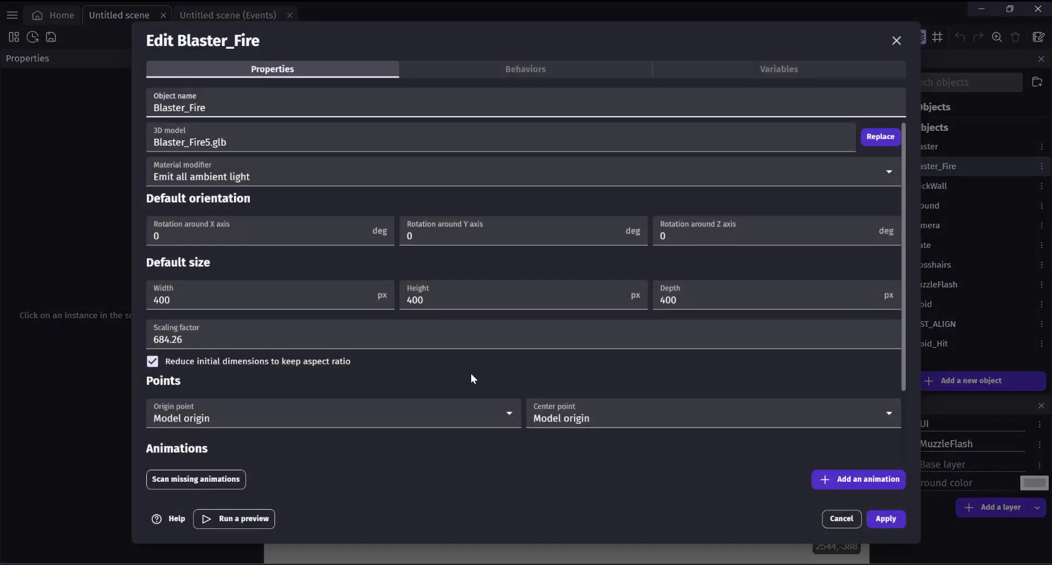
scroll(442, 363, "down", 2)
left_click(207, 477)
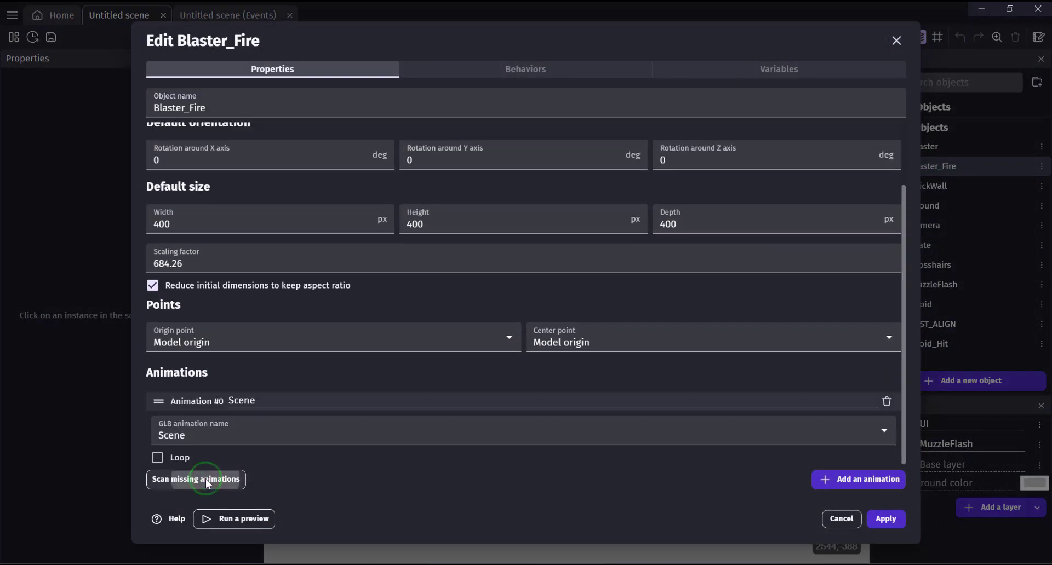
left_click(241, 407)
double_click(241, 407)
type("Blaster_Fire")
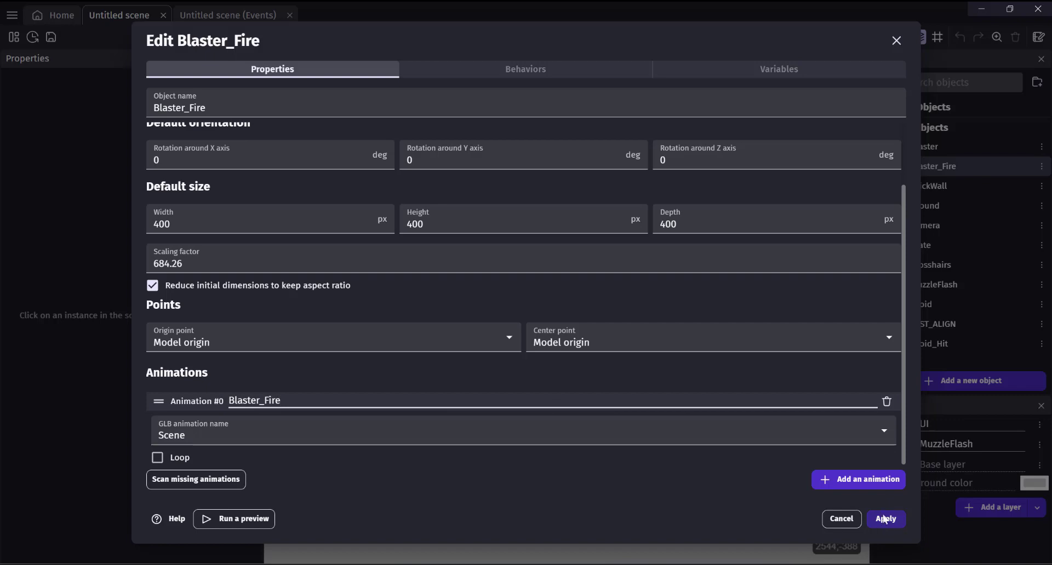
left_click(167, 457)
left_click(886, 519)
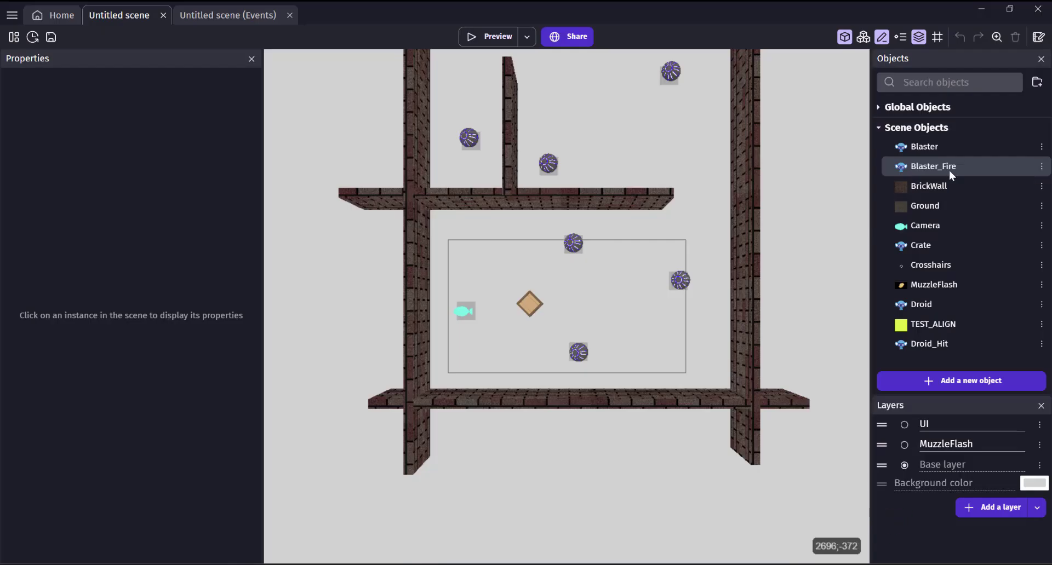
Place a Blaster_Fire instance in the scene near the camera, at about X 230, Y 582, on the UI layer.
left_click_drag(948, 167, 501, 339)
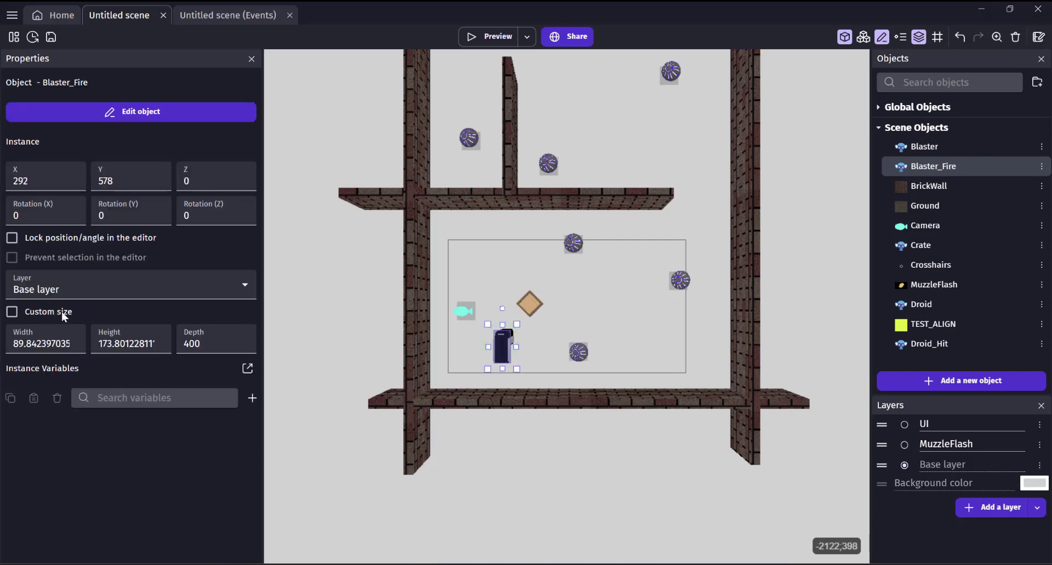
left_click(48, 287)
left_click(48, 331)
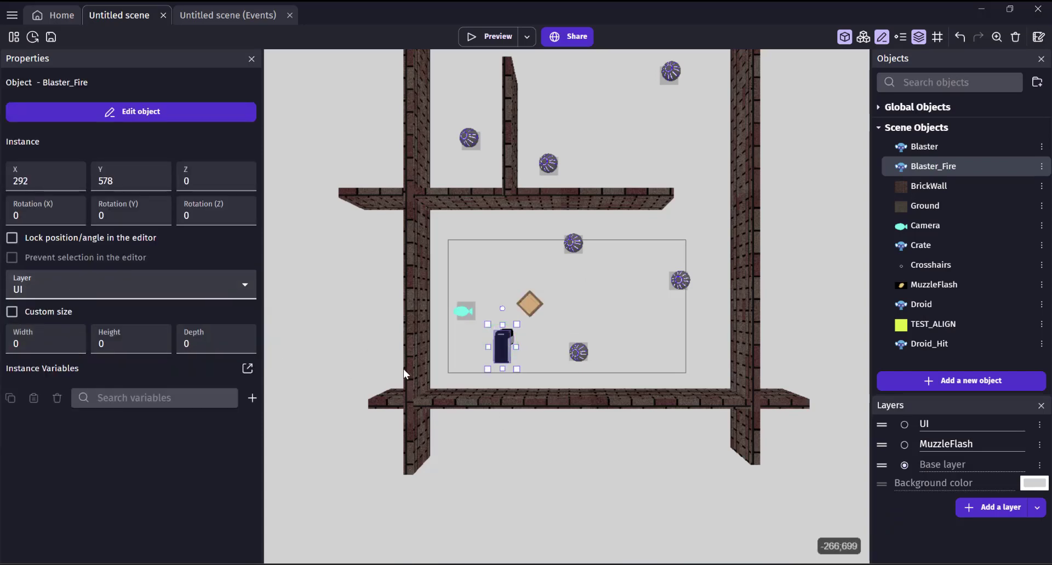
left_click_drag(498, 346, 485, 353)
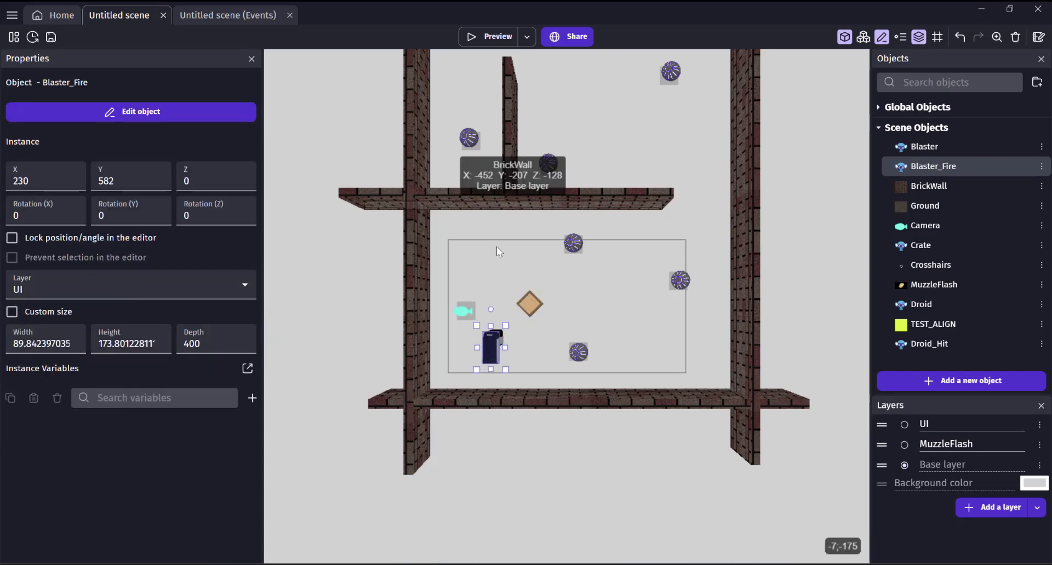
Preview the game to check the Blaster_Fire animation while looking and moving around, and delete the test instance from the scene.
left_click(482, 37)
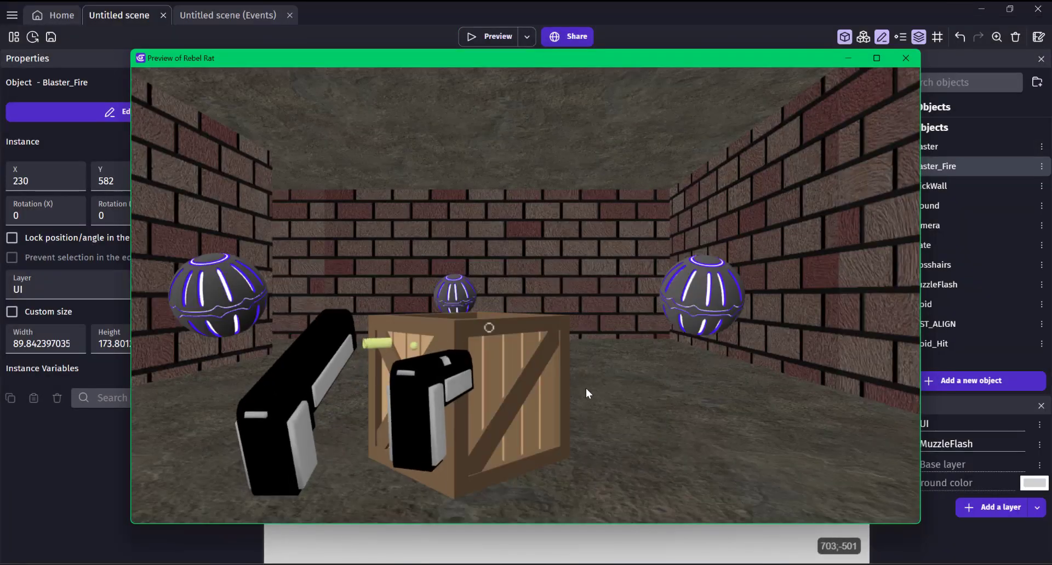
left_click(432, 378)
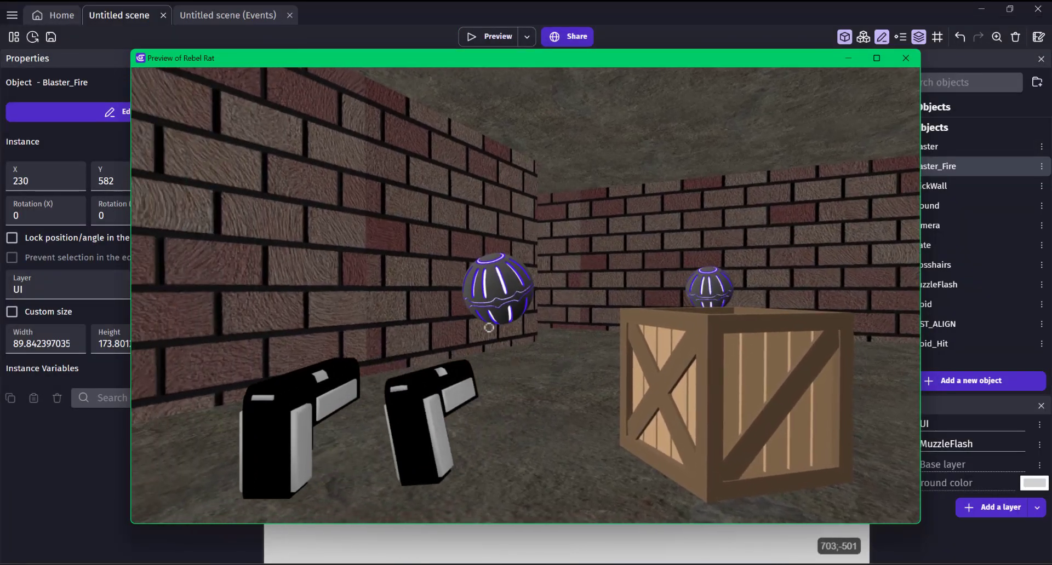
left_click(489, 327)
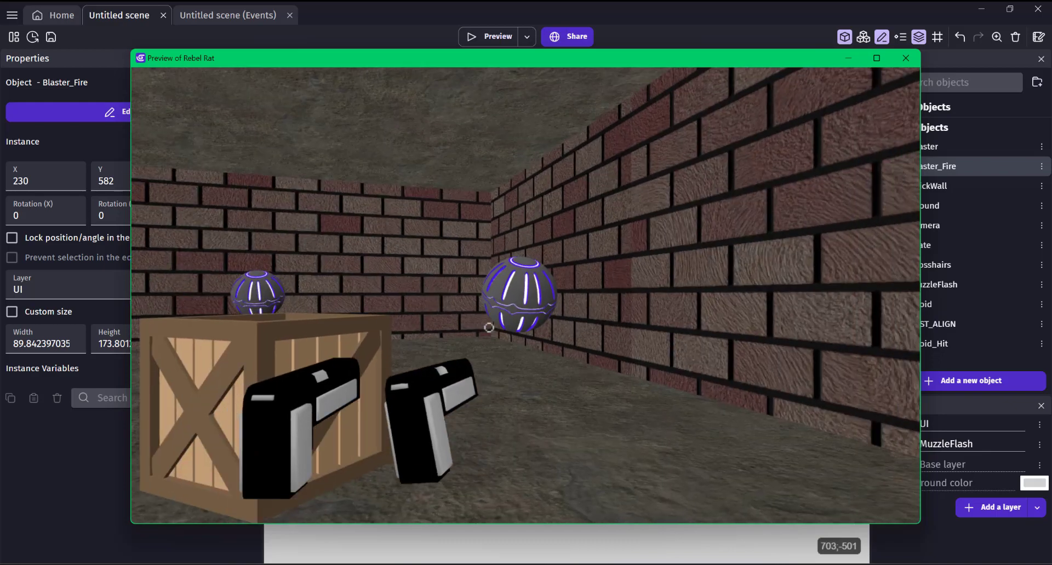
left_click(488, 327)
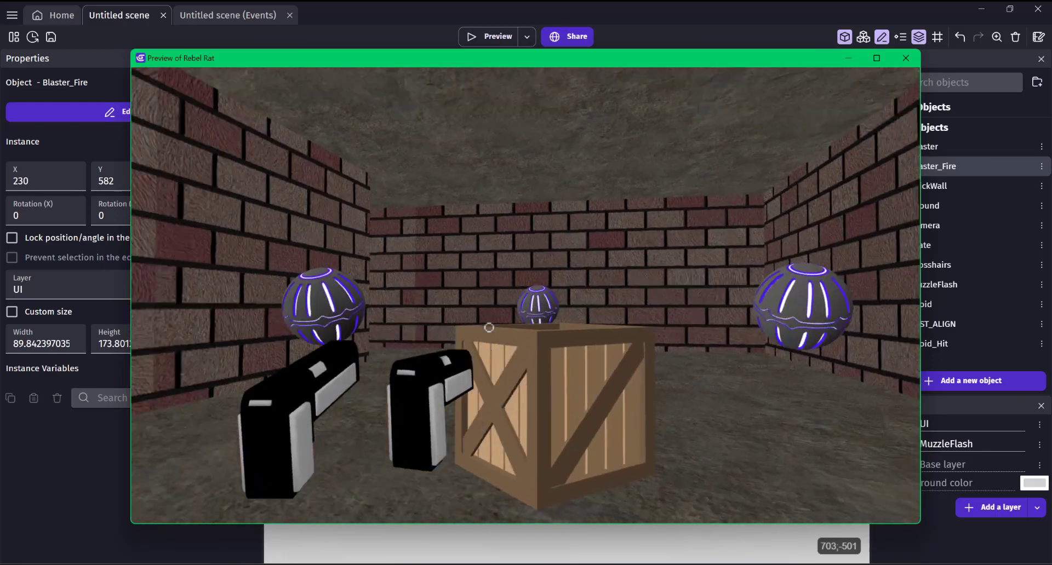
left_click(488, 327)
key("a")
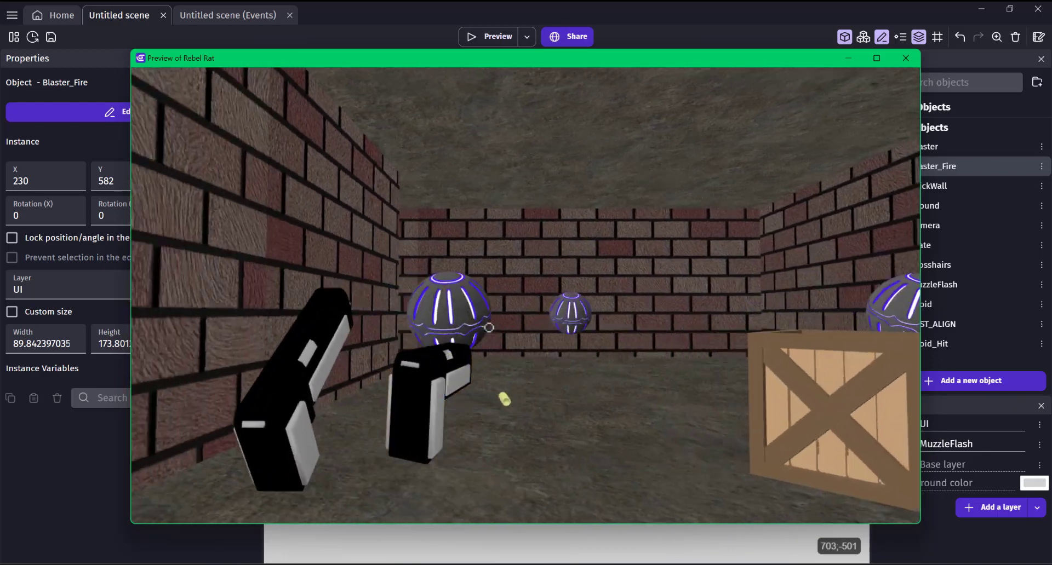
left_click(489, 329)
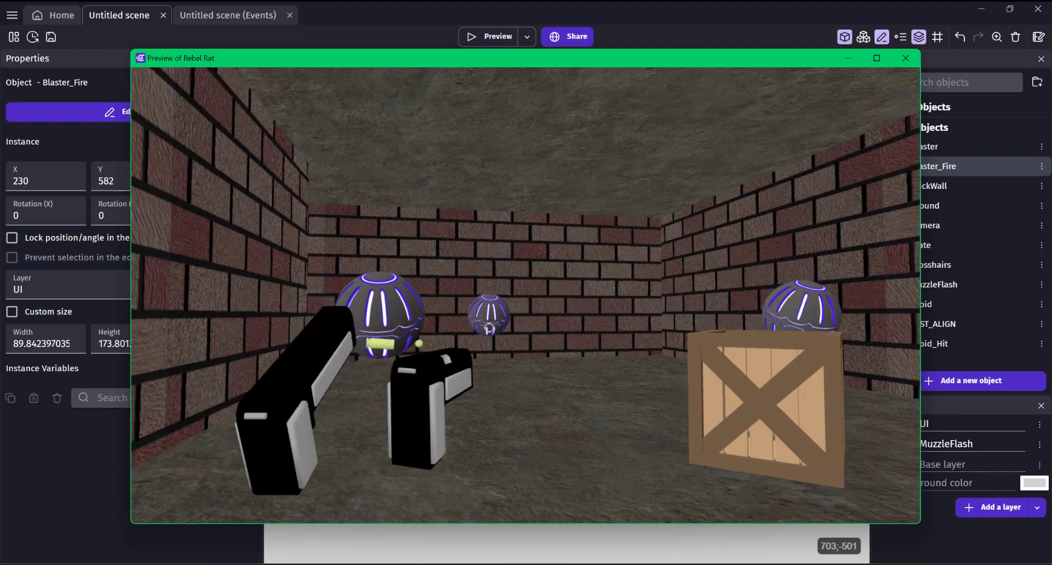
key("Escape")
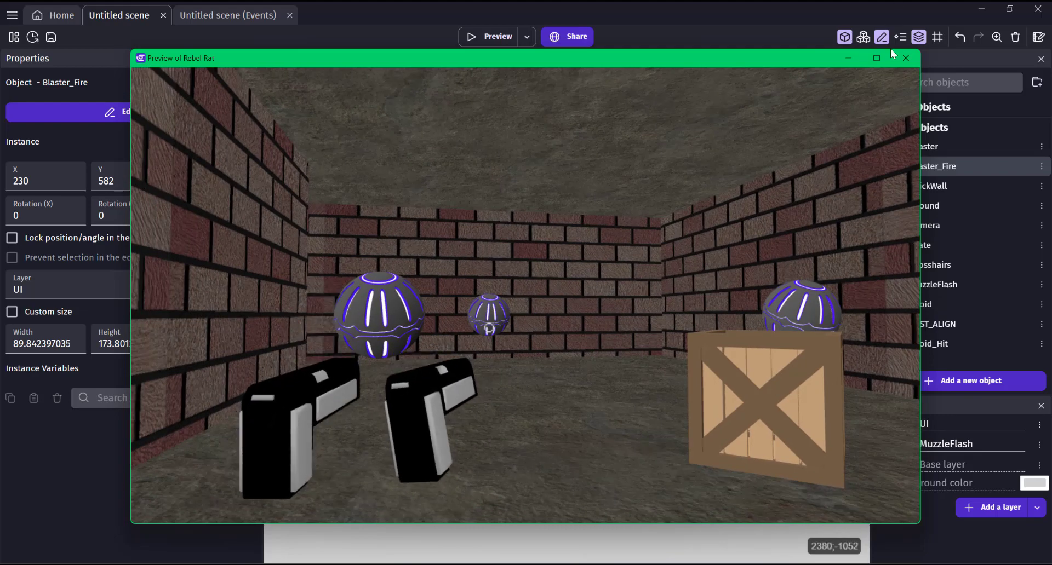
left_click(905, 58)
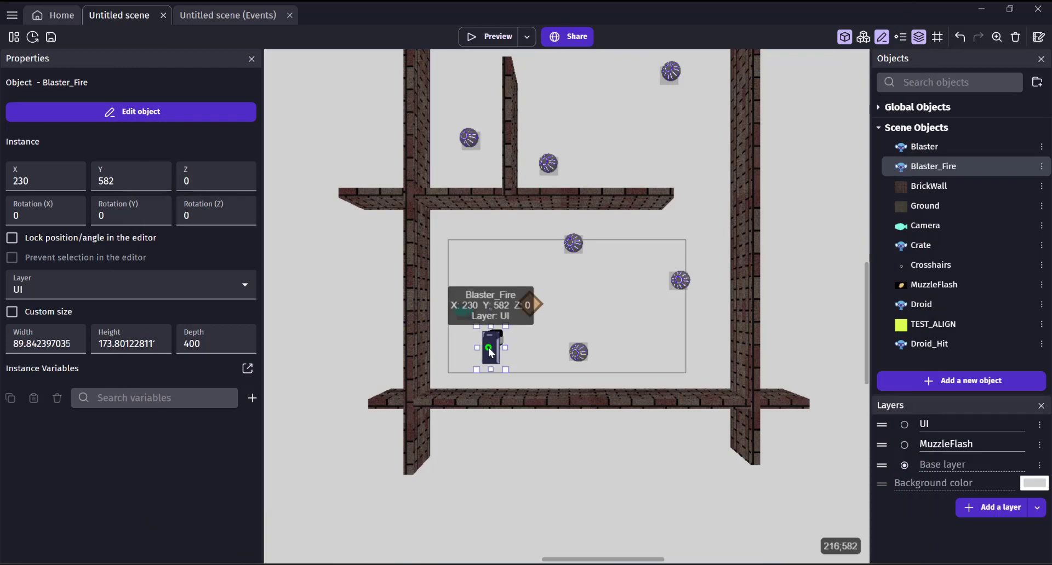
key("Delete")
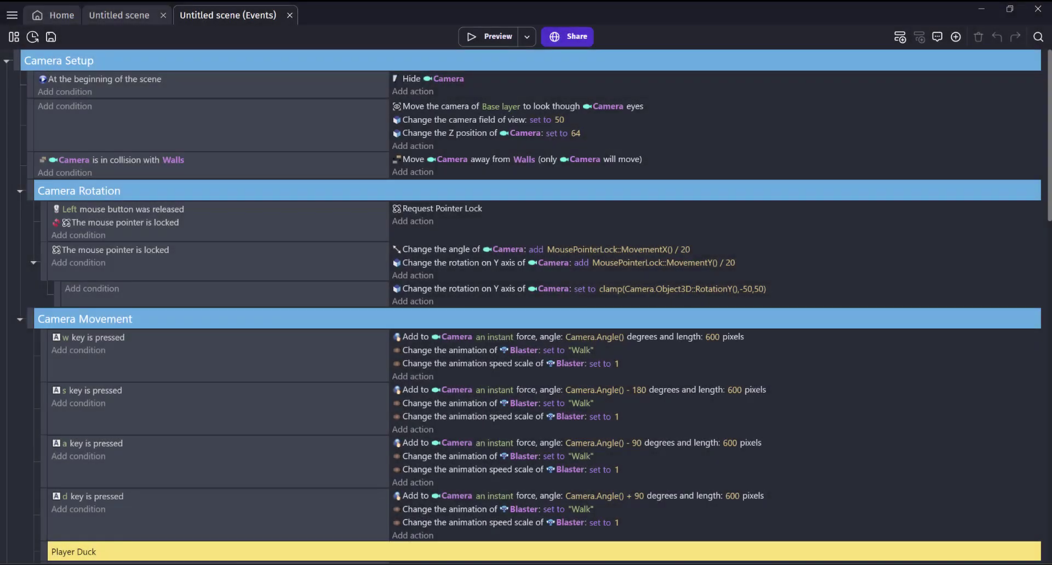
Add a create-object action for Blaster_Fire to the main Shoot event, with X position Blaster.CenterX().
scroll(499, 319, "down", 3)
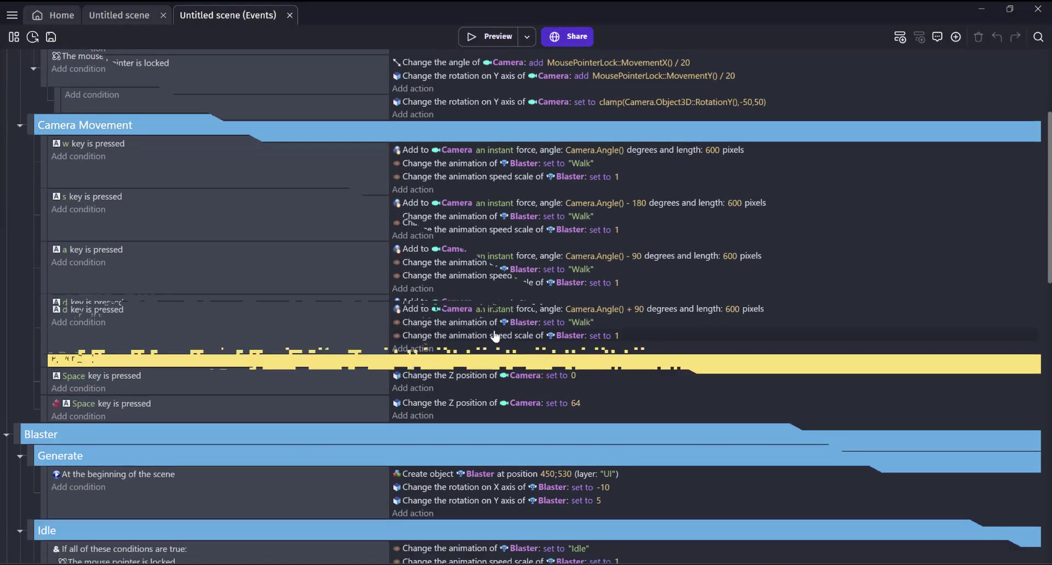
scroll(495, 335, "down", 2)
scroll(495, 335, "down", 4)
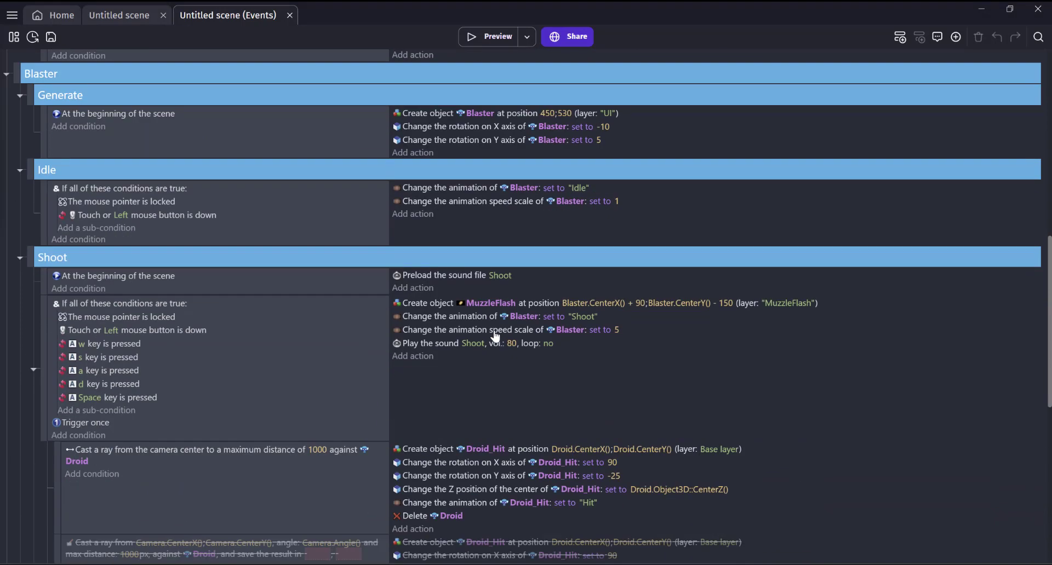
scroll(495, 336, "down", 3)
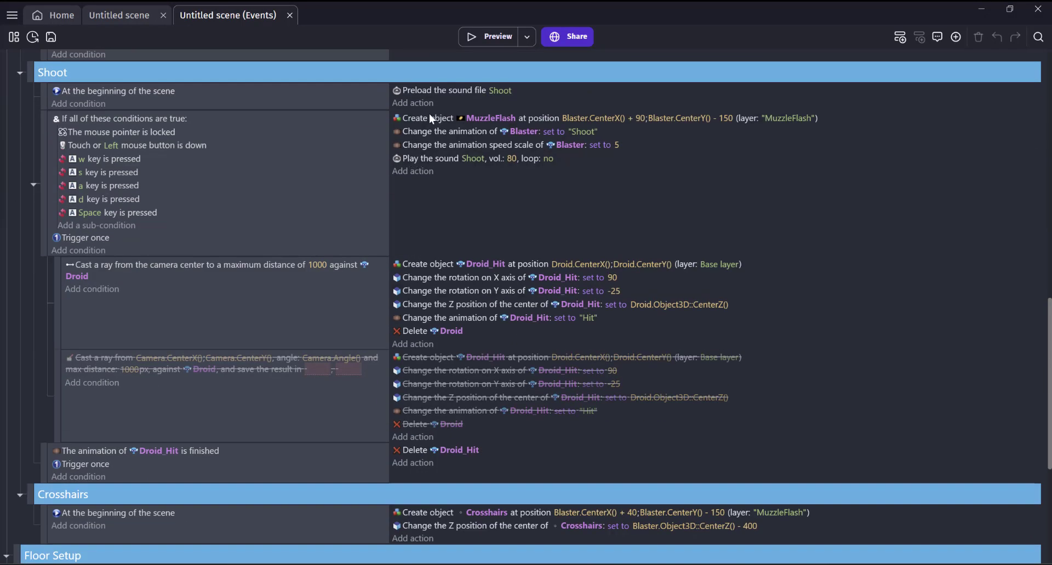
left_click(414, 172)
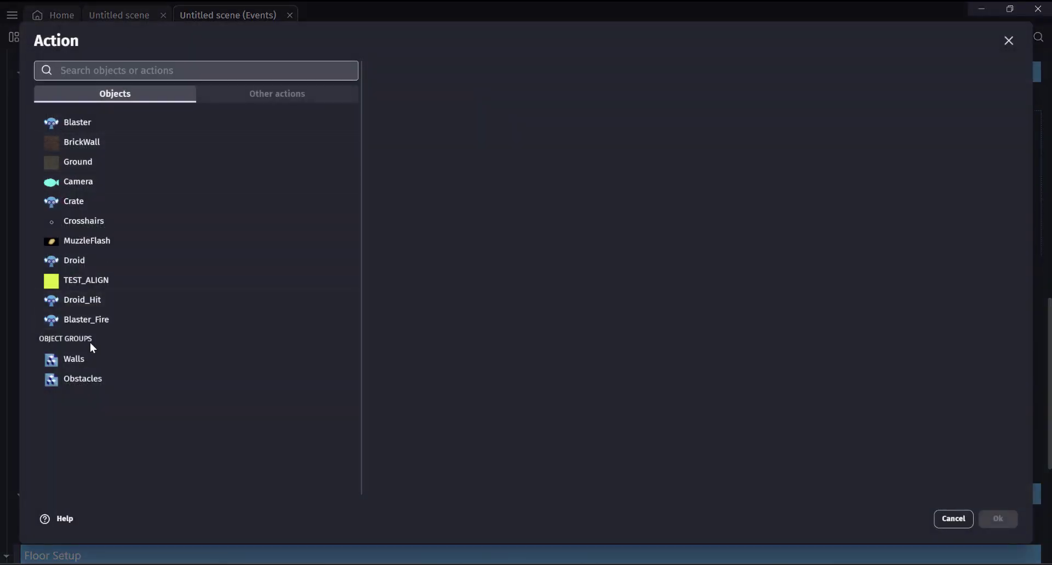
left_click(100, 325)
left_click(431, 96)
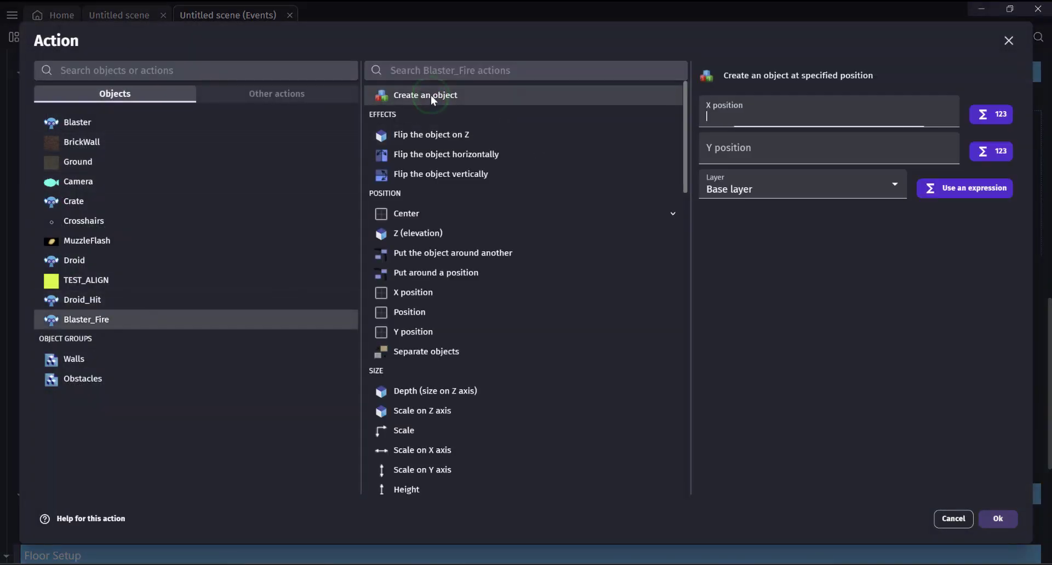
type("B")
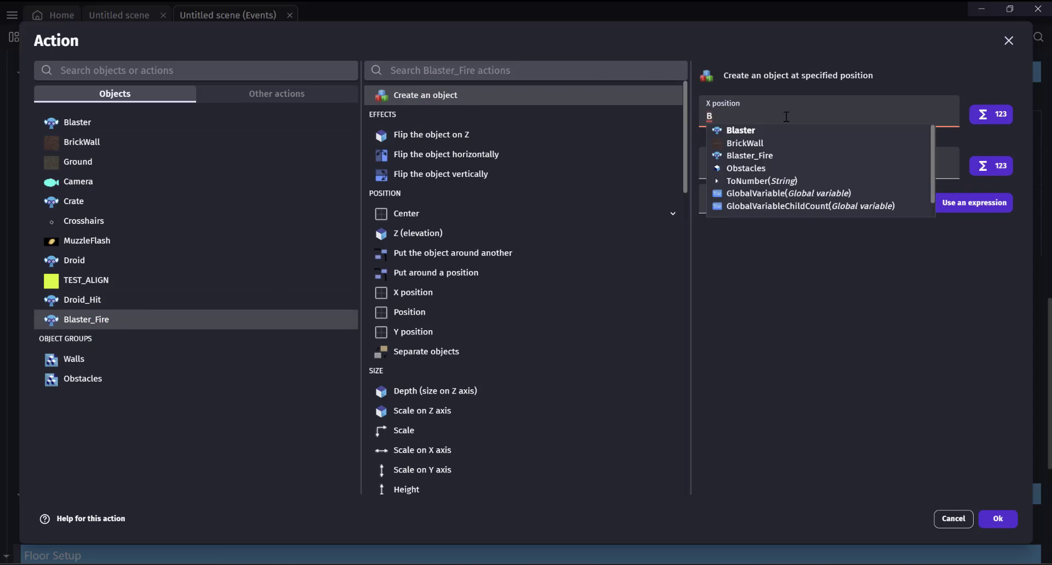
left_click(767, 135)
type("d")
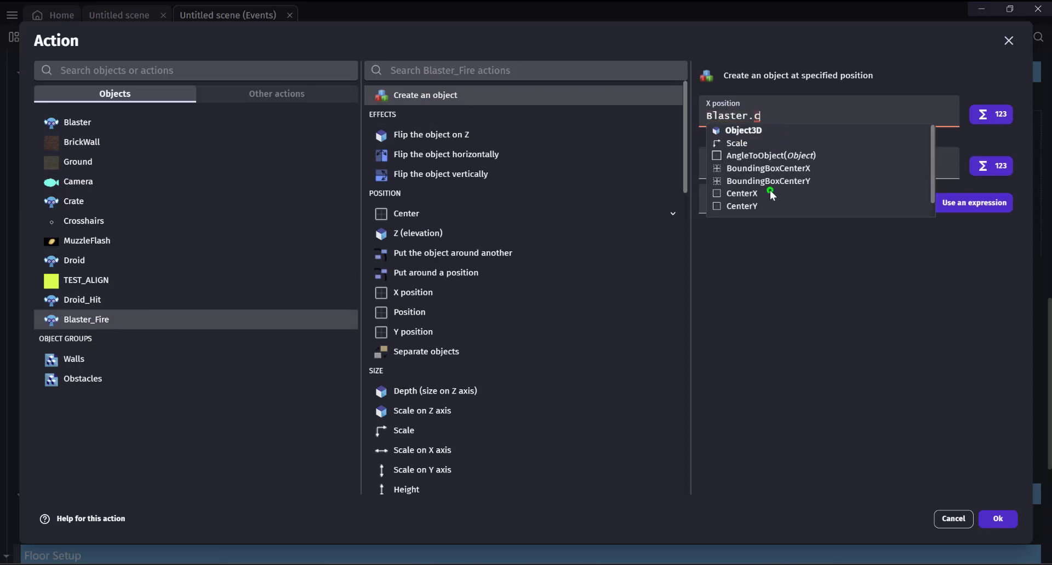
left_click(770, 194)
Set the Blaster_Fire creation's Y position to Blaster.CenterY() and its layer to UI, and confirm the action.
left_click(767, 154)
type("Blast")
left_click(767, 167)
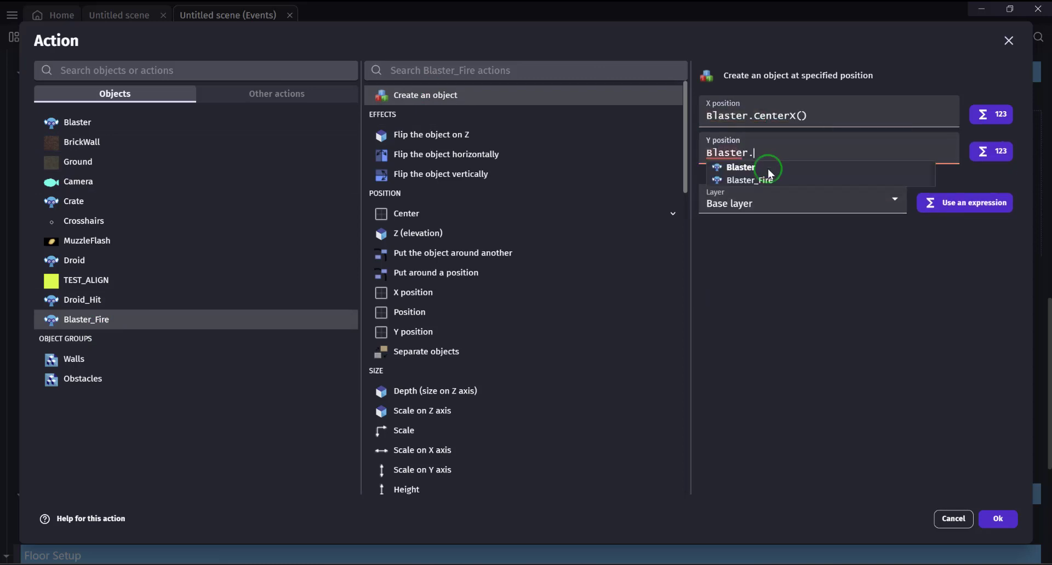
type("cen")
left_click(636, 207)
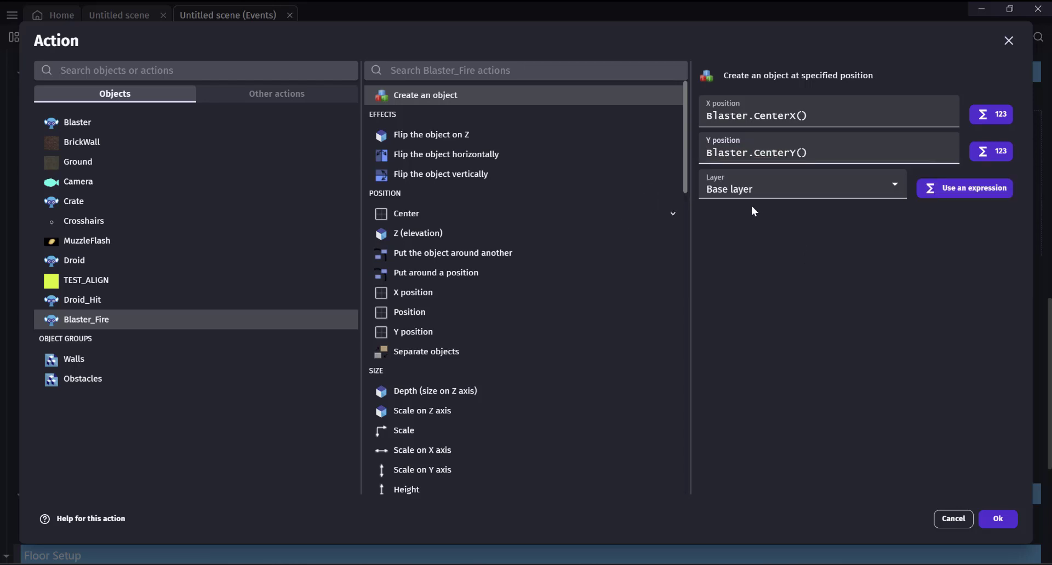
left_click(751, 189)
left_click(746, 229)
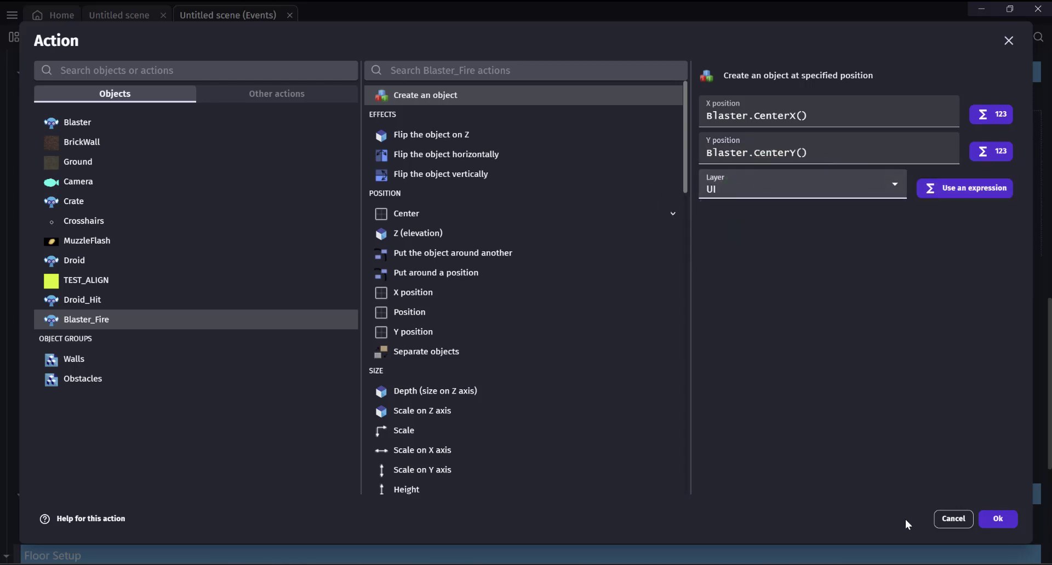
left_click(986, 520)
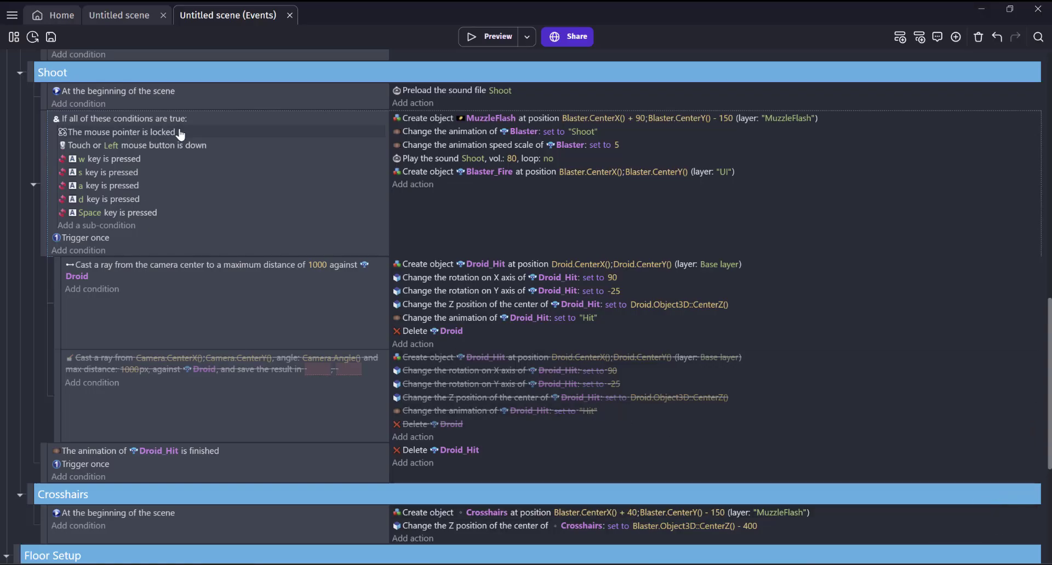
Move the Blaster_Fire creation directly below the MuzzleFlash creation, and change the object of the "Shoot" animation action to Blaster_Fire.
left_click_drag(421, 172, 423, 131)
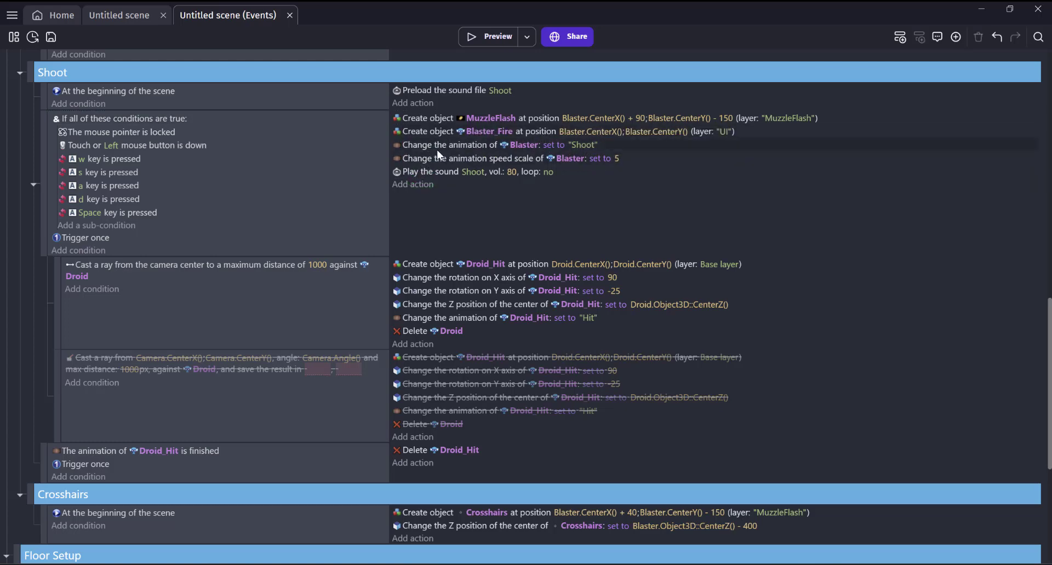
left_click(537, 147)
left_click(545, 213)
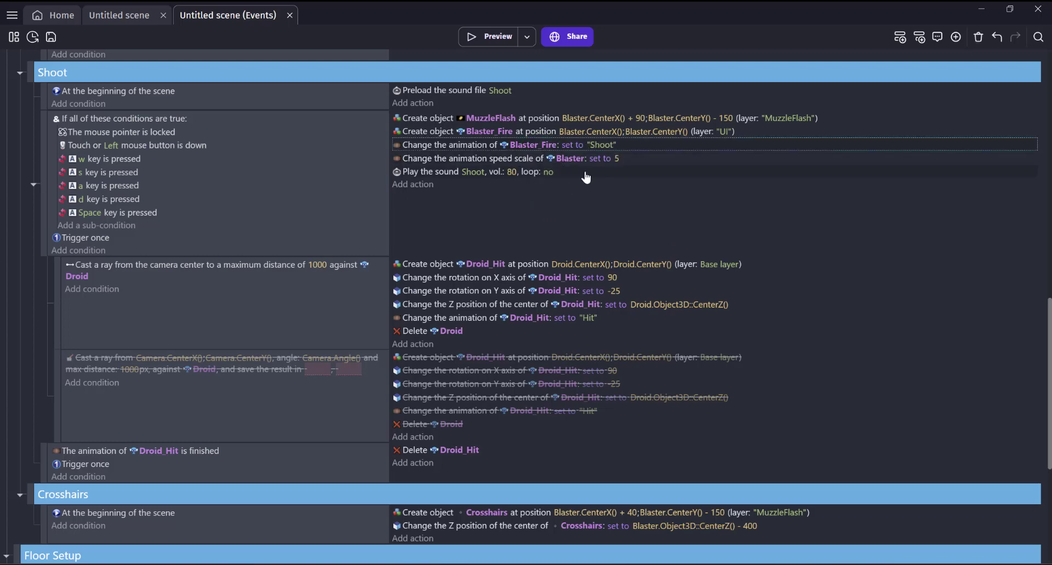
Set the Blaster_Fire animation action in the main Shoot event to "Blaster Fire" and change the speed-scale action's object to Blaster_Fire.
left_click(610, 144)
key("BackSpace")
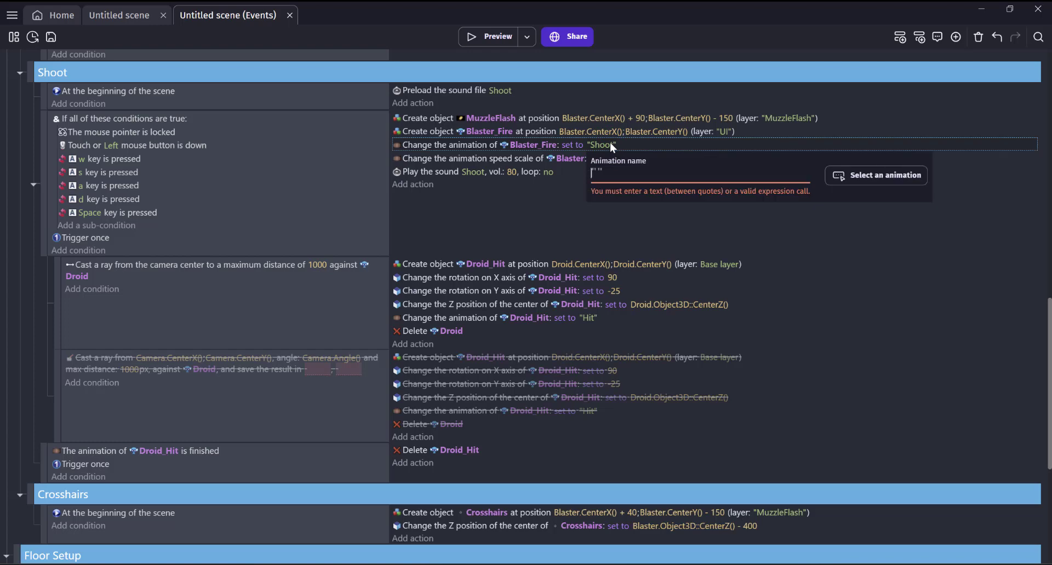
type("\"Blaster_")
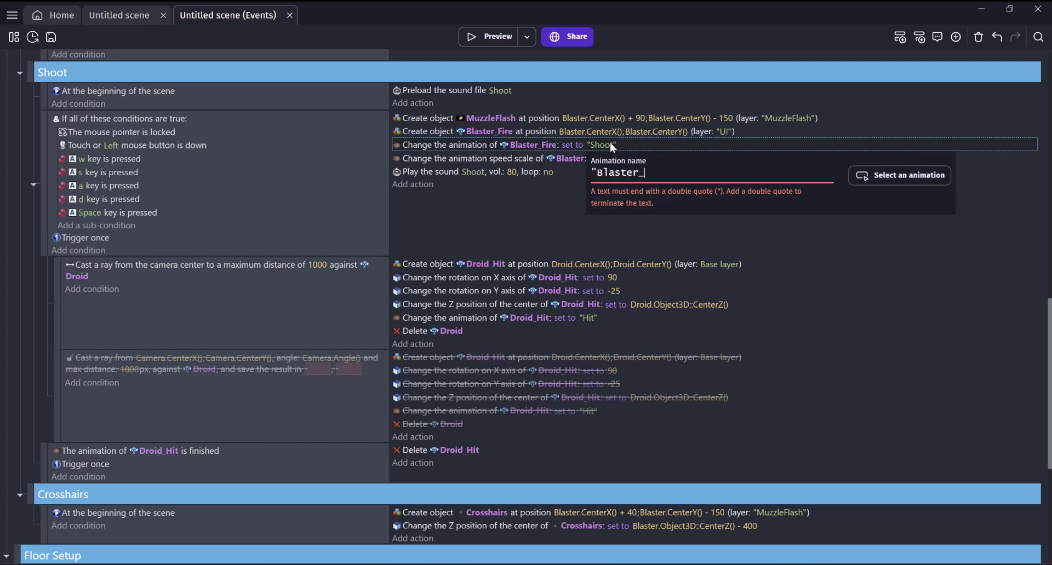
type("Fire\"")
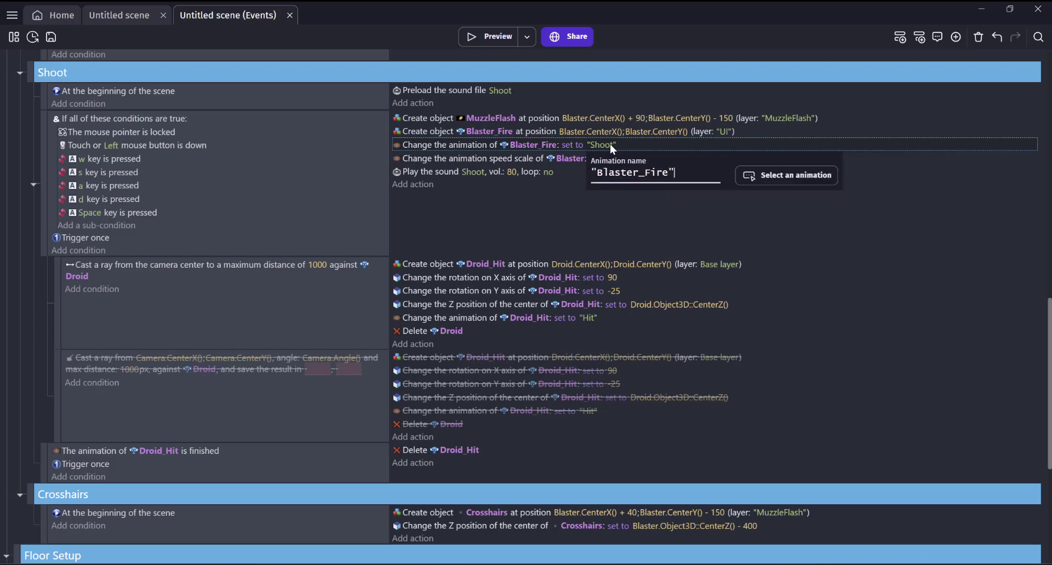
left_click(775, 178)
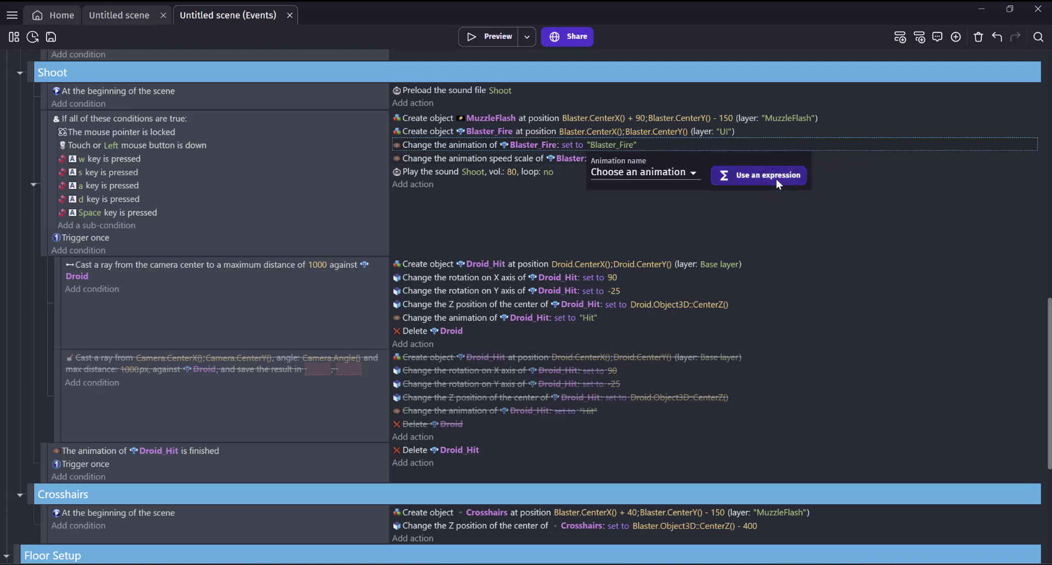
left_click(629, 174)
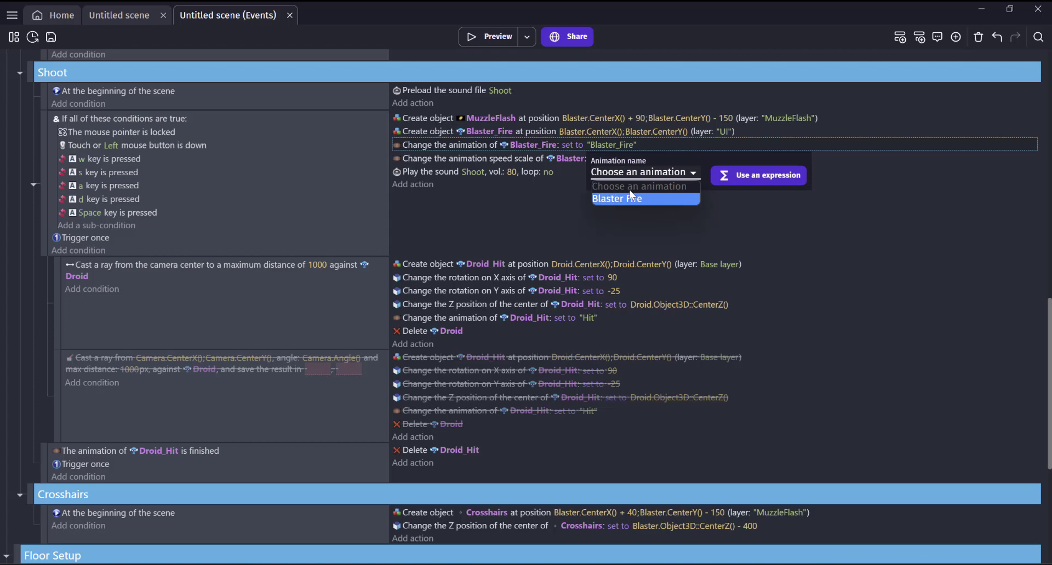
left_click(632, 200)
left_click(549, 170)
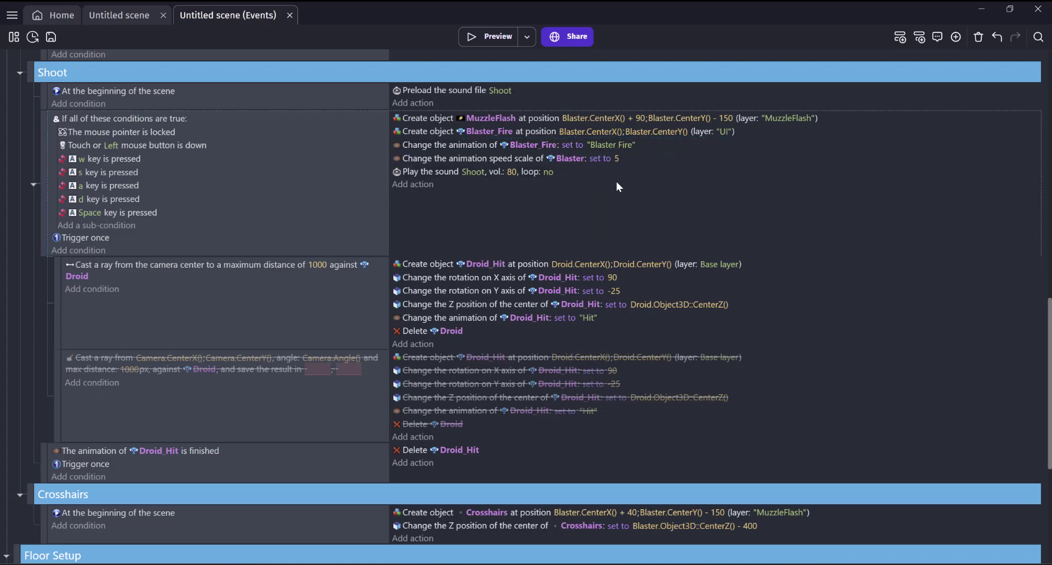
left_click(577, 158)
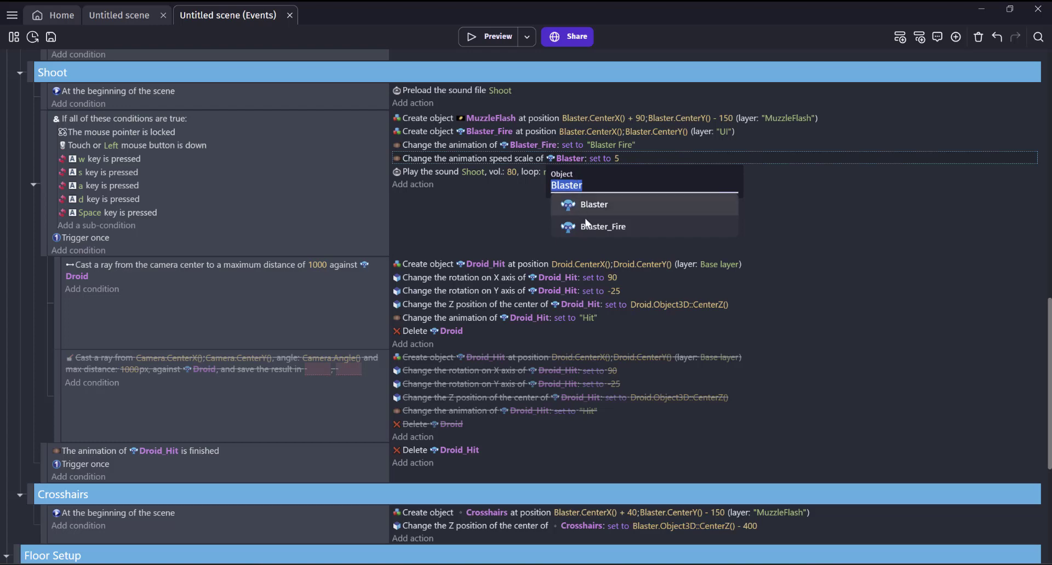
left_click(594, 228)
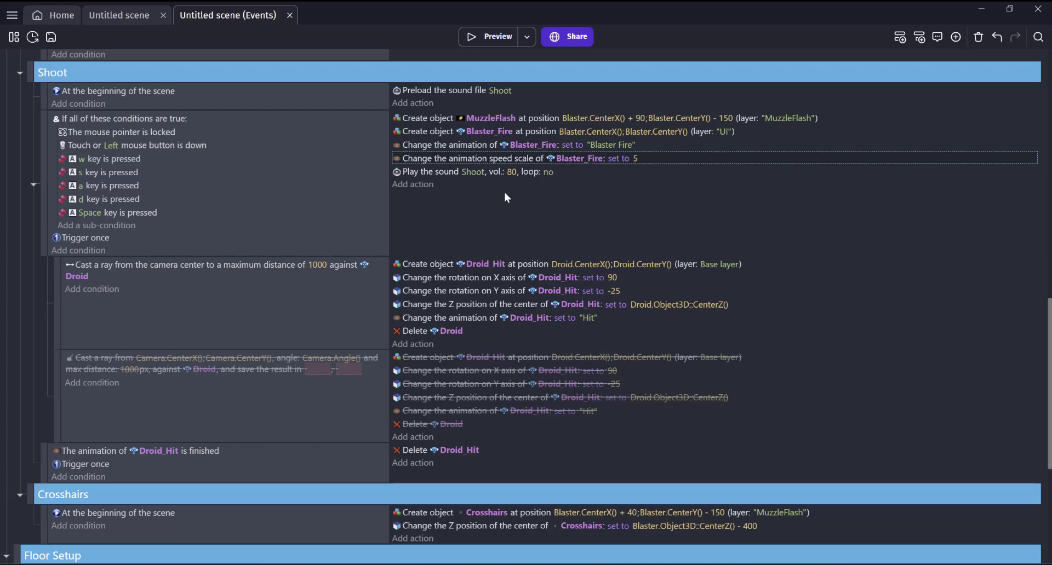
Add a Hide action for Blaster to the main Shoot event and place it directly below the MuzzleFlash creation.
left_click(412, 186)
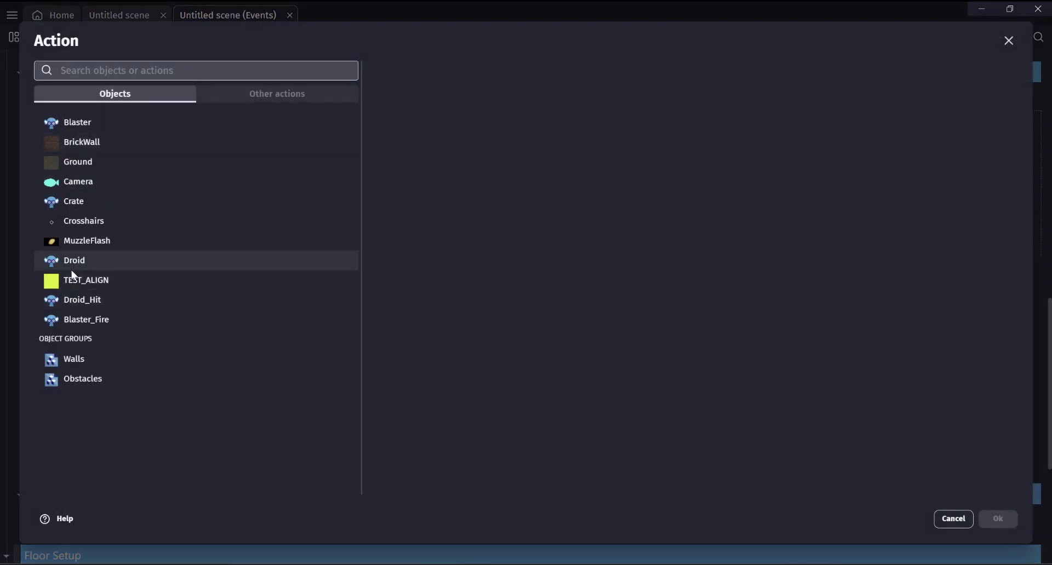
left_click(77, 123)
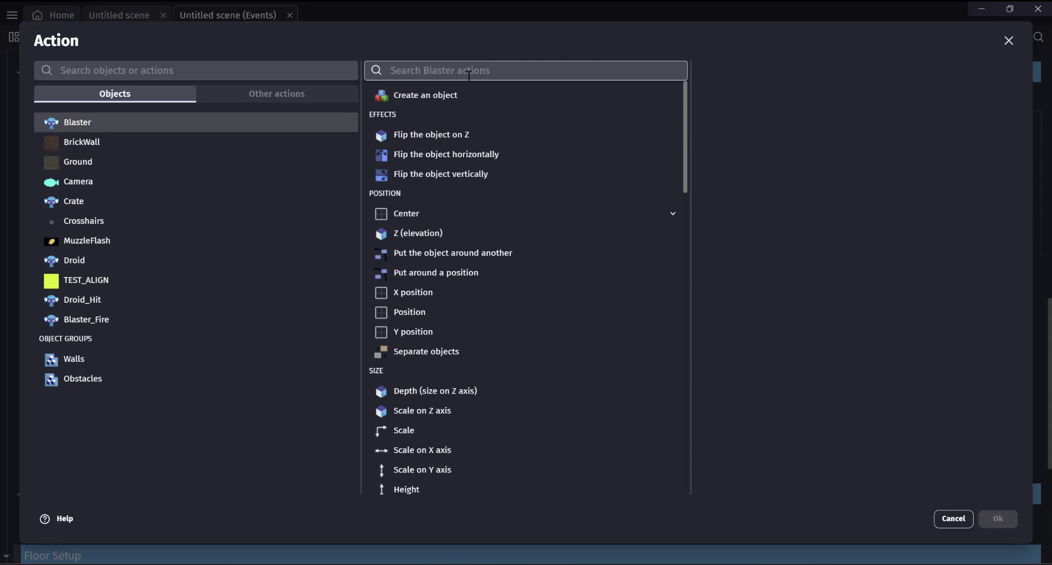
type("hi")
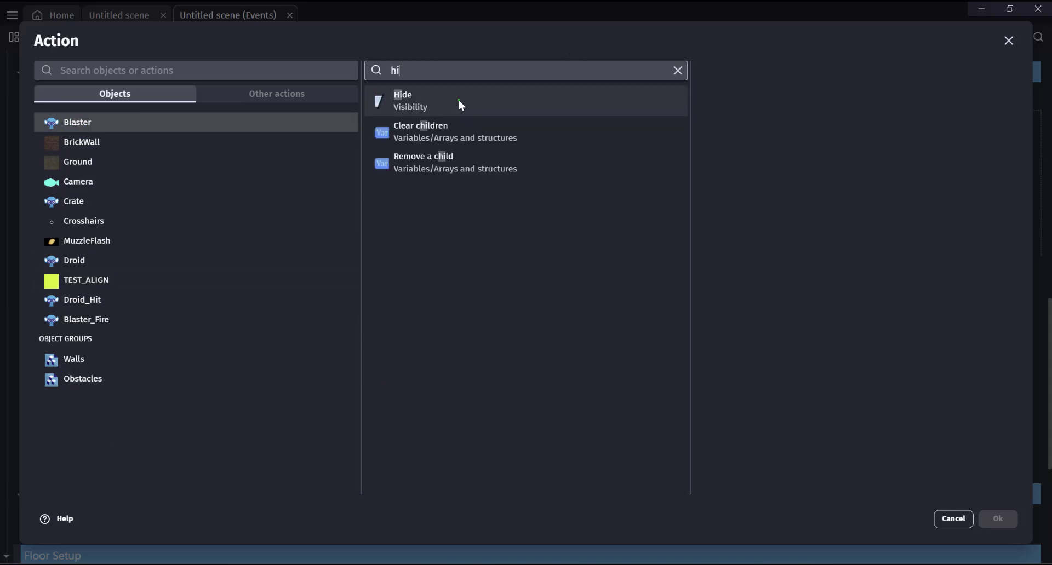
left_click(460, 104)
left_click(998, 517)
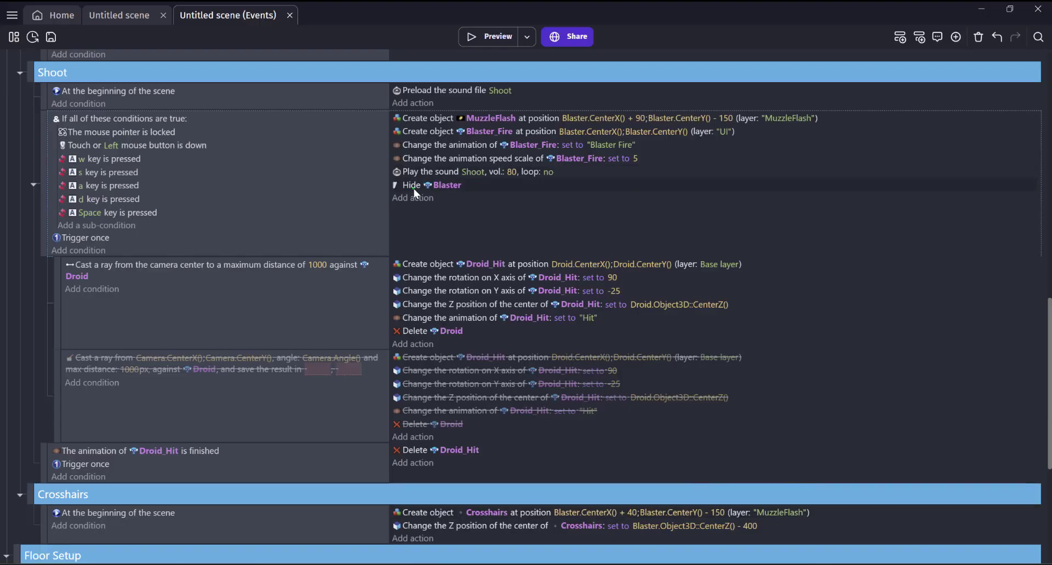
left_click_drag(413, 188, 425, 131)
Preview the game and fire the blaster to check the Blaster_Fire animation, closing the preview when done.
left_click(499, 37)
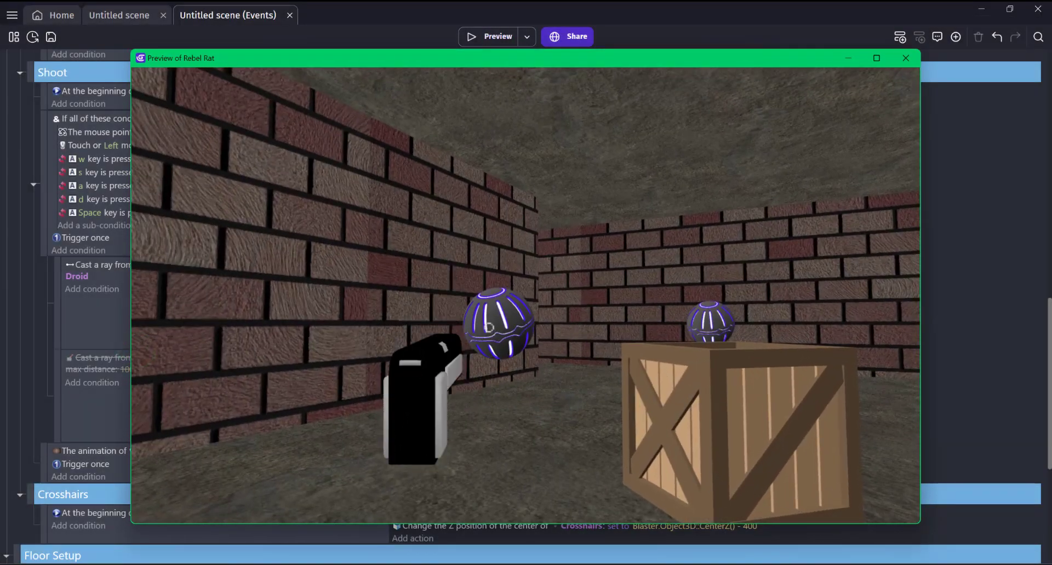
left_click(489, 327)
left_click(905, 58)
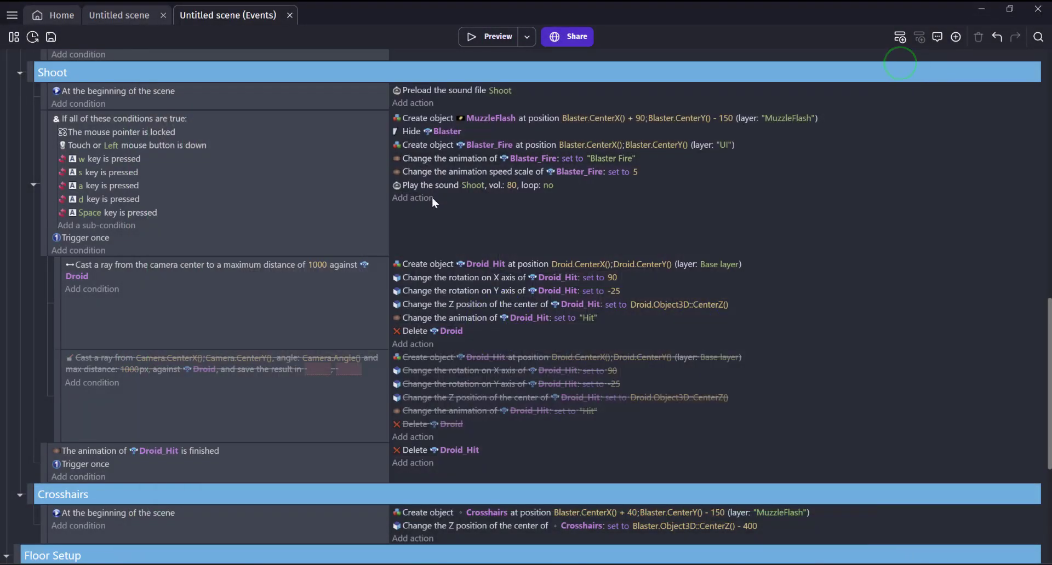
Turn off looping for the Blaster_Fire object's Blaster Fire animation and apply the change.
left_click(108, 15)
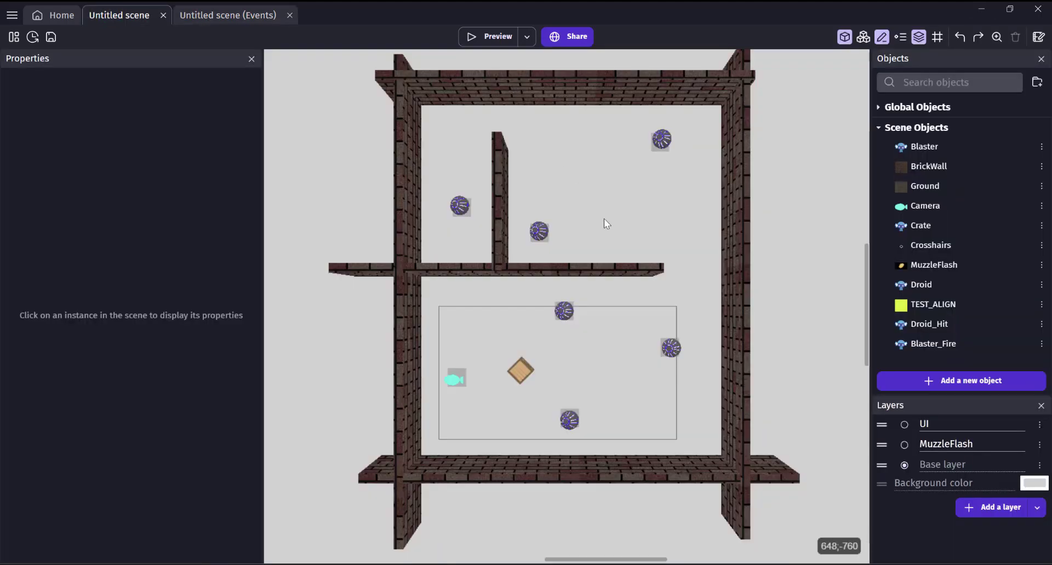
double_click(933, 348)
scroll(282, 434, "down", 3)
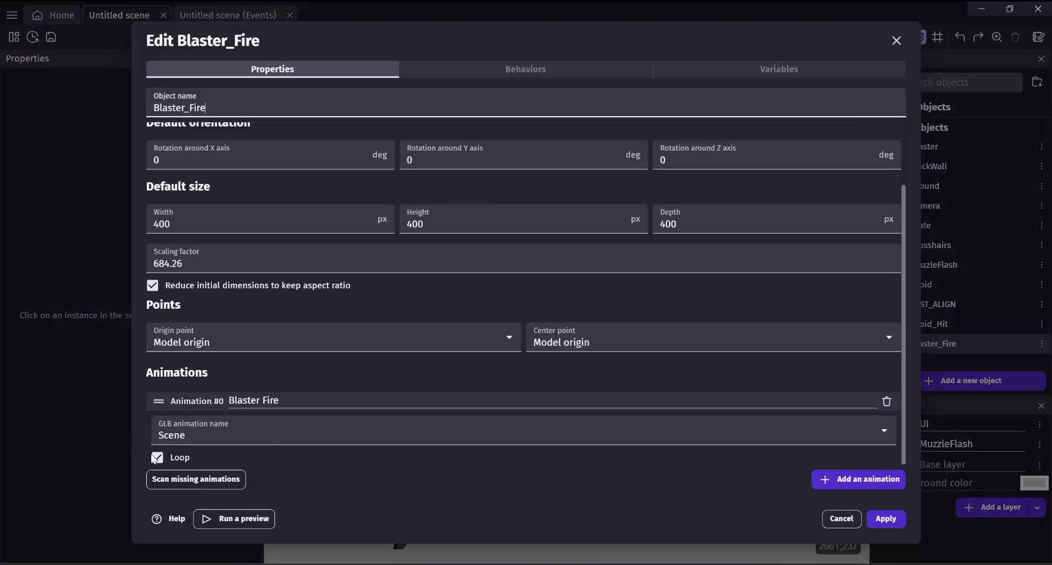
left_click(157, 458)
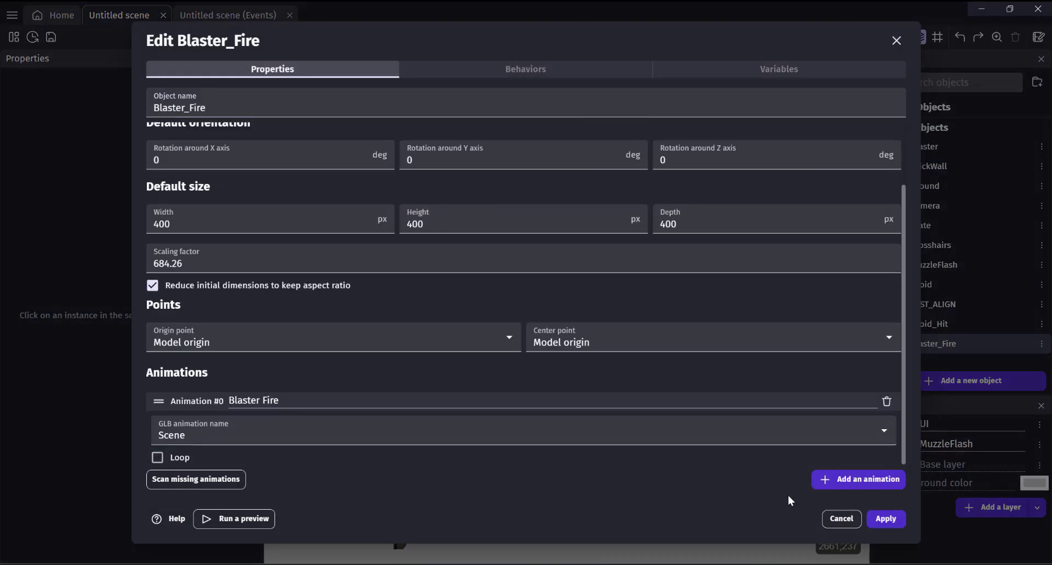
left_click(884, 519)
Return to the scene events and preview the game, shooting repeatedly to check the non-looping fire animation.
left_click(227, 15)
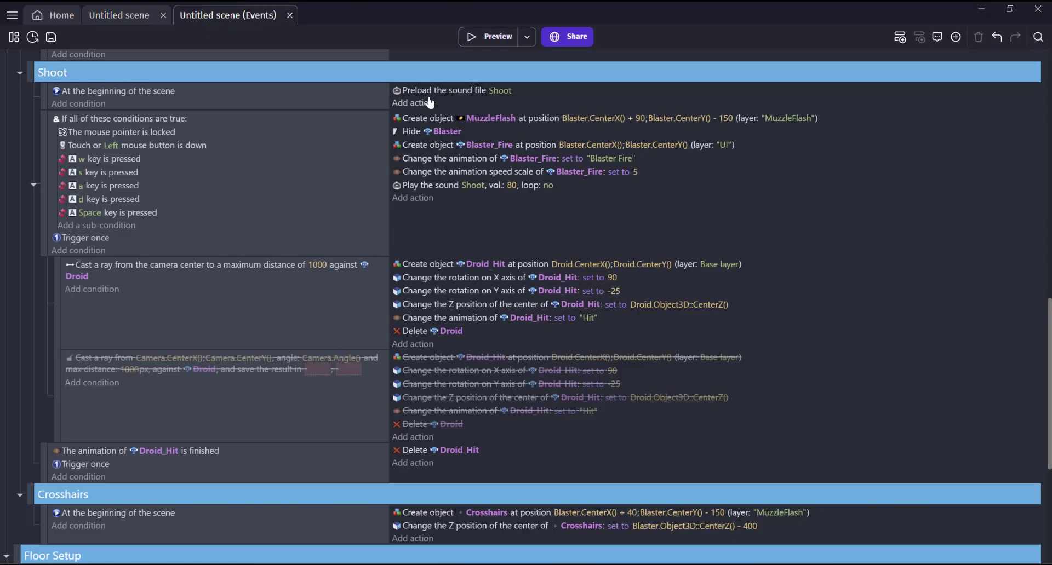
left_click(489, 39)
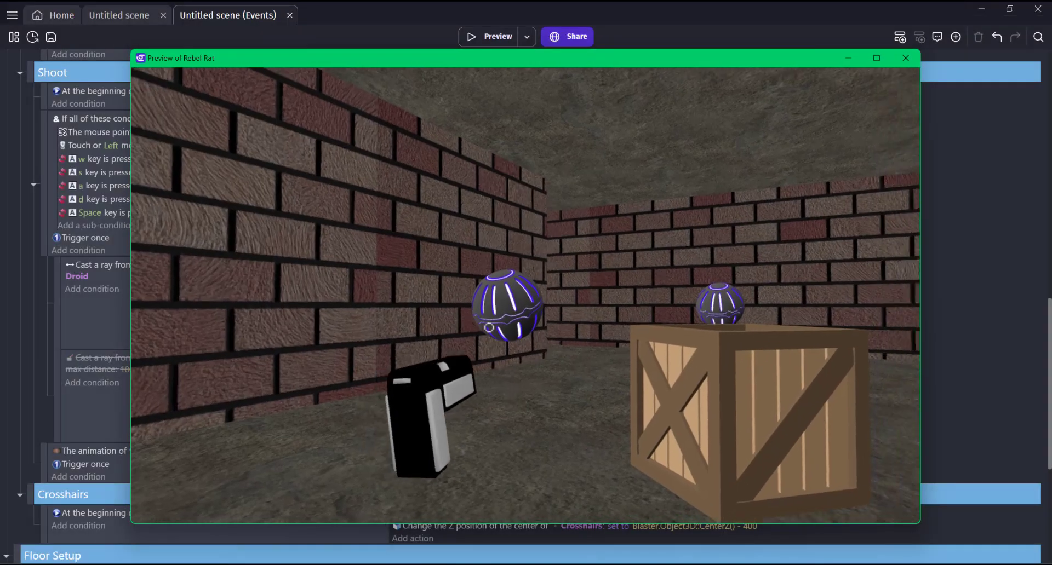
left_click(489, 327)
left_click(489, 327)
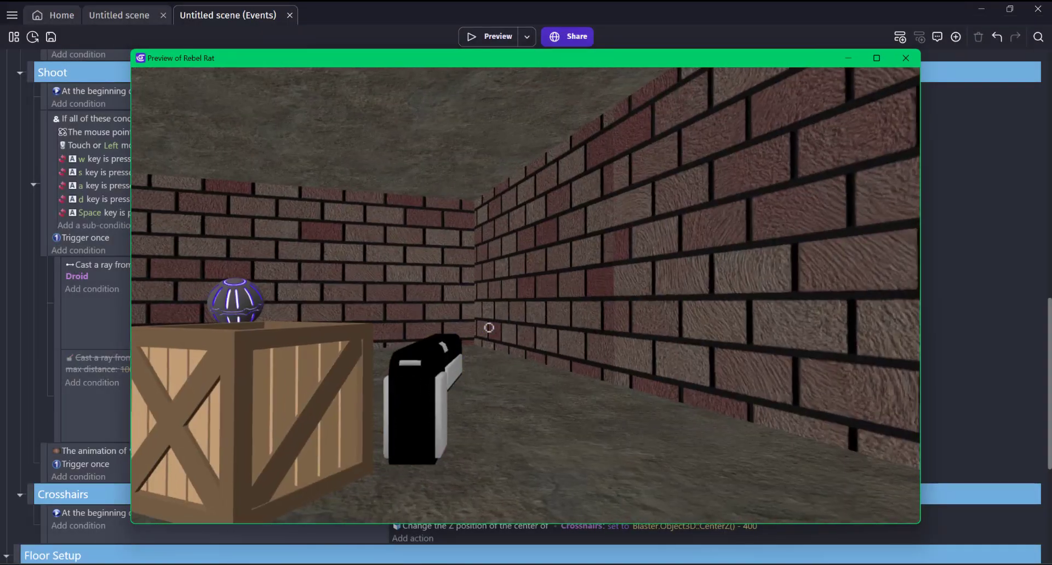
left_click(489, 327)
left_click(489, 328)
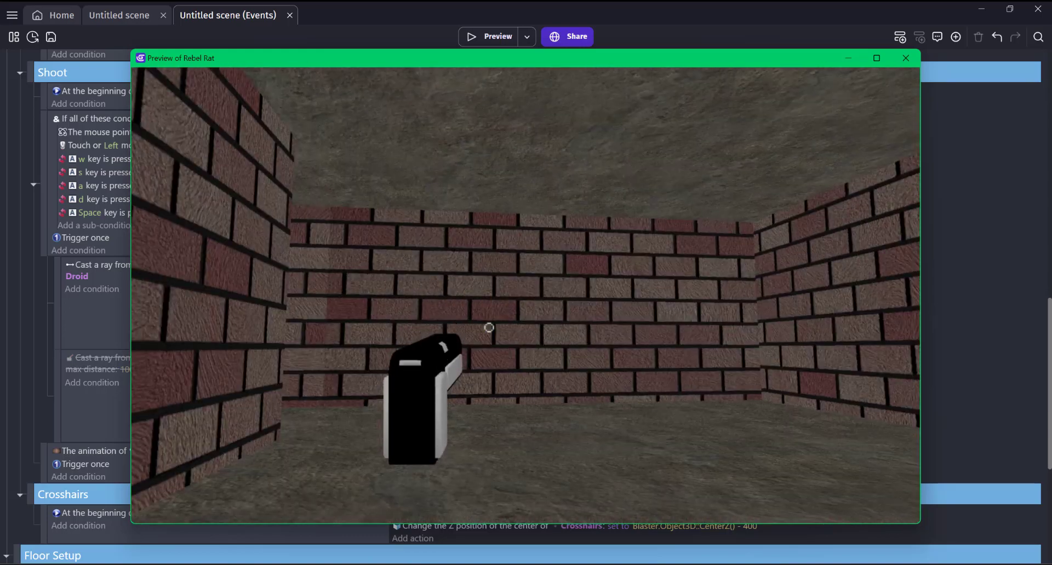
left_click(906, 57)
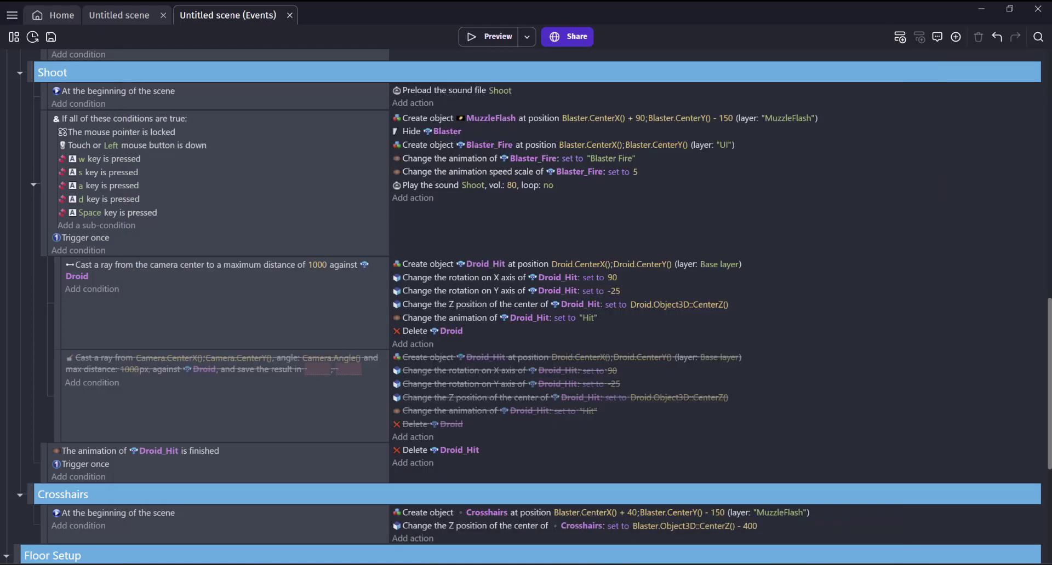
Copy the Hide Blaster action from the Shoot event to the end of the Idle event and change the copy's object to Blaster_Fire.
scroll(408, 288, "up", 3)
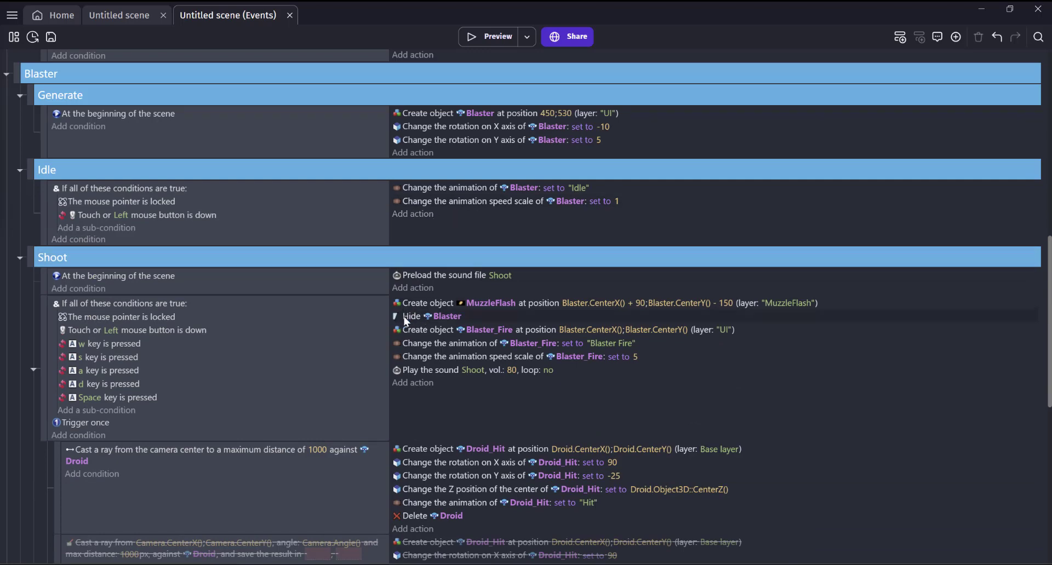
left_click_drag(411, 317, 425, 228)
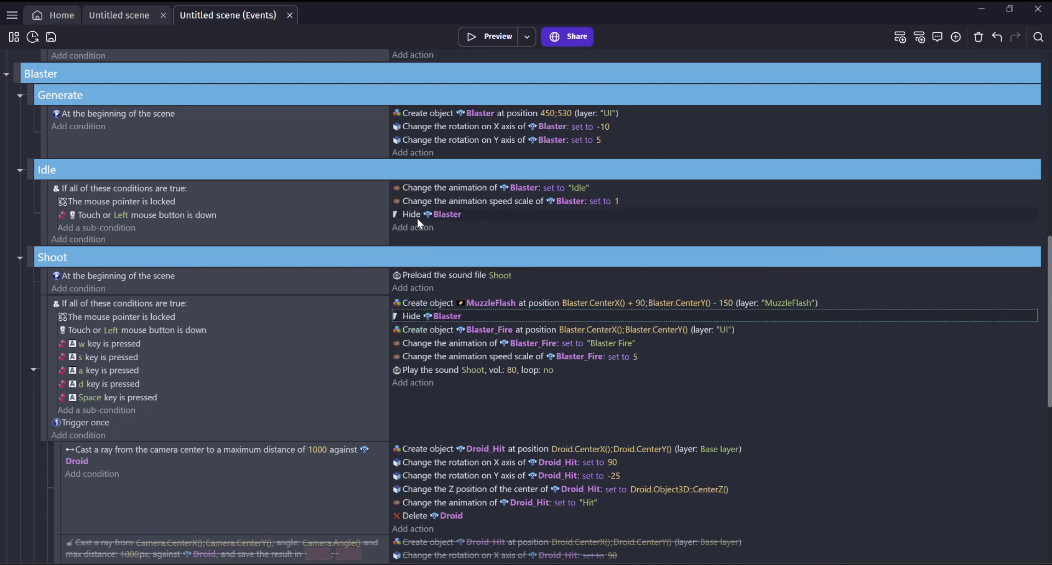
left_click(450, 215)
left_click(493, 286)
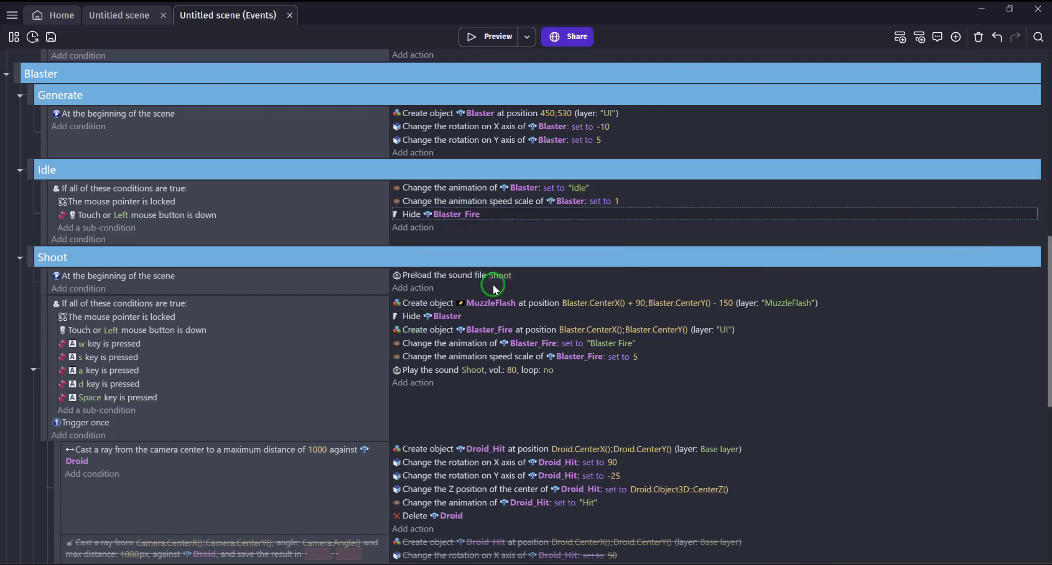
Add a Show action for Blaster to the end of the Idle event.
left_click(417, 228)
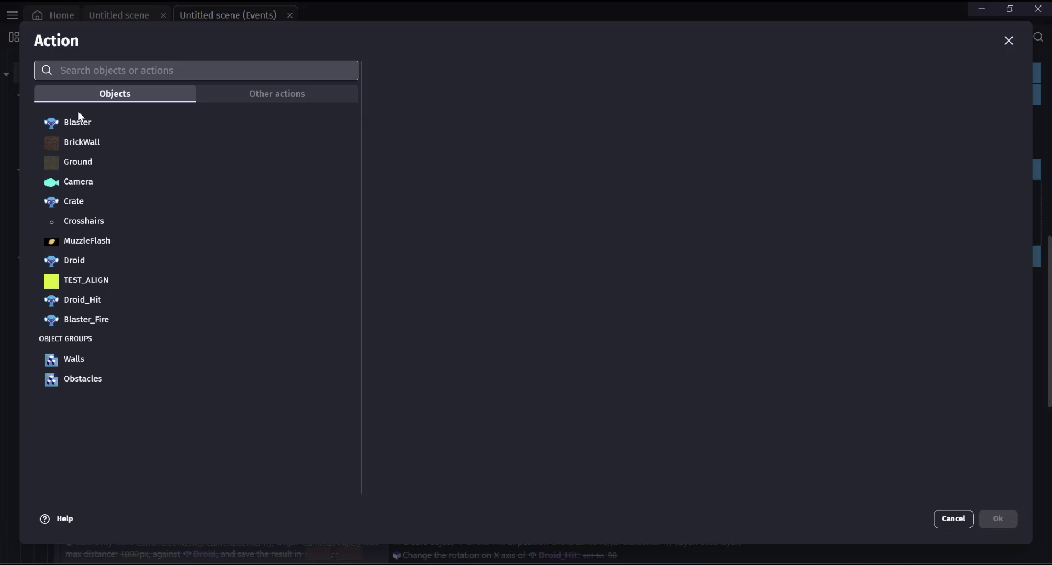
left_click(109, 123)
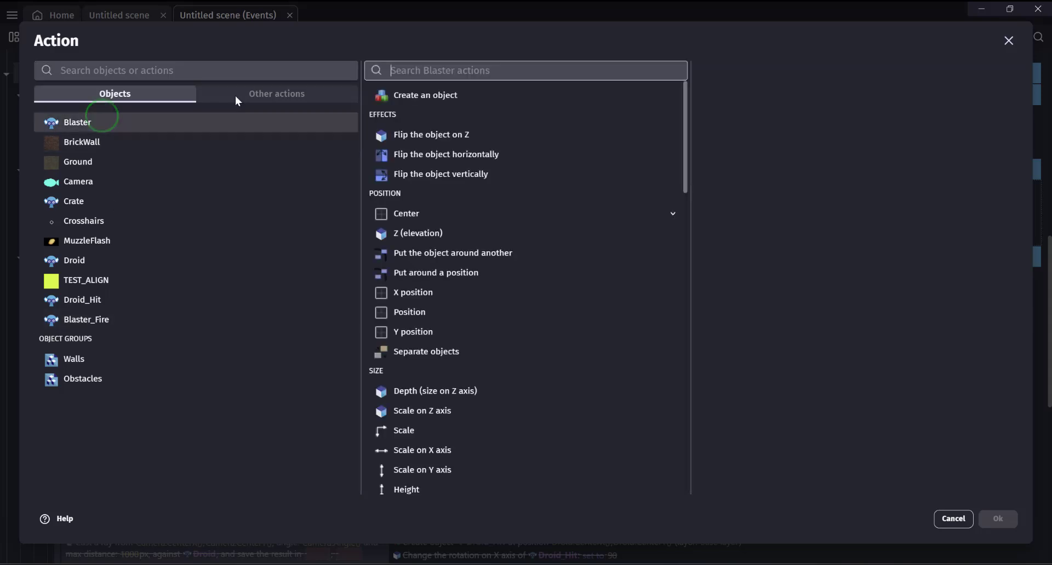
left_click(450, 66)
type("show")
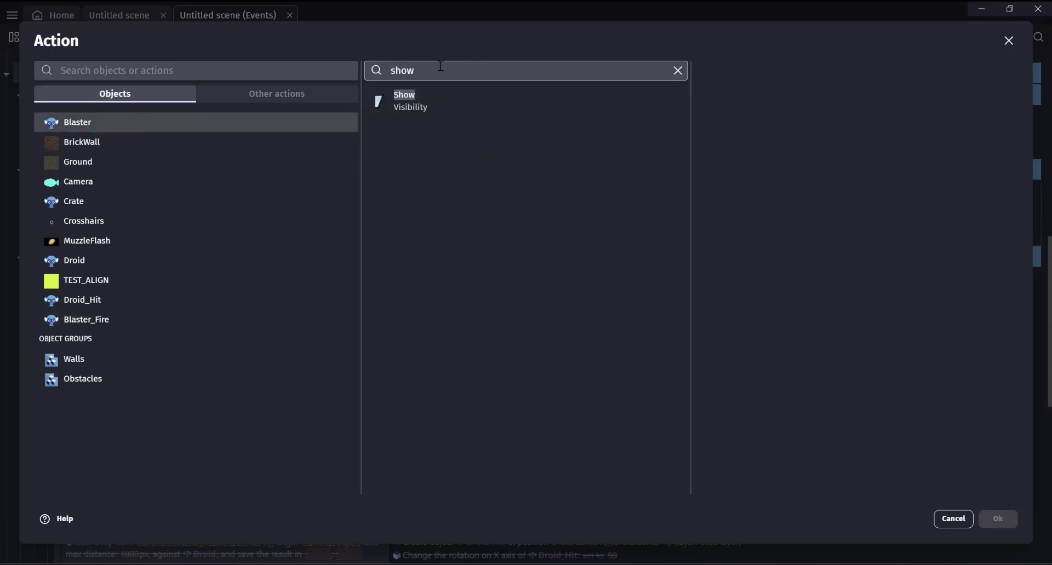
left_click(396, 117)
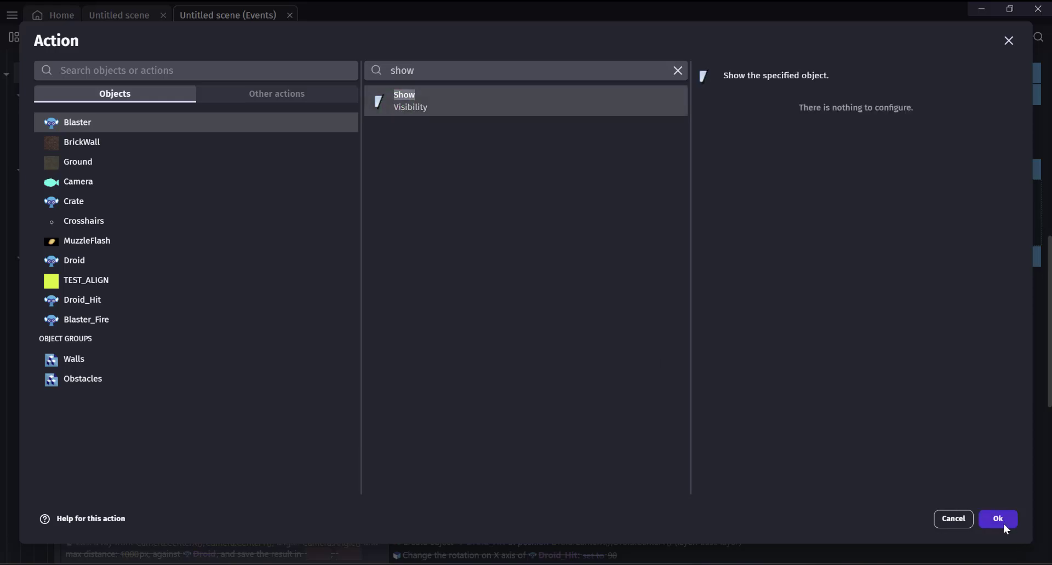
left_click(1003, 524)
Preview the game and shoot repeatedly while moving sideways to check the switch between the idle Blaster and Blaster_Fire.
left_click(491, 36)
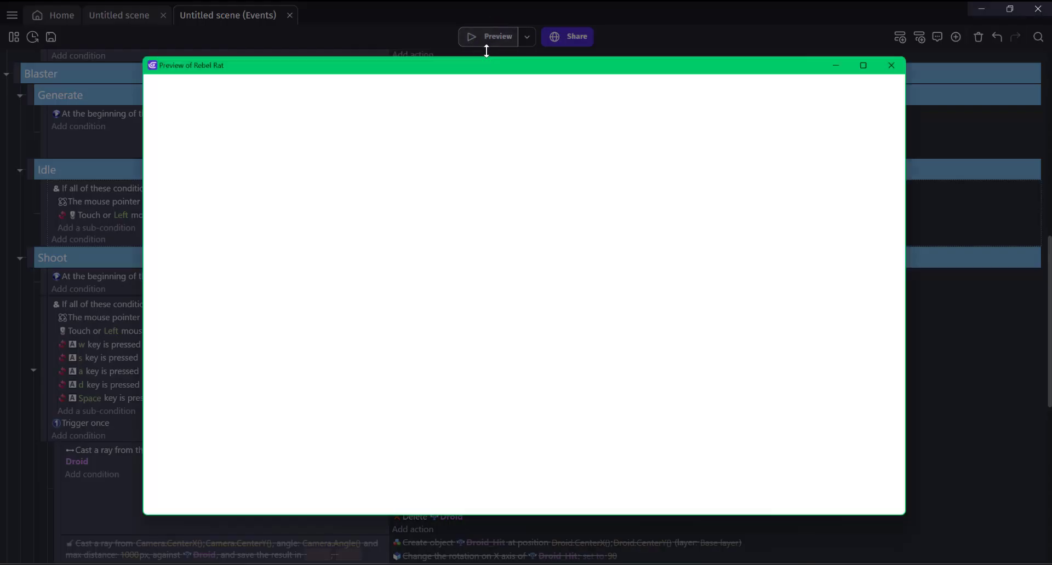
left_click(489, 82)
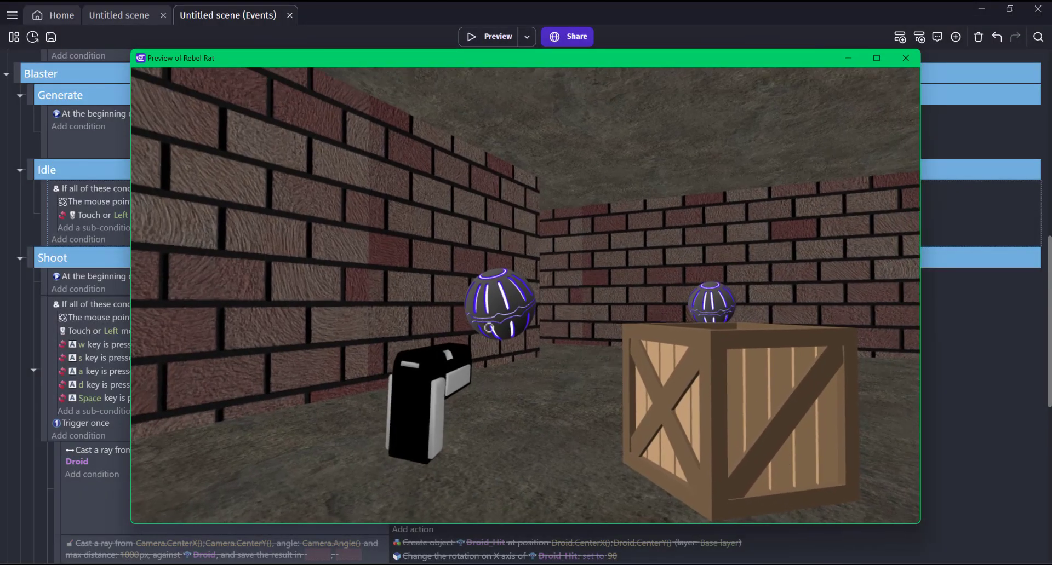
left_click(488, 328)
left_click(488, 327)
left_click(488, 328)
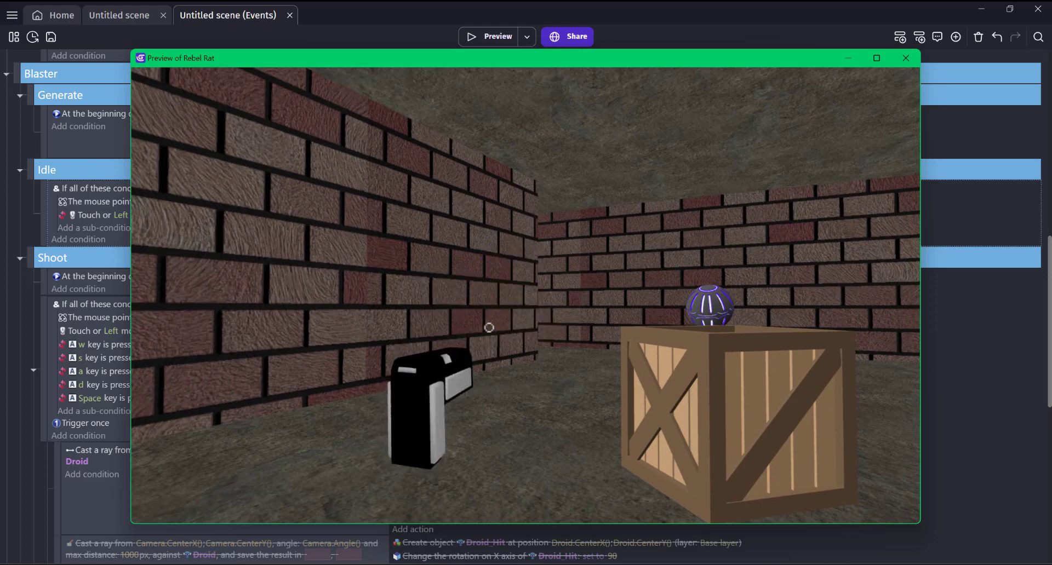
left_click(489, 327)
left_click(489, 327)
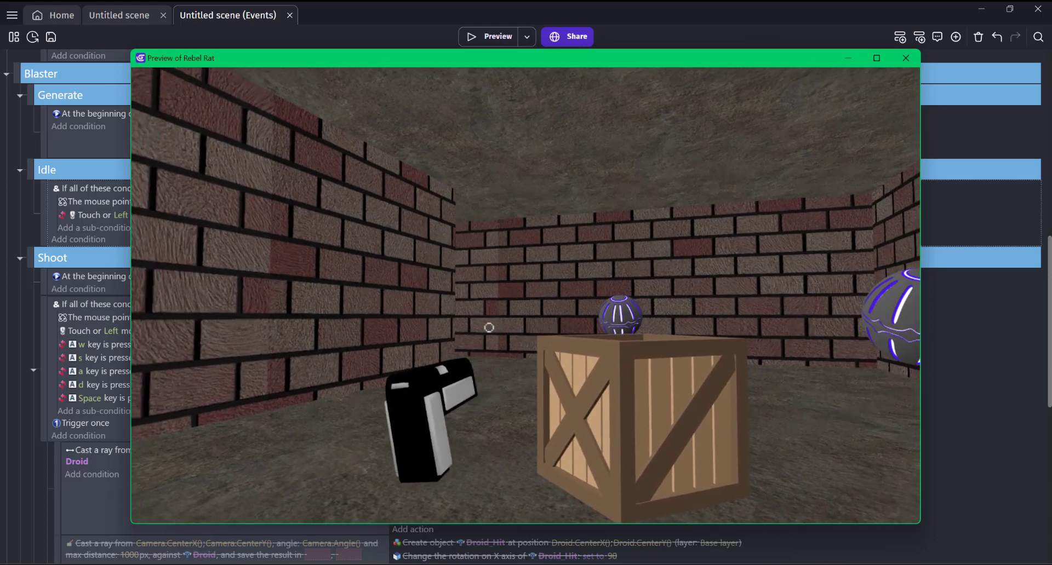
key("d")
key("a")
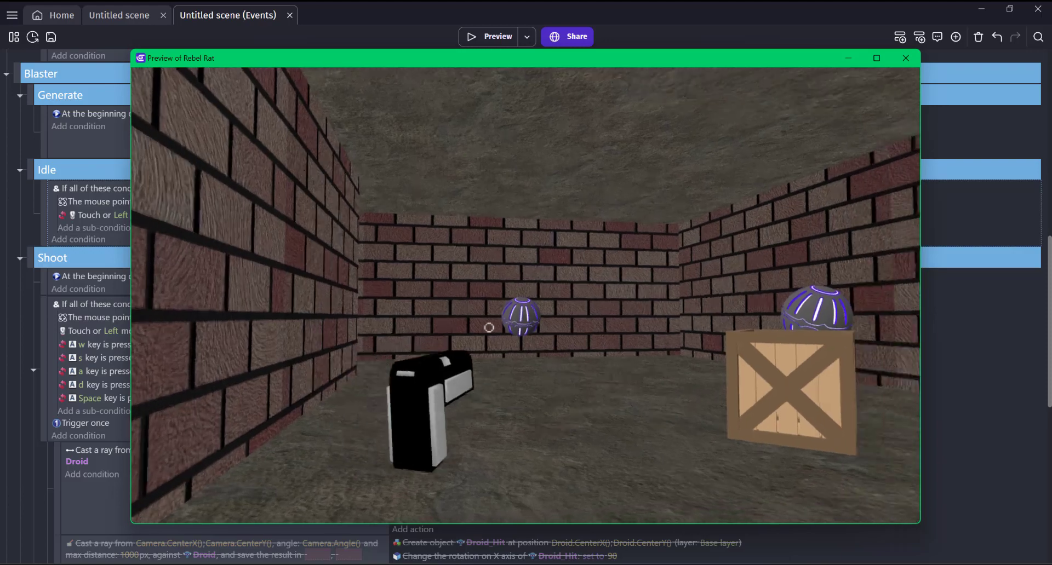
left_click(488, 327)
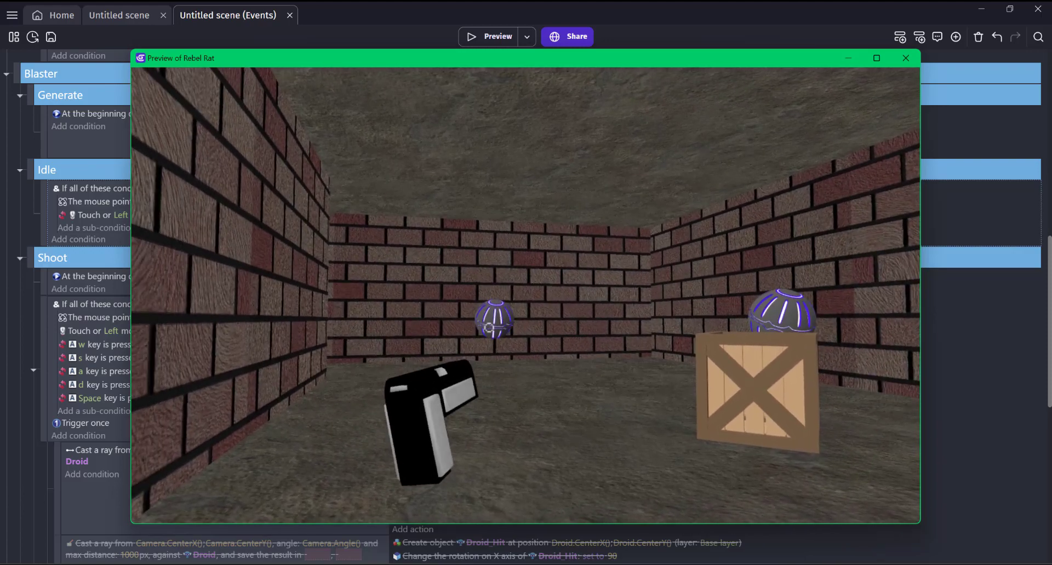
Move around the running preview and shoot the droids near the crate to check the raycast hits and blaster switching.
key("w")
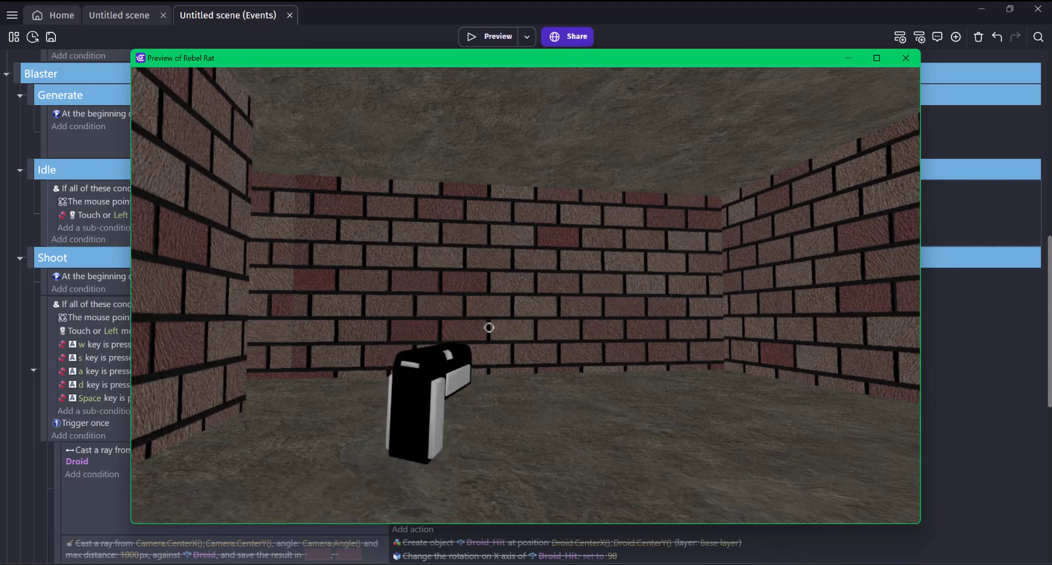
key("d")
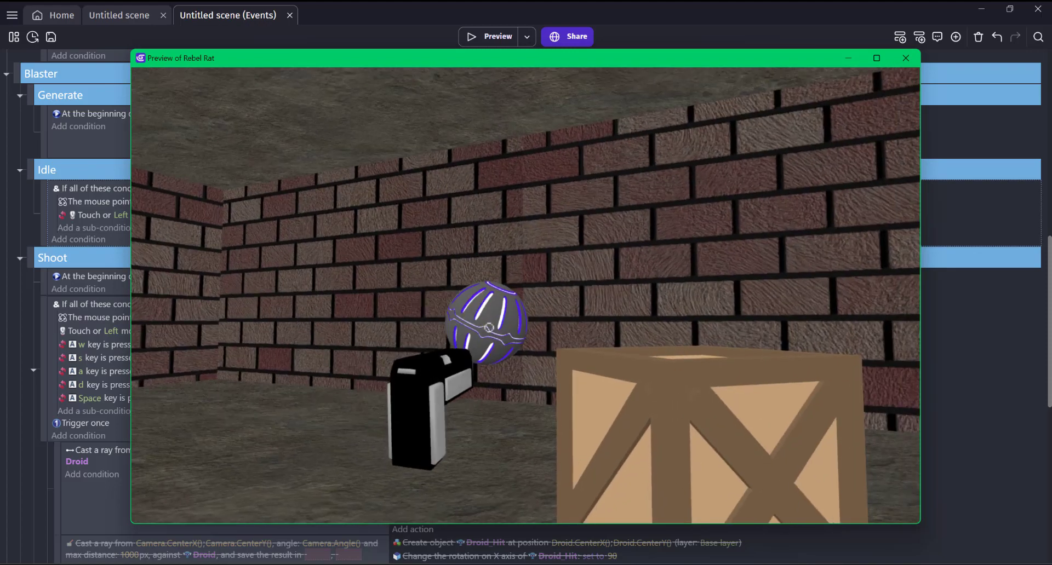
left_click(488, 328)
left_click(489, 328)
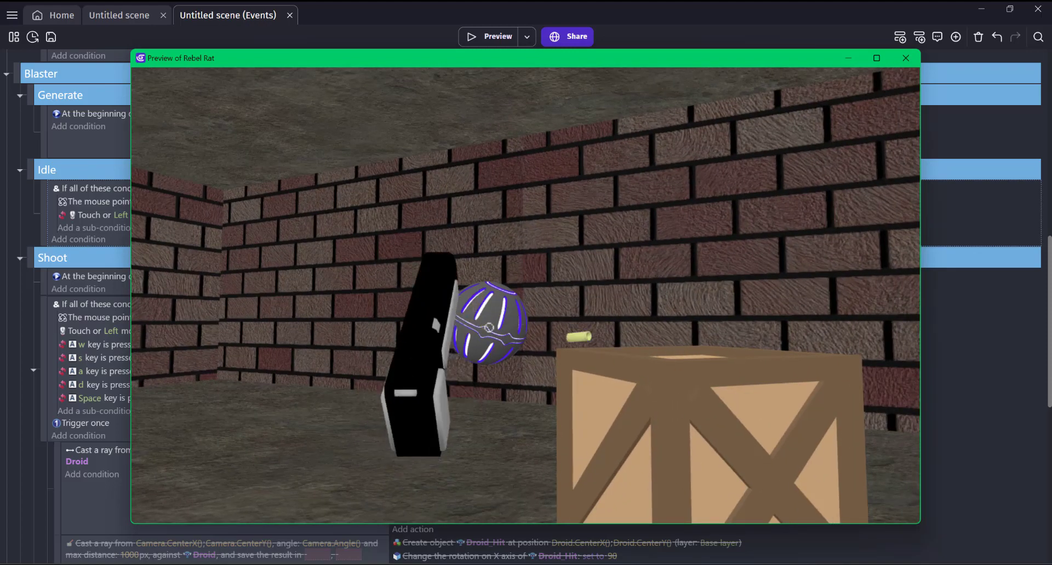
left_click(489, 327)
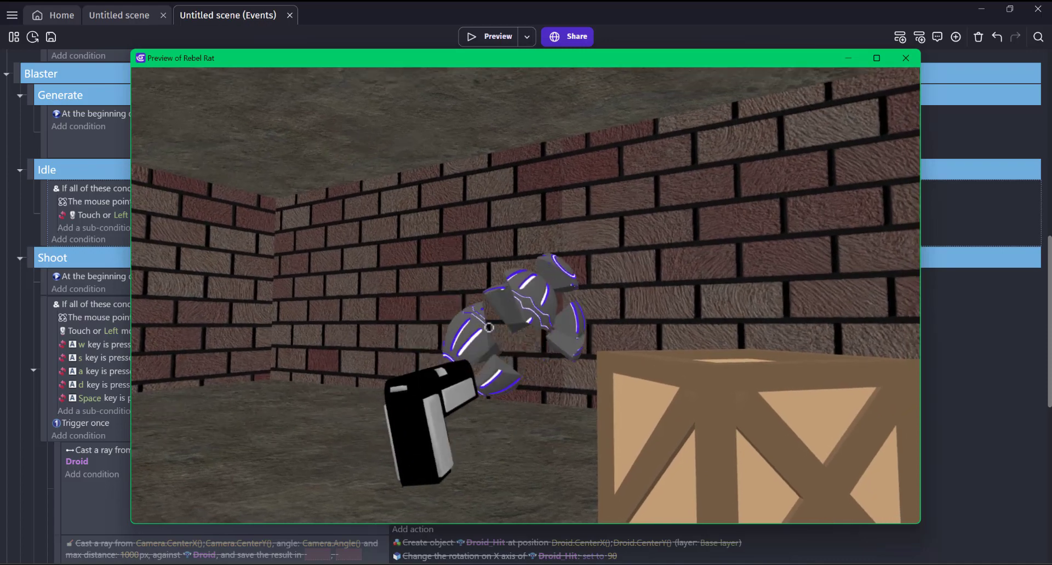
key("a")
key("a")
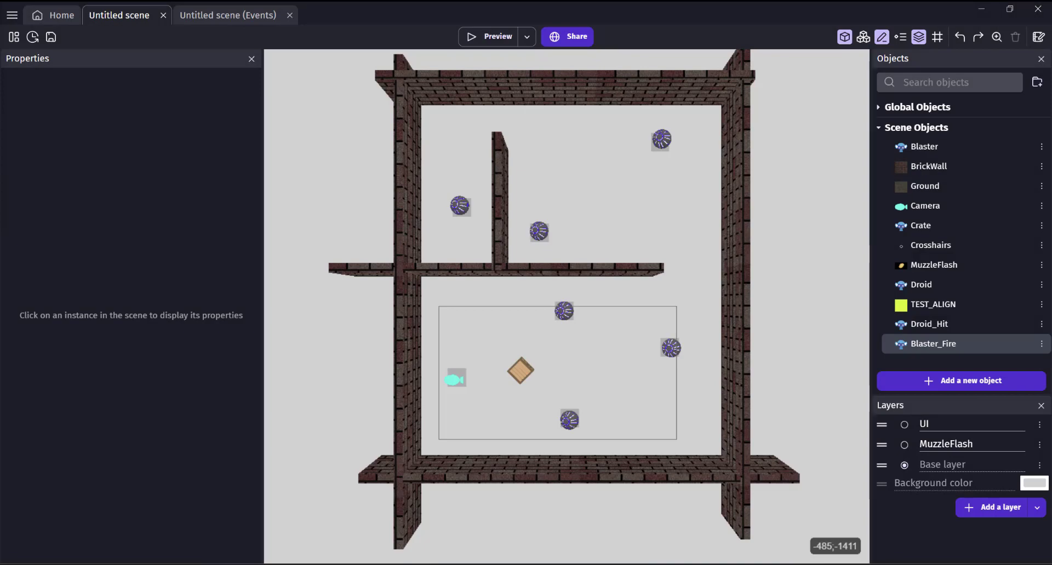
Add a new 3D particle emitter object to the scene from the Blue Explosion preset.
left_click(924, 379)
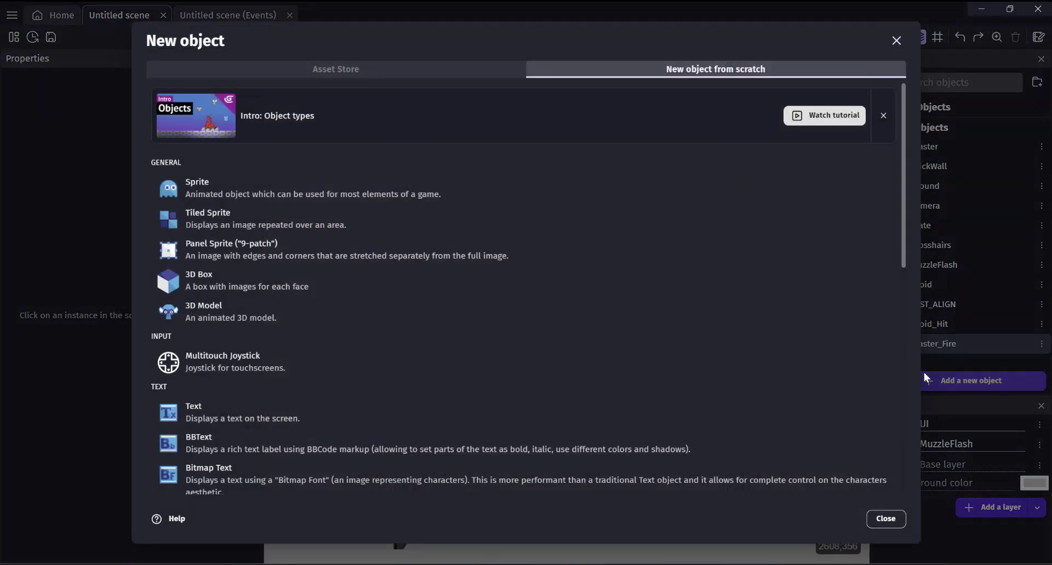
scroll(288, 328, "down", 4)
scroll(287, 328, "down", 5)
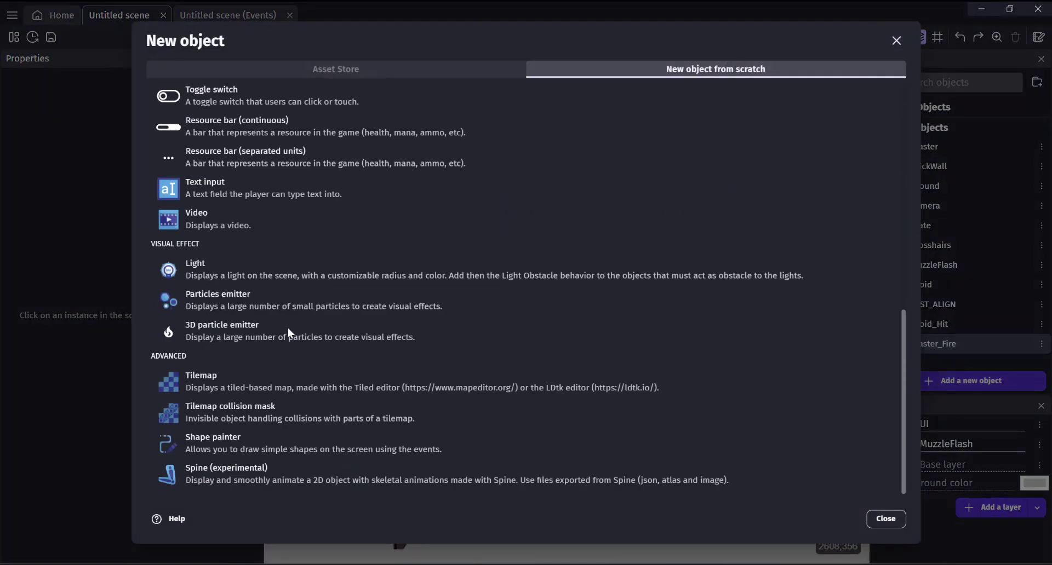
left_click(220, 334)
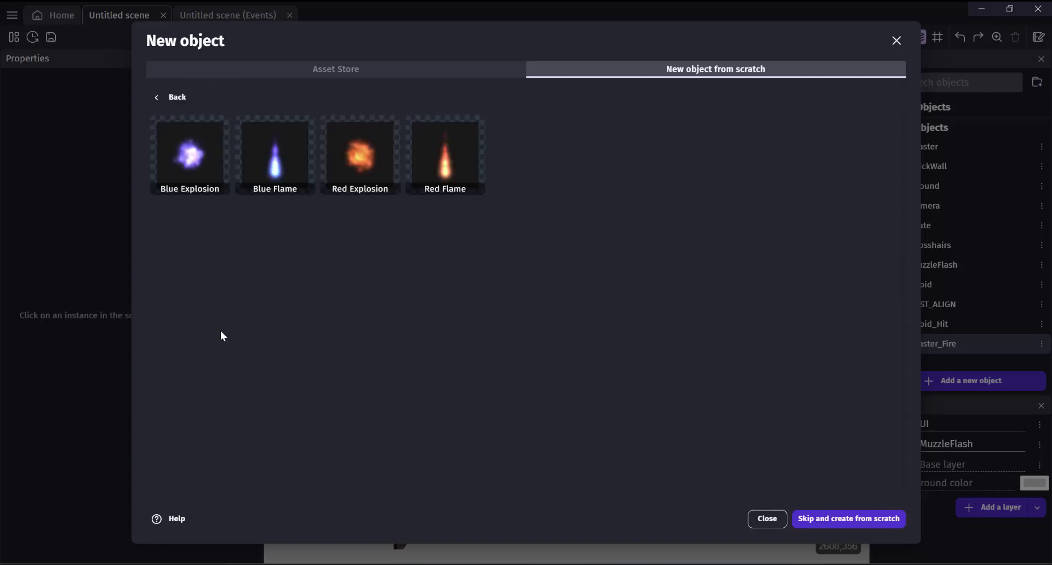
left_click(192, 165)
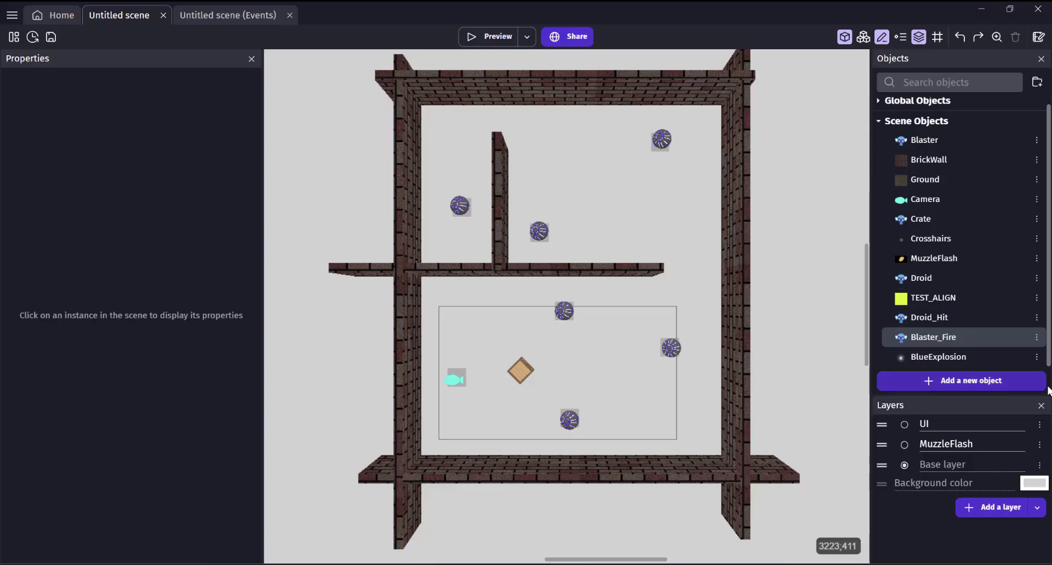
Rename the BlueExplosion object to Droid_BlueExplosion.
left_click(1036, 356)
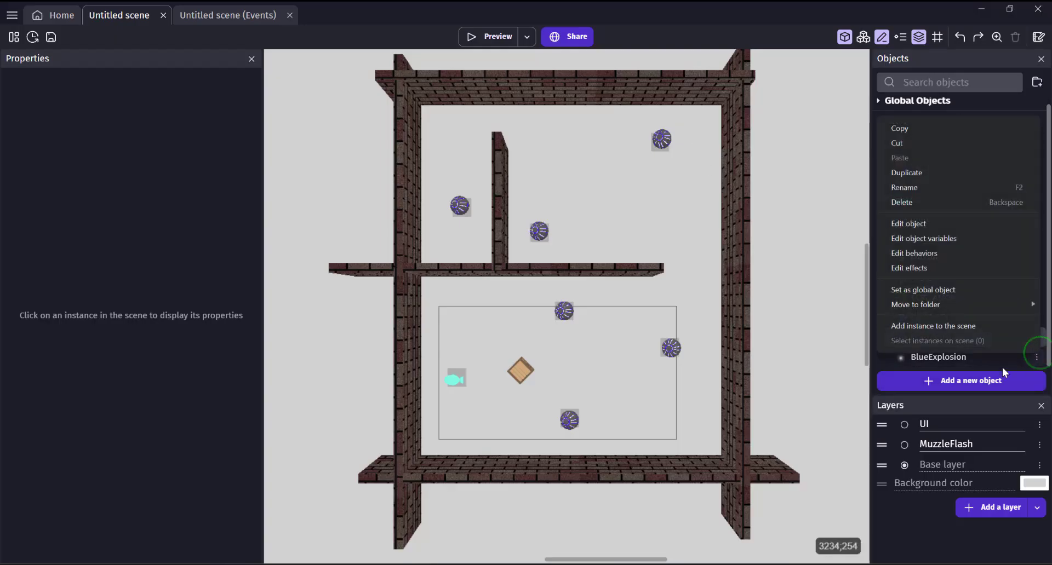
left_click(909, 189)
key("Home")
type("Droid_")
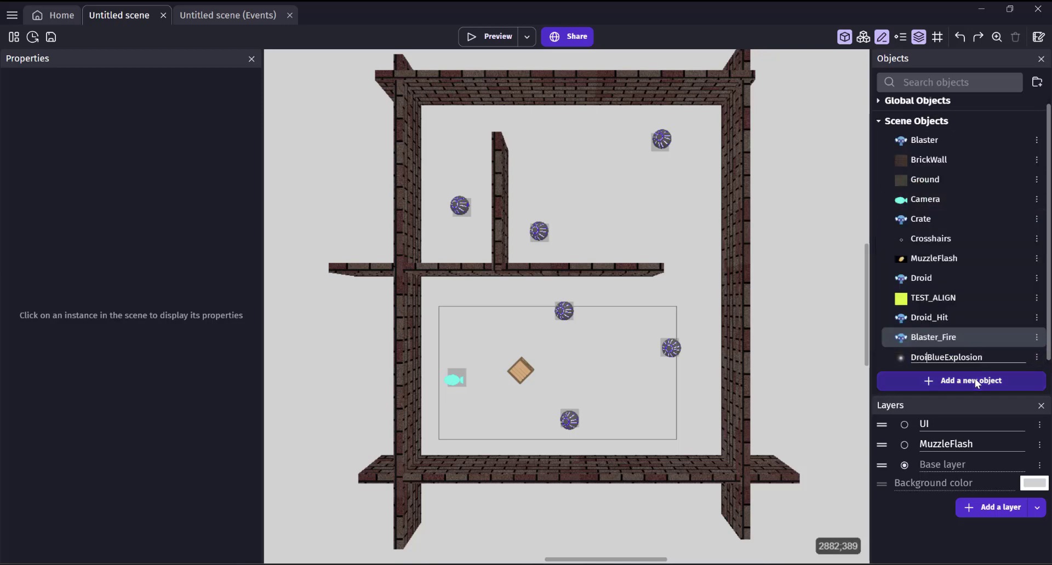
key("Return")
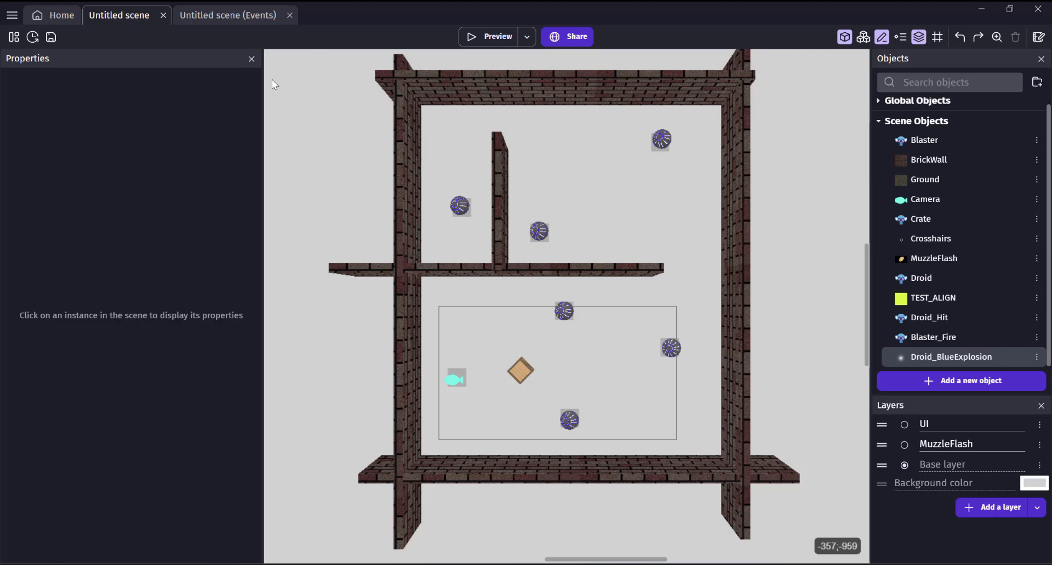
Start a Create action for Droid_BlueExplosion in the active Shoot raycast sub-event, with X position Droid_Hit.CenterX().
left_click(222, 15)
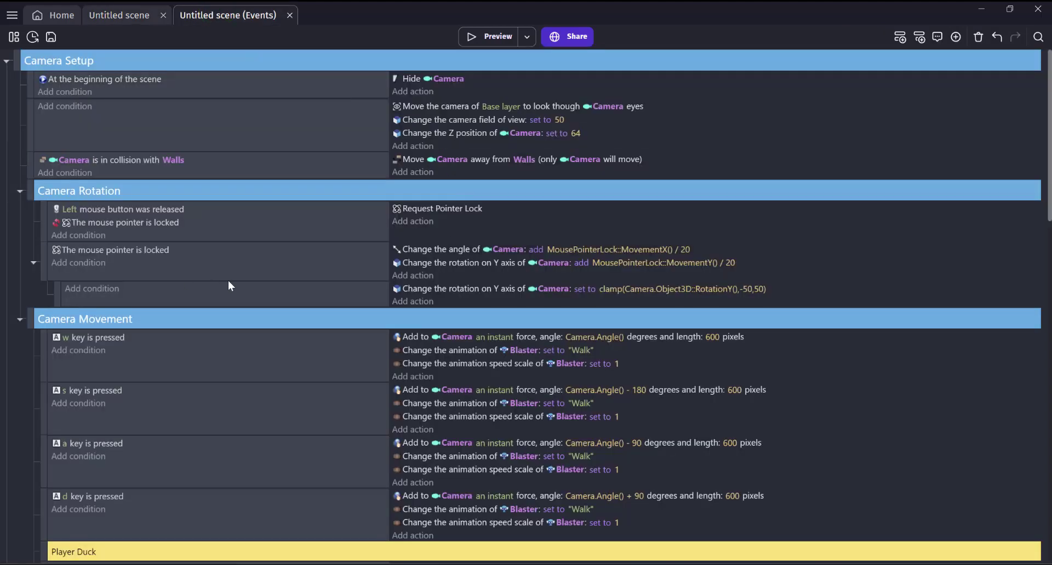
scroll(228, 281, "down", 15)
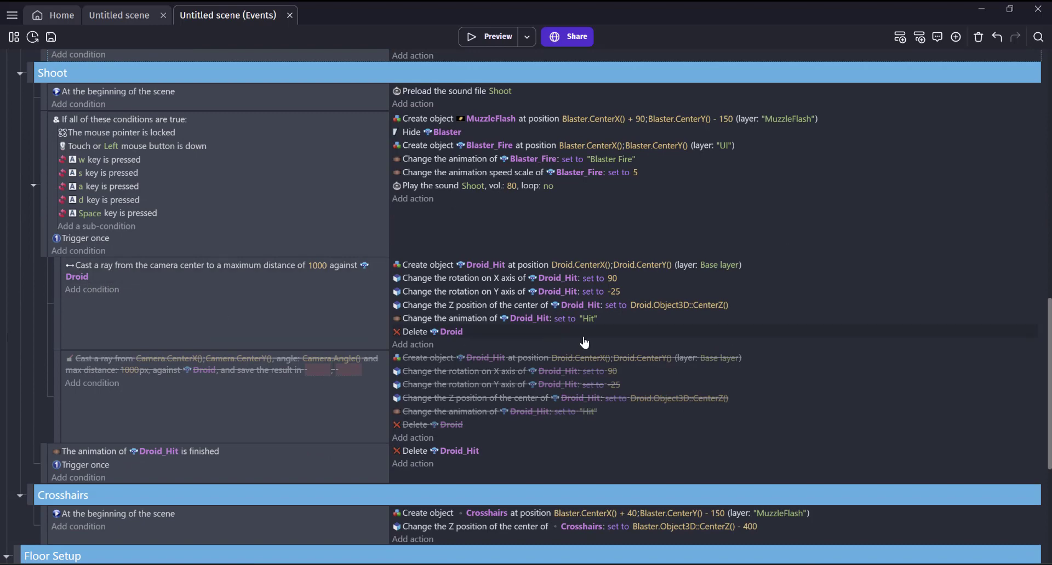
left_click(417, 346)
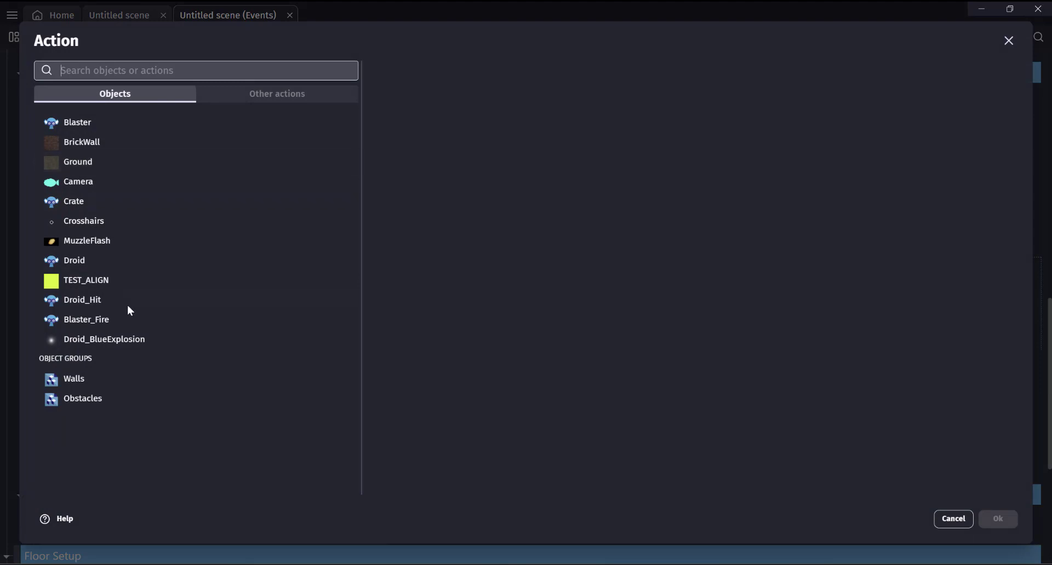
left_click(97, 338)
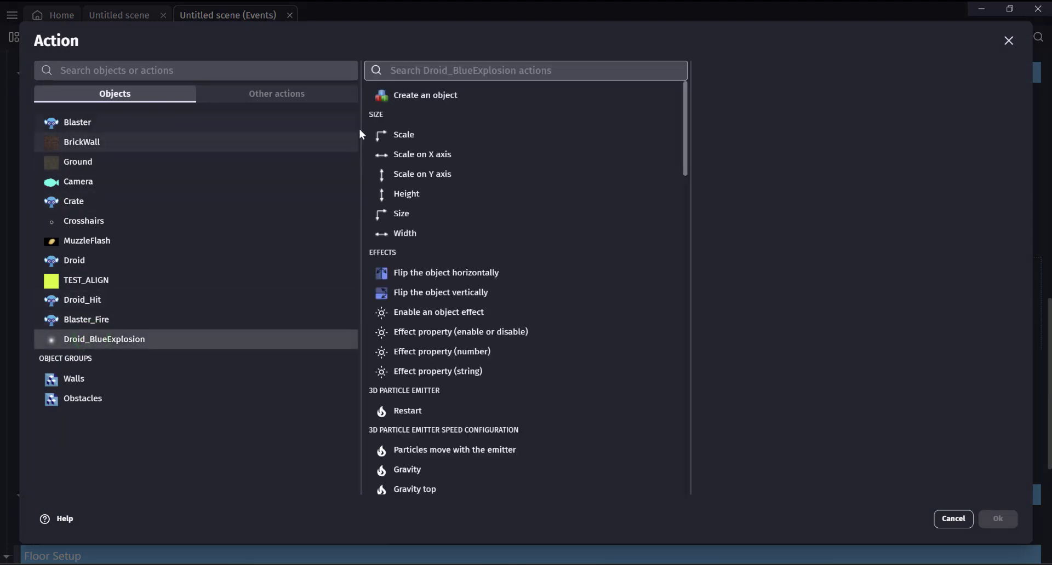
left_click(431, 97)
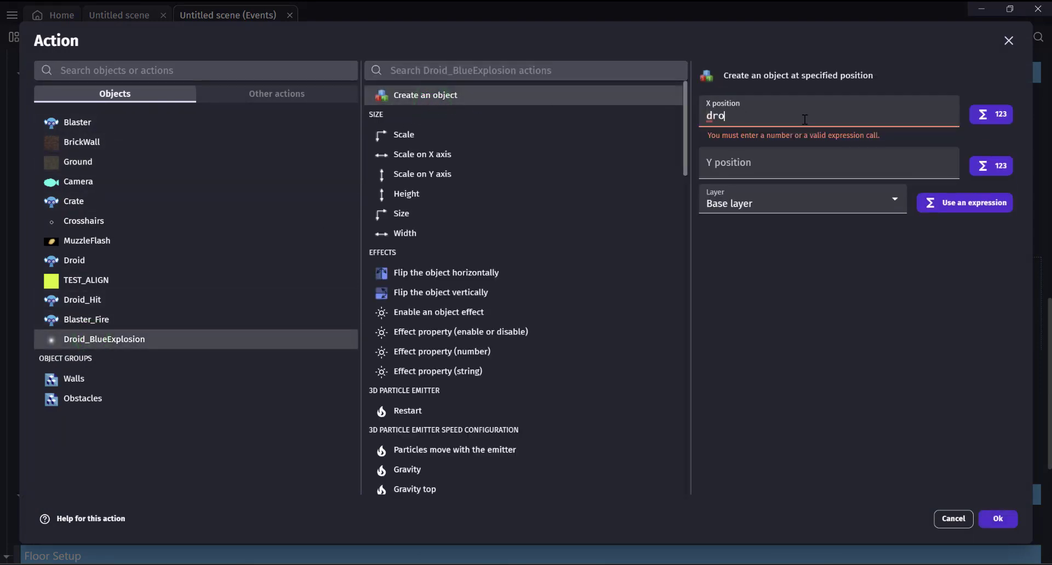
type("dro")
left_click(751, 136)
type("ce")
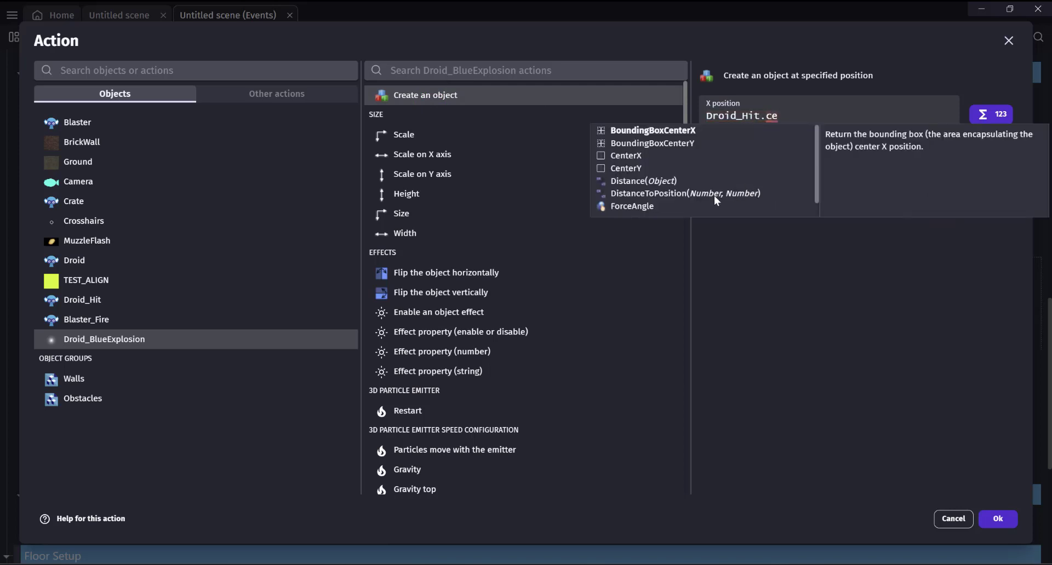
left_click(637, 157)
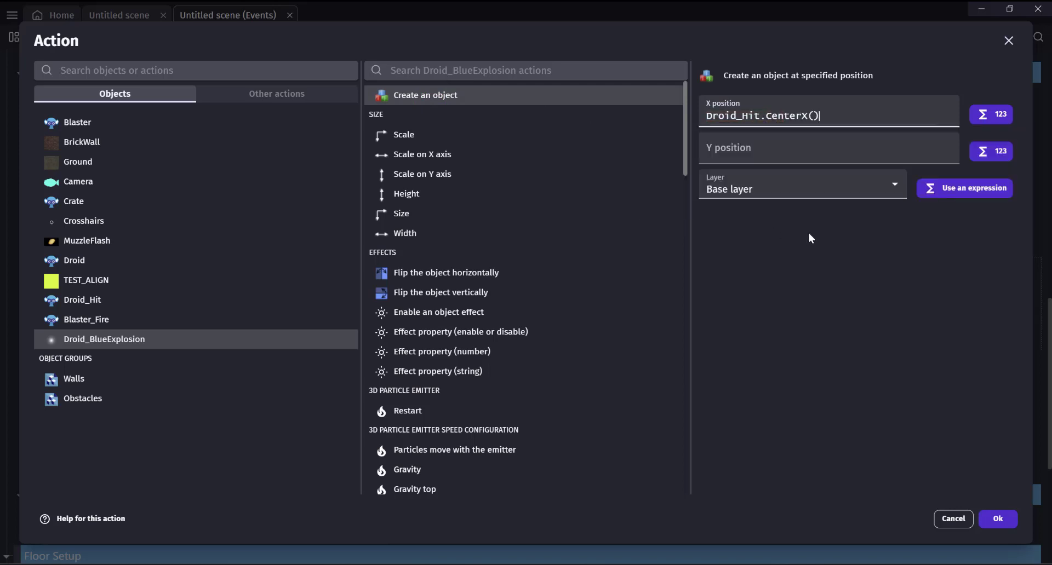
Set the new explosion's Y position to Droid_Hit.CenterY(), keep it on the Base layer, and finish the Create action.
left_click(744, 158)
type("droi")
left_click(748, 180)
type("ce")
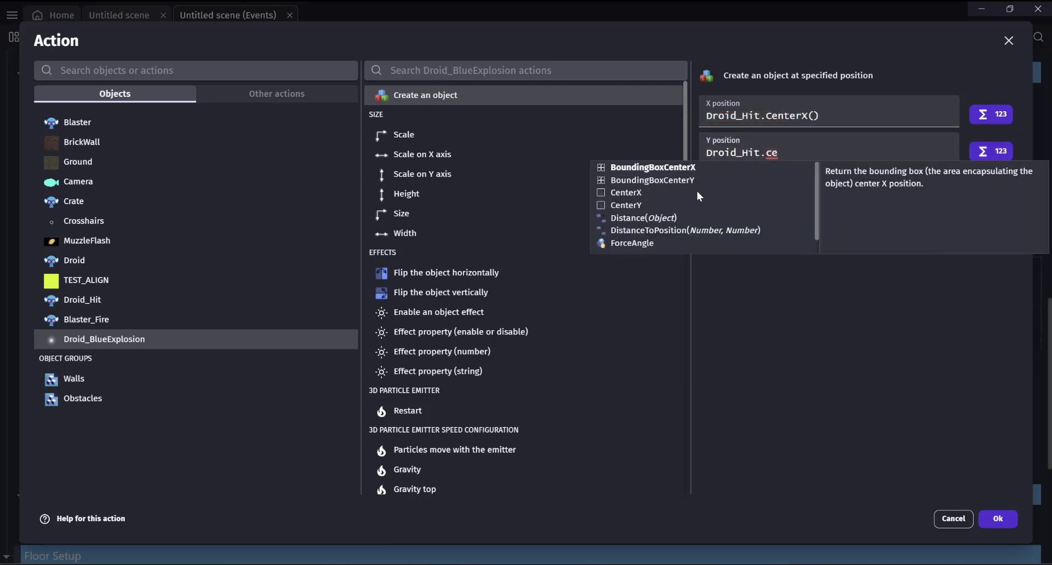
left_click(773, 204)
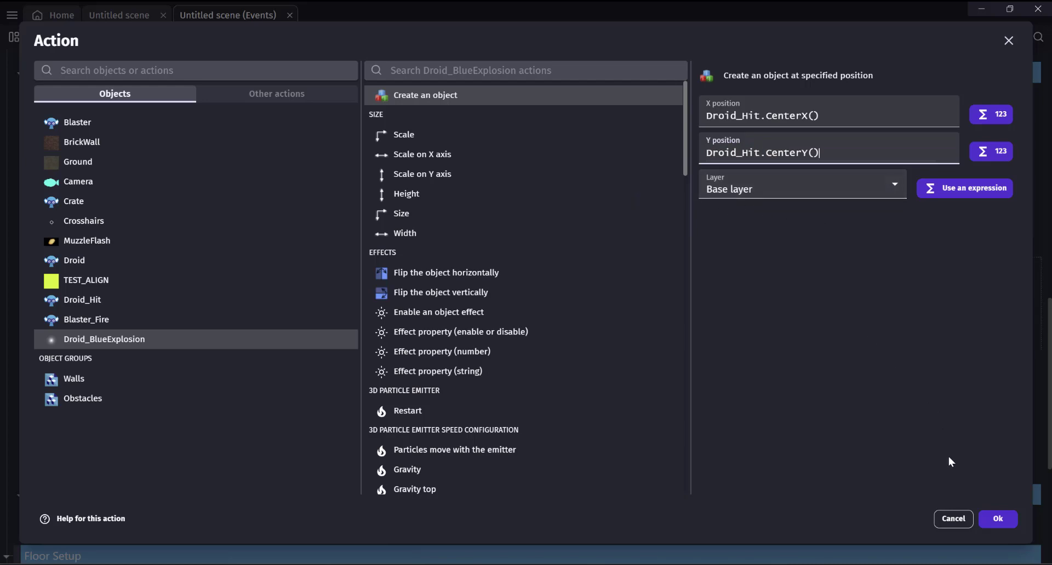
left_click(998, 520)
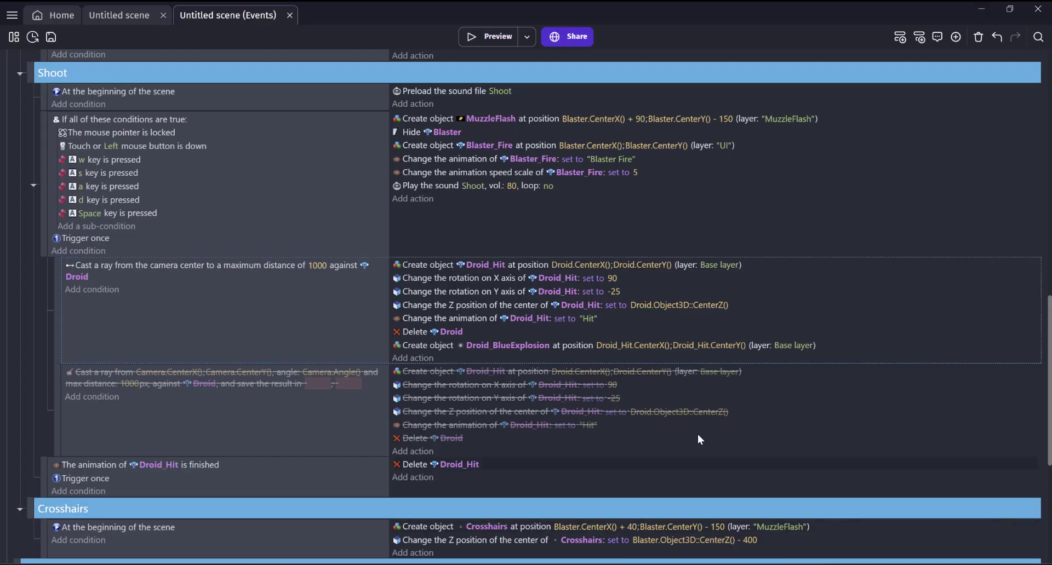
Add an action setting Droid_BlueExplosion's Z elevation to Droid_Hit.Object3D::CenterZ(), and move the Delete Droid action to the end of the event.
left_click(420, 359)
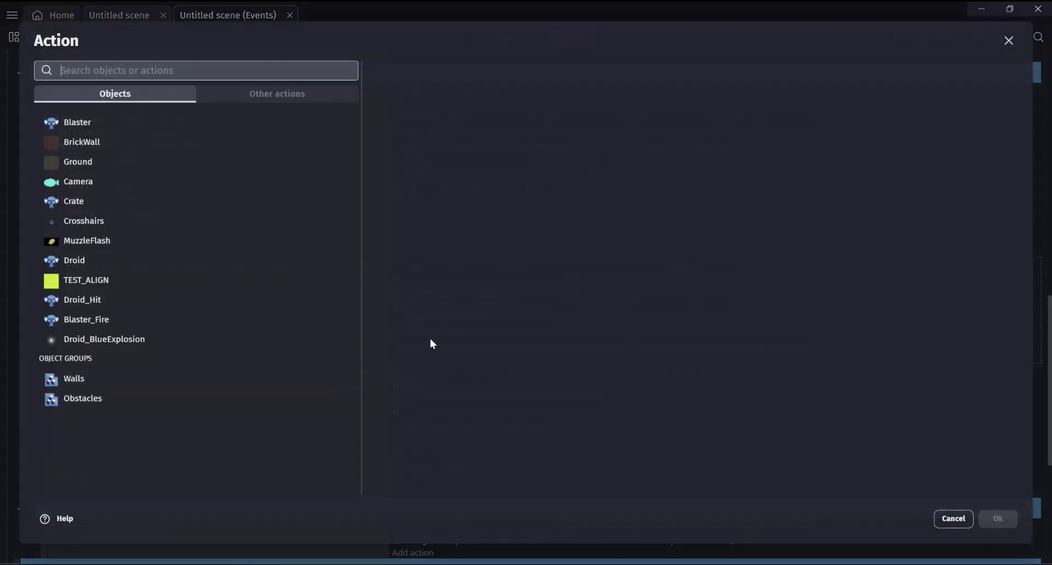
left_click(74, 345)
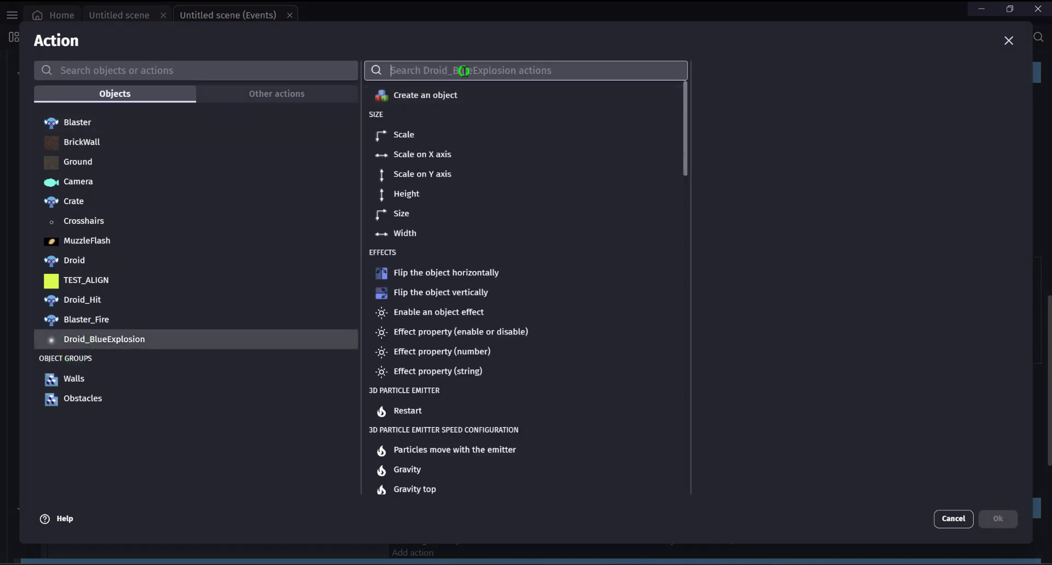
type("z")
left_click(419, 133)
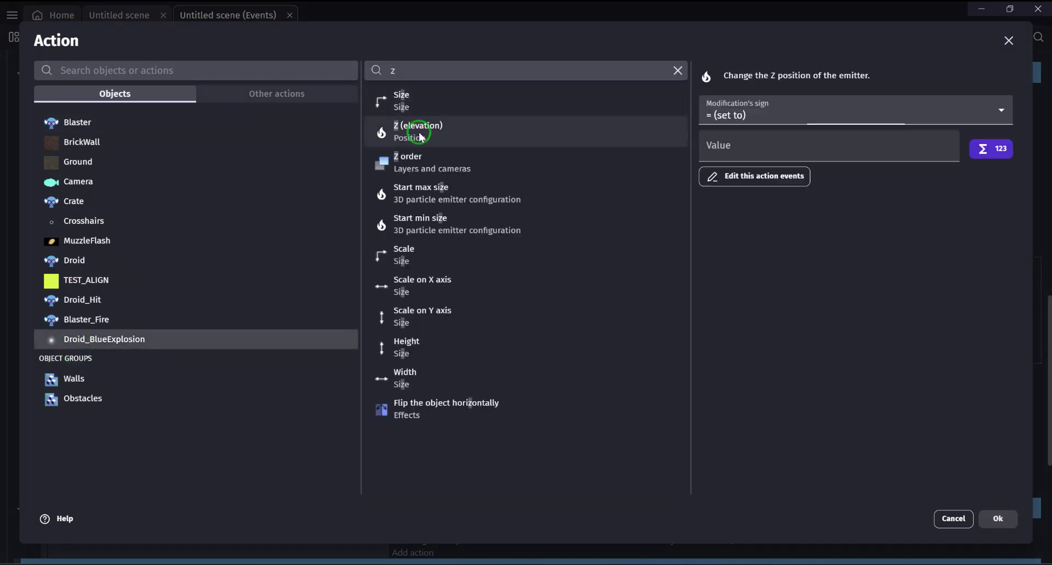
left_click(741, 150)
type("droi")
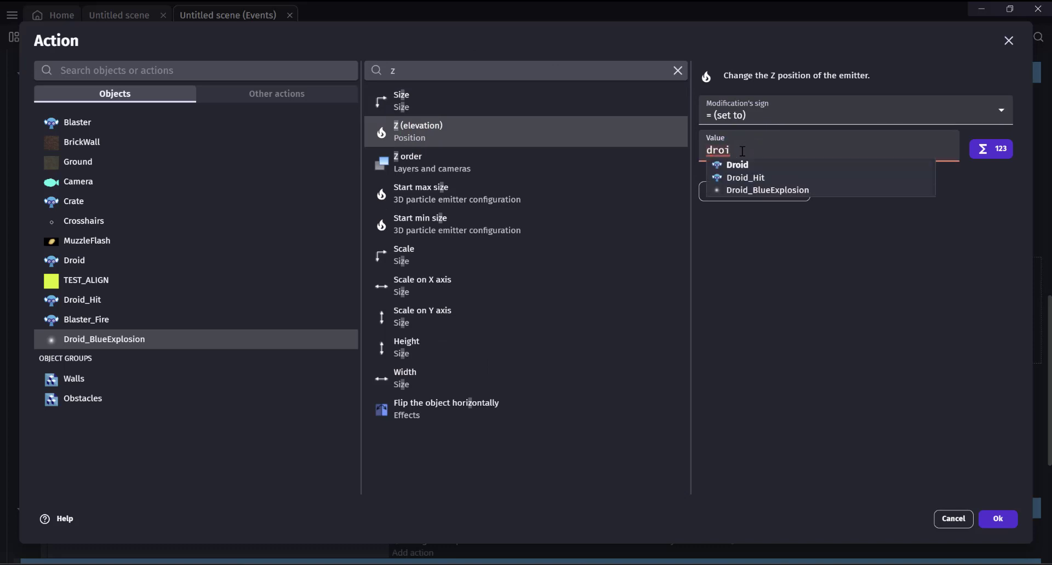
type("cen")
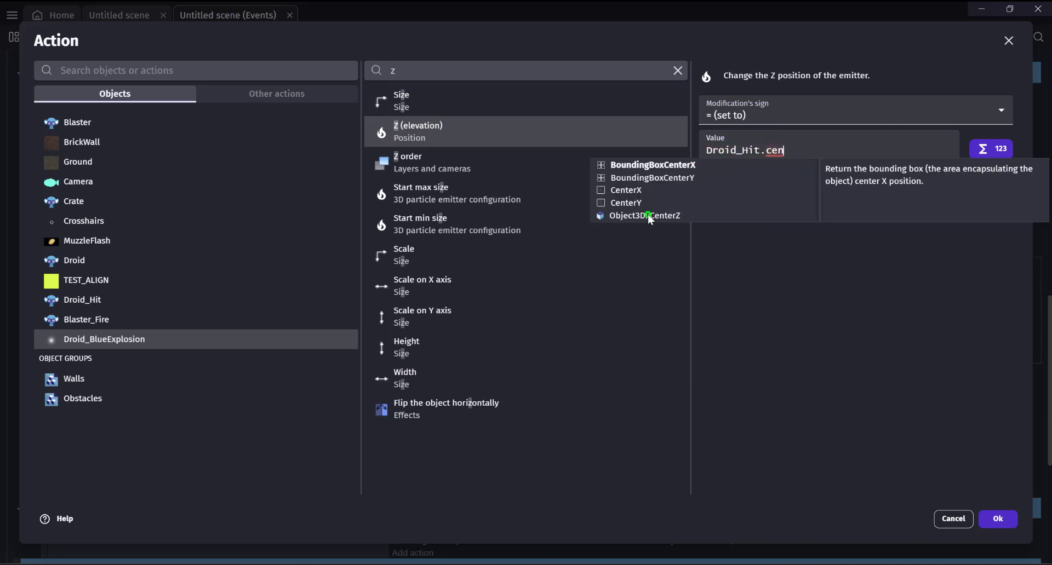
left_click(647, 215)
left_click(998, 519)
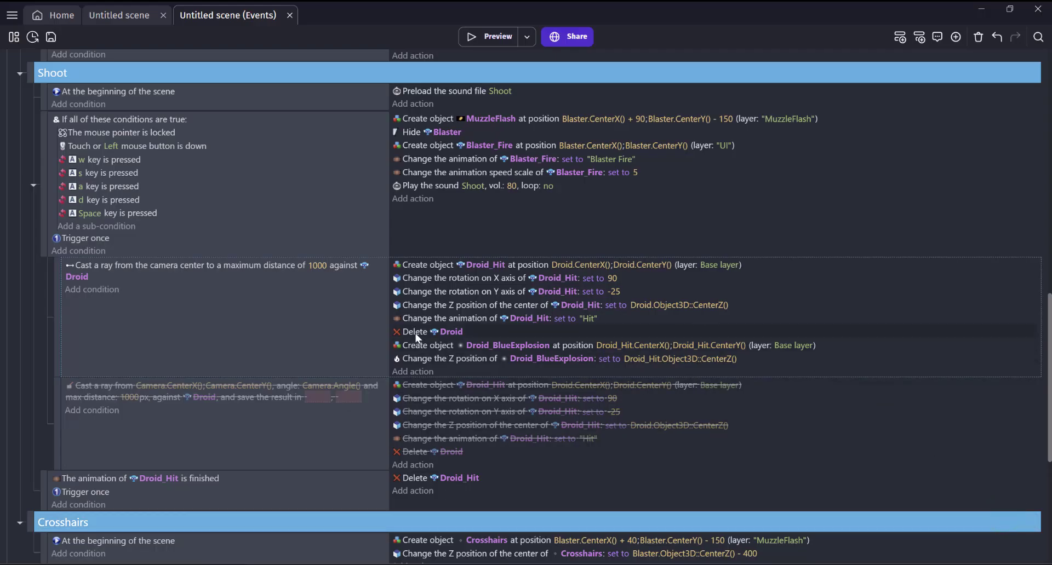
left_click_drag(417, 332, 421, 372)
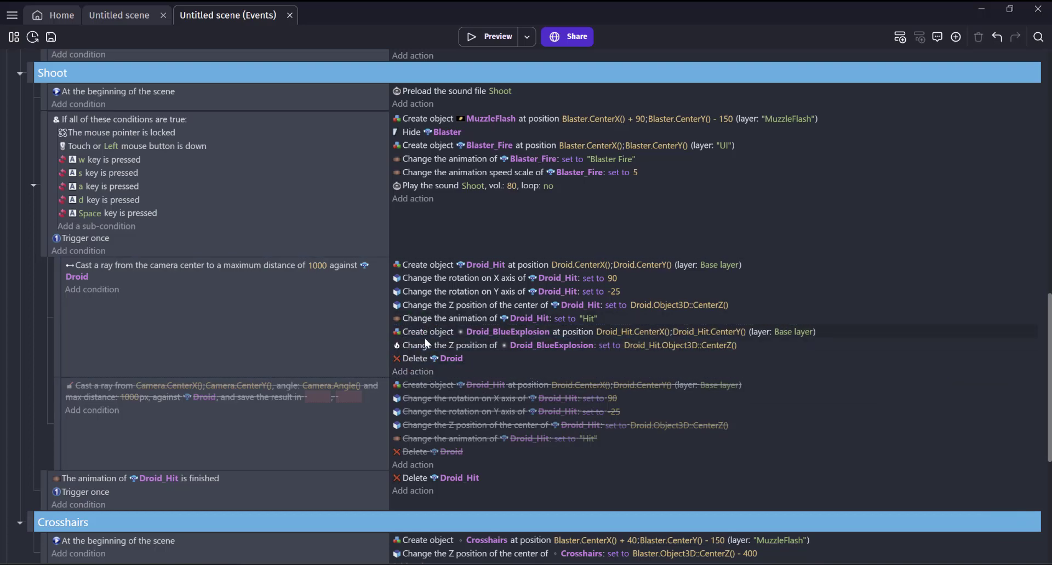
Preview the game, shoot several droids while moving to check the blue explosion on hit, and relaunch the preview.
left_click(475, 38)
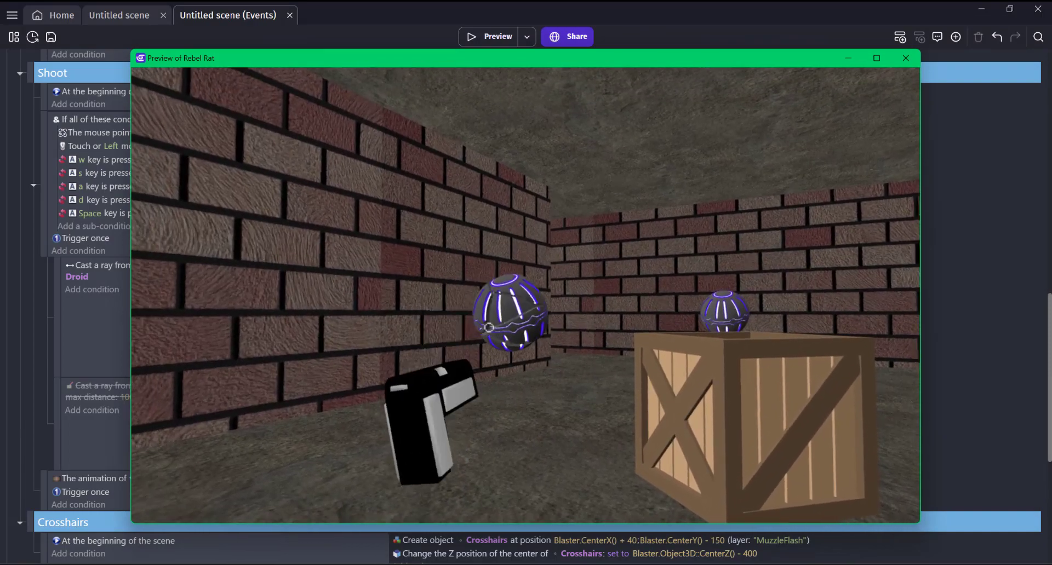
left_click(489, 327)
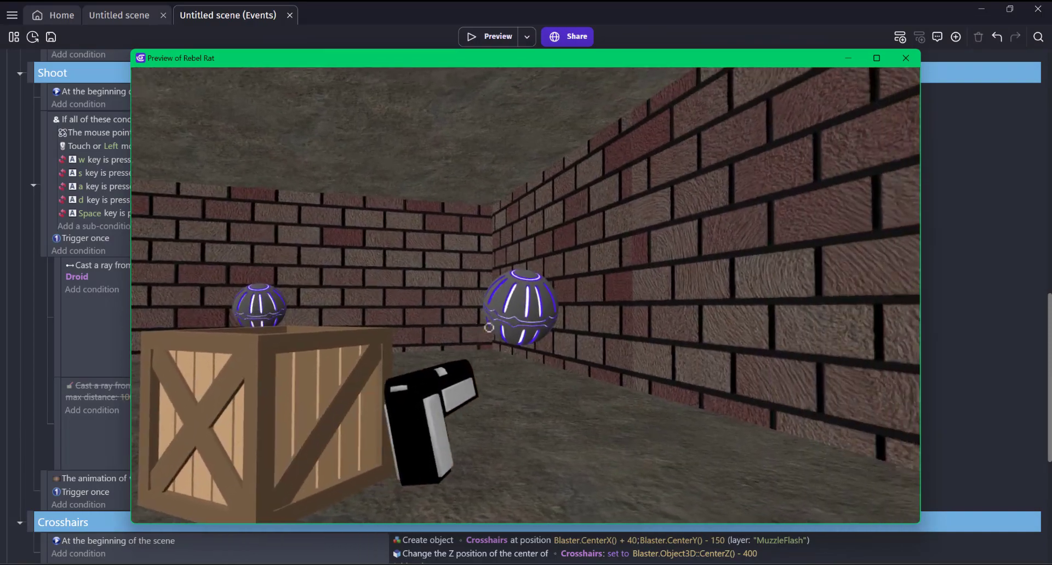
left_click(489, 328)
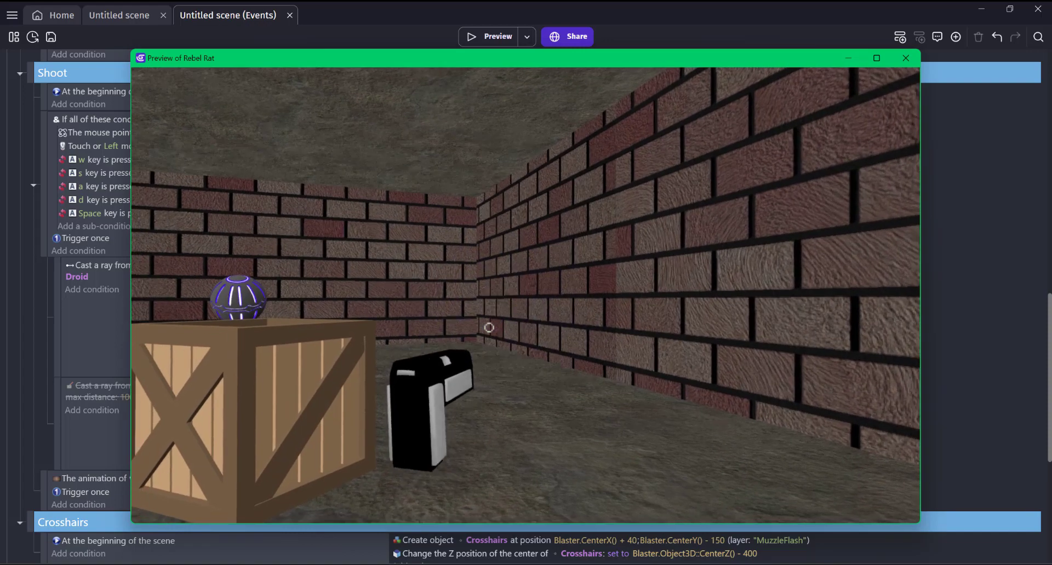
key("a")
key("w")
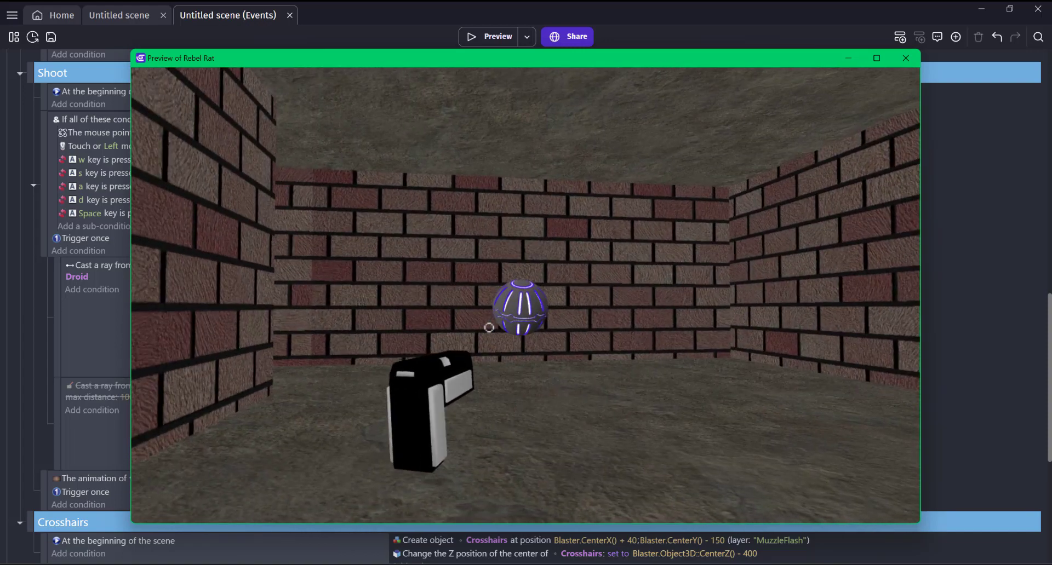
left_click(488, 328)
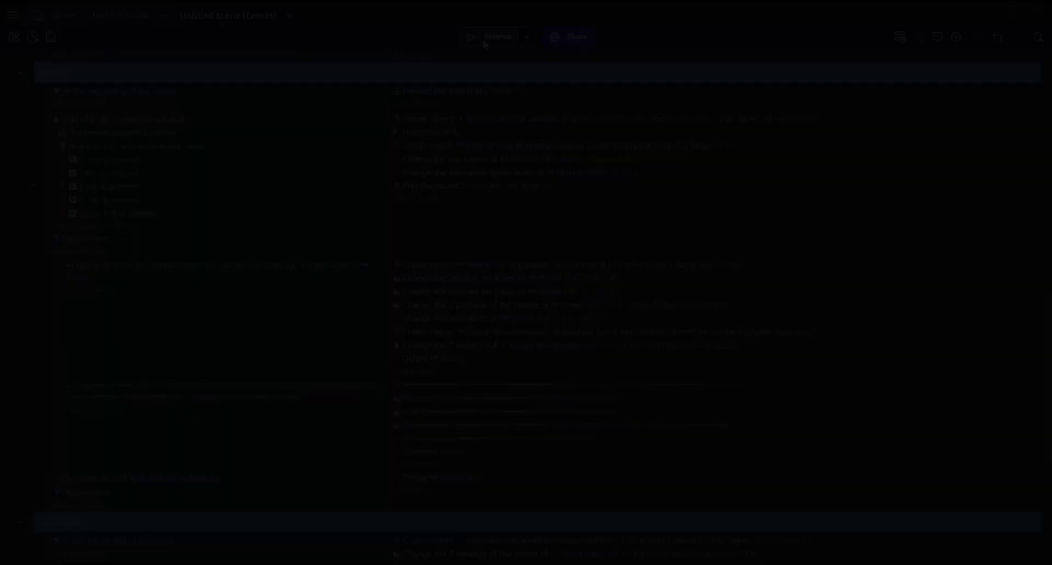
left_click(484, 38)
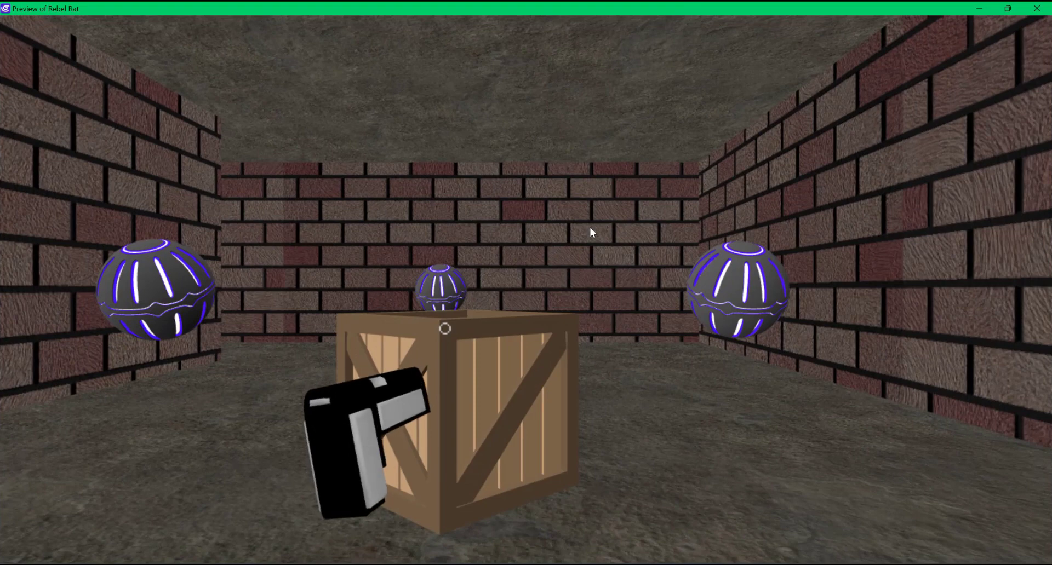
Aim at a droid in the maximized preview to test the shooting, and close the preview.
left_click(590, 227)
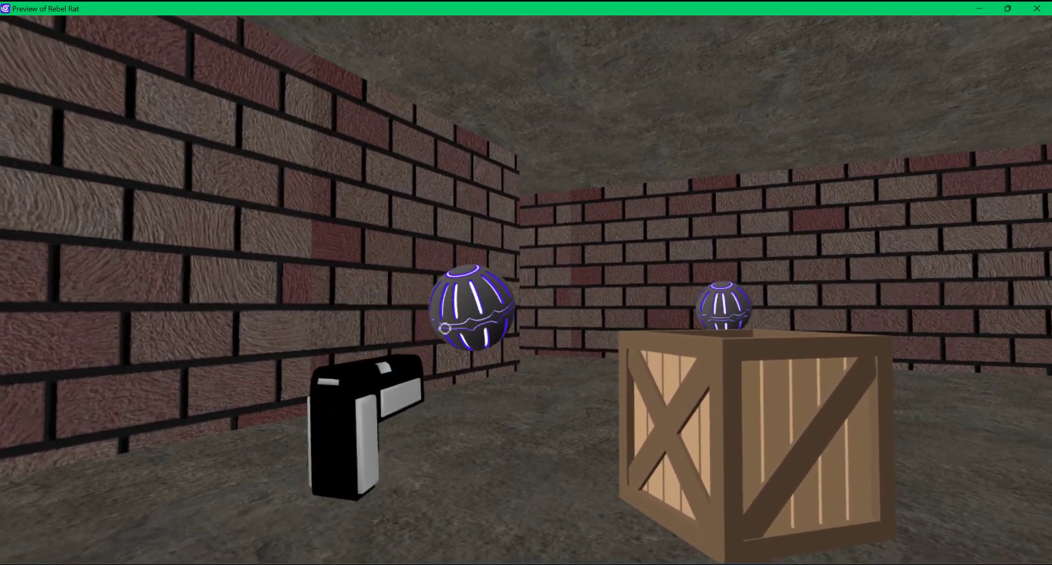
left_click(1041, 13)
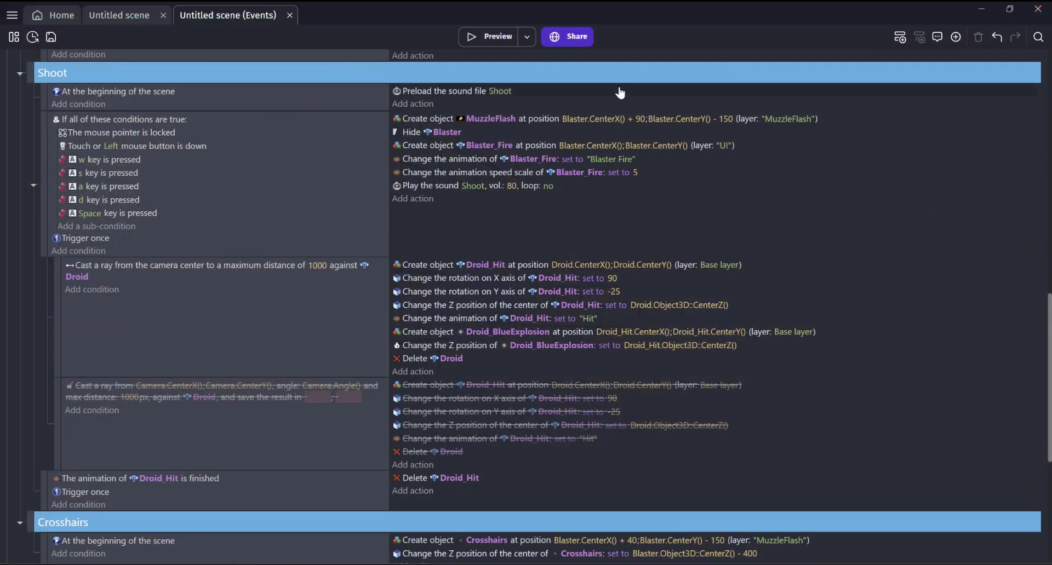
Set the maximum distance of the camera-center raycast against Droid to 1400.
scroll(323, 85, "down", 5)
left_click(320, 81)
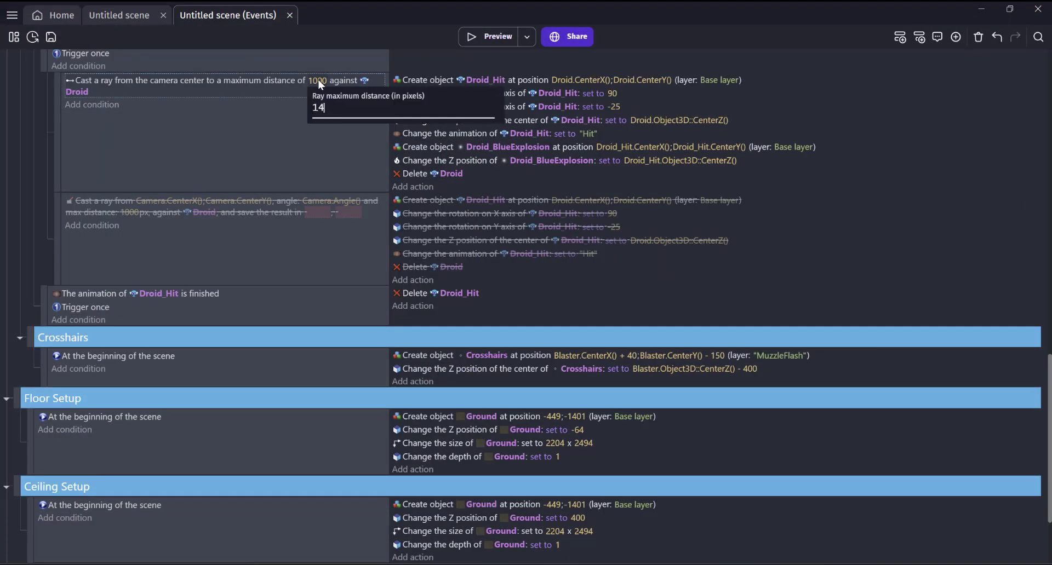
left_click(355, 46)
Preview the game in a maximized window, shoot at the droids from different distances to test the raycast, and close the preview.
left_click(489, 38)
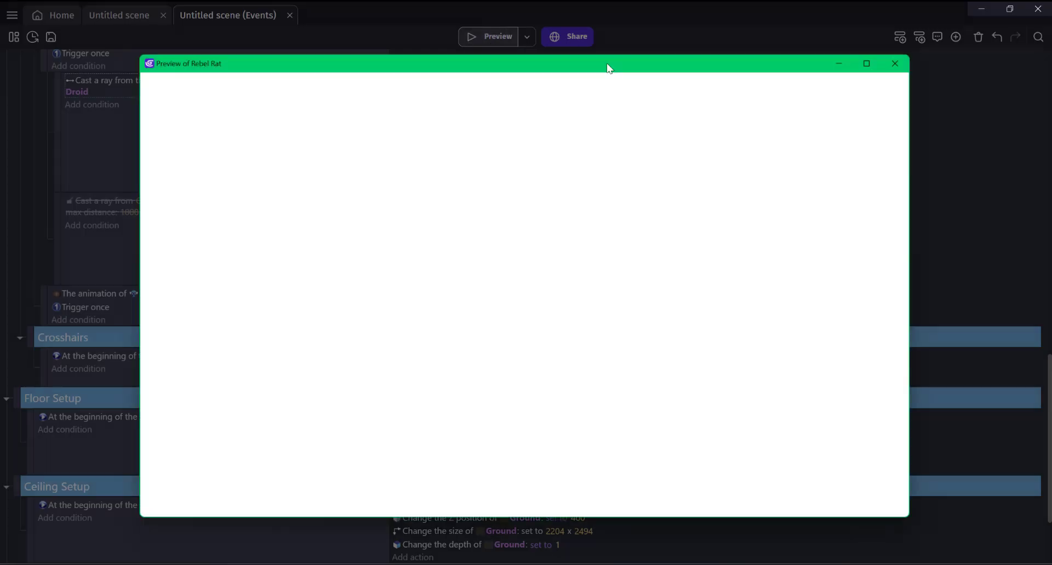
double_click(642, 55)
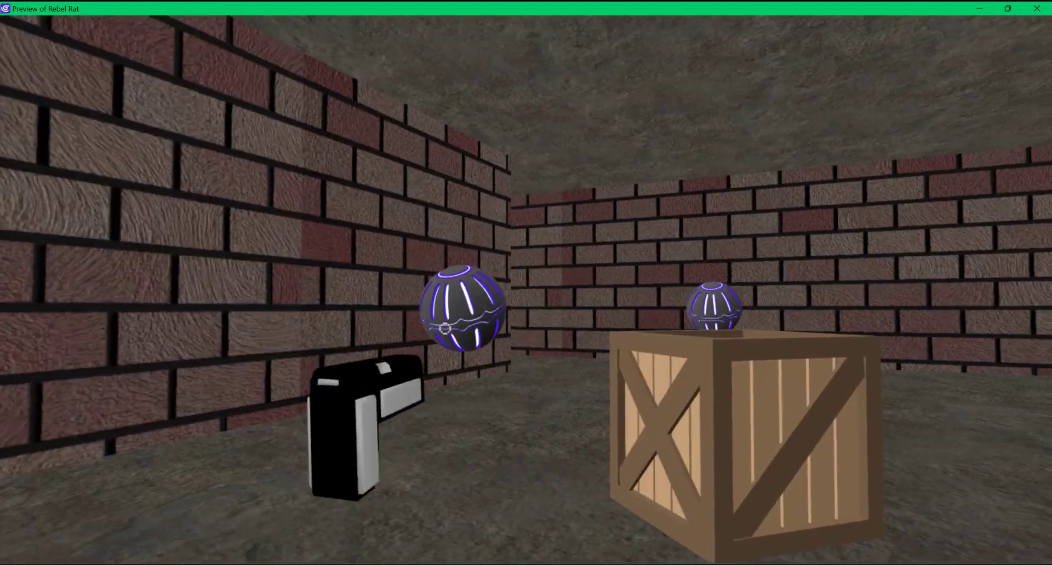
left_click(444, 328)
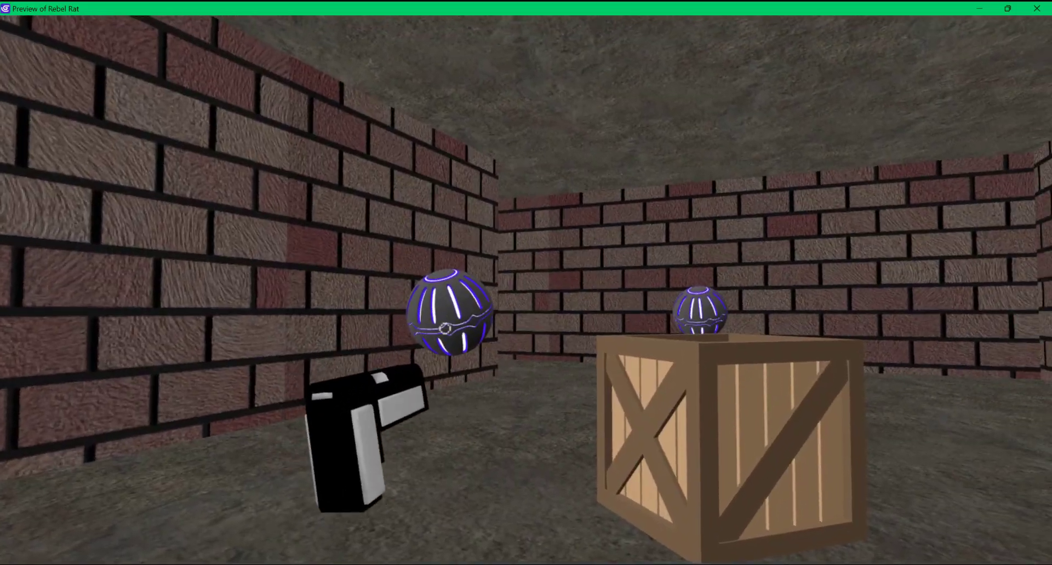
left_click(444, 328)
key("w")
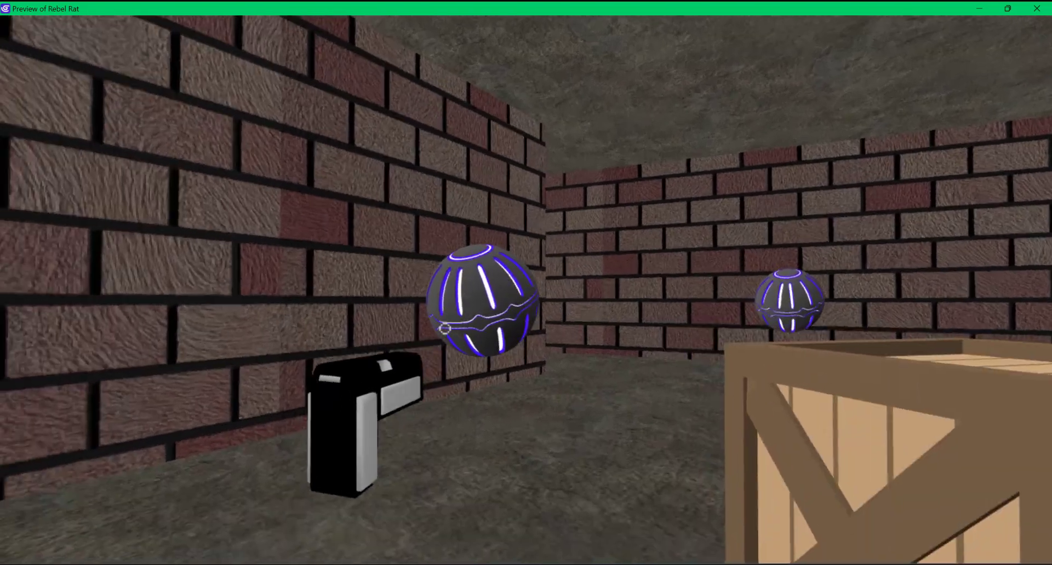
left_click(445, 328)
key("Escape")
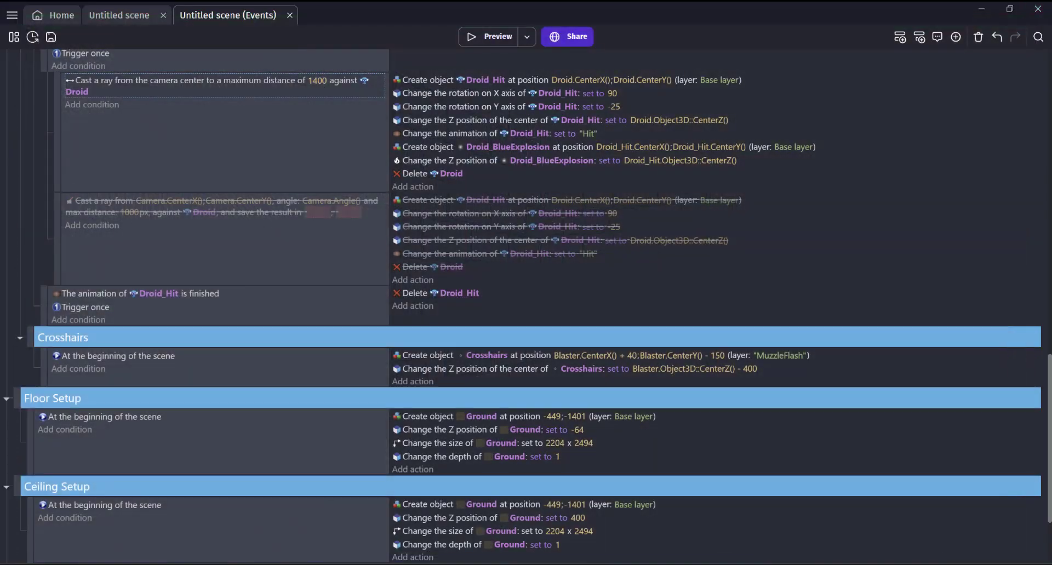
Restore the camera-center raycast's maximum distance to 1000.
left_click(318, 80)
type("1000")
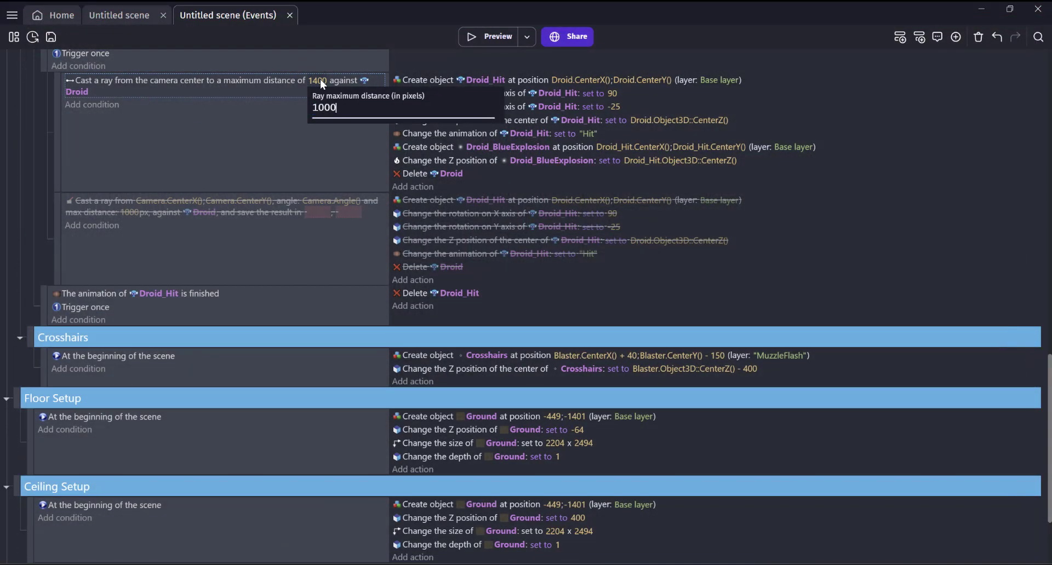
key("Return")
Add an Allow resizing action set to No to the beginning-of-scene event in Camera Setup.
scroll(430, 230, "up", 15)
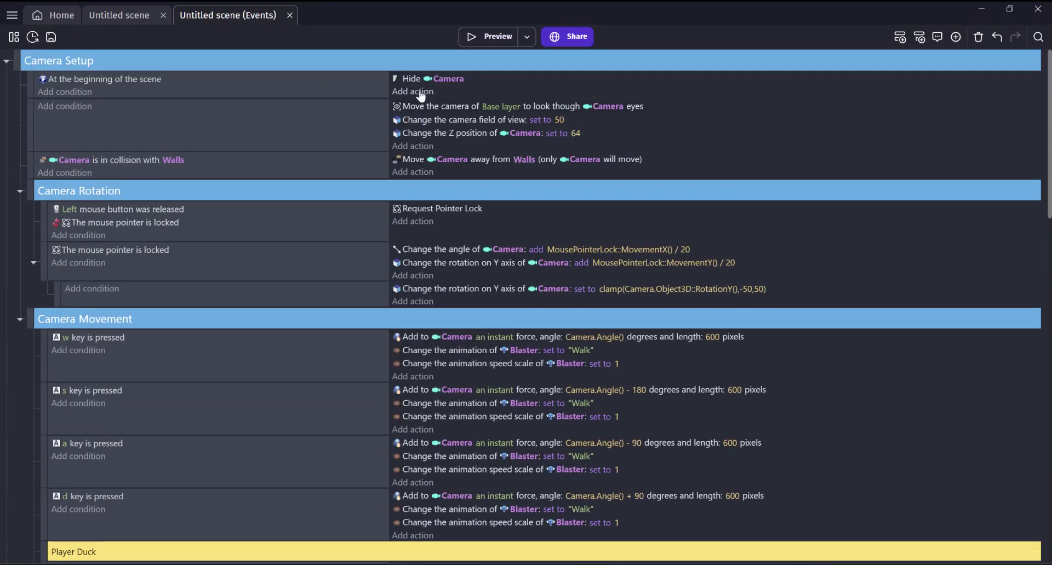
left_click(419, 92)
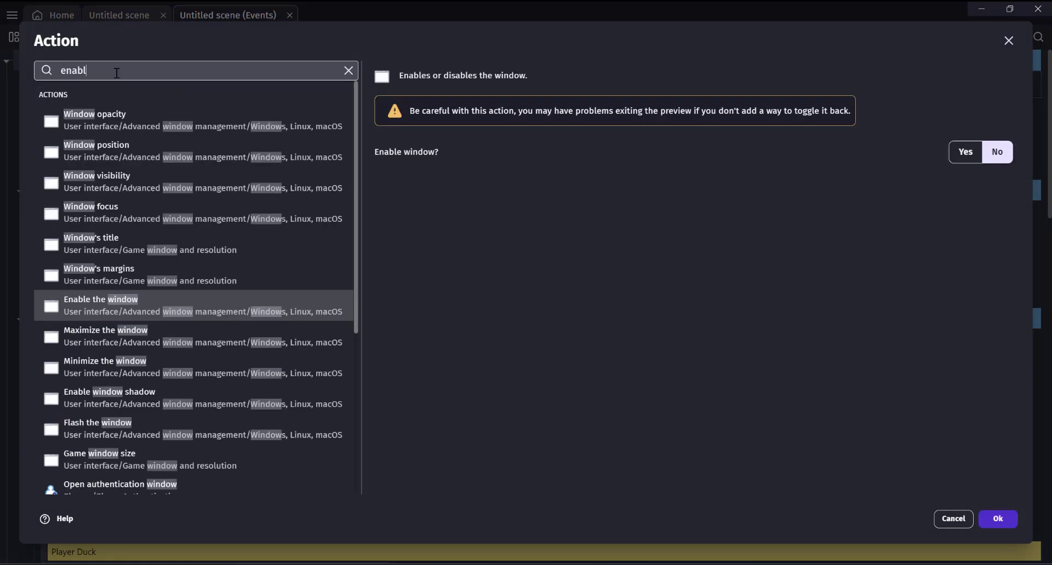
type("enable")
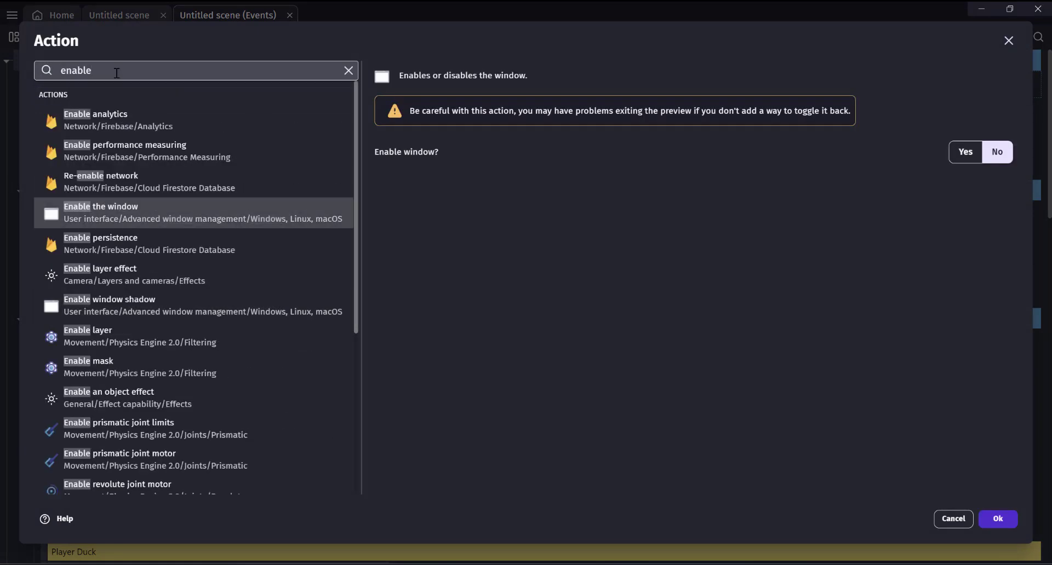
type(" resizing")
left_click(124, 133)
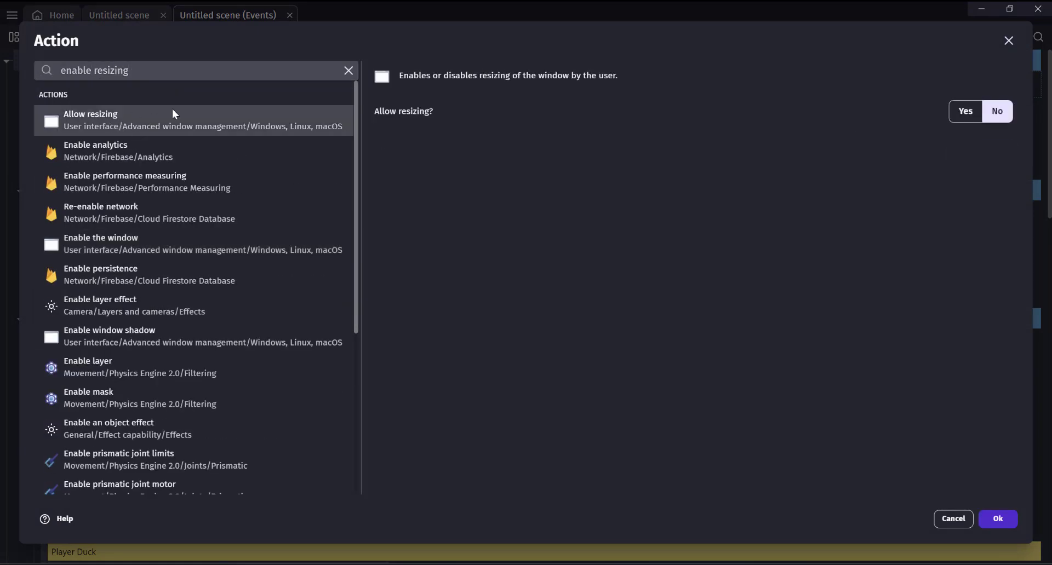
left_click(997, 112)
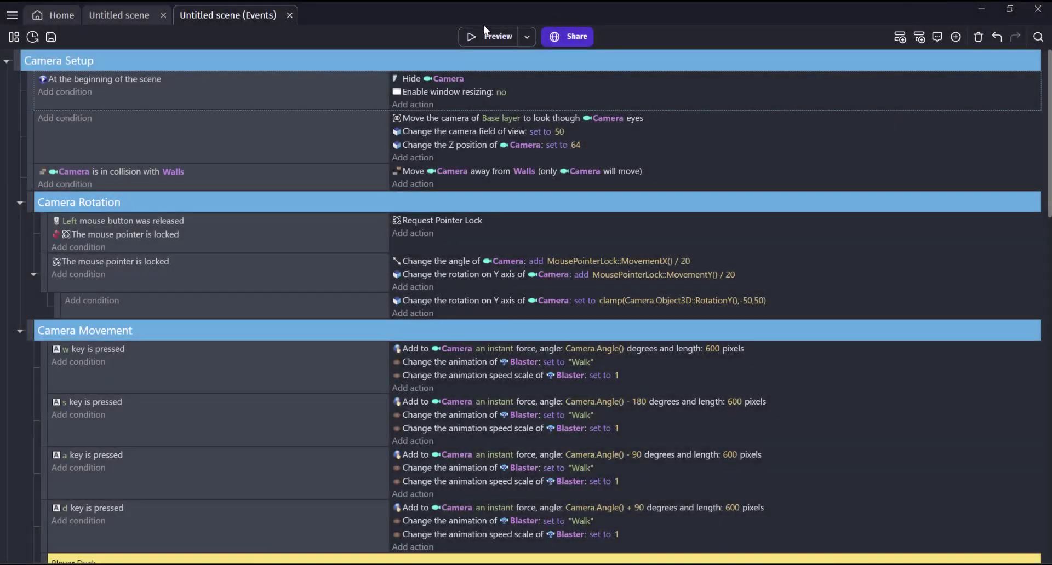
Preview the game, check that the window cannot be maximized, and shoot at the droids to test the aim at the default window size.
left_click(476, 35)
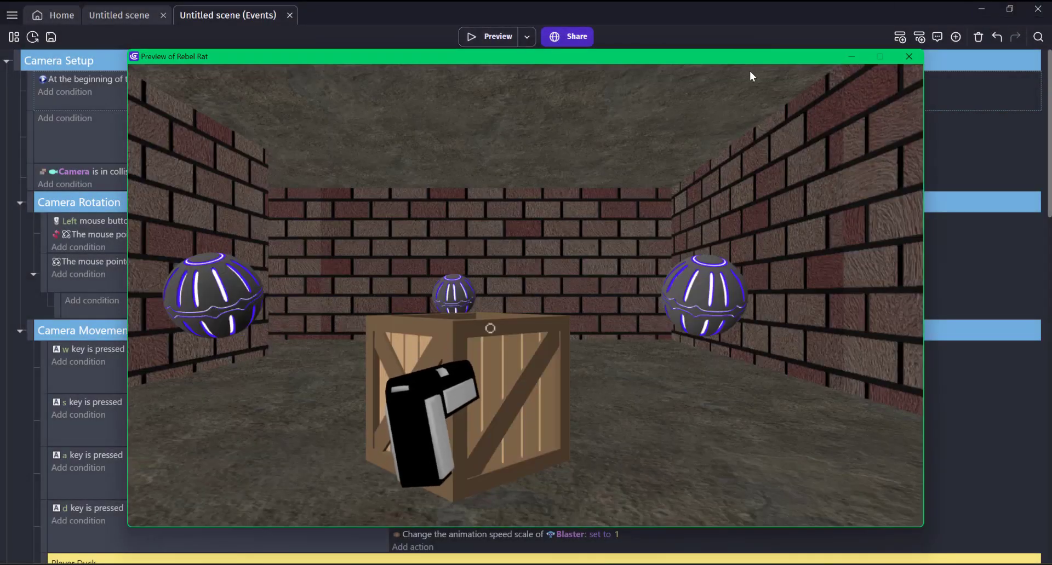
left_click(883, 65)
left_click(490, 328)
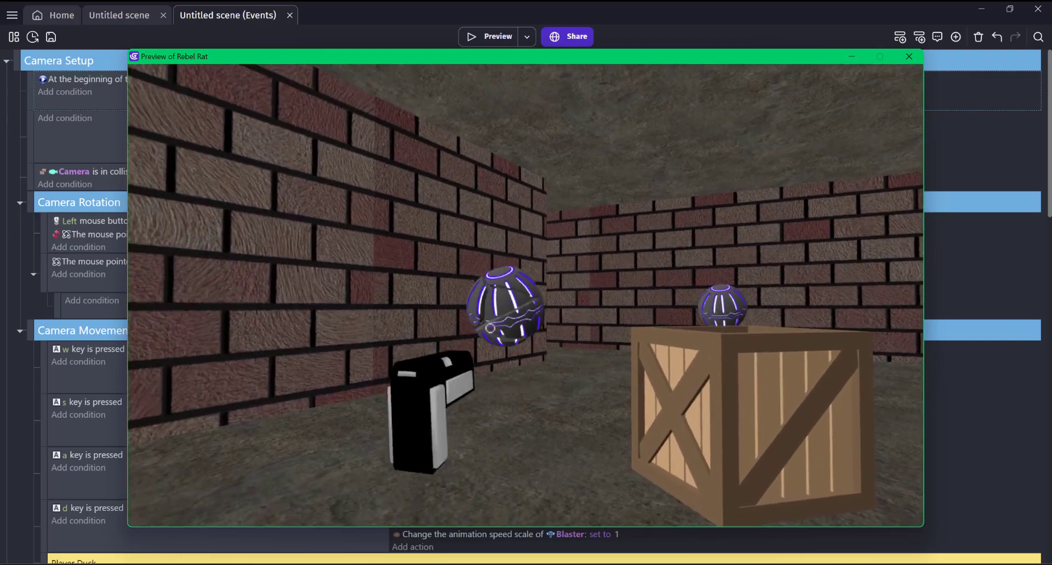
left_click(490, 328)
left_click(490, 328)
left_click(491, 328)
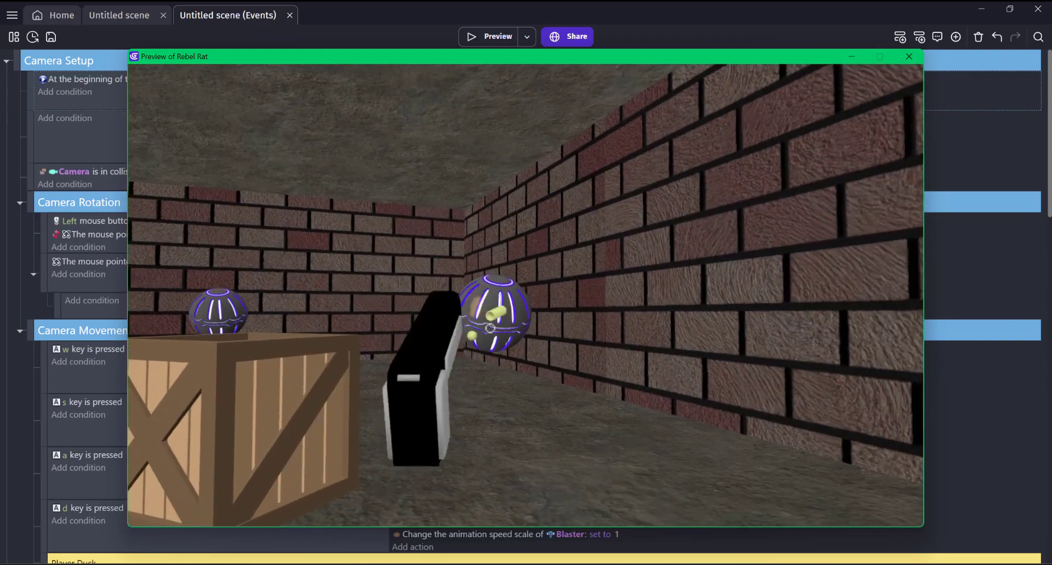
left_click_drag(490, 328, 490, 328)
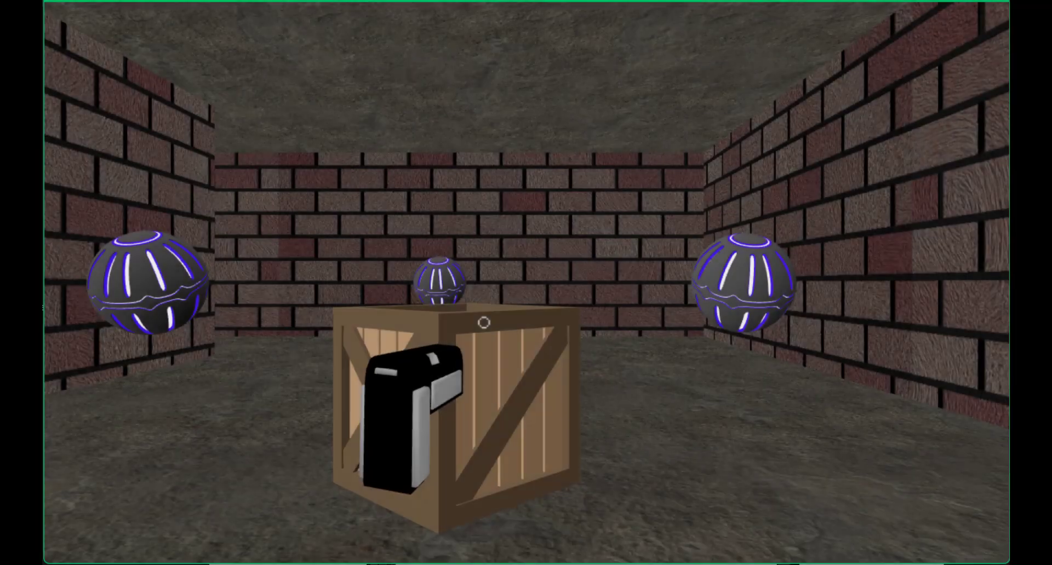
left_click_drag(490, 328, 490, 328)
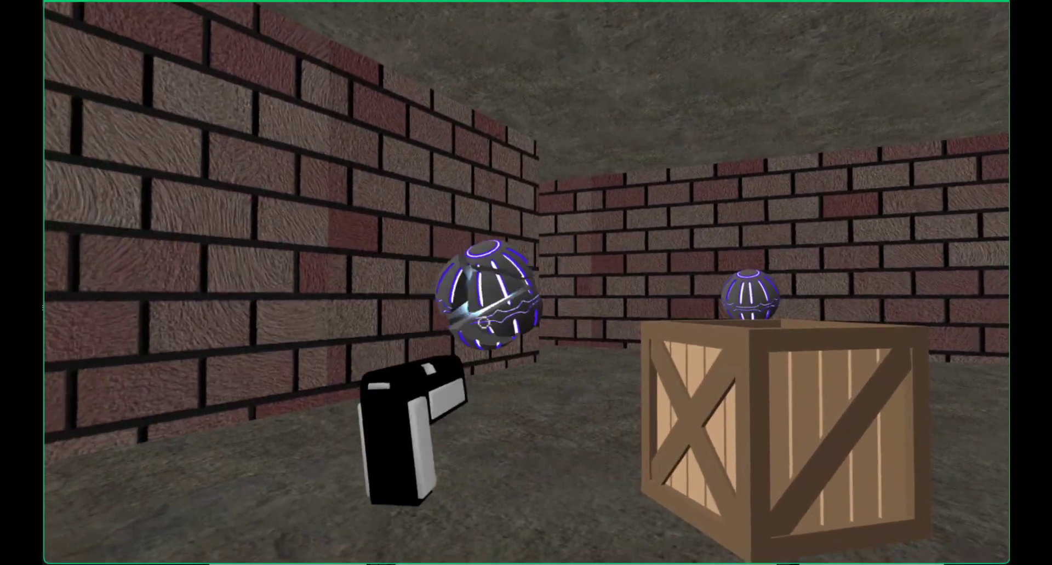
Move through the brick rooms in the preview and shoot the droids to check the hit animation and blue explosion.
key("a")
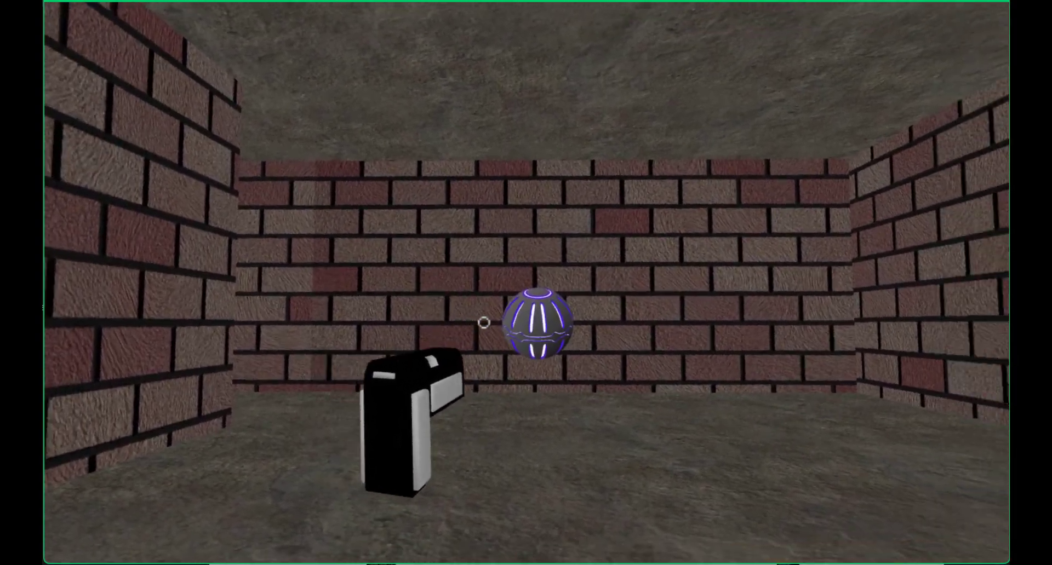
left_click(484, 322)
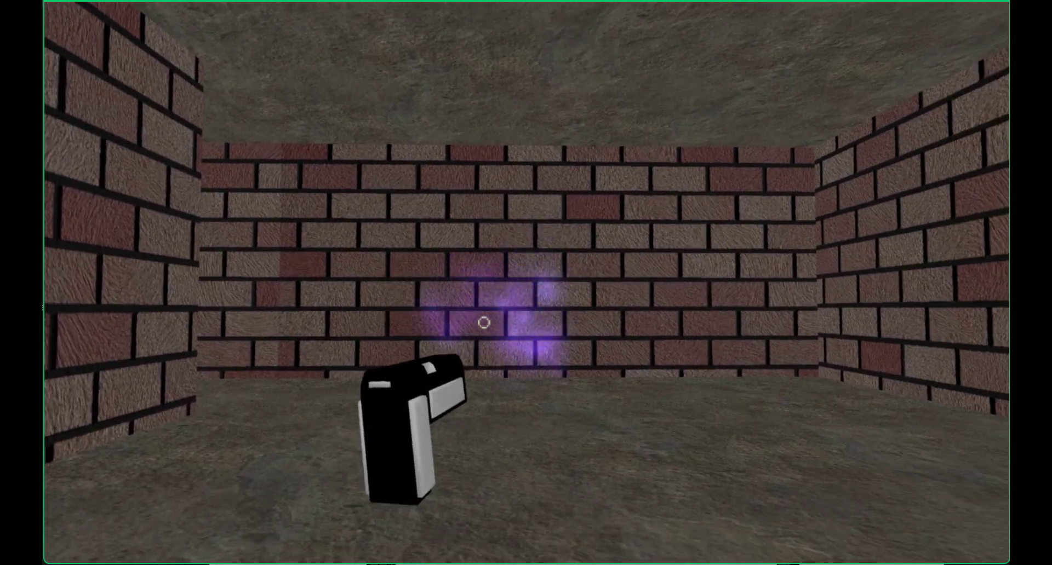
key("w")
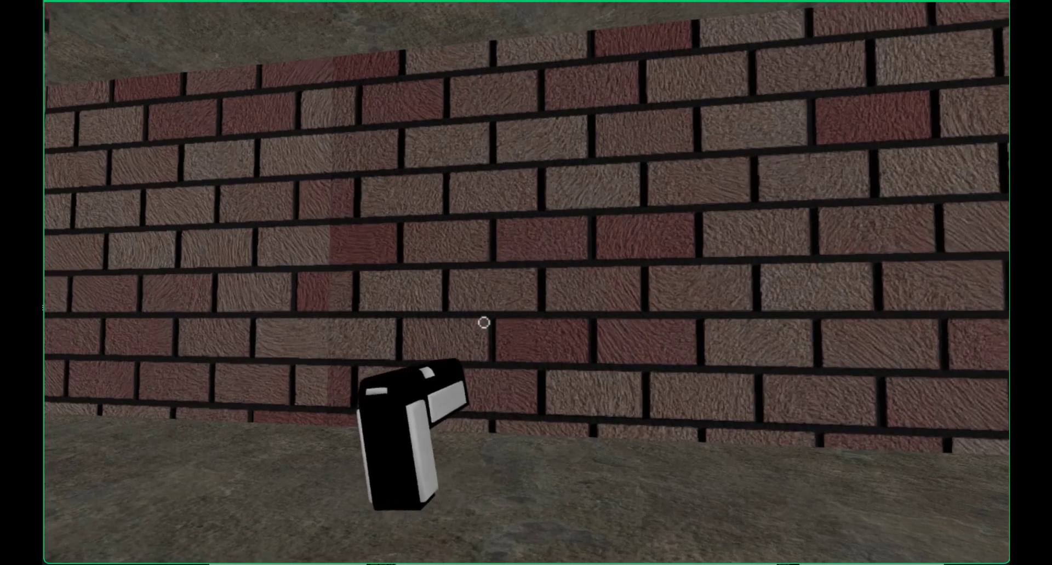
key("w")
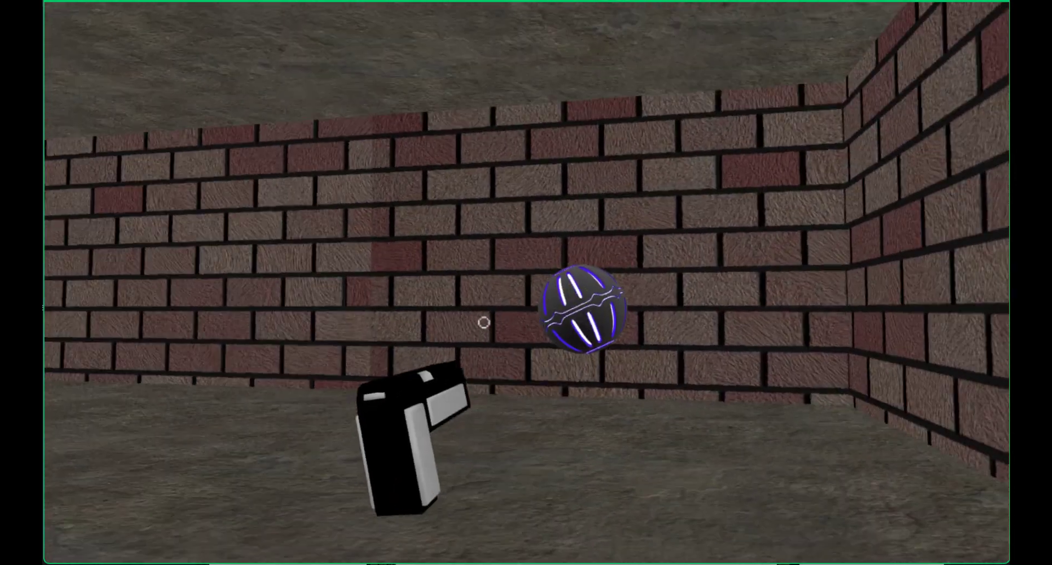
left_click_drag(484, 323, 484, 322)
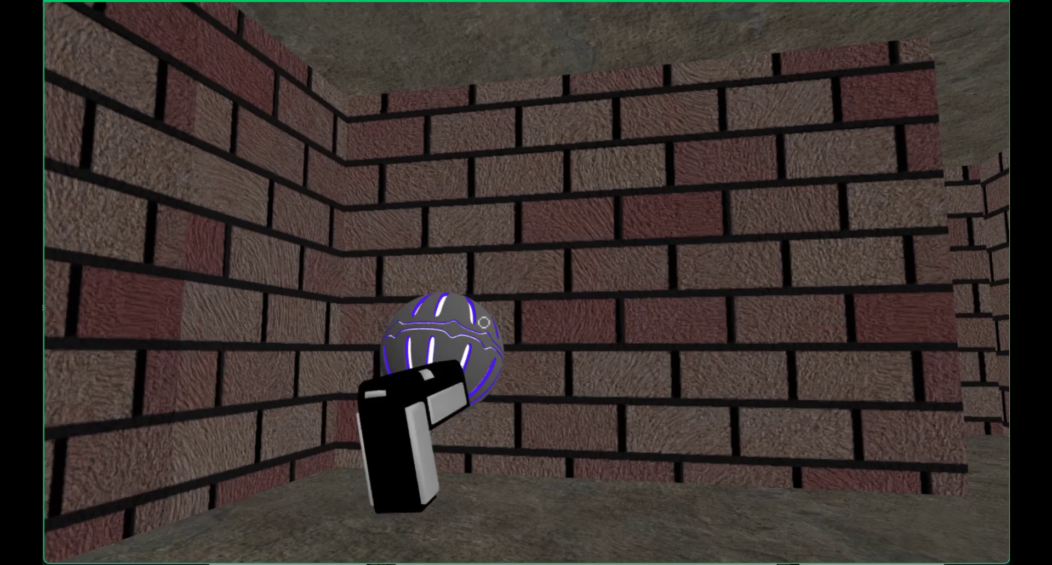
left_click(484, 323)
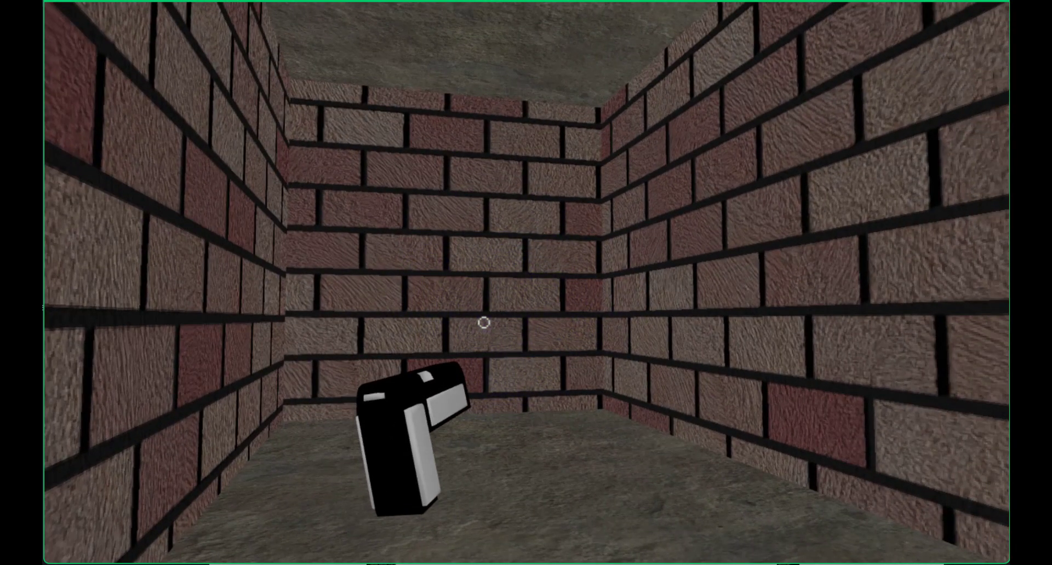
key("w")
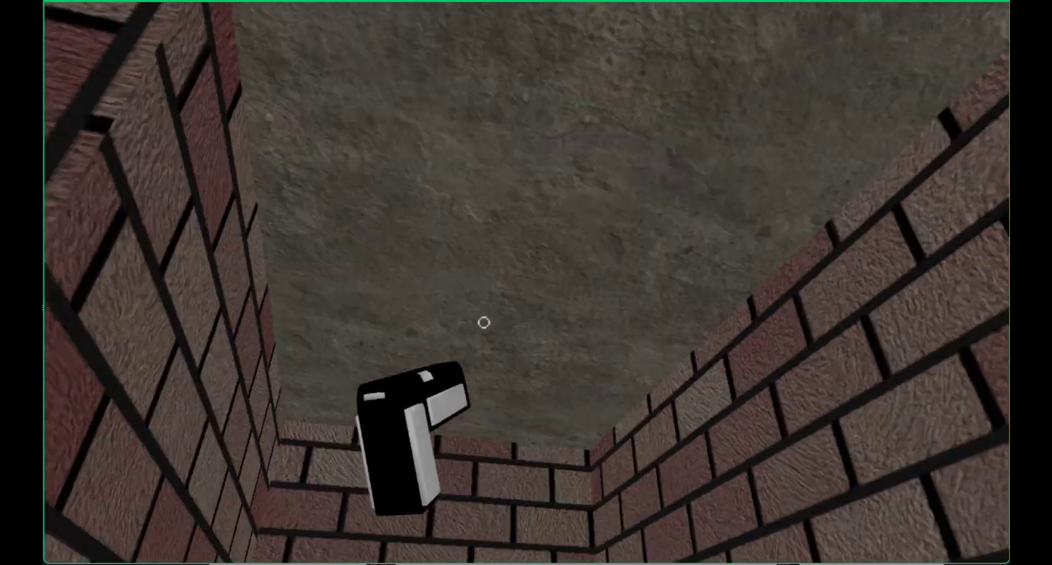
left_click(484, 323)
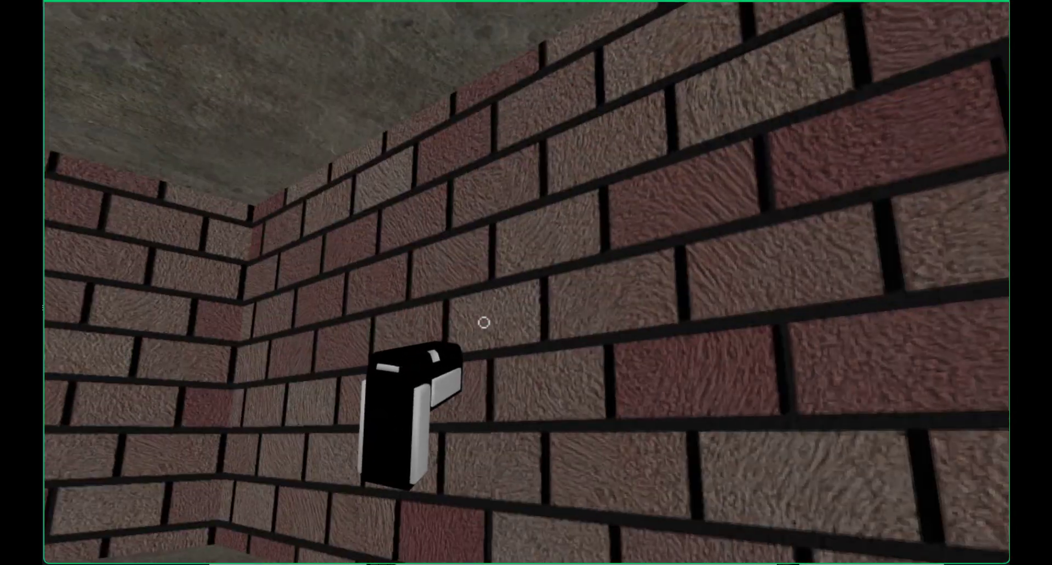